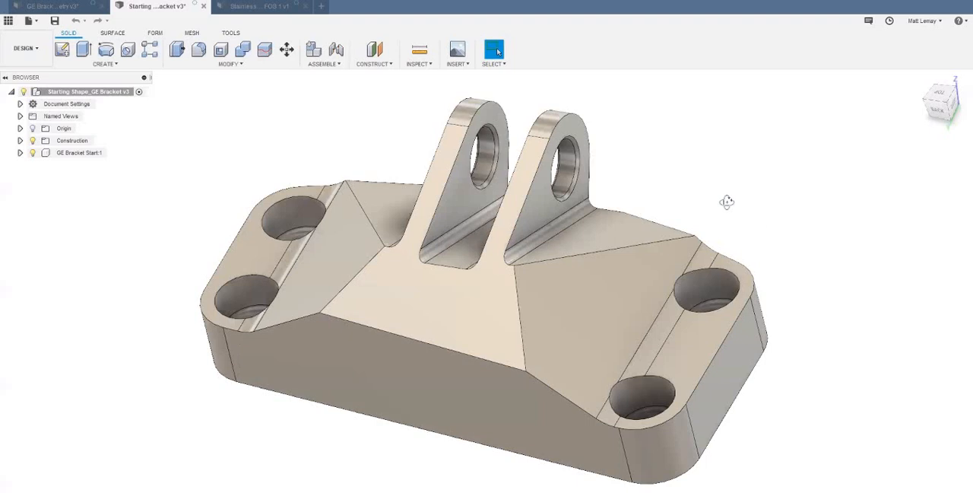
- Switch the bracket design from the Design workspace to the Generative Design workspace
middle_click_drag(726, 190, 730, 204, "shift")
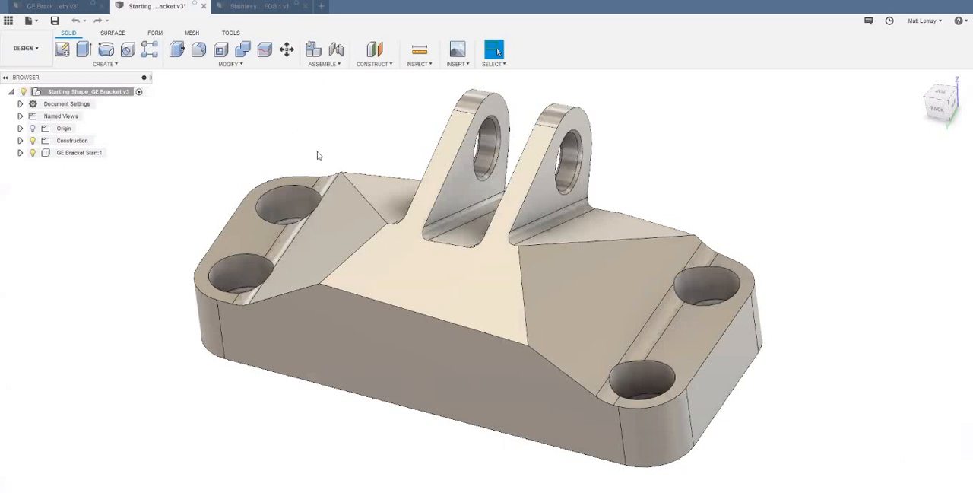
left_click(42, 53)
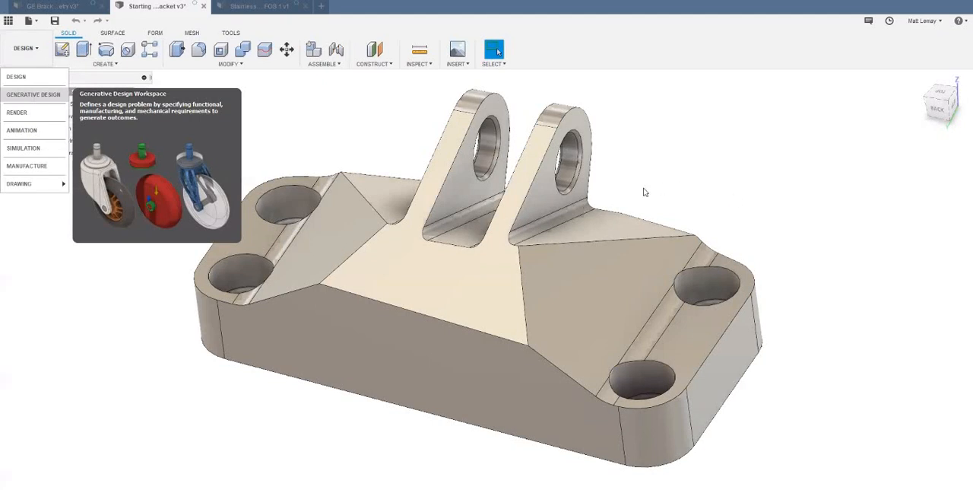
left_click(40, 95)
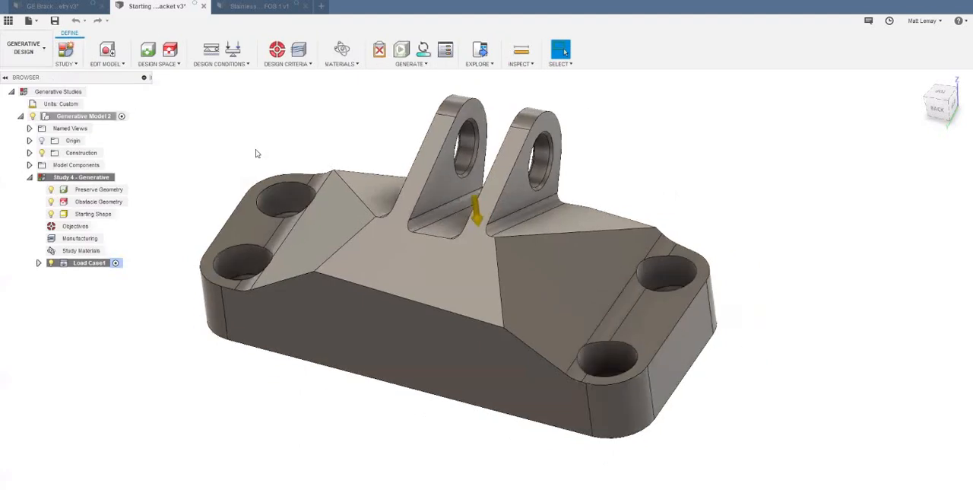
- Open Generative Model 2 in the Edit Model environment
scroll(256, 154, "up", 1)
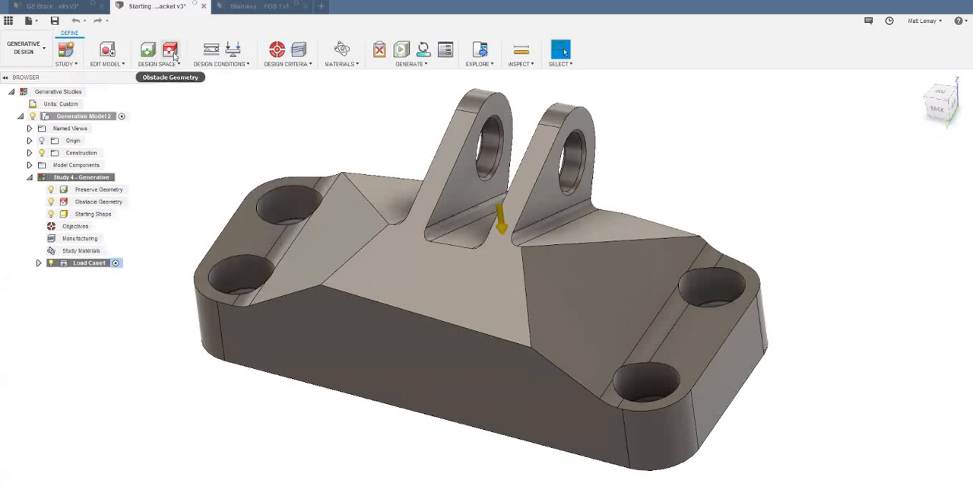
mouse_move(175, 54)
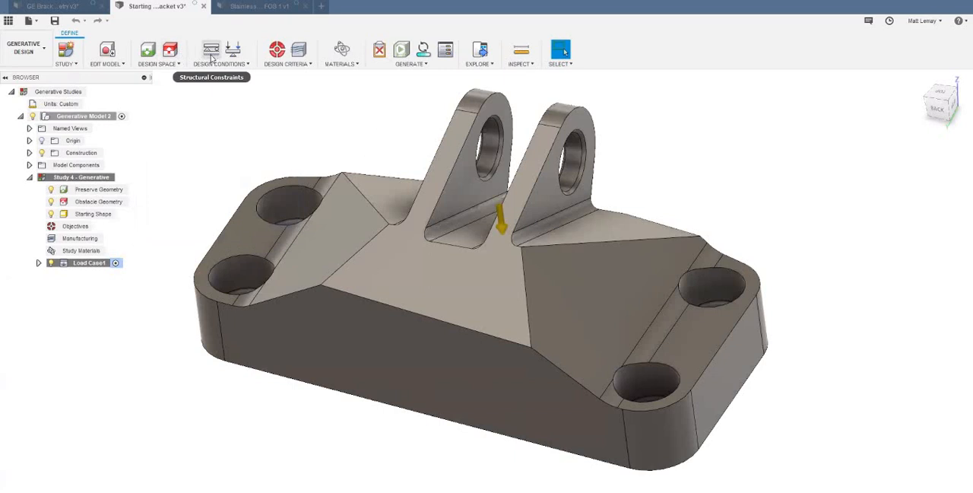
mouse_move(213, 59)
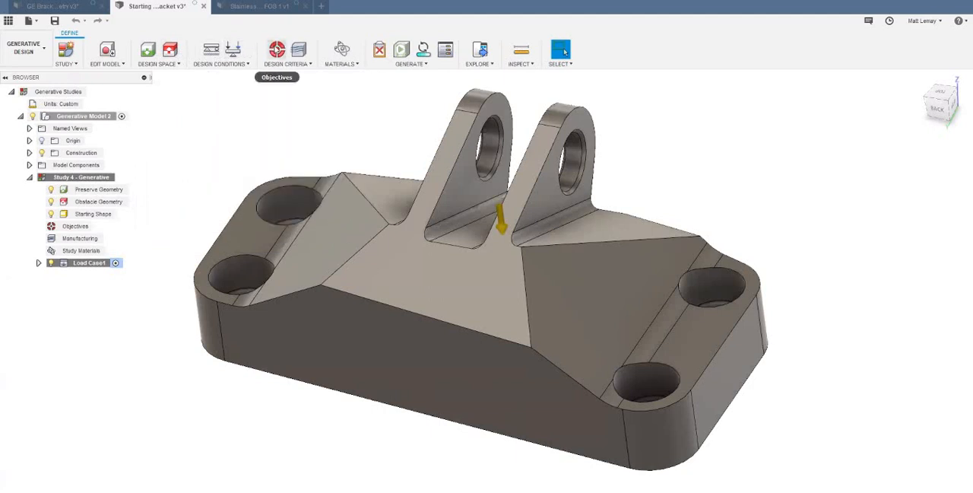
mouse_move(278, 50)
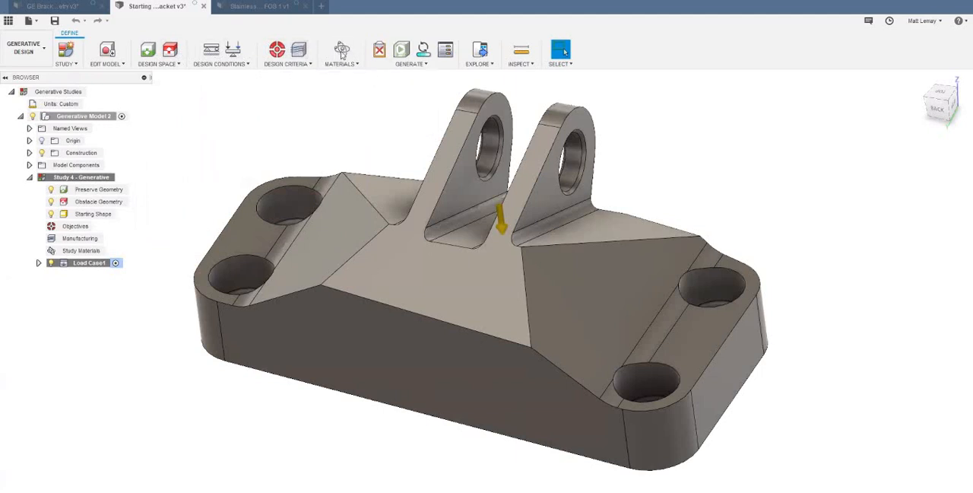
mouse_move(342, 53)
left_click(109, 50)
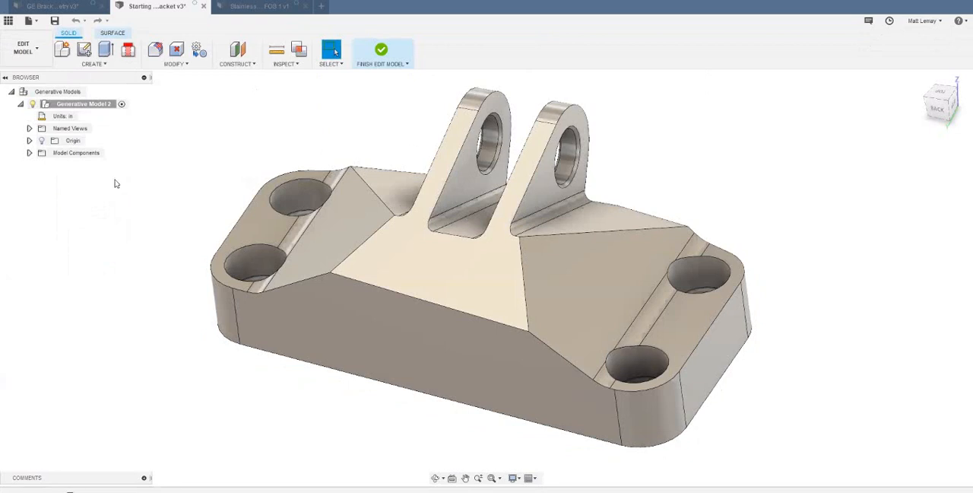
- Create three in-place copies of Body1 from the GE Bracket Start component with Move/Copy
left_click(29, 152)
left_click(38, 177)
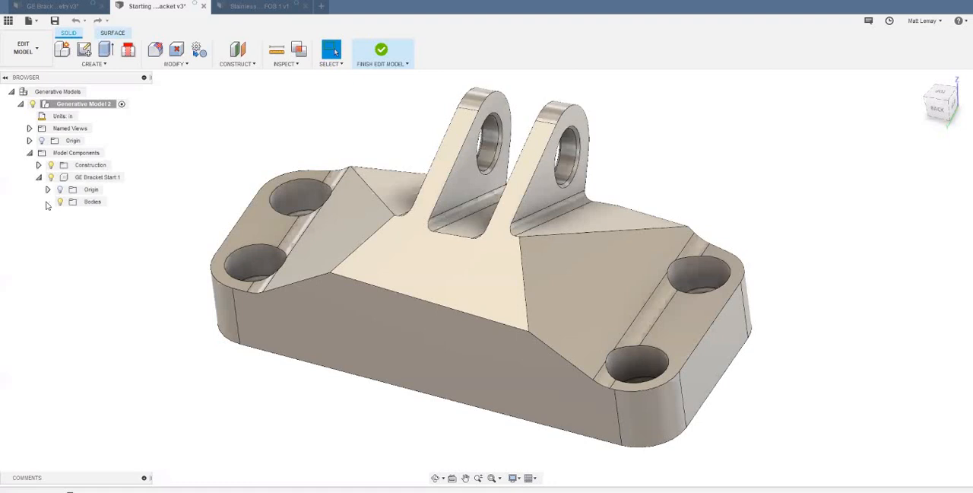
left_click(48, 203)
left_click(101, 215)
key("m")
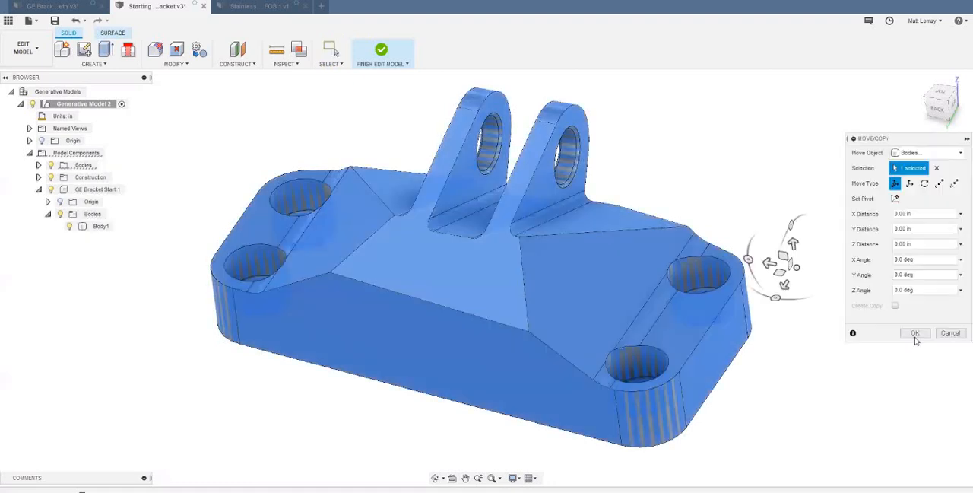
key("Escape")
left_click(99, 226)
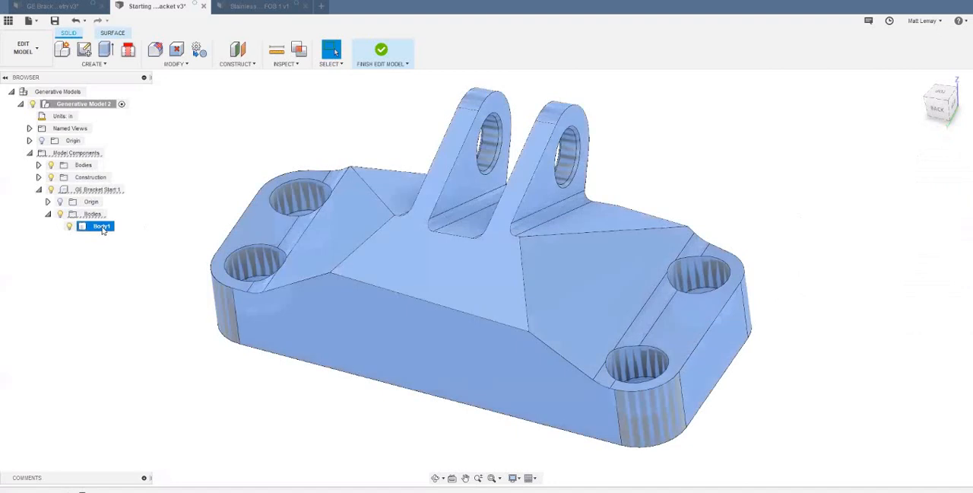
key("m")
left_click(906, 336)
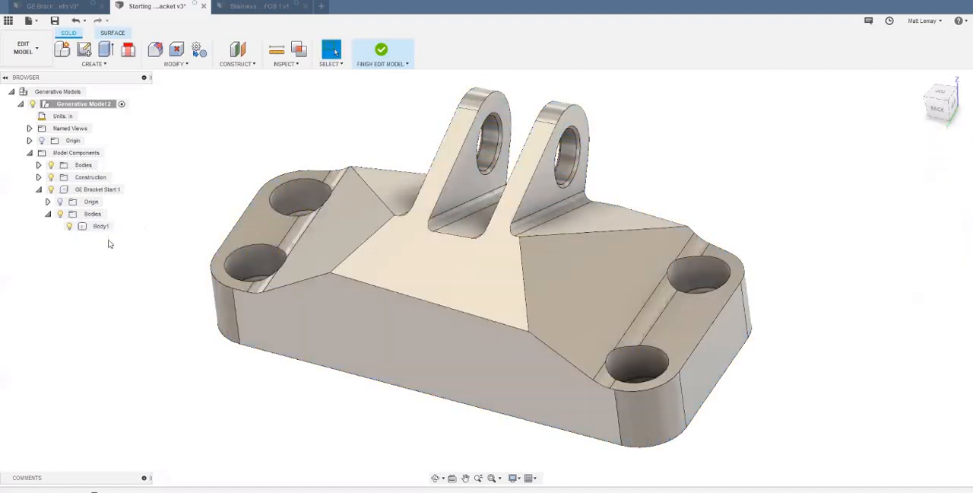
left_click(100, 226)
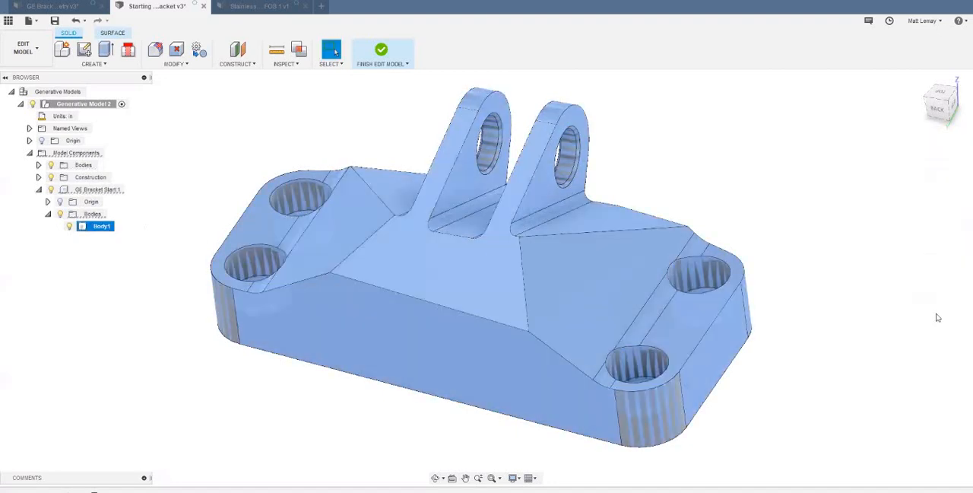
key("m")
left_click(920, 335)
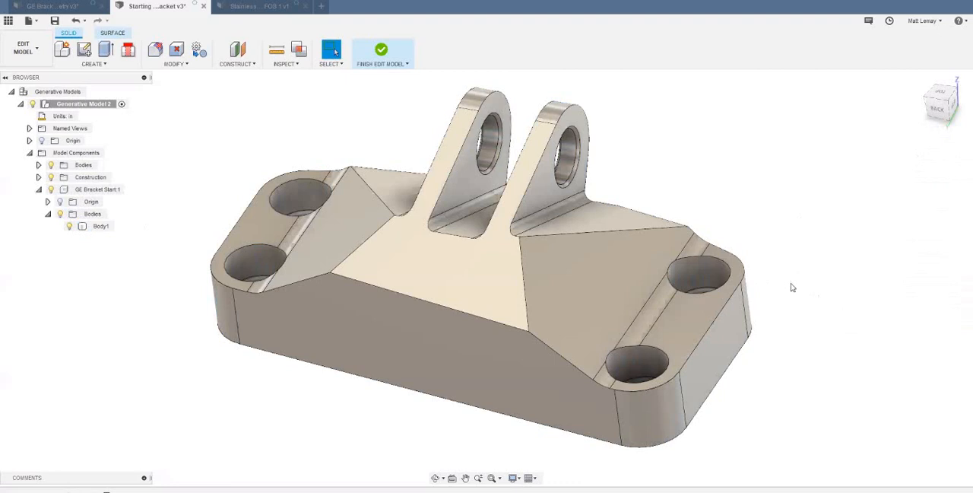
- Orient the bracket to its bottom view and start a sketch on the plane of its underside
scroll(659, 249, "up", 6)
scroll(638, 247, "down", 3)
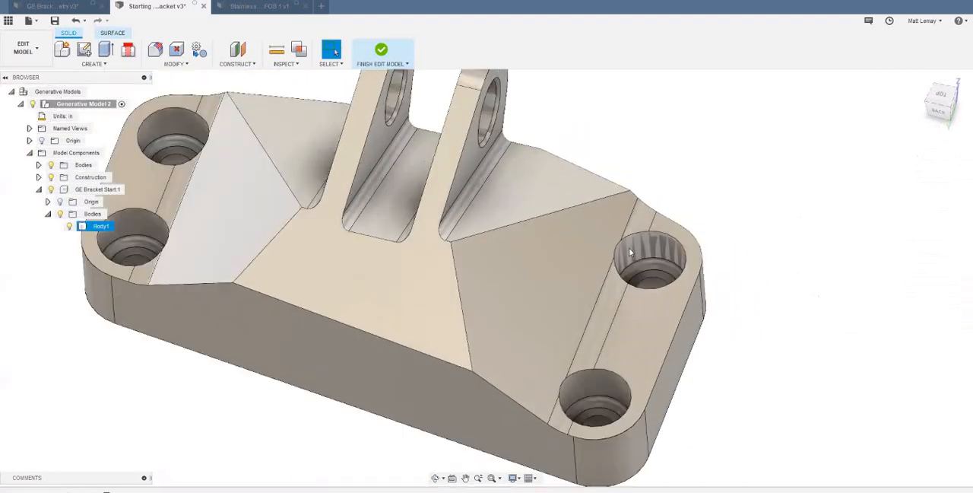
scroll(597, 386, "down", 3)
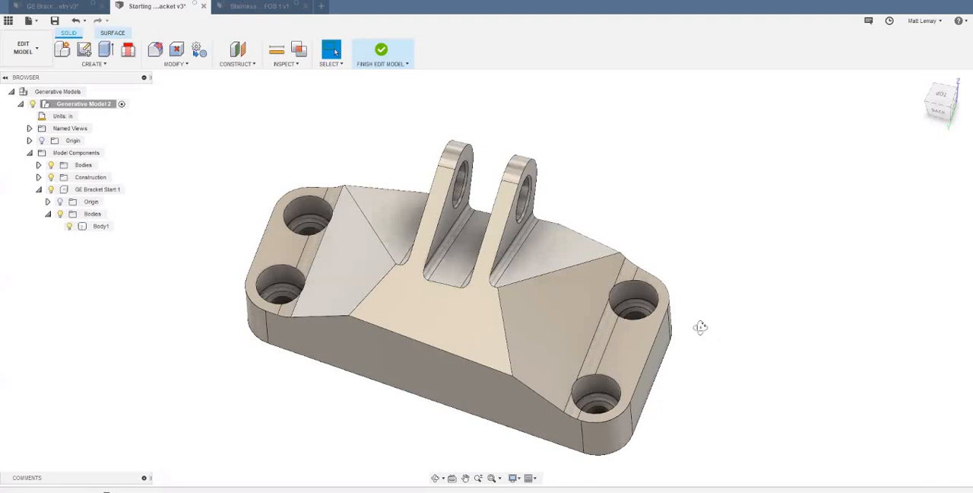
left_click(943, 112)
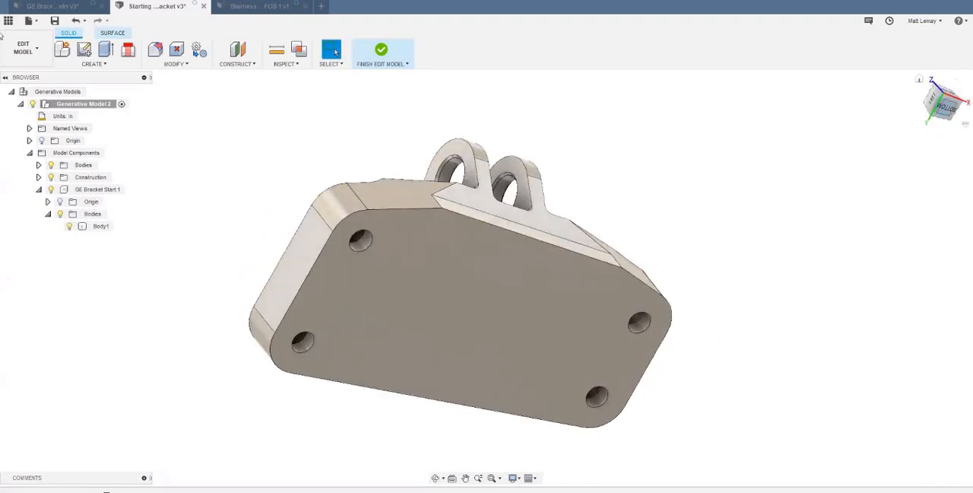
left_click(942, 109)
left_click(84, 50)
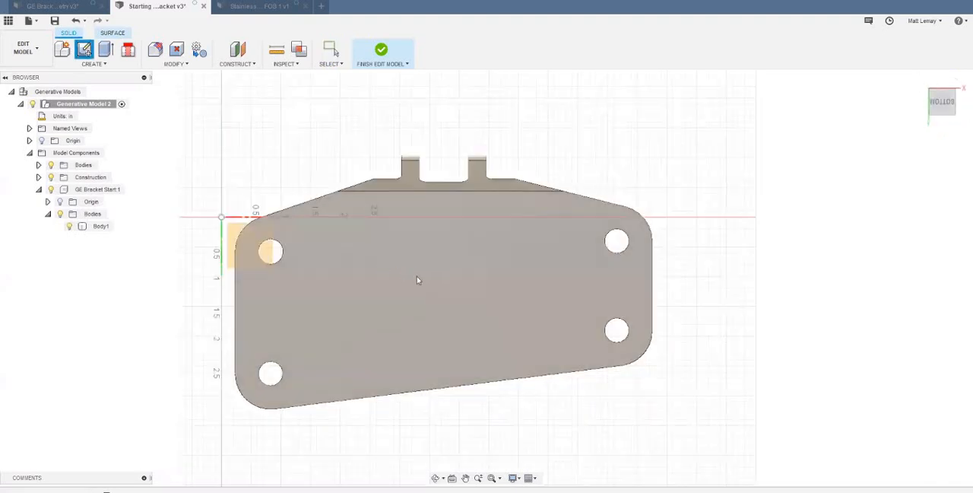
left_click(230, 218)
- Sketch circles about 1.2 in in diameter around the two wider-spaced bolt holes, concentric with the holes and reaching the rounded corners
key("c")
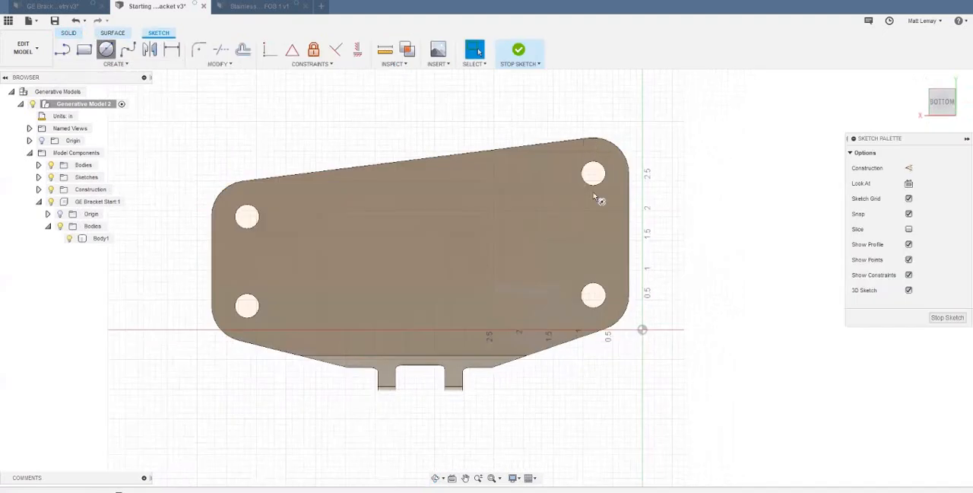
scroll(585, 142, "up", 3)
left_click(598, 191)
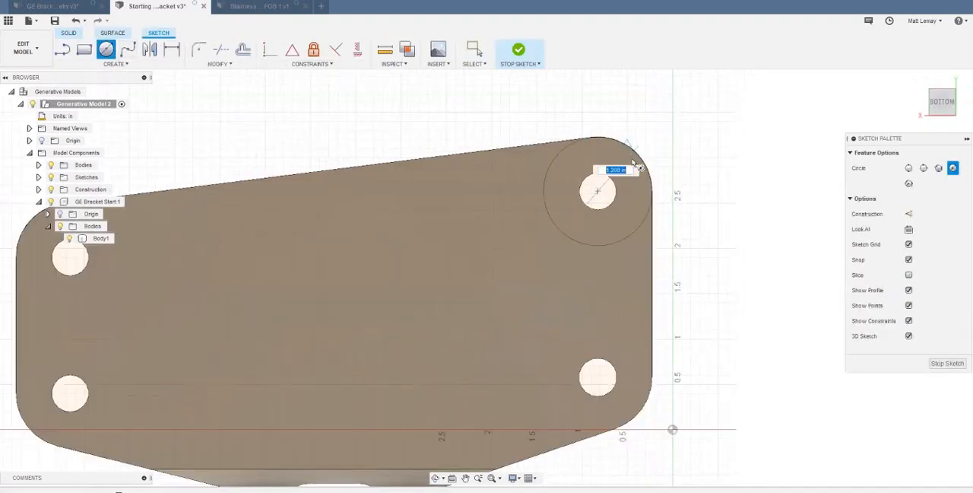
left_click(634, 158)
left_click(598, 377)
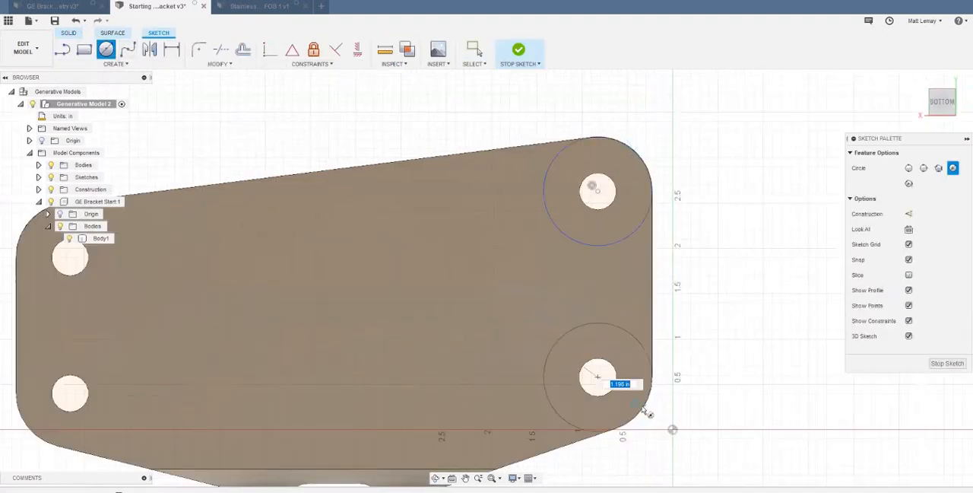
- Sketch matching concentric circles around the two closer-spaced bolt holes, reaching the bracket's rounded corners
middle_click_drag(238, 358, 304, 337)
scroll(204, 378, "down", 1)
left_click(236, 354)
key("Return")
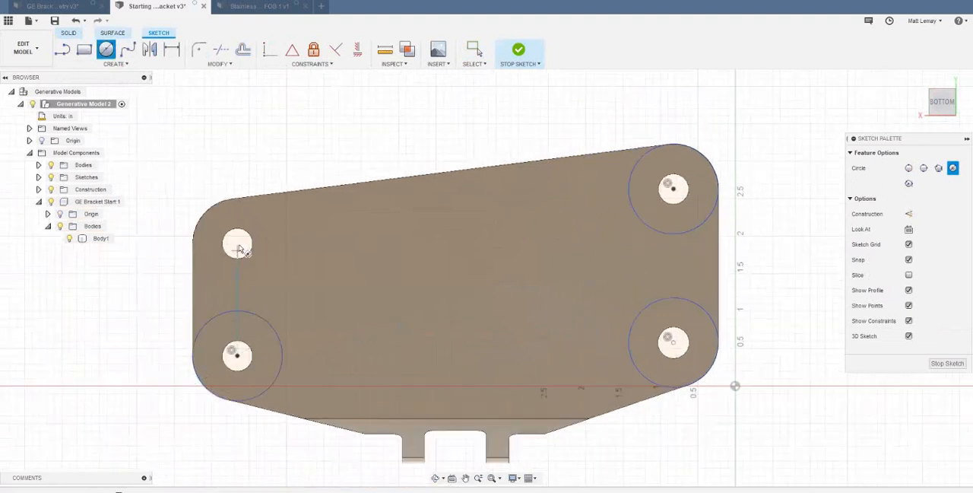
left_click(237, 242)
key("Return")
middle_click_drag(702, 276, 630, 282)
scroll(630, 282, "down", 1)
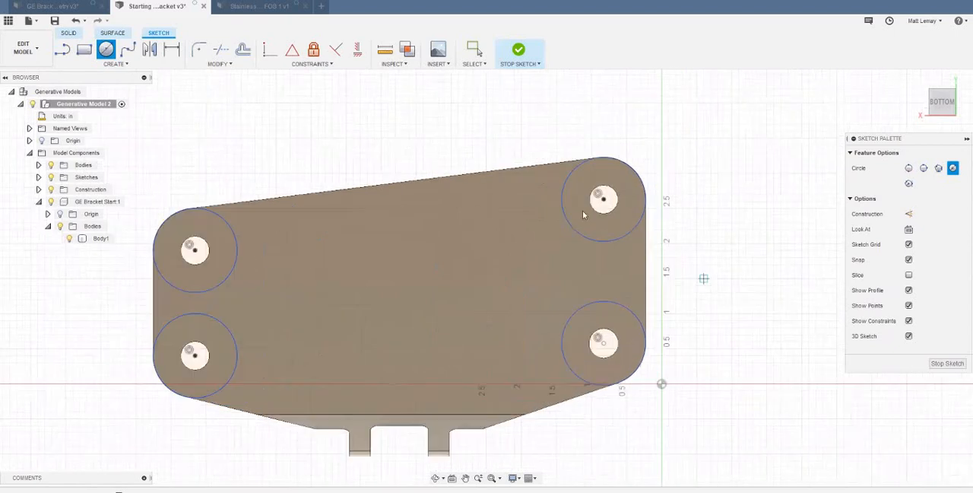
key("Escape")
- Extrude all four circle profiles, including their hole areas, by -1.40 in through the bracket with the Intersect operation
left_click(620, 217)
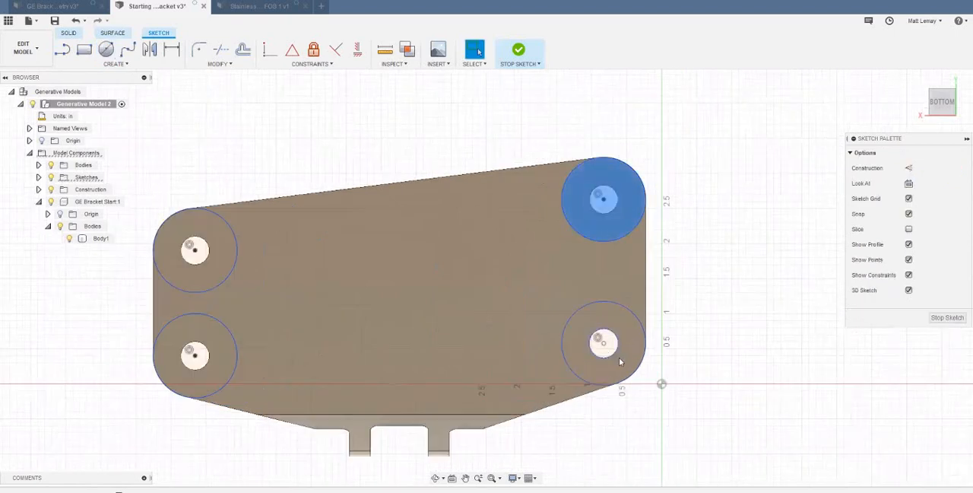
left_click(618, 358)
left_click(217, 369)
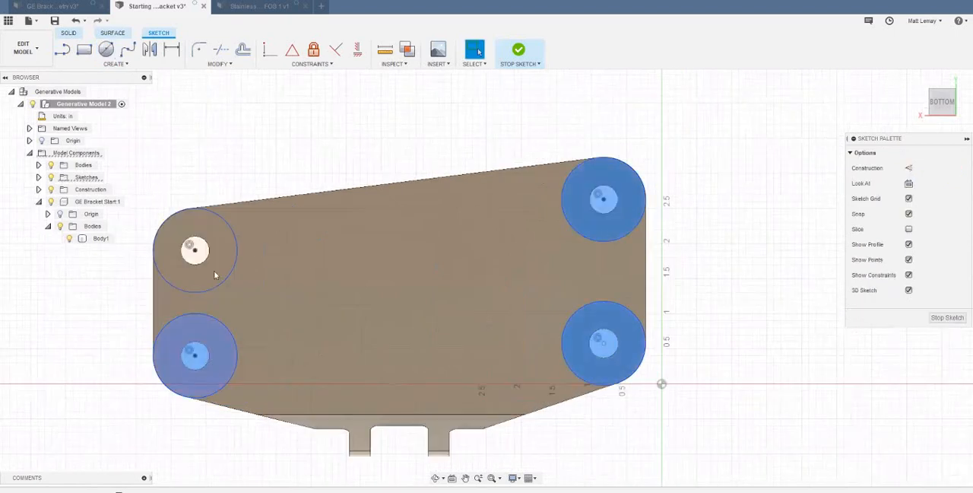
left_click(219, 254)
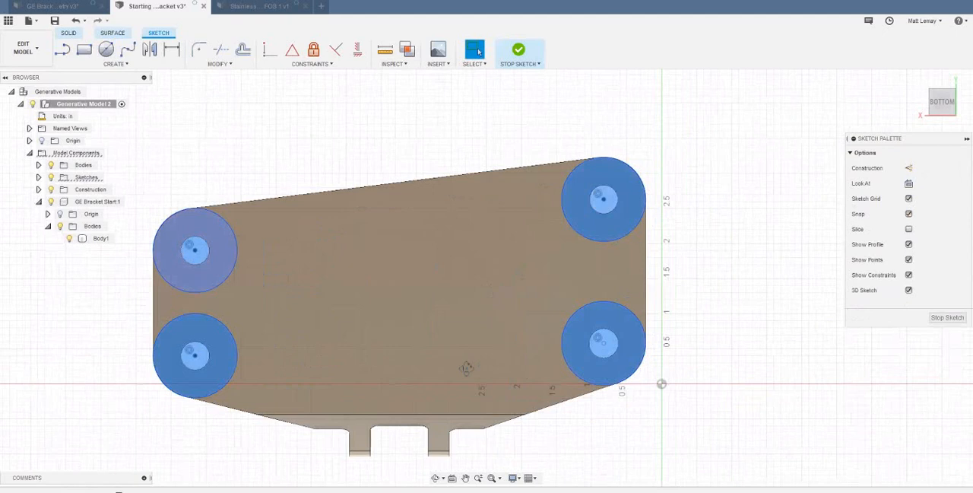
left_click(517, 395)
key("e")
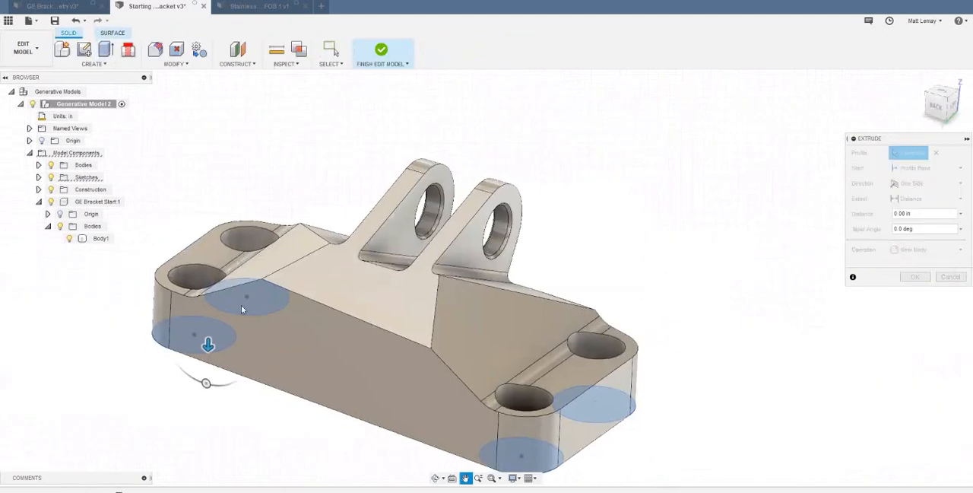
left_click_drag(234, 303, 238, 196)
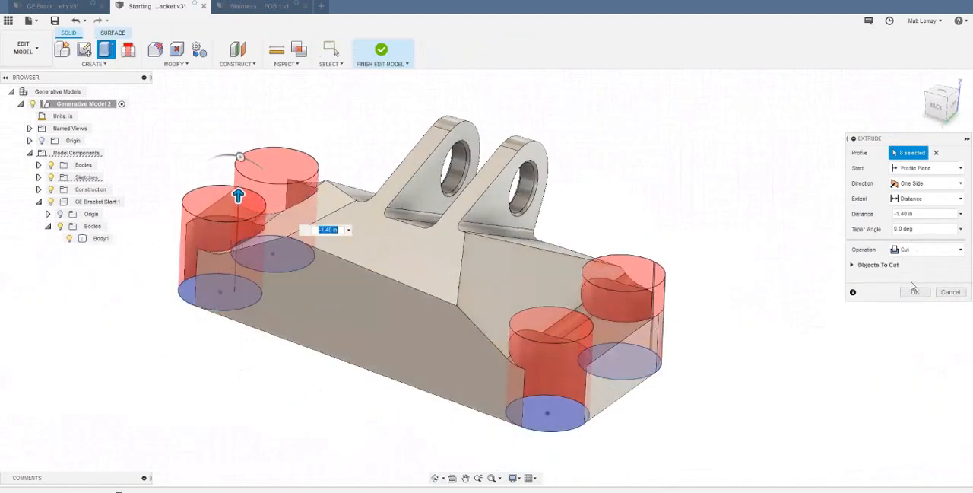
left_click(924, 249)
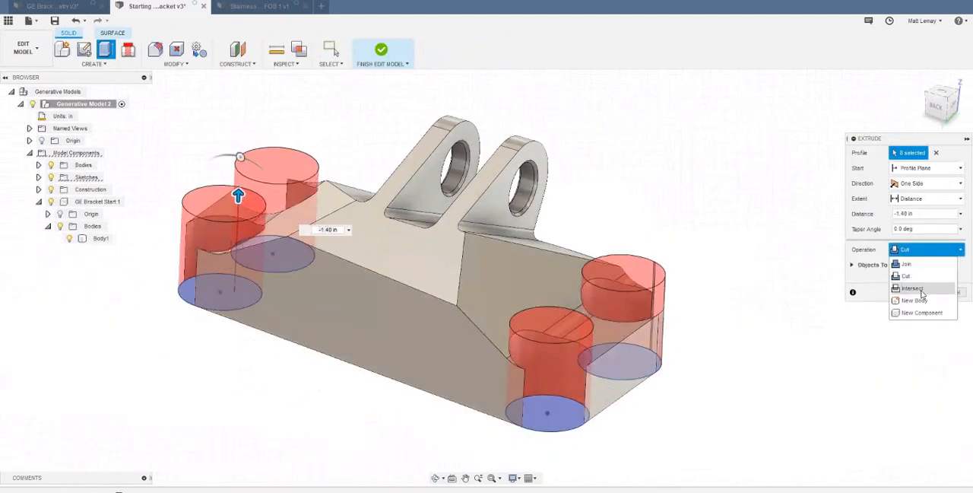
left_click(888, 289)
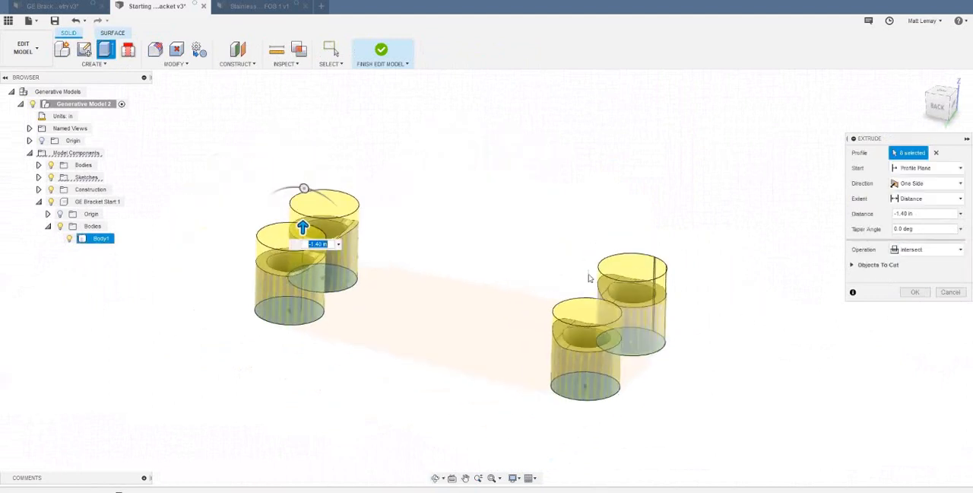
- Limit the intersect extrusion to the first copied body by excluding Body2, Body3 and the original bracket's Body1, and apply it
left_click(852, 264)
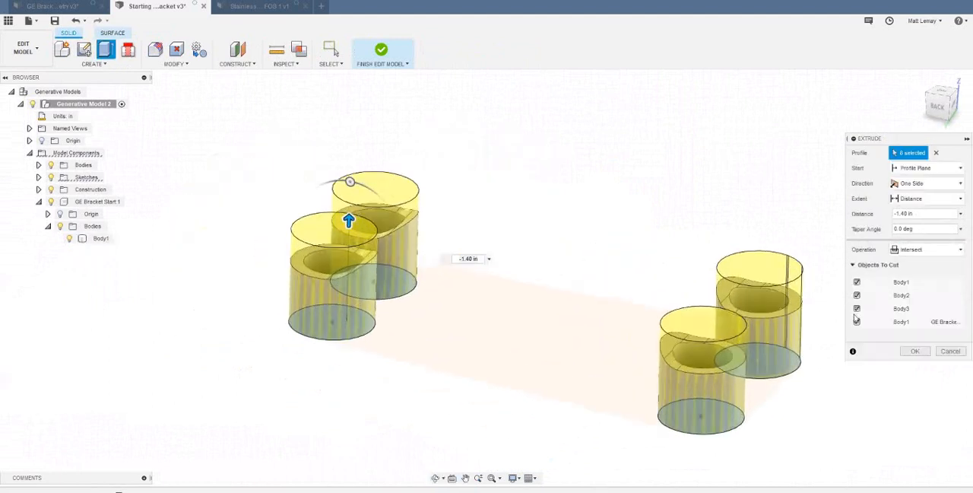
left_click(857, 322)
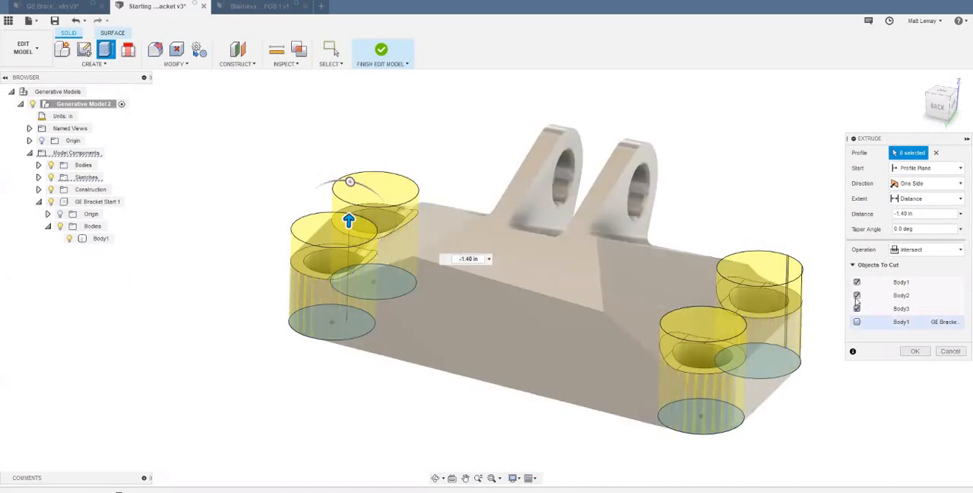
left_click(856, 308)
left_click(857, 295)
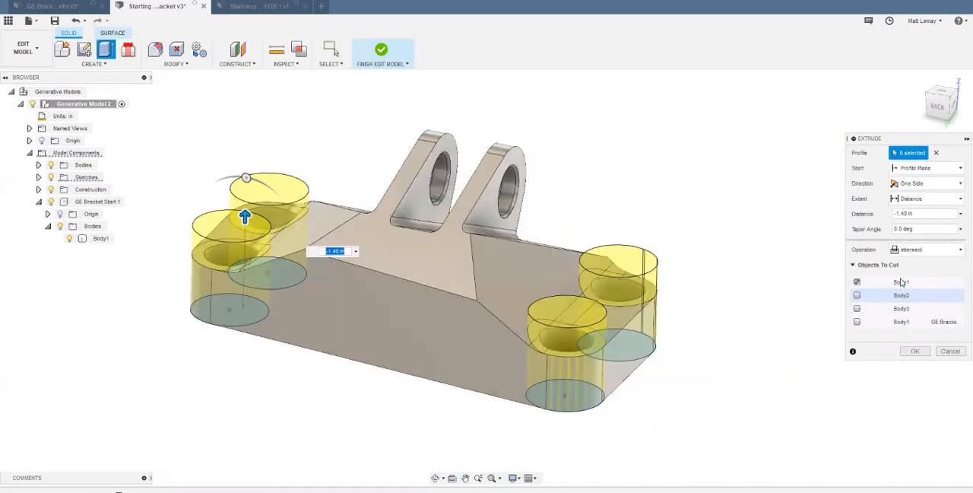
left_click(913, 350)
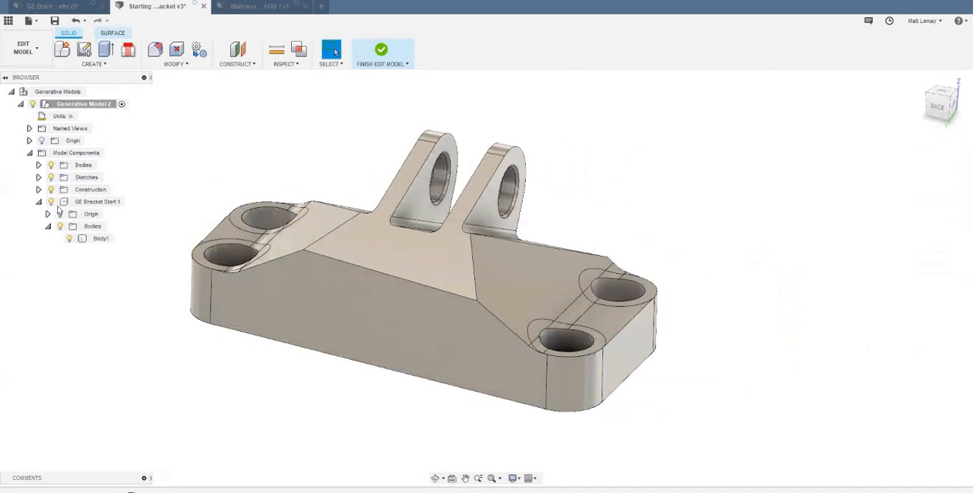
- Identify the bolt-hole bodies Body1, Body4, Body5 and Body6, and isolate them by hiding Body2, Body3 and the GE Bracket Start component
left_click(39, 165)
left_click(95, 238)
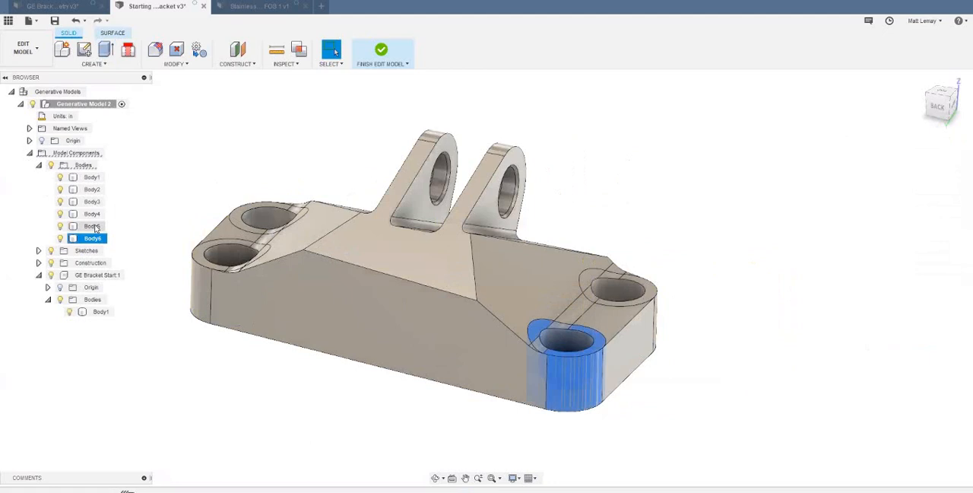
left_click(94, 226, "ctrl")
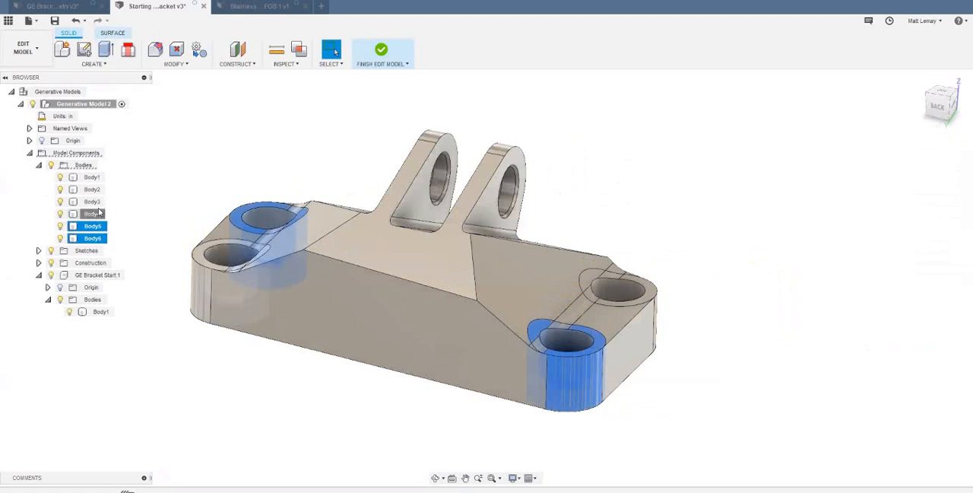
left_click(98, 214, "ctrl")
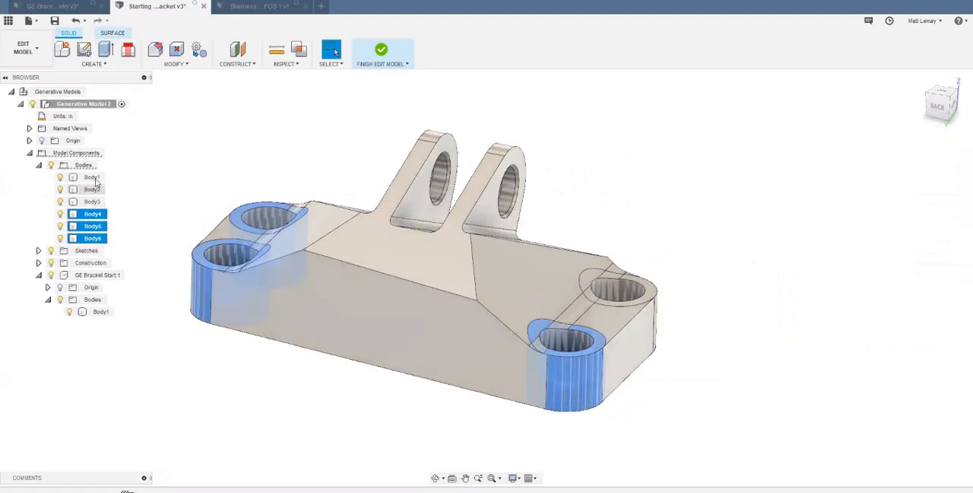
left_click(93, 178, "ctrl")
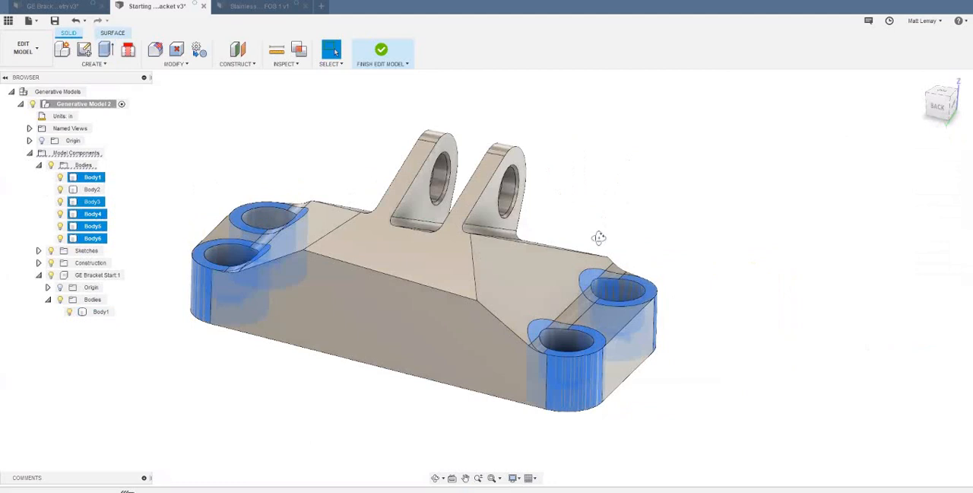
middle_click_drag(578, 198, 611, 191, "shift")
left_click_drag(618, 195, 578, 205)
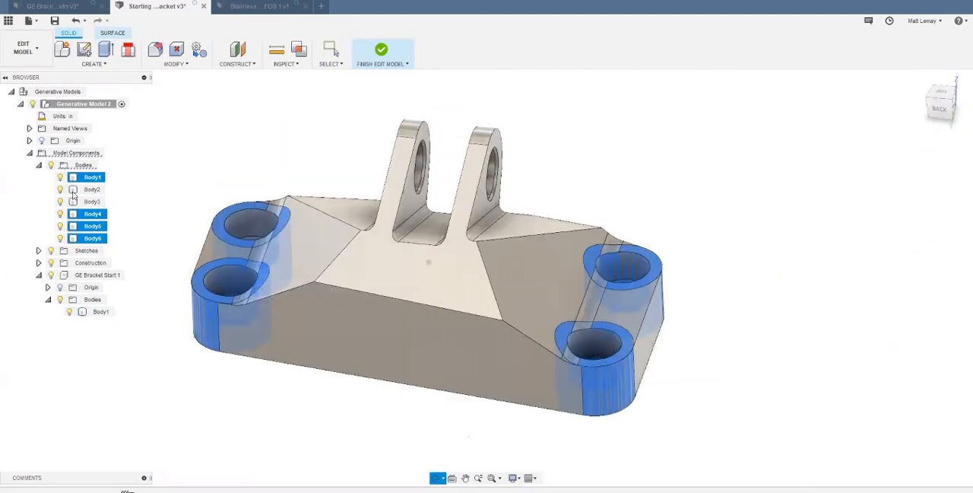
key("Escape")
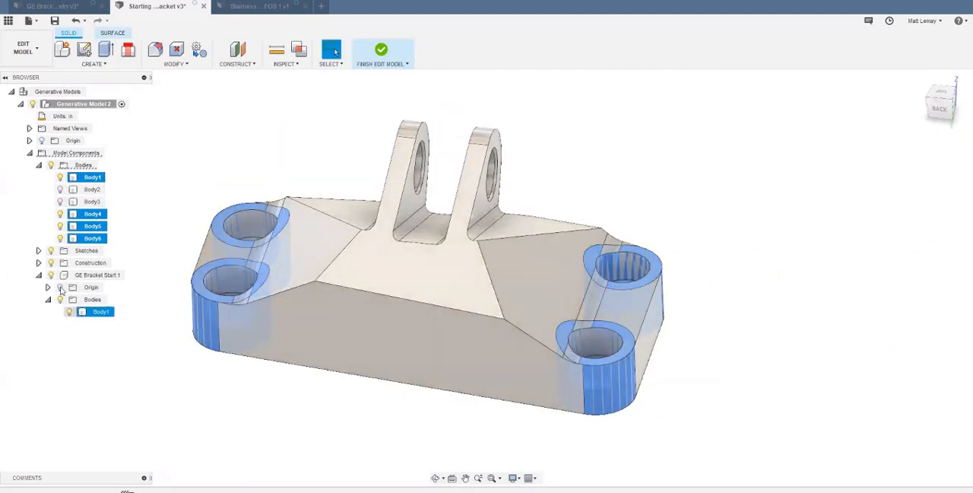
left_click(51, 274)
key("Escape")
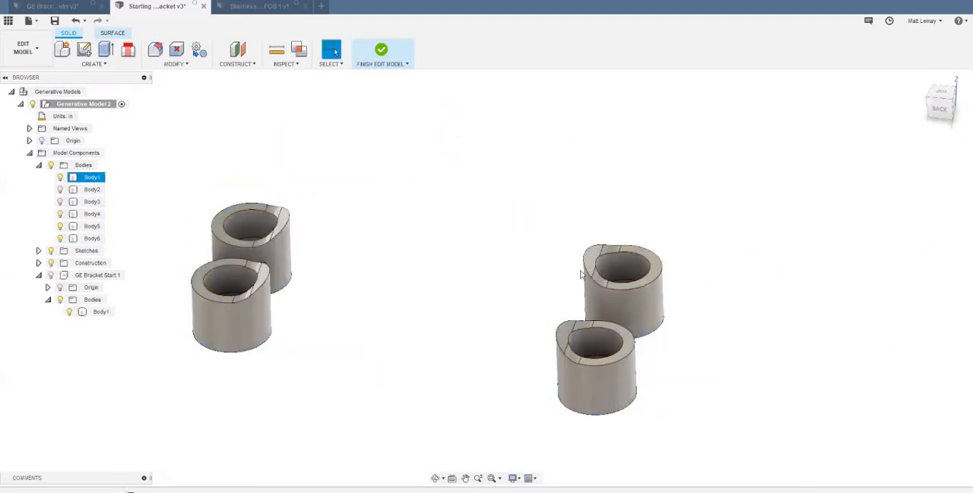
- Delete the raised sloped and fillet faces on Body1 and Body6 so these two bolt-hole cylinders have flat tops
scroll(583, 276, "up", 3)
middle_click_drag(583, 276, 656, 213)
scroll(656, 213, "down", 2)
middle_click_drag(395, 172, 528, 211)
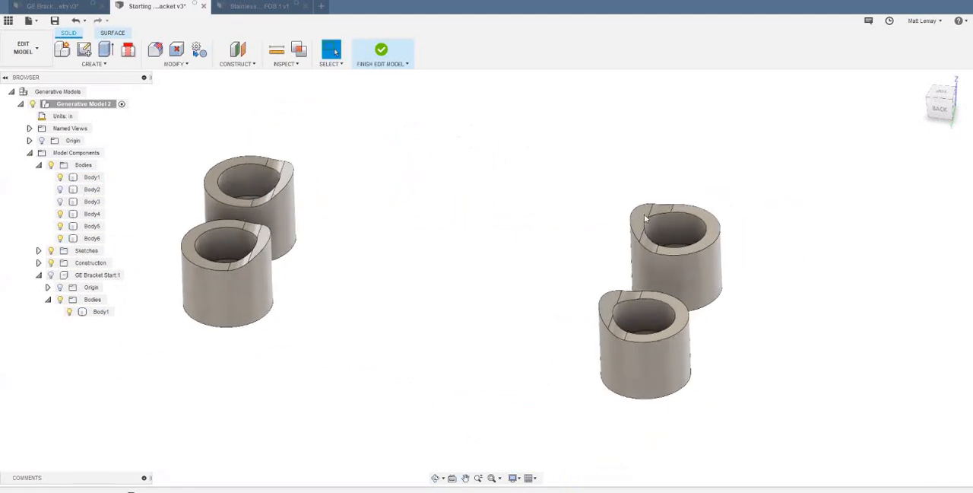
scroll(645, 220, "up", 2)
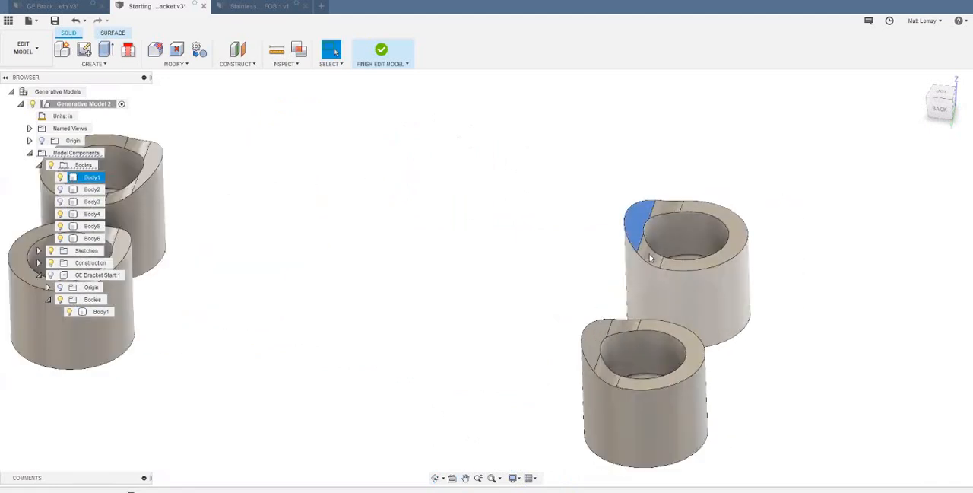
key("Delete")
left_click(636, 230)
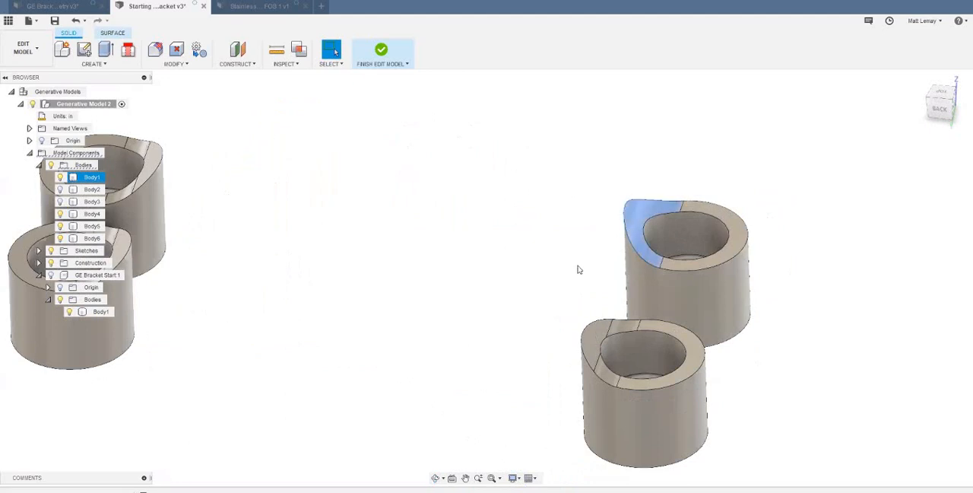
key("Delete")
left_click(591, 348)
key("Delete")
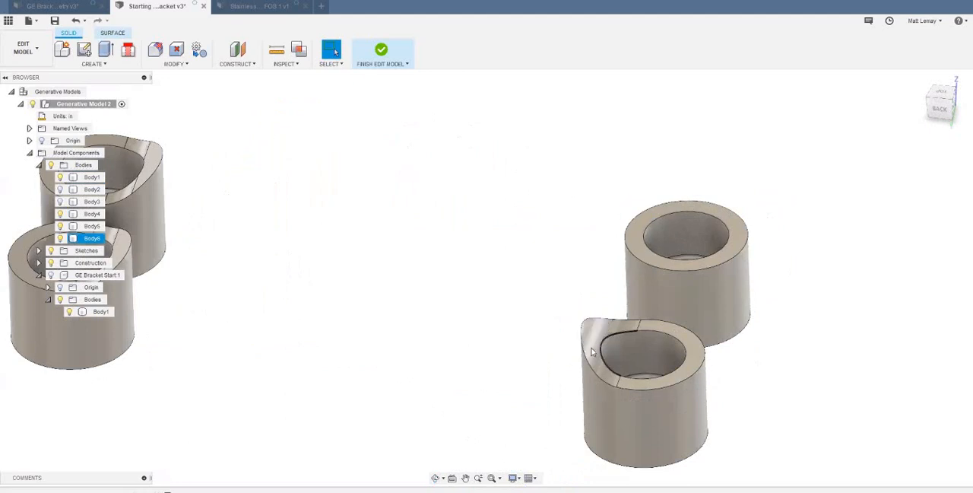
left_click(621, 351)
key("Delete")
- Delete the raised faces on Body4 and Body5 so the other pair of bolt-hole cylinders also has flat tops
scroll(515, 322, "down", 2)
scroll(360, 283, "up", 2)
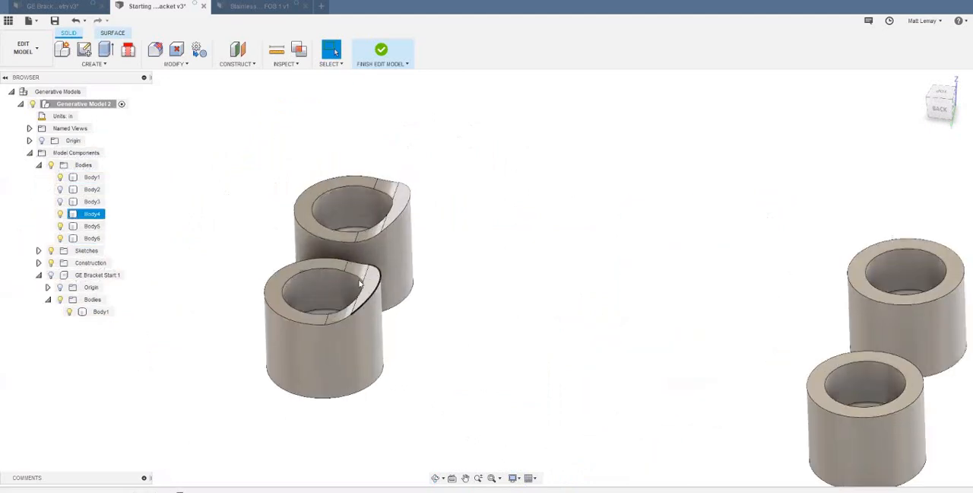
left_click(363, 278)
key("Delete")
left_click(393, 193)
key("Delete")
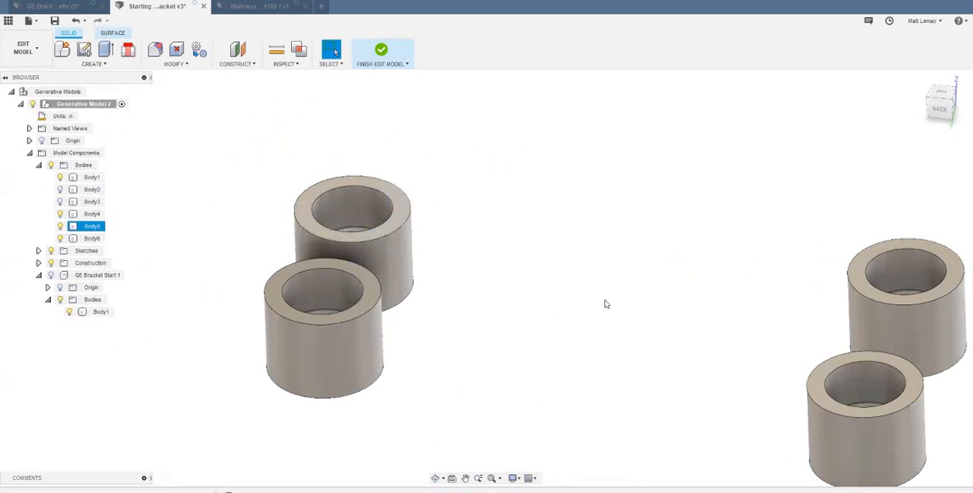
scroll(601, 267, "down", 2)
middle_click_drag(658, 274, 573, 236, "shift")
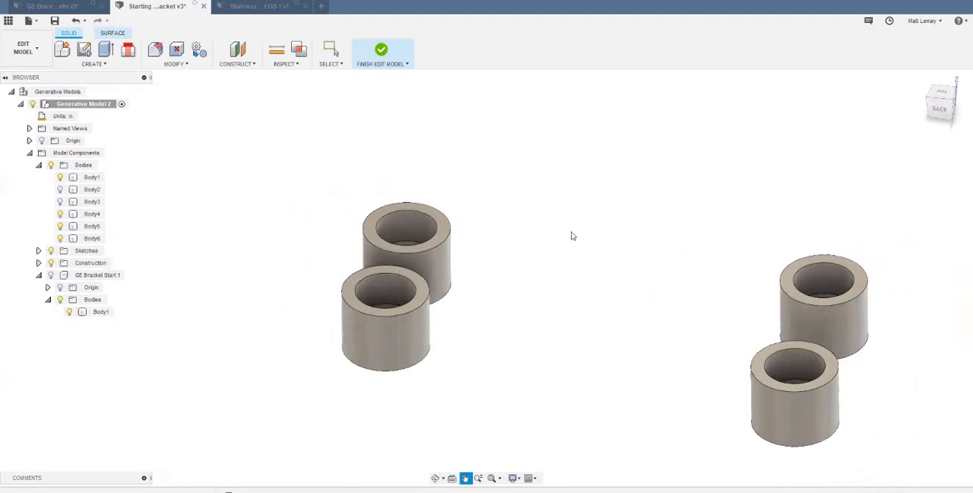
scroll(572, 234, "down", 1)
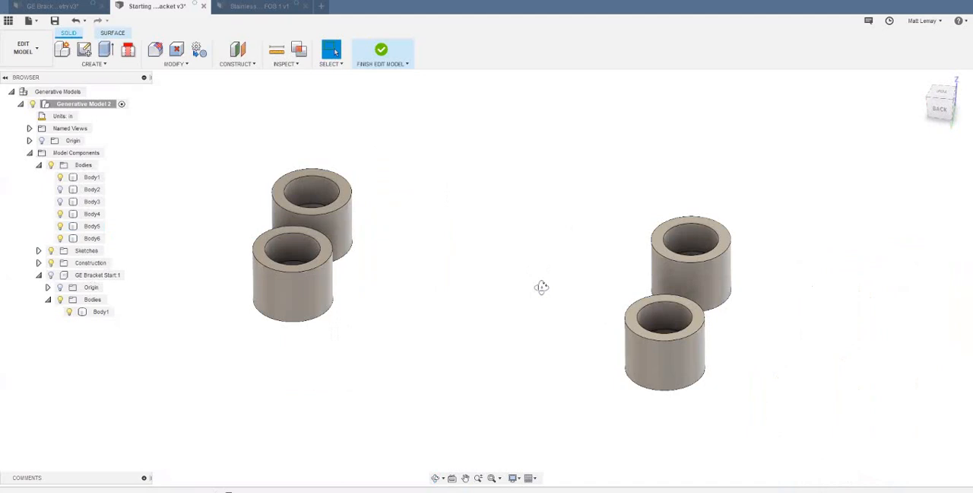
middle_click_drag(403, 199, 400, 237, "shift")
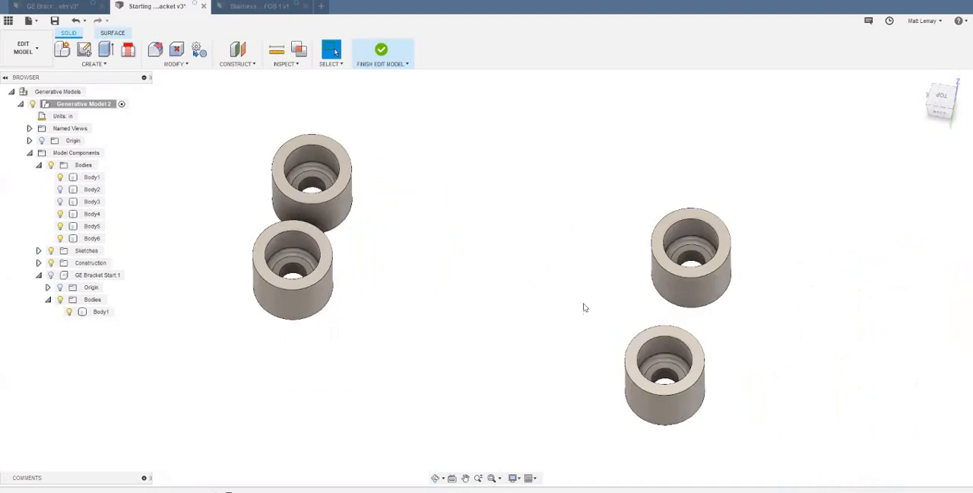
scroll(509, 311, "down", 3)
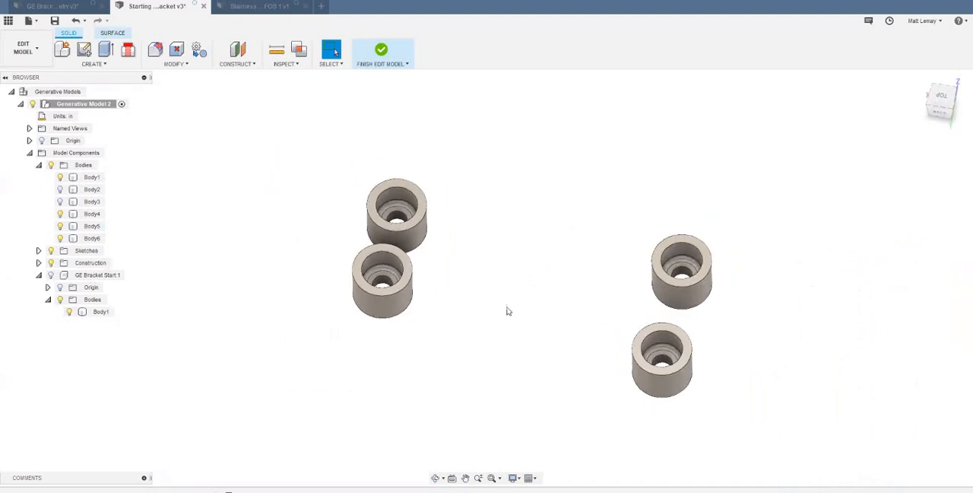
- Create a component from Body1 and name it Preserve Geometry
left_click(92, 177)
right_click(98, 179)
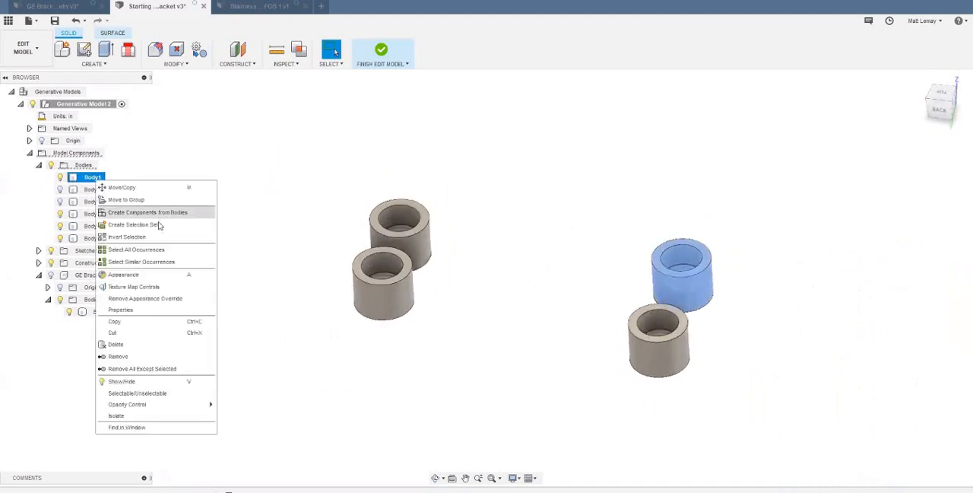
left_click(162, 213)
left_click(92, 311)
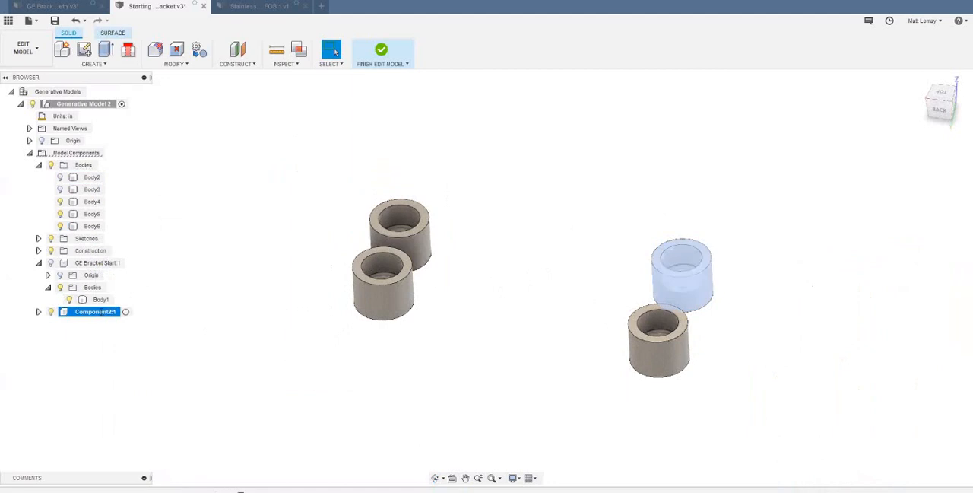
double_click(93, 311)
type("Preserve Geometry")
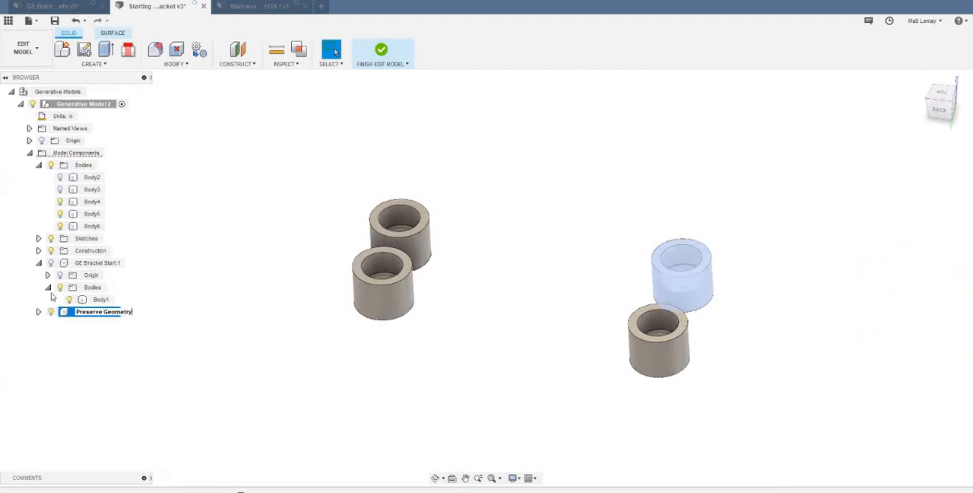
key("Return")
- Move Body4, Body5 and Body6 into the Preserve Geometry component
left_click(102, 205)
left_click(98, 226, "ctrl")
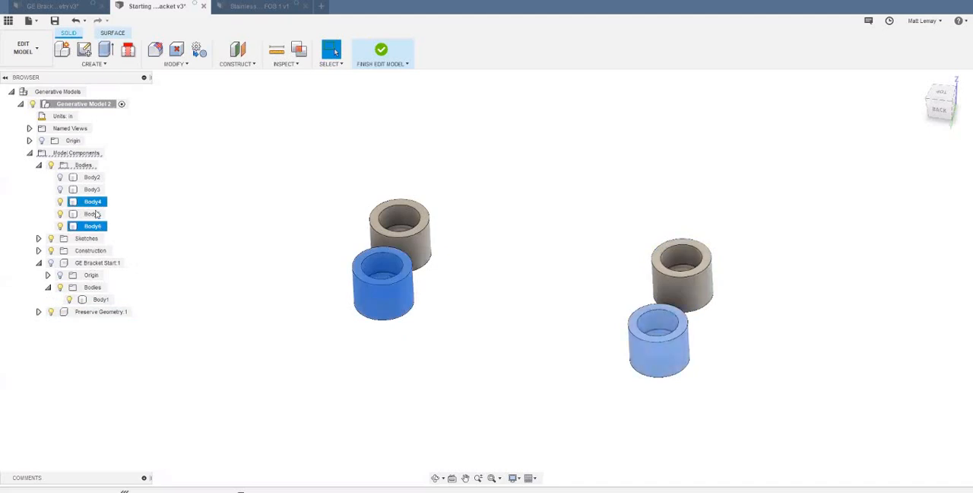
left_click(99, 214, "ctrl")
left_click_drag(99, 204, 125, 318)
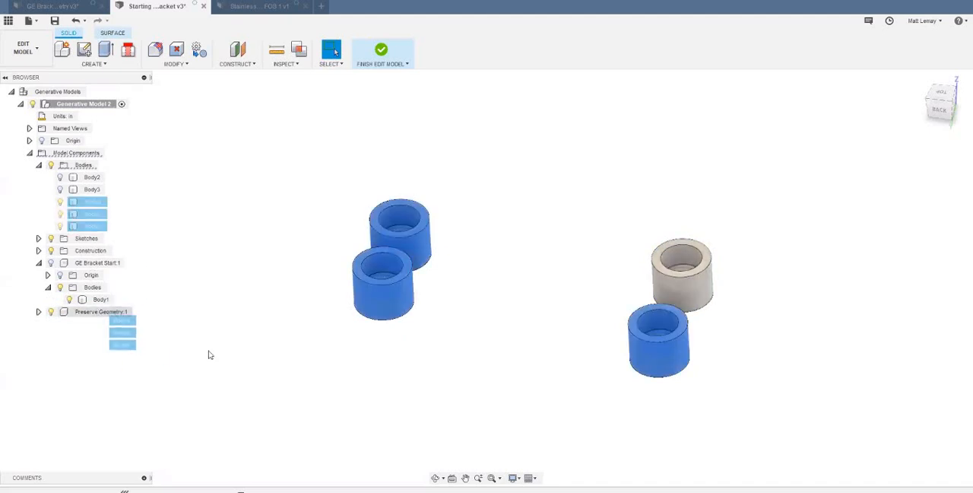
- Show the GE Bracket Start component again to expose the bracket's underside
middle_click_drag(424, 444, 435, 364, "shift")
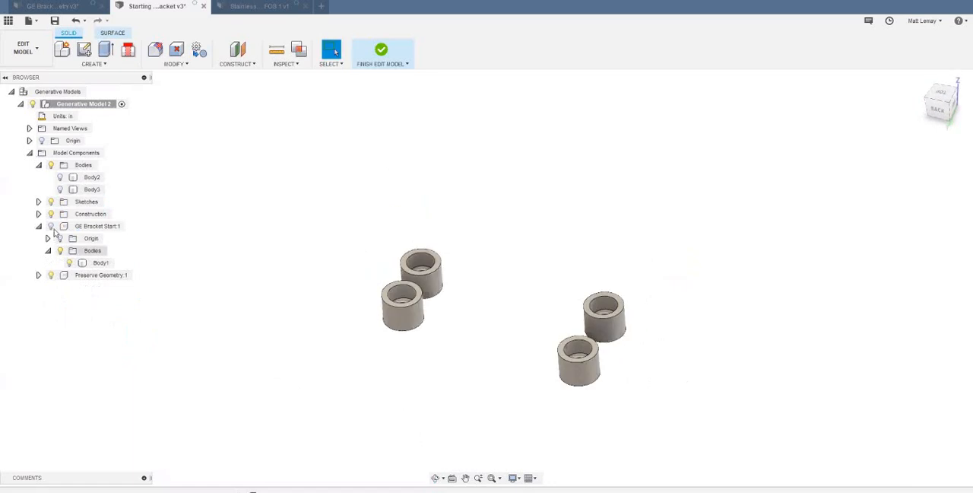
left_click(50, 226)
middle_click_drag(492, 291, 444, 299, "shift")
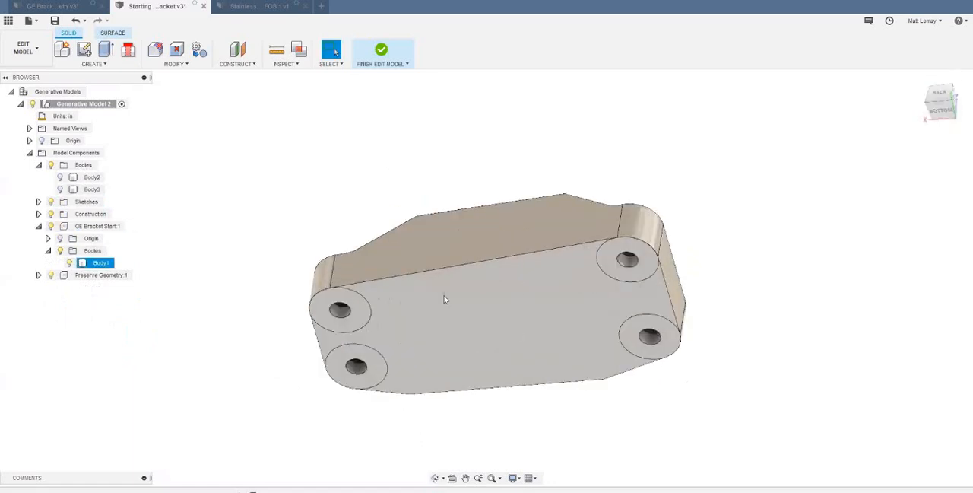
scroll(495, 292, "down", 3)
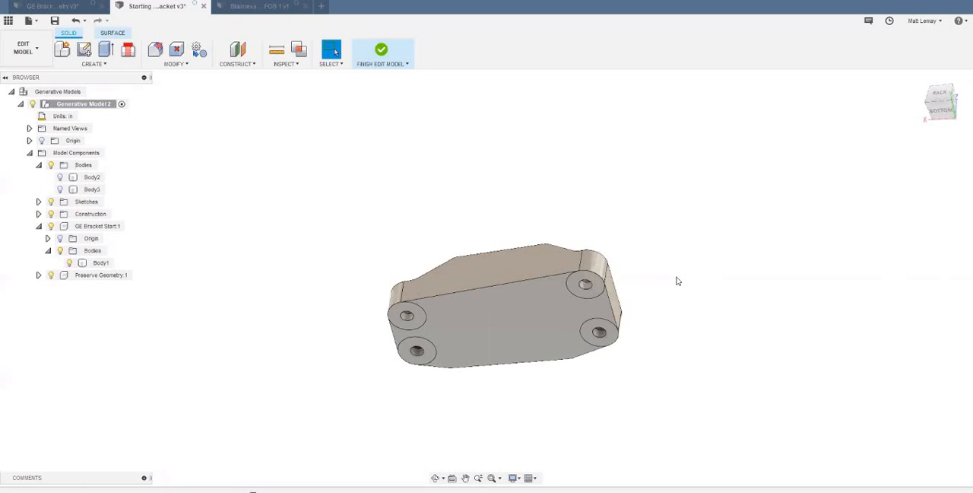
- Sketch a rectangle about 8.36 by 5.5 in around the whole bracket on its bottom face, and hide the bracket
left_click(83, 50)
left_click(506, 310)
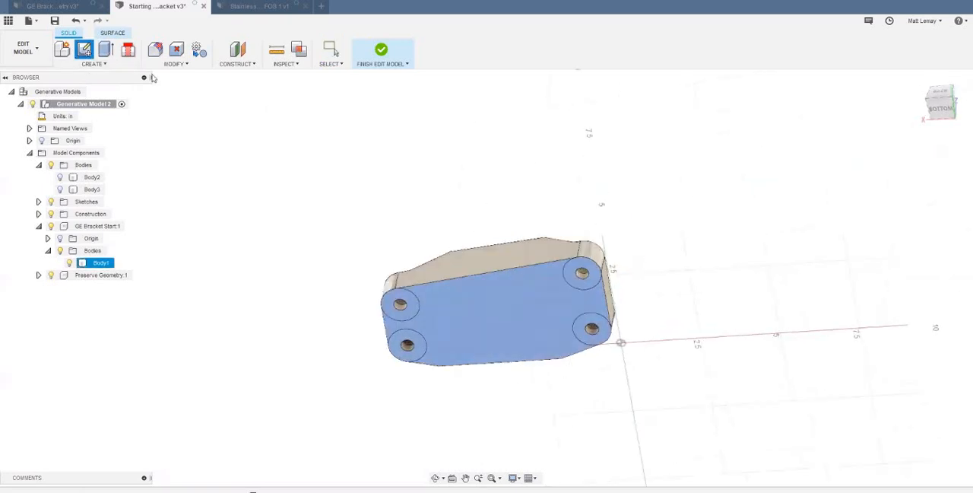
key("r")
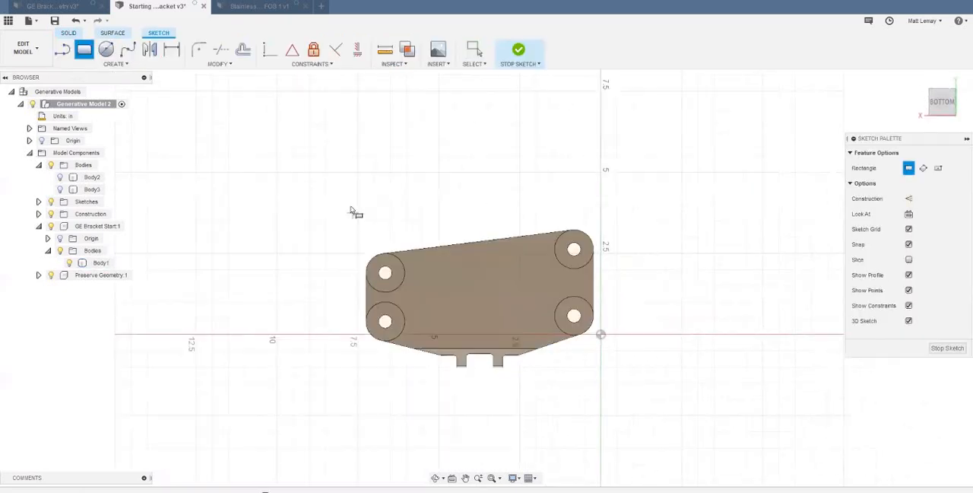
left_click(346, 206)
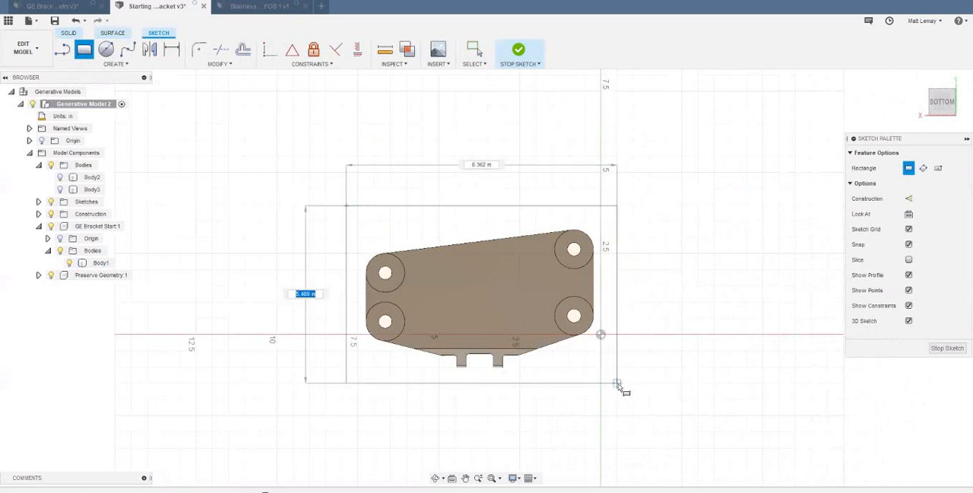
left_click(617, 384)
key("Escape")
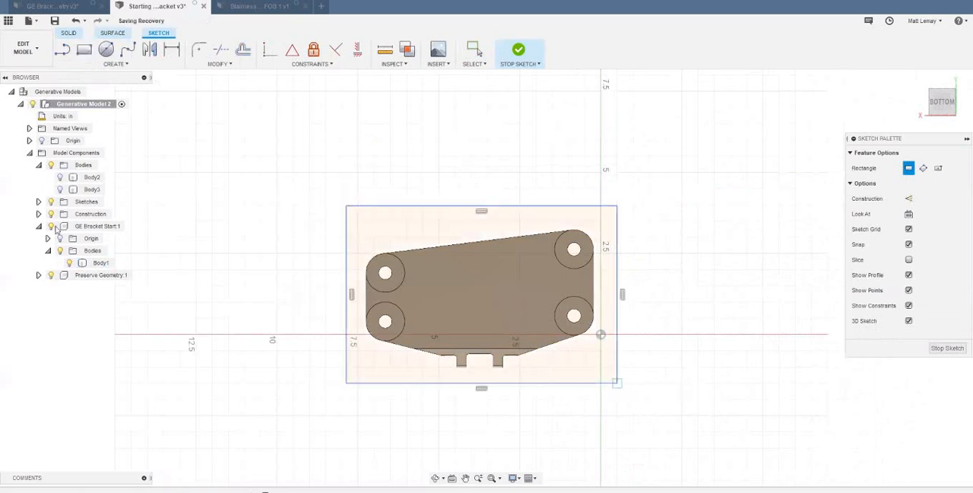
- Extrude all the rectangle's profiles, including the bolt circles and hole areas, 0.50 in downward from the bolt-hole cylinders as a new body
left_click(598, 326)
mouse_move(598, 327)
middle_mouse_down("shift")
mouse_move(531, 364)
mouse_move(532, 324)
middle_mouse_up("shift")
left_click(534, 325, "shift")
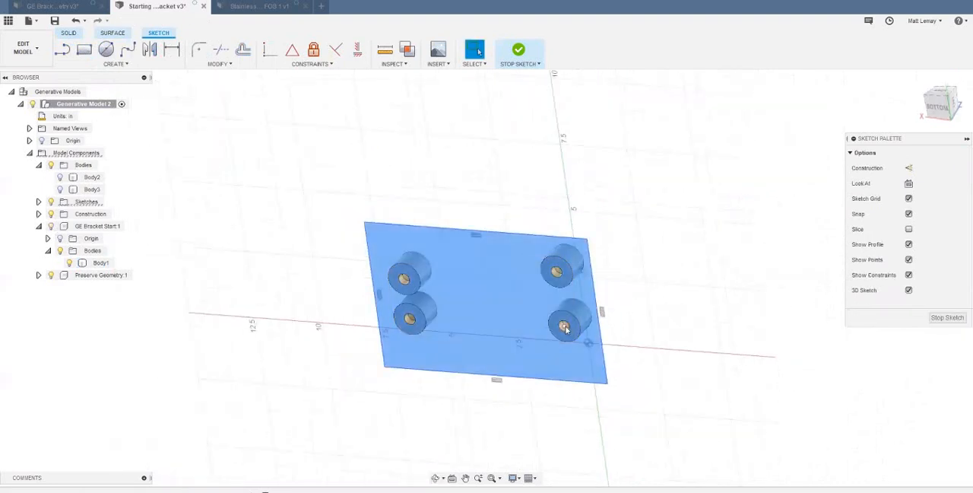
scroll(566, 327, "up", 4)
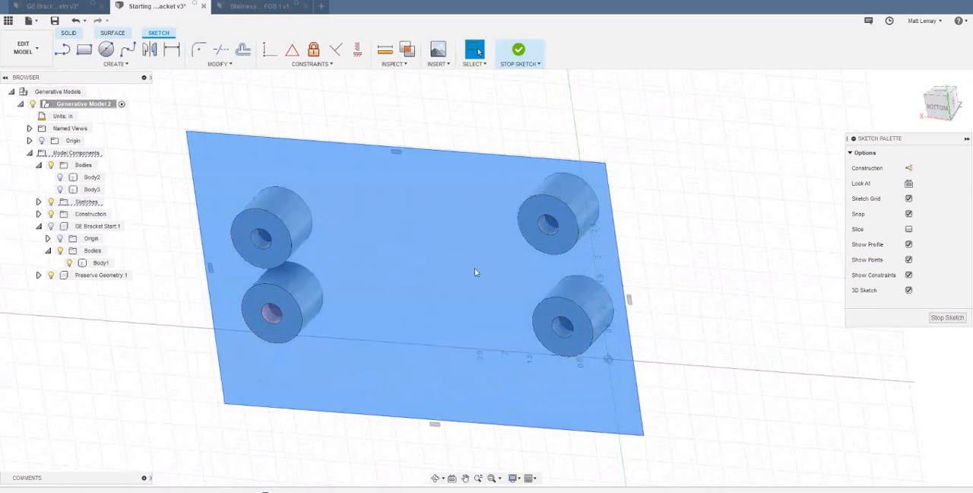
scroll(389, 291, "down", 3)
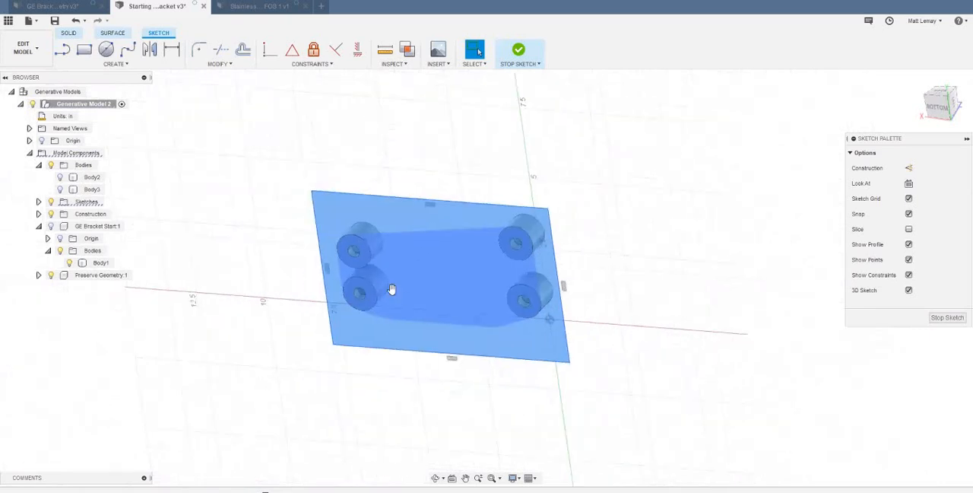
key("e")
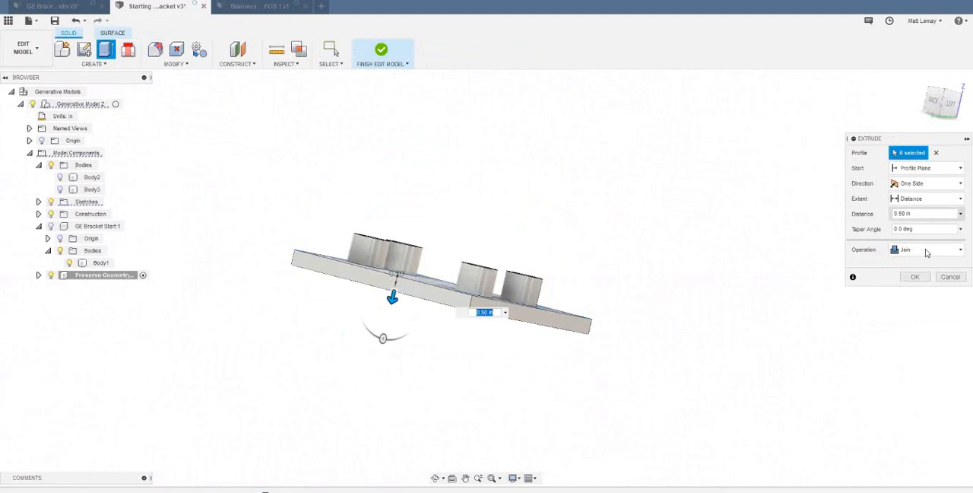
left_click(926, 251)
left_click(920, 303)
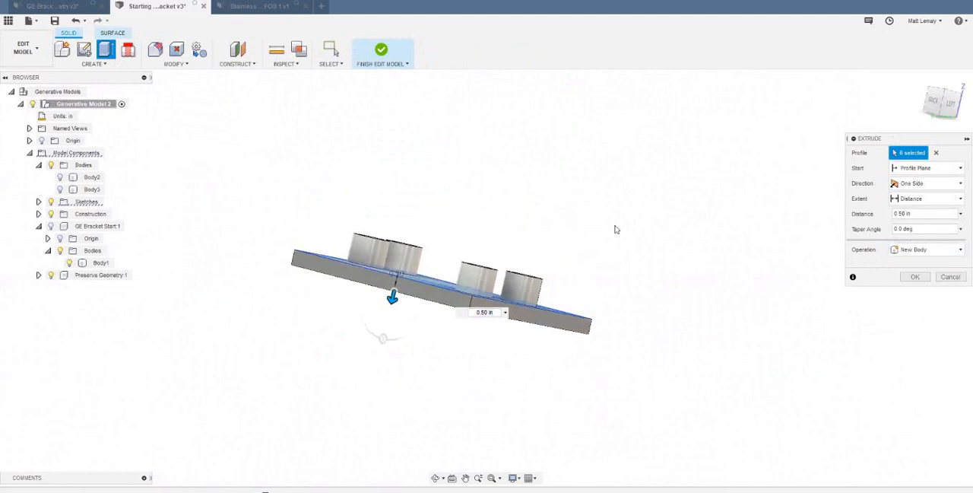
middle_click_drag(616, 229, 611, 259, "shift")
left_click(916, 277)
middle_click_drag(541, 214, 611, 218)
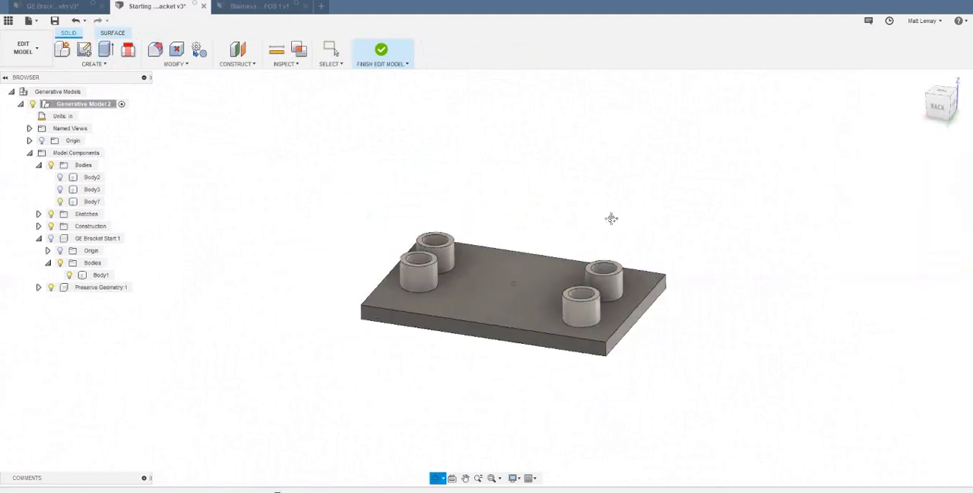
- Examine the base-plate body Body7 and the Preserve Geometry cylinders, highlighting each and viewing how the cylinders sit on the plate
middle_click(99, 220)
middle_click(100, 219)
scroll(113, 214, "down", 1)
left_click(99, 203)
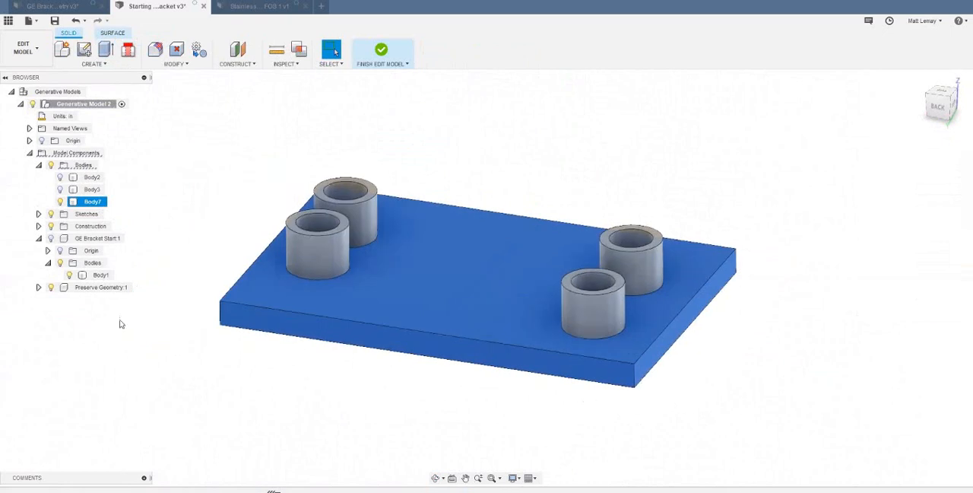
left_click(119, 324)
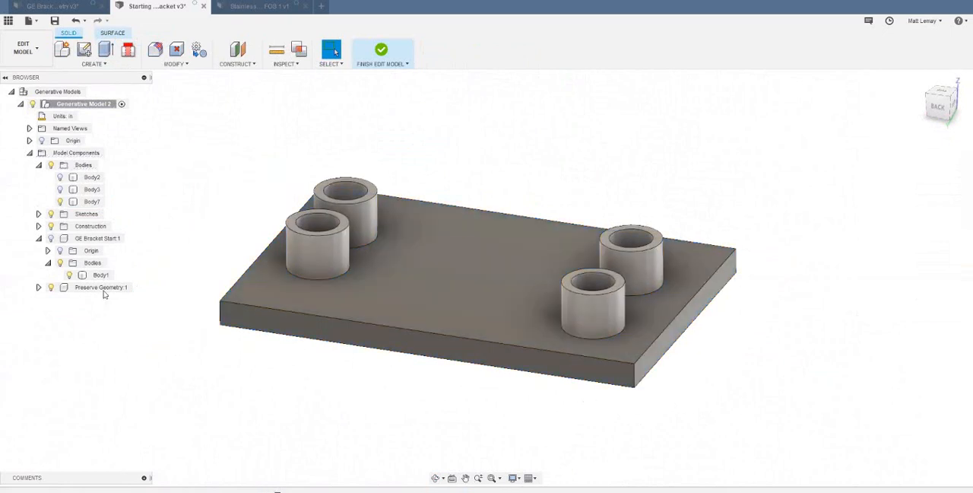
left_click(104, 290)
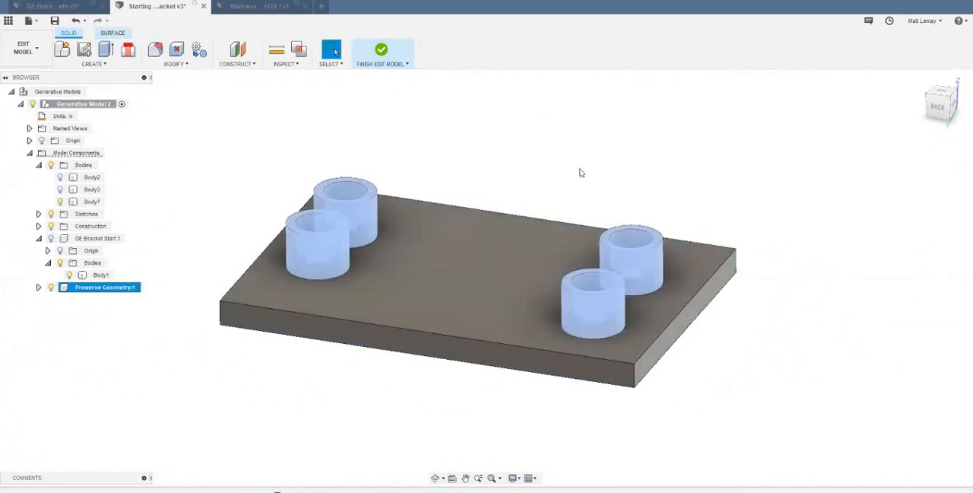
scroll(561, 159, "down", 1)
scroll(568, 152, "up", 3)
middle_click_drag(563, 163, 555, 169, "shift")
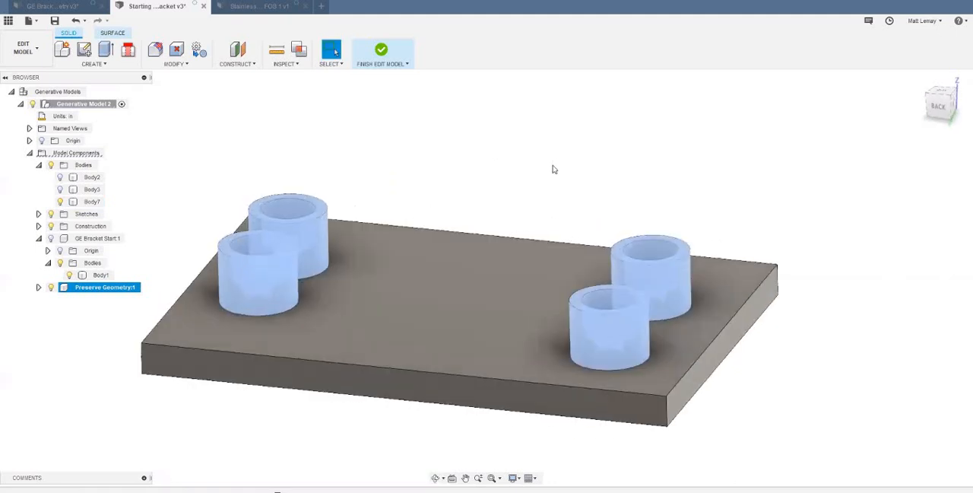
scroll(471, 126, "down", 2)
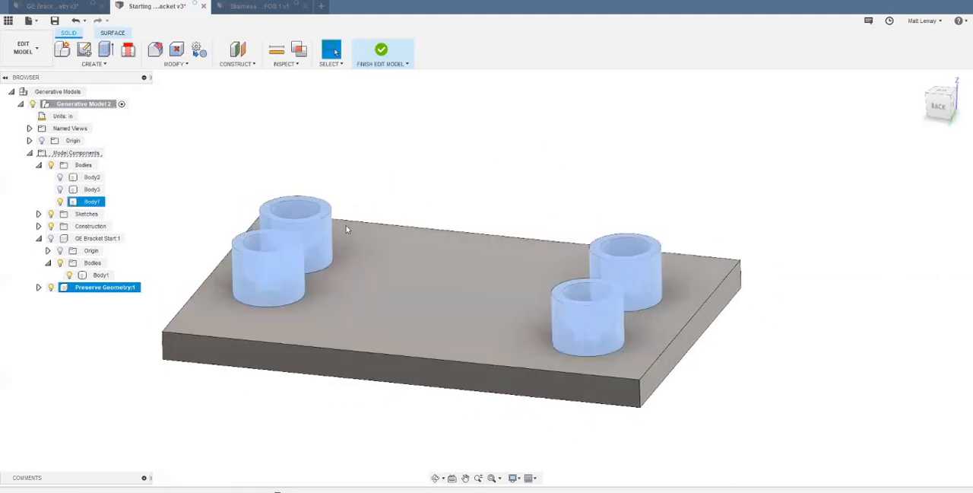
middle_click_drag(545, 198, 545, 196, "shift")
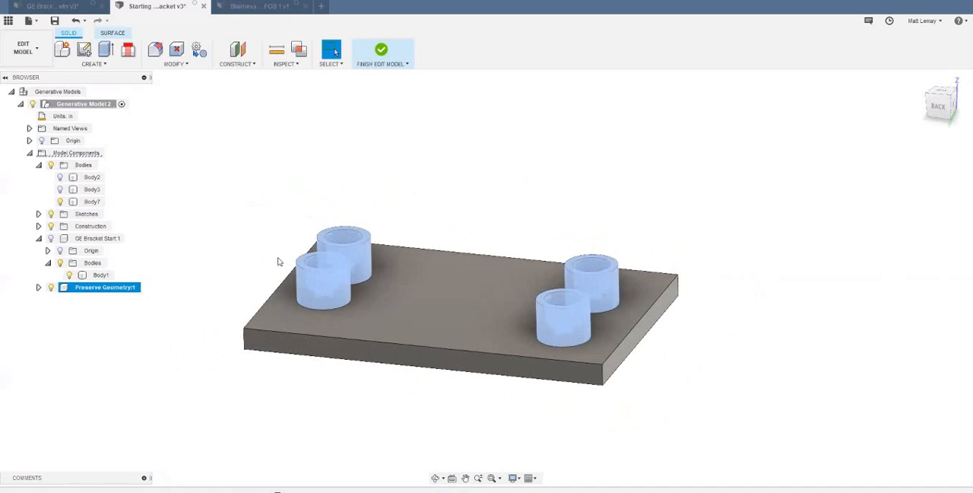
middle_click_drag(337, 236, 311, 285, "shift")
scroll(316, 288, "up", 3)
scroll(405, 259, "down", 5)
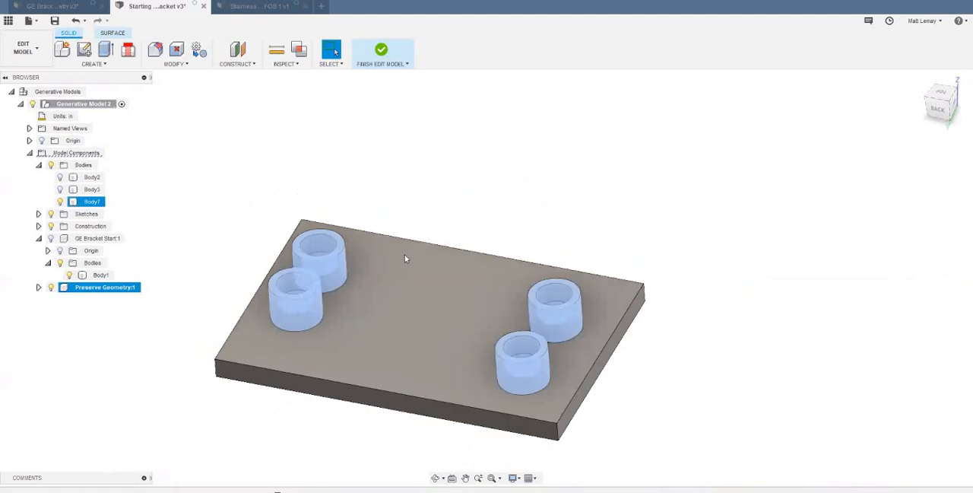
key("Escape")
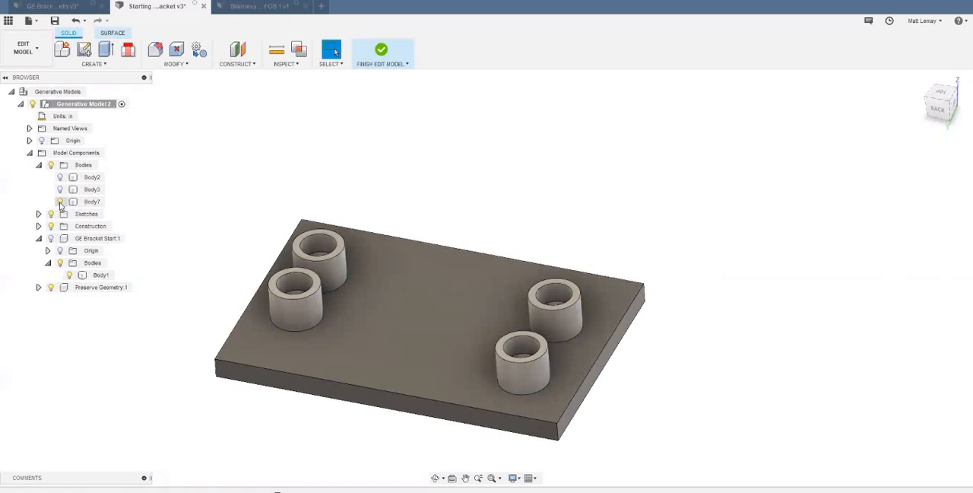
- Hide the base plate Body7 and patch the small underside bolt holes of both cylinders at one end as new surface bodies
left_click(60, 202)
middle_click_drag(365, 115, 456, 169, "shift")
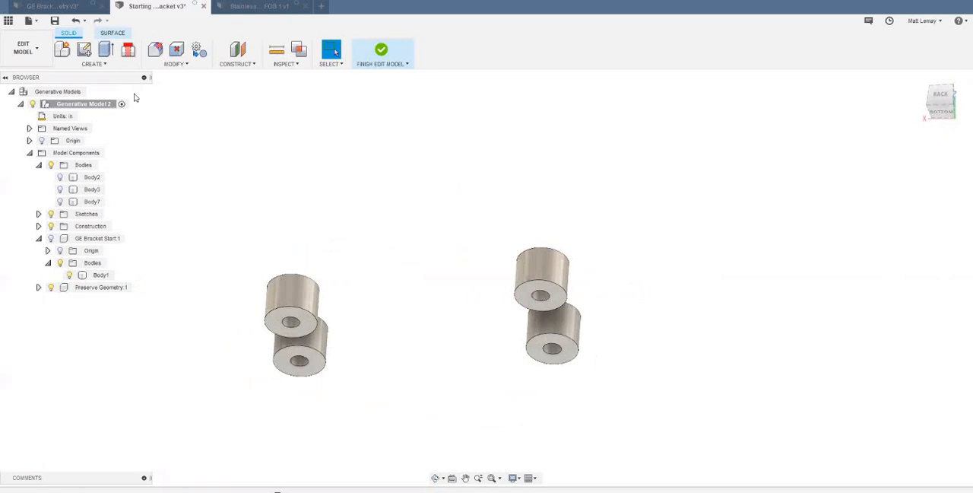
left_click(114, 33)
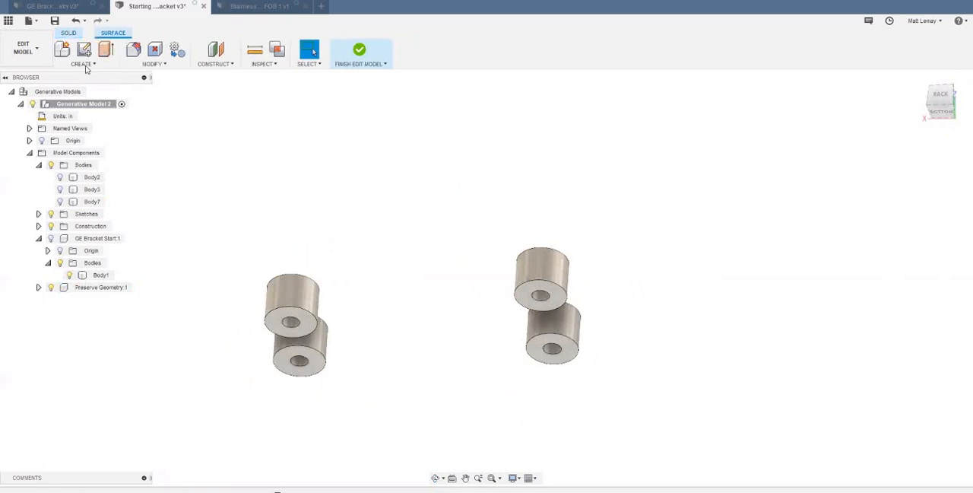
left_click(88, 66)
left_click(87, 125)
scroll(305, 330, "up", 3)
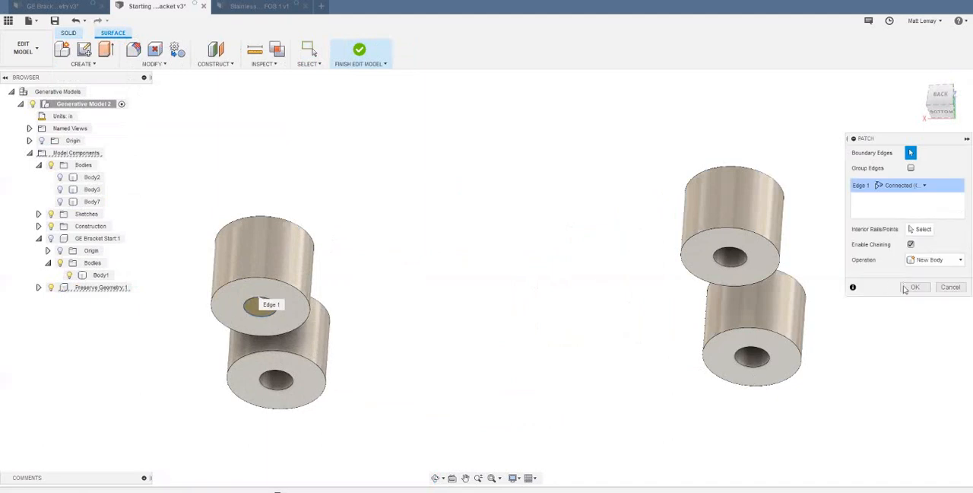
key("Return")
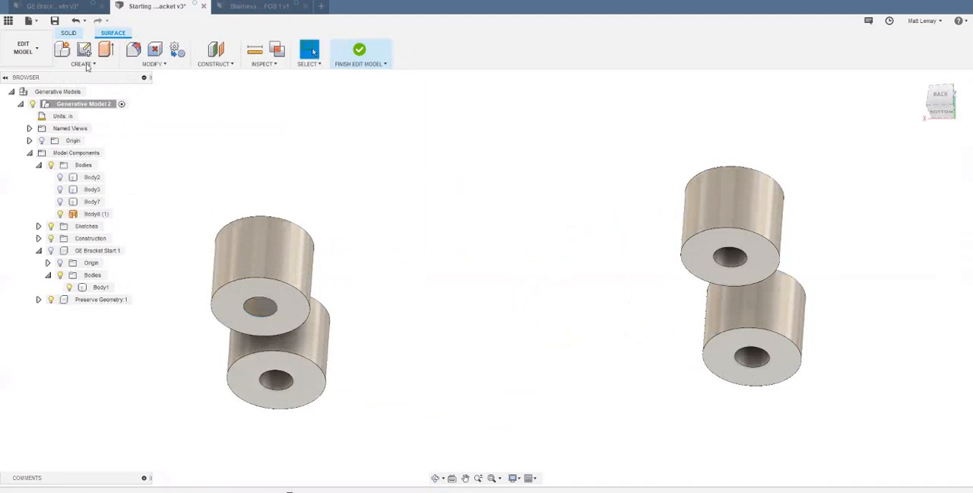
left_click(91, 64)
left_click(108, 164)
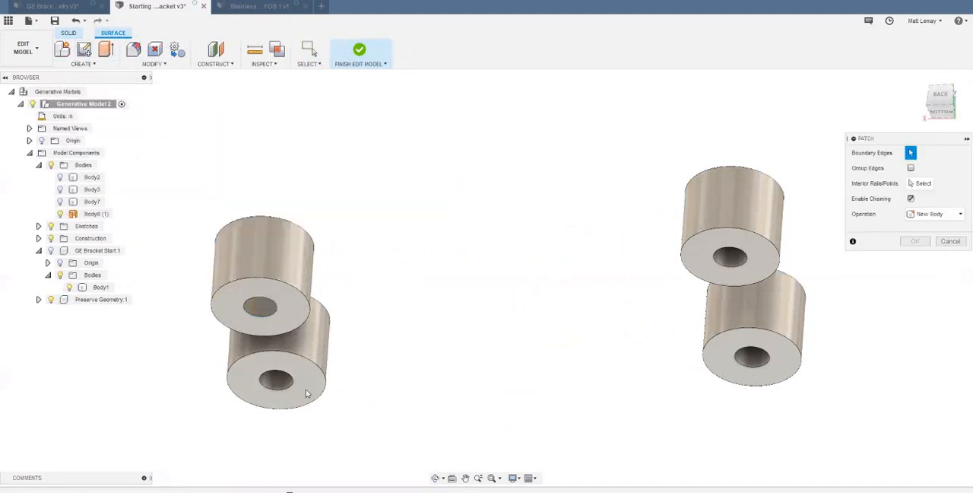
left_click(278, 388)
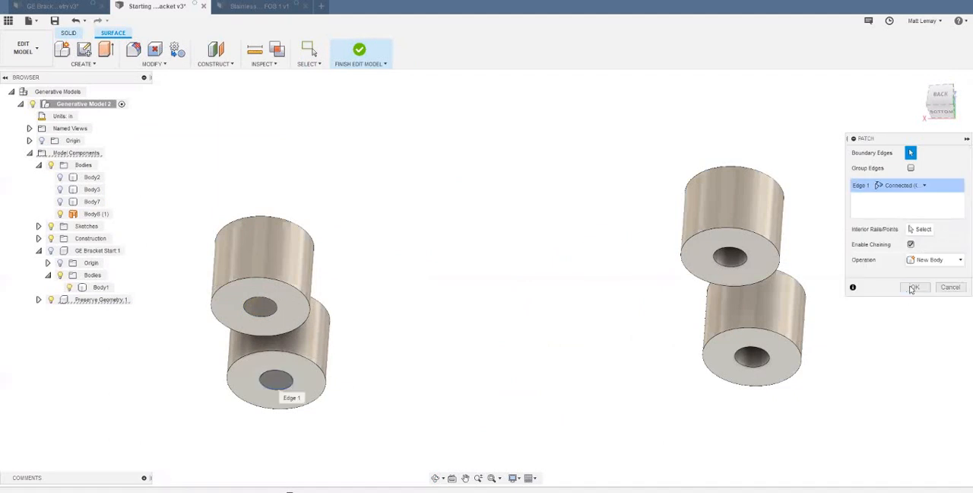
key("Return")
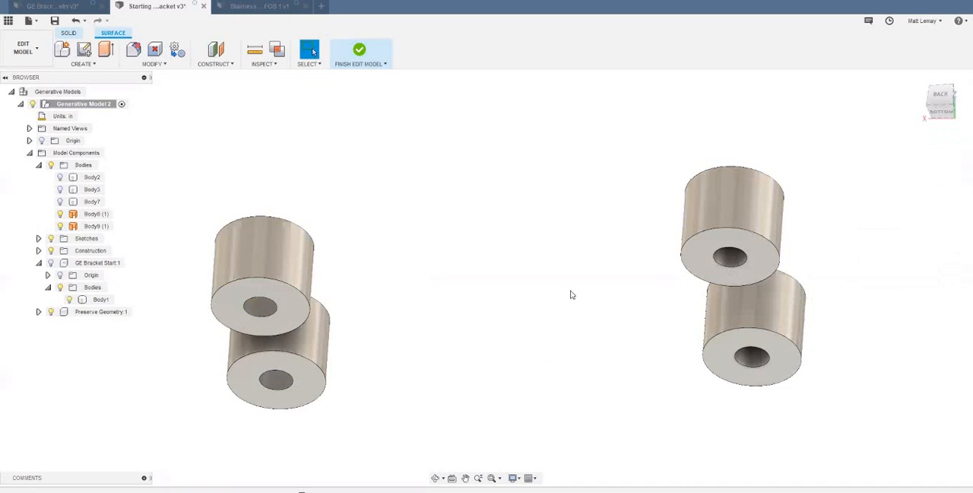
- Patch the small underside bolt holes of the two cylinders at the other end as new surface bodies
right_click(537, 268)
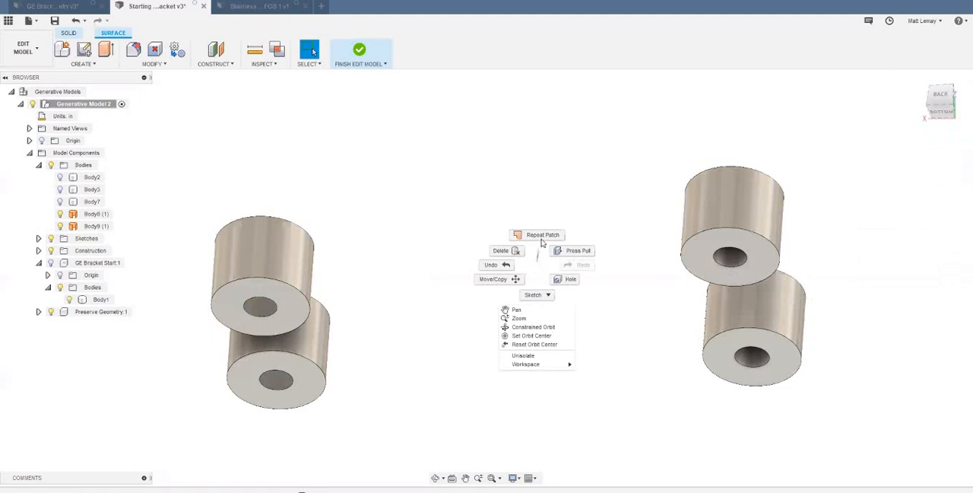
left_click(543, 234)
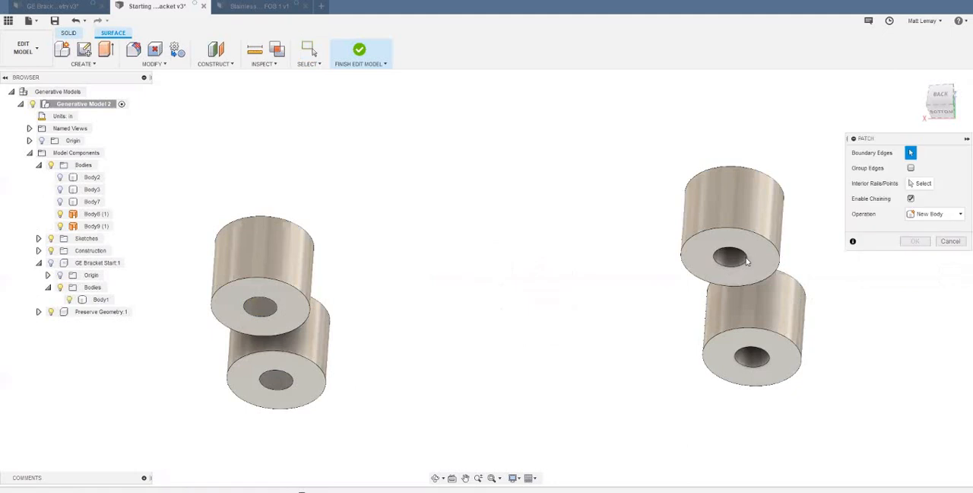
left_click(749, 259)
left_click(916, 287)
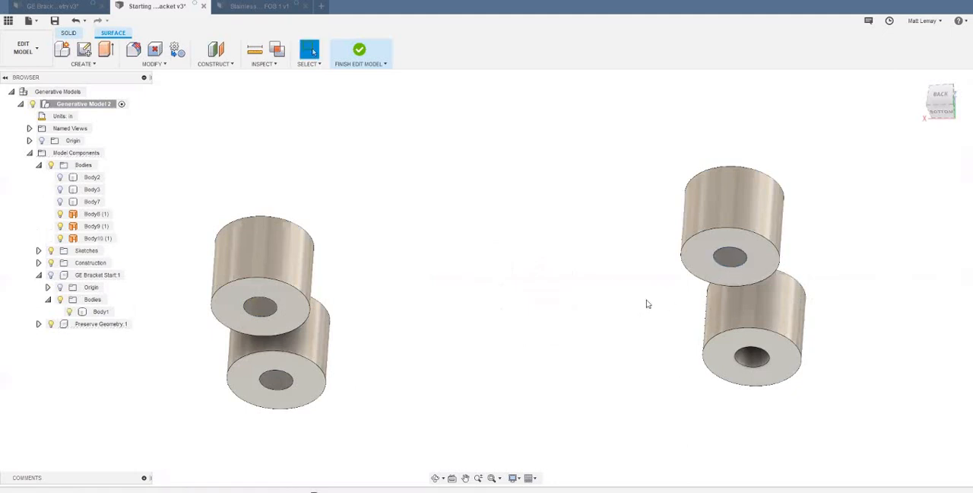
right_click(646, 308)
left_click(645, 285)
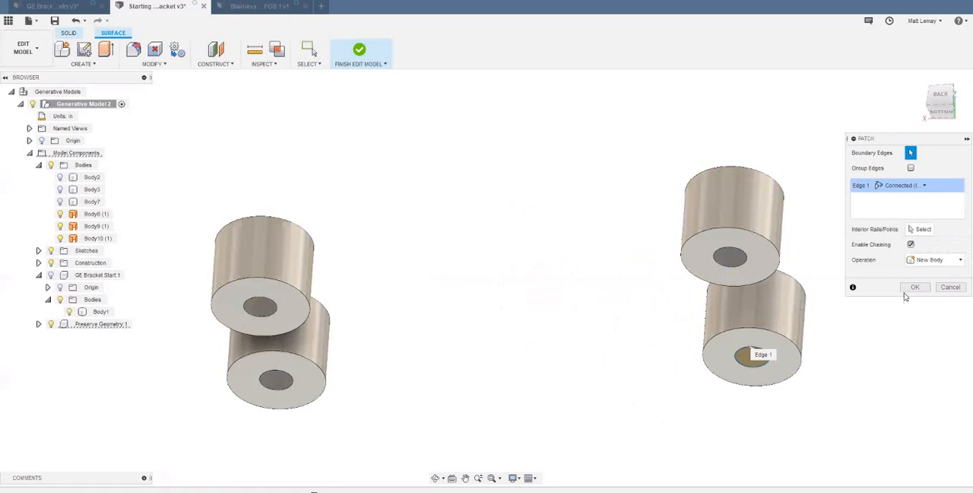
left_click(904, 287)
- Patch the large upper openings of the two cylinders at one end as new surface bodies
middle_click_drag(634, 343, 530, 306, "shift")
right_click(524, 276)
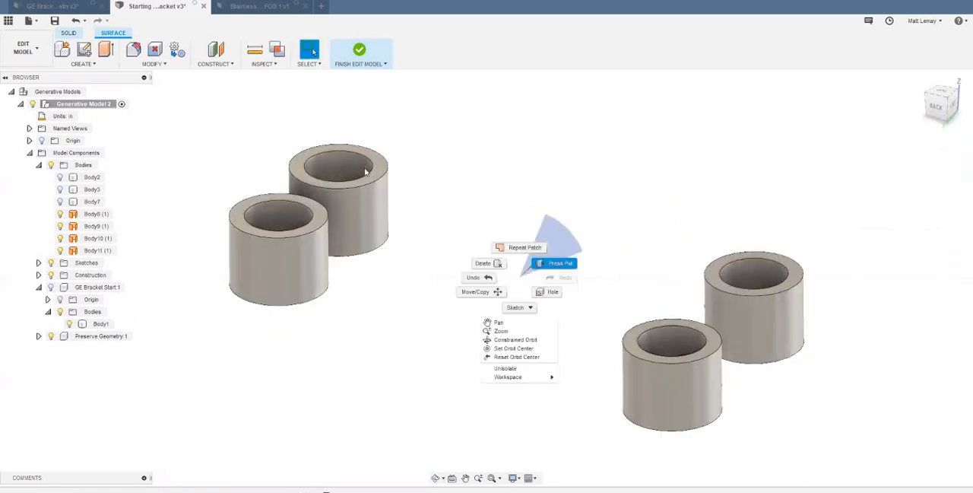
left_click(527, 247)
left_click(371, 172)
left_click(905, 288)
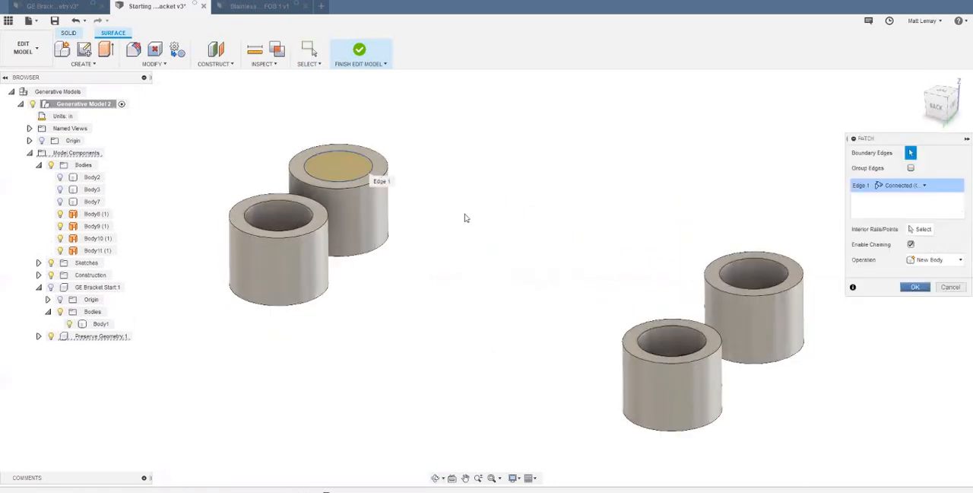
right_click(414, 259)
left_click(415, 231)
left_click(313, 220)
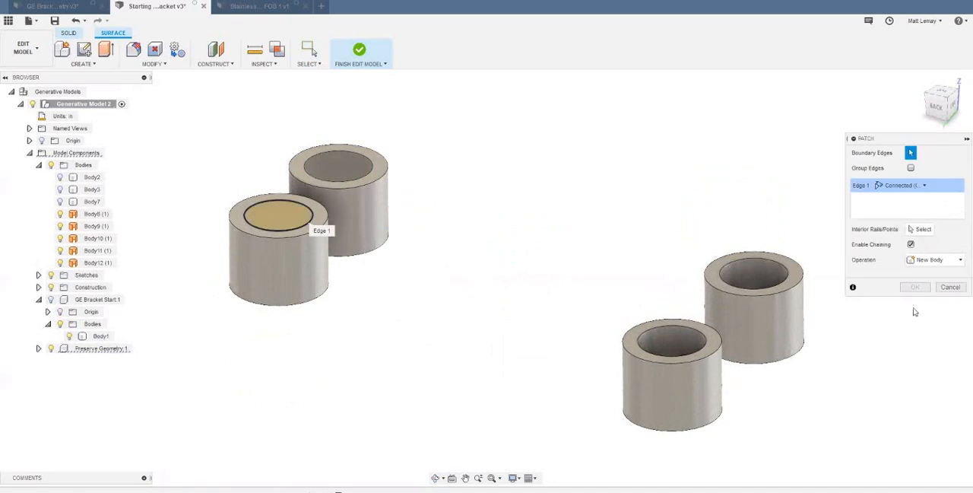
left_click(913, 286)
- Patch the large upper openings of the remaining two cylinders as new surface bodies
right_click(590, 254)
left_click(591, 228)
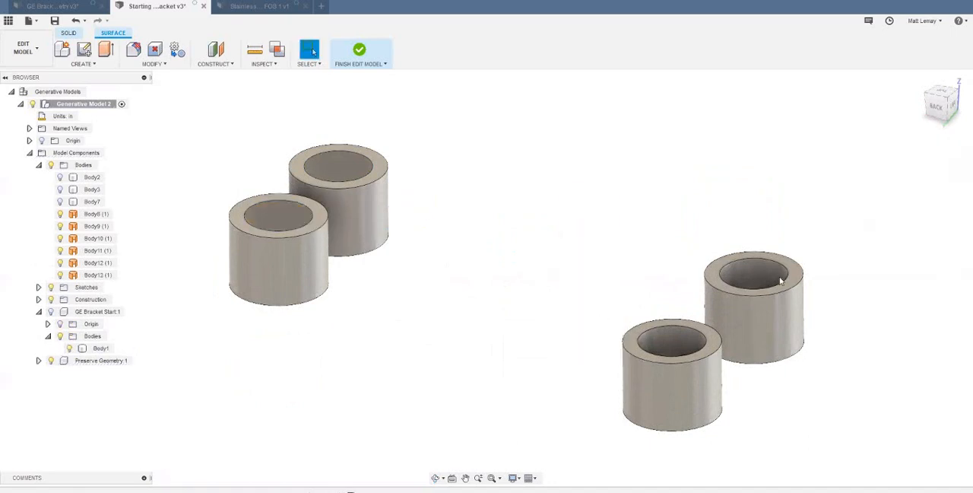
left_click(783, 280)
left_click(910, 288)
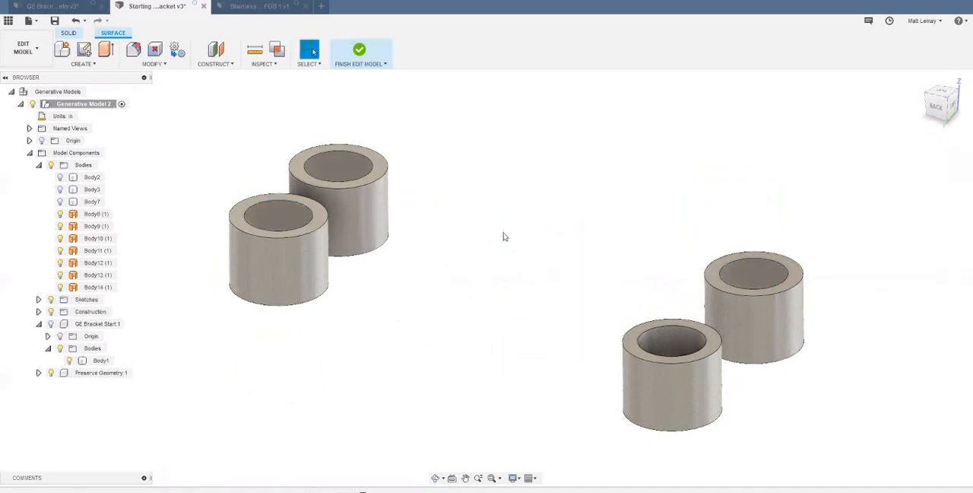
right_click(504, 234)
left_click(506, 220)
left_click(716, 342)
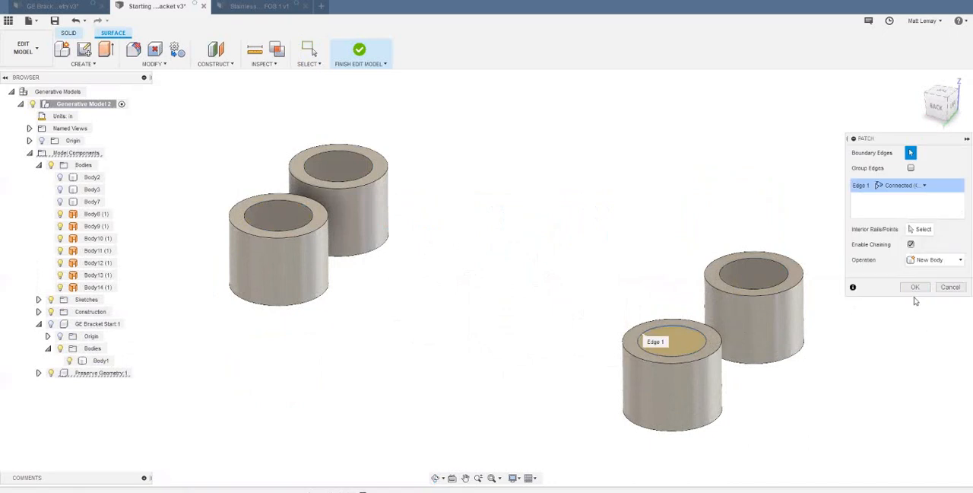
left_click(914, 287)
middle_click_drag(829, 412, 806, 420, "shift")
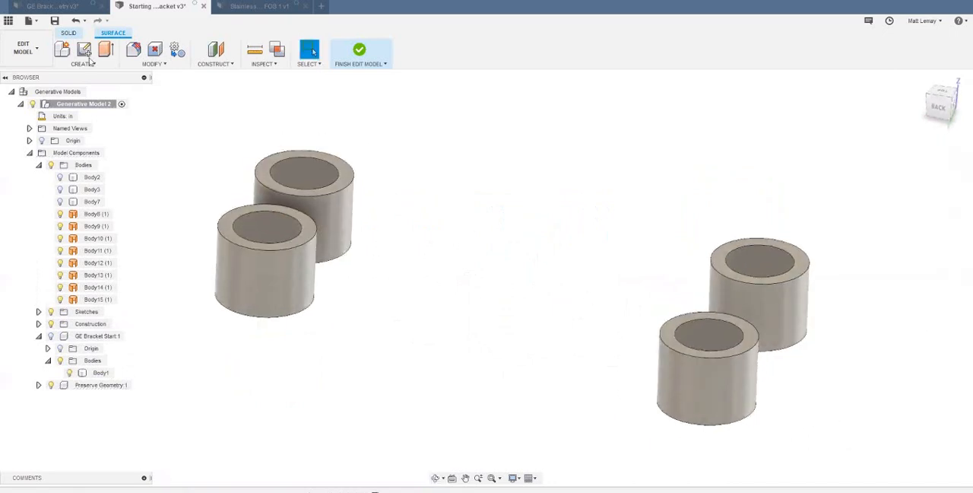
- Create an Internal fluid volume from all the visible cylinders and their patch surfaces to fill the bolt holes
left_click(67, 32)
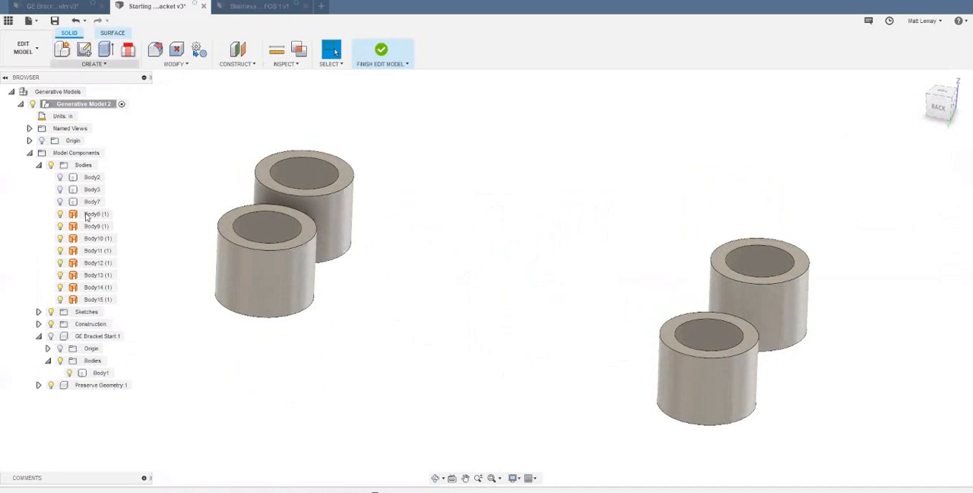
left_click(92, 64)
left_click(84, 257)
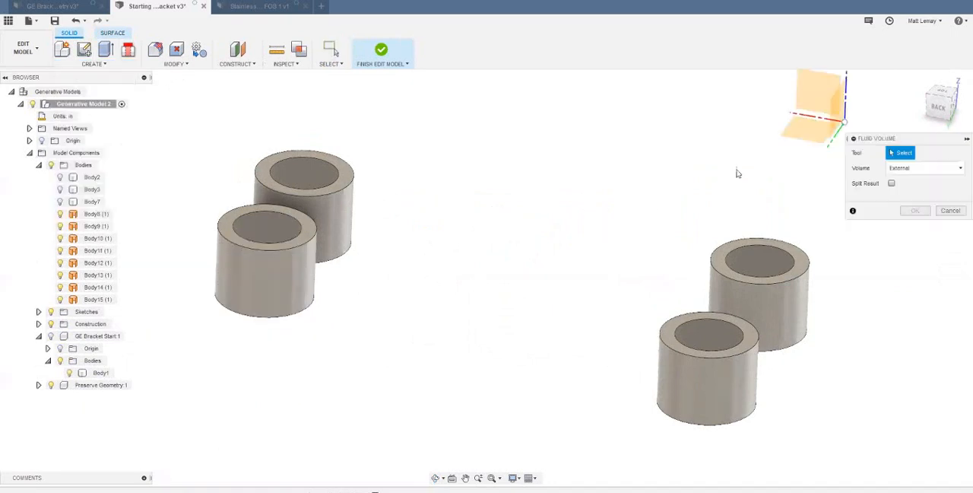
left_click_drag(265, 143, 791, 432)
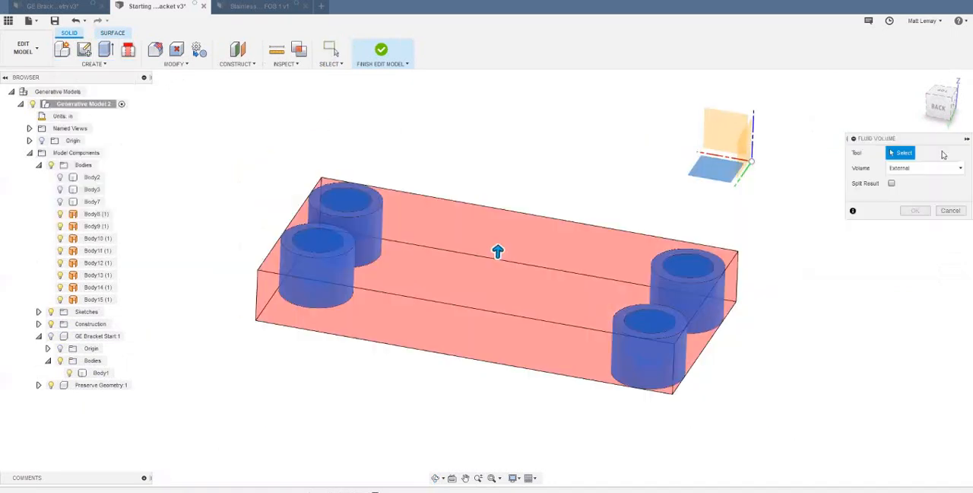
left_click(910, 172)
left_click(910, 181)
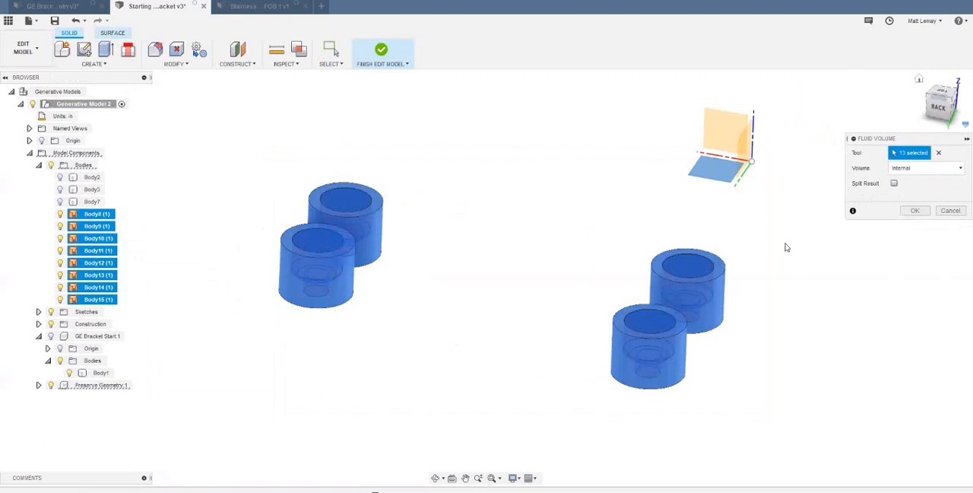
left_click(910, 213)
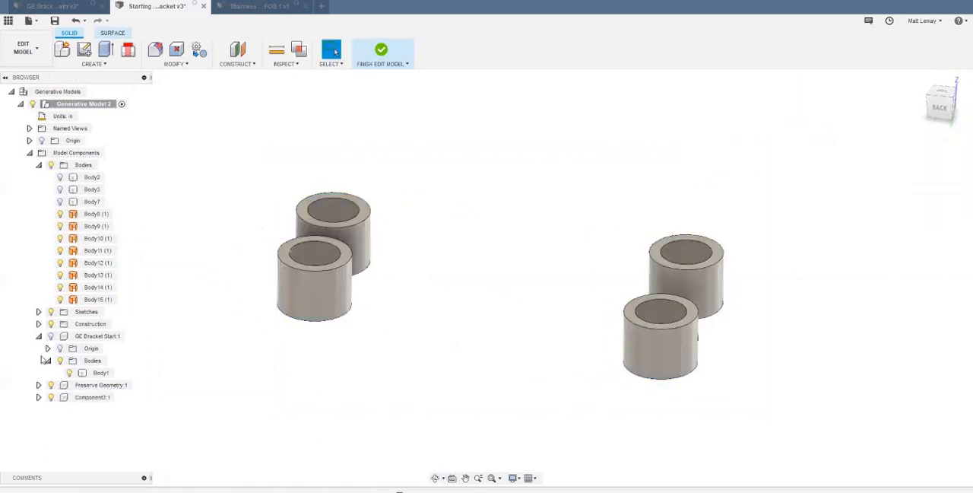
- Check the patch surfaces Body8 to Body15 and examine the new fluid volume component inside the cylinders from several angles
left_click(95, 214)
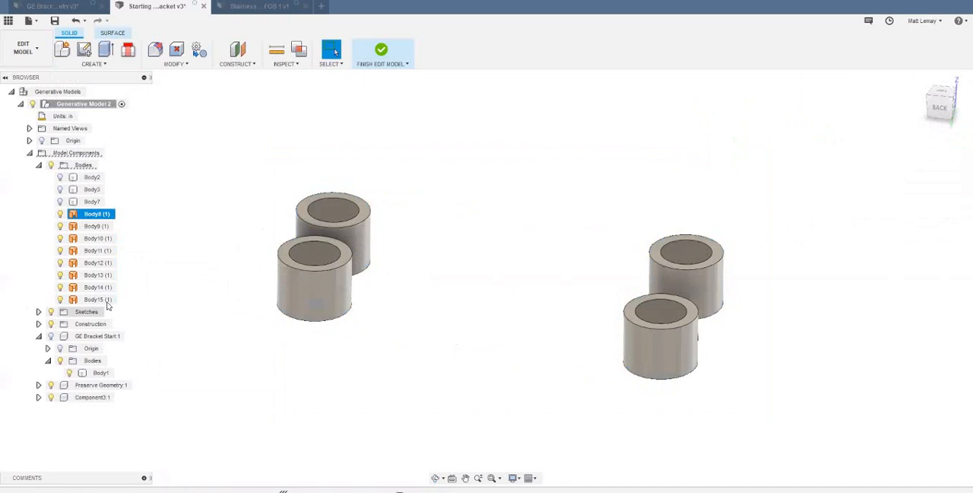
left_click(97, 299, "shift")
left_click(213, 390)
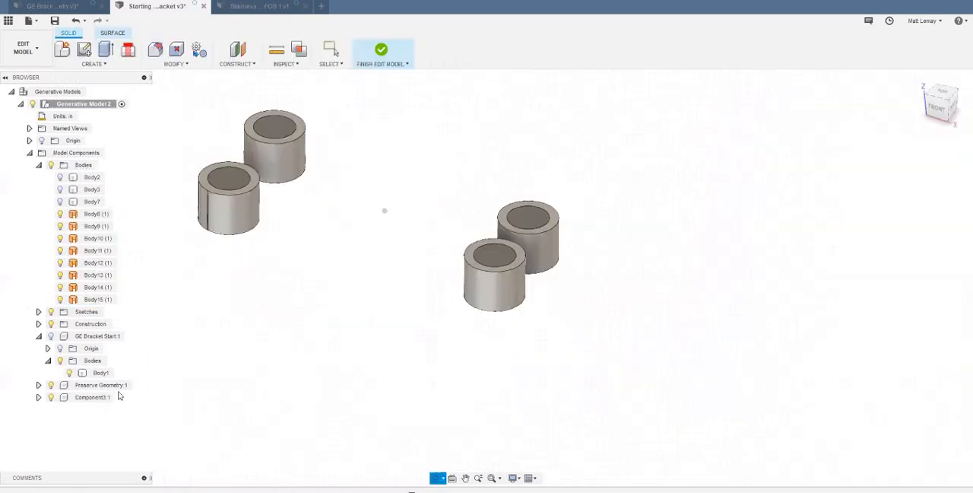
left_click(98, 397)
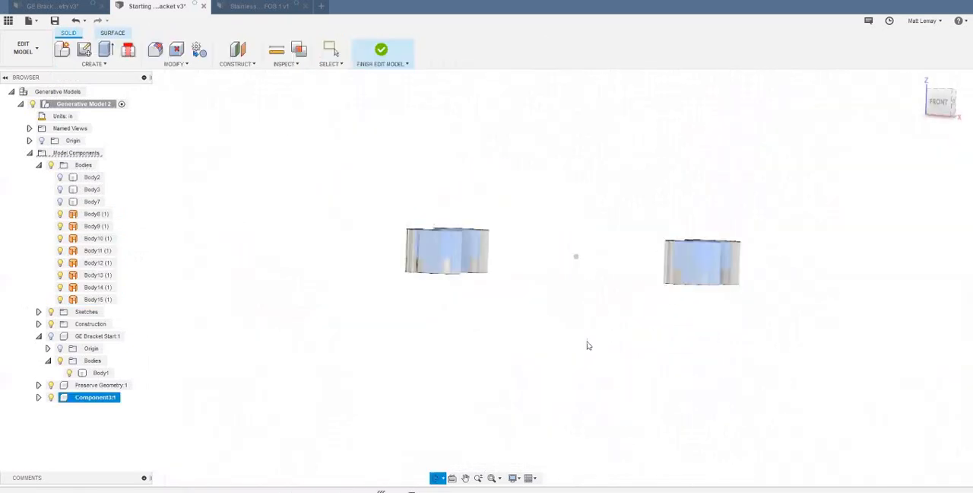
middle_click_drag(587, 346, 569, 287, "shift")
scroll(568, 280, "up", 2)
middle_click_drag(506, 332, 677, 267, "shift")
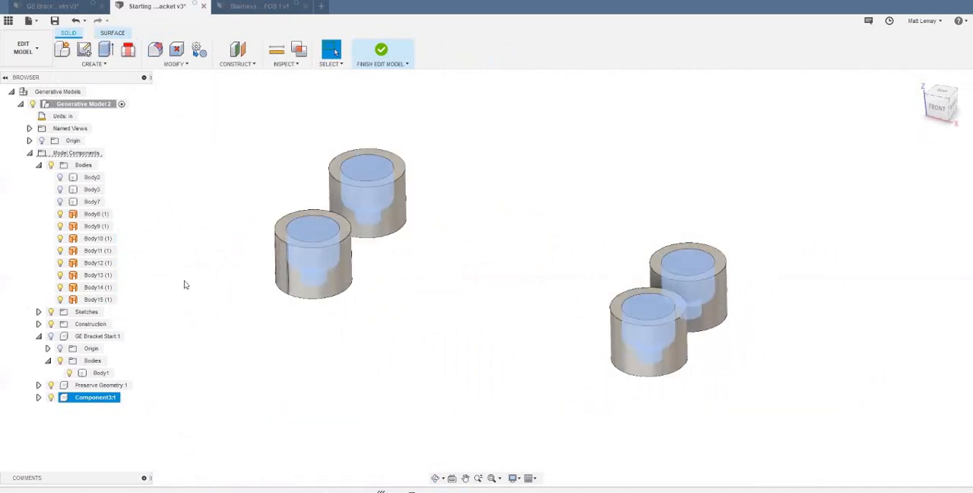
- Rename the new fluid volume component as Obstacle Geometry
left_click(96, 409)
left_click(98, 400)
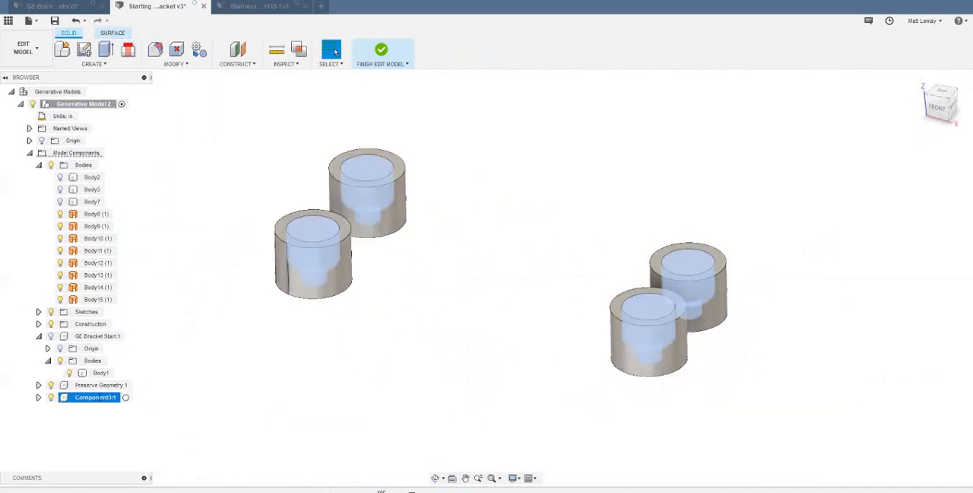
type("Obstacle Geom")
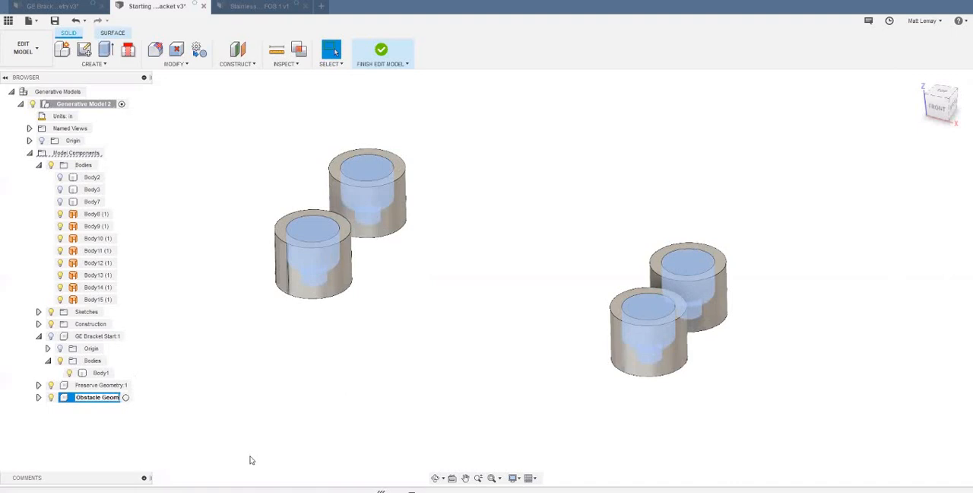
type("etry")
key("Return")
left_click(281, 387)
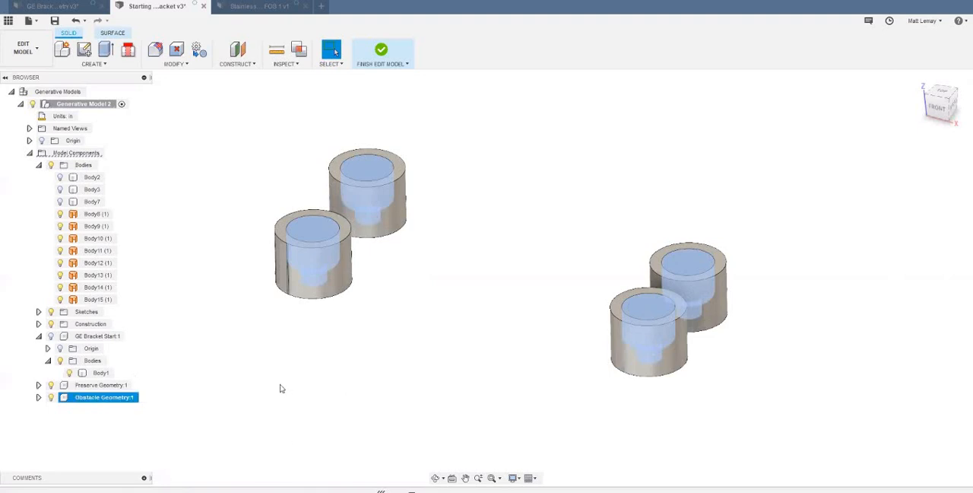
- Show the base plate body Body7 and move it into the Obstacle Geometry component
left_click(61, 201)
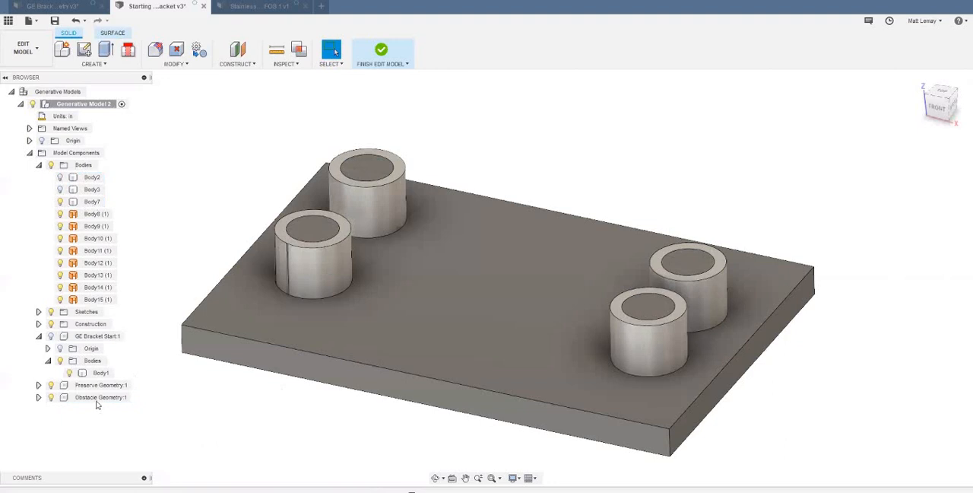
left_click_drag(92, 202, 101, 399)
scroll(177, 426, "down", 1)
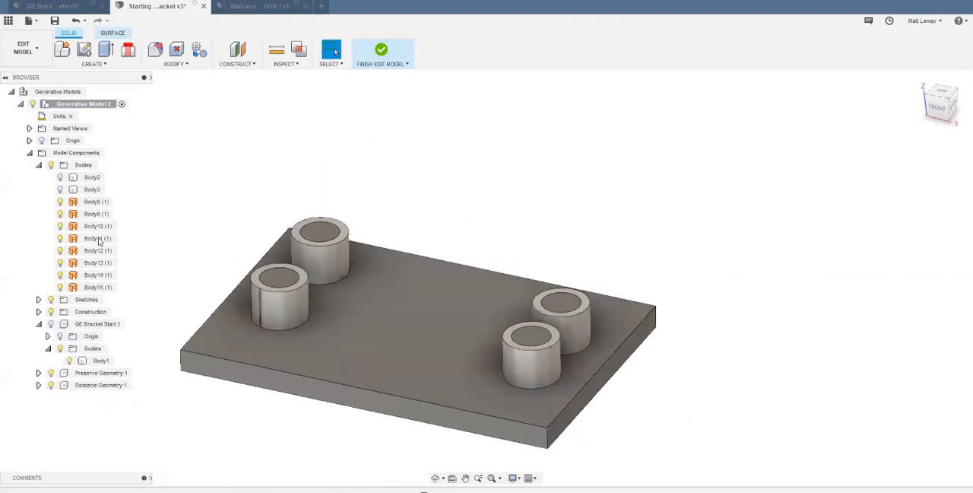
- Hide the Preserve Geometry component and the patch surface bodies Body8 to Body15
left_click(51, 373)
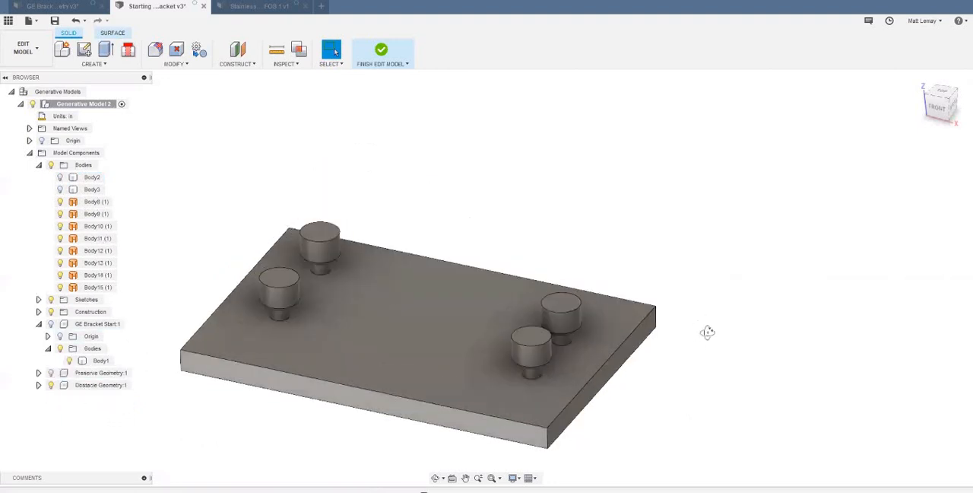
middle_click_drag(707, 331, 77, 225, "shift")
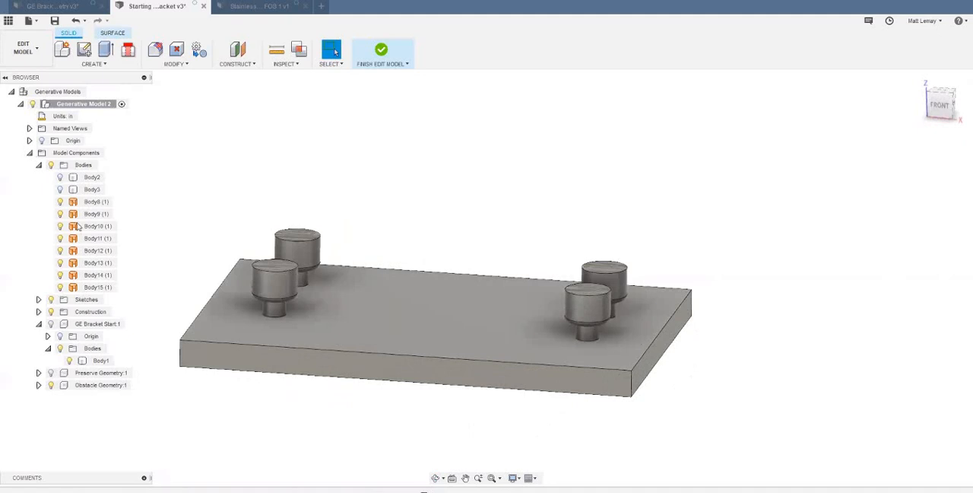
left_click(95, 201)
left_click(99, 286, "shift")
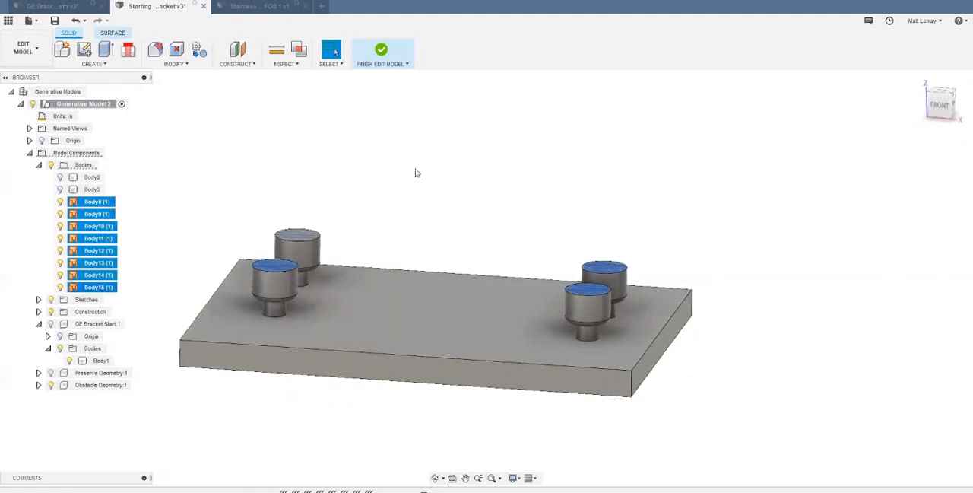
left_click(344, 238)
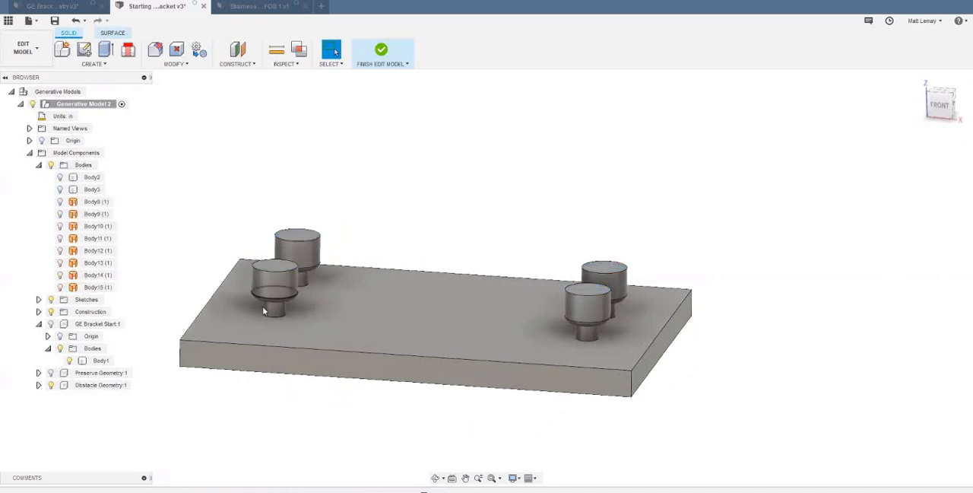
- Extrude the top faces of all four bolt-shaped obstacle bodies upward by 1 in
scroll(275, 279, "up", 2)
scroll(264, 335, "down", 3)
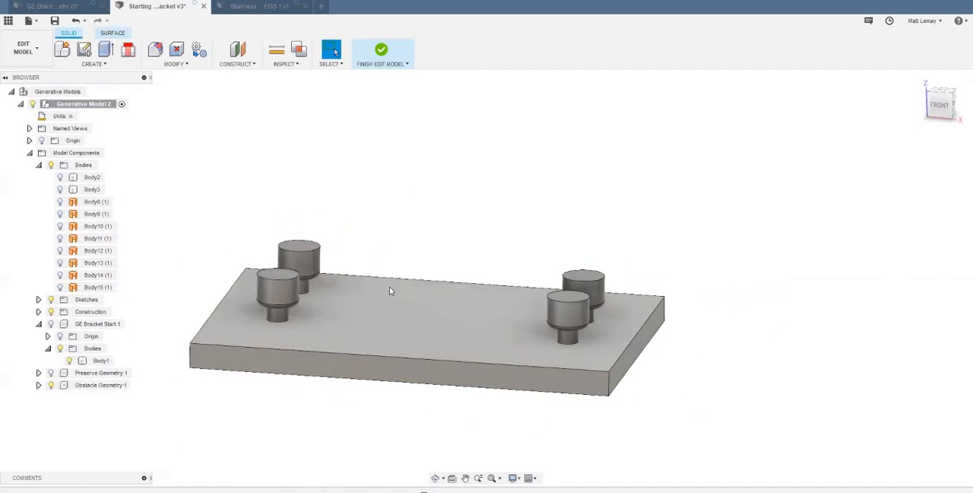
scroll(334, 295, "up", 2)
scroll(335, 295, "up", 2)
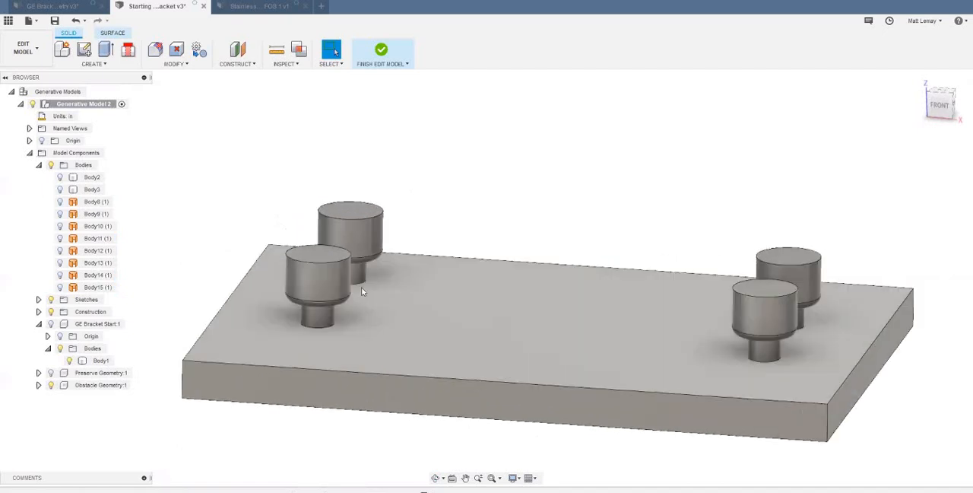
scroll(329, 266, "down", 2)
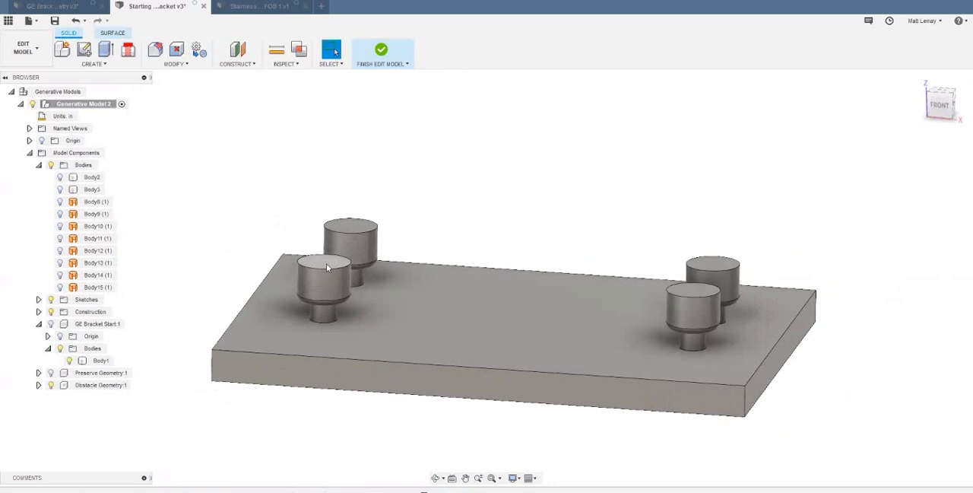
key("e")
left_click(327, 262)
left_click(350, 226)
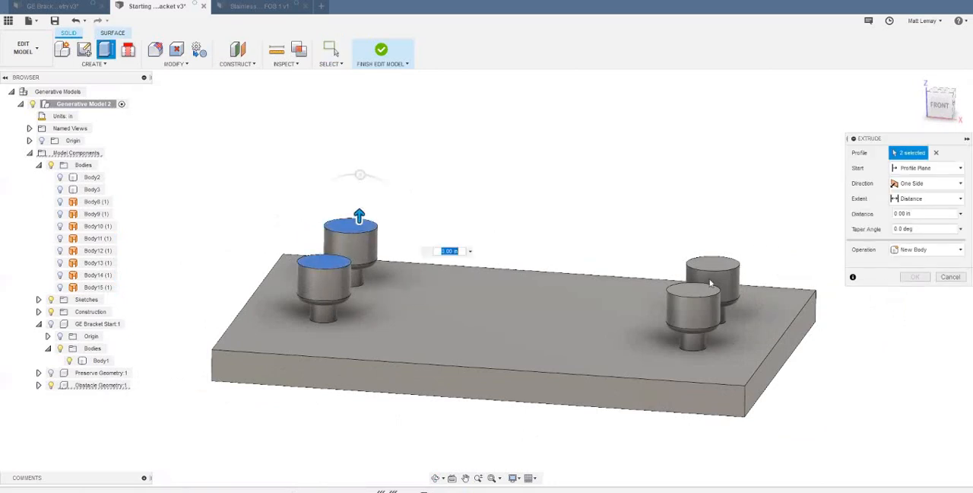
left_click(711, 274)
left_click(694, 290)
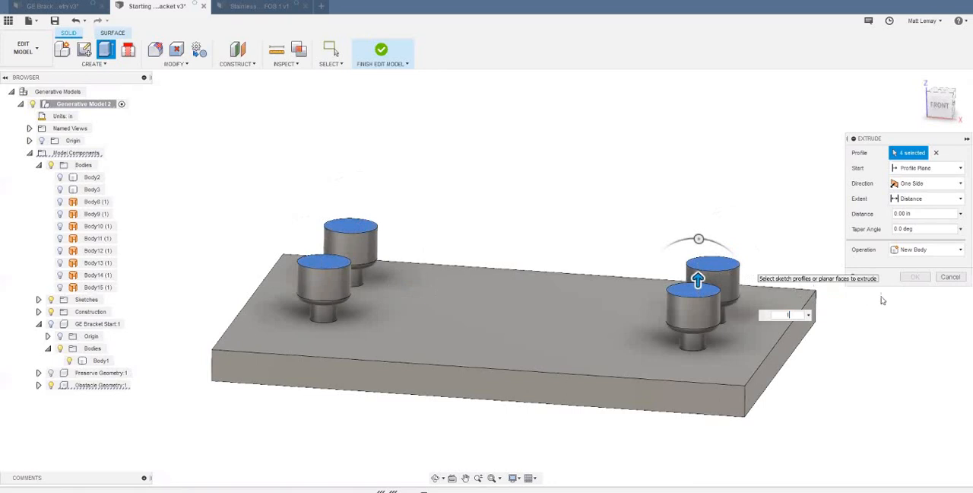
type("1")
left_click(915, 276)
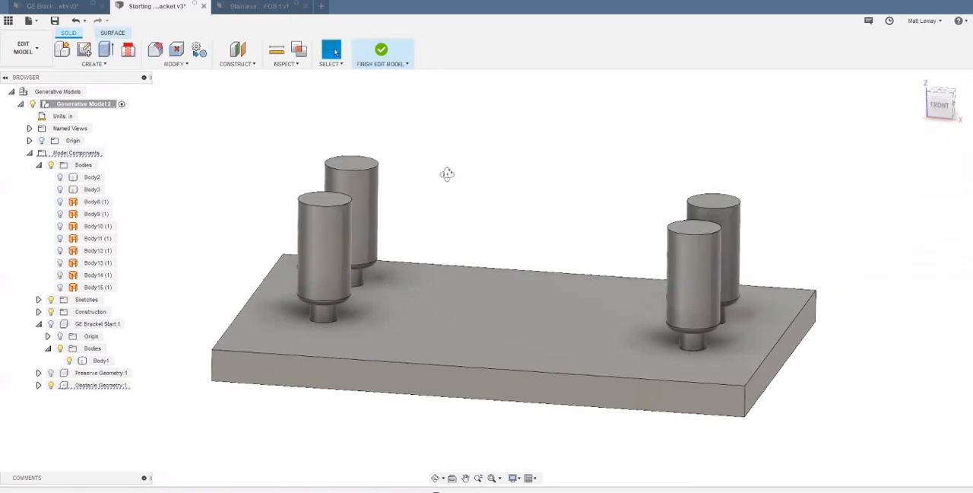
- Show the Preserve Geometry component again around the extended bolt obstacles
middle_click_drag(447, 174, 444, 182, "shift")
left_click(51, 373)
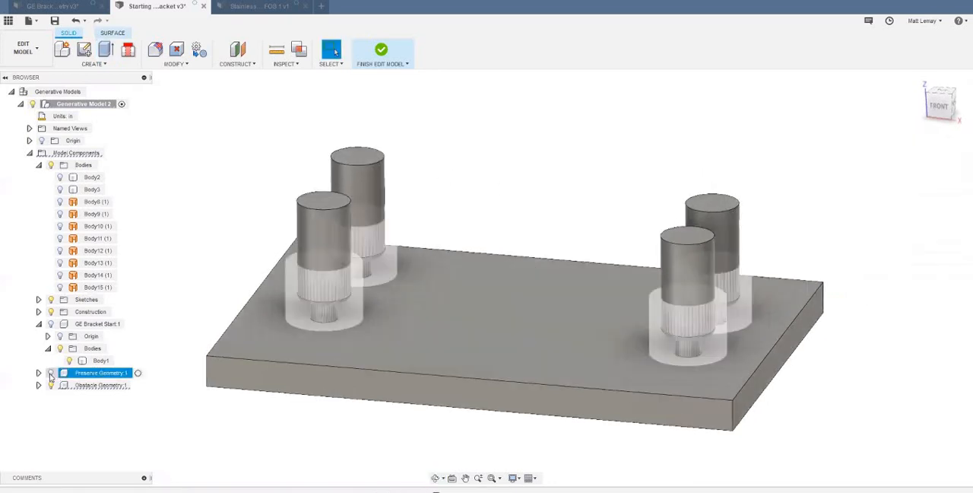
left_click(561, 197)
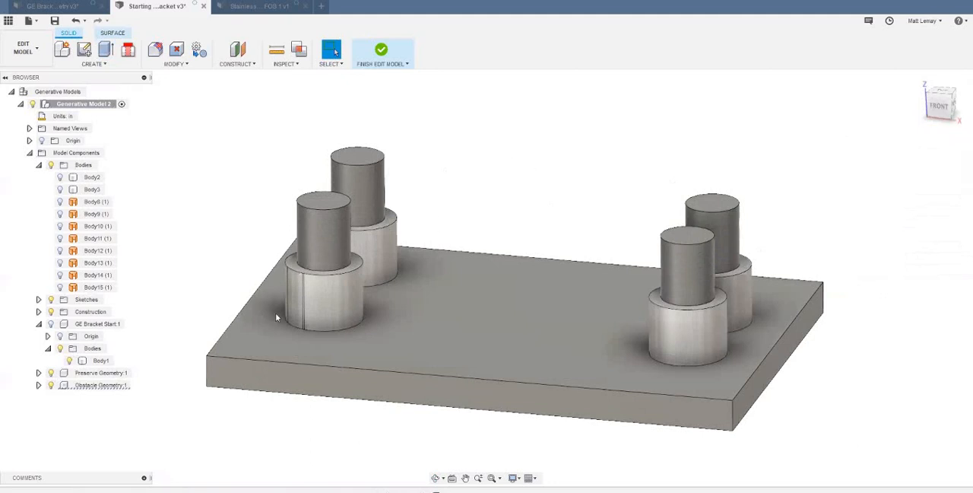
- Search the appearance library for Red matte and apply Plastic - Matte (Red) to the Obstacle Geometry component
right_click(105, 385)
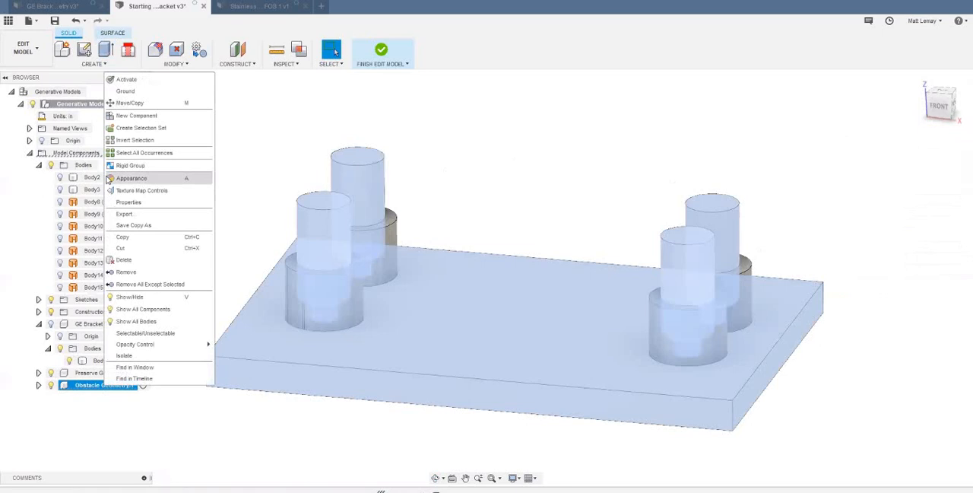
left_click(671, 199)
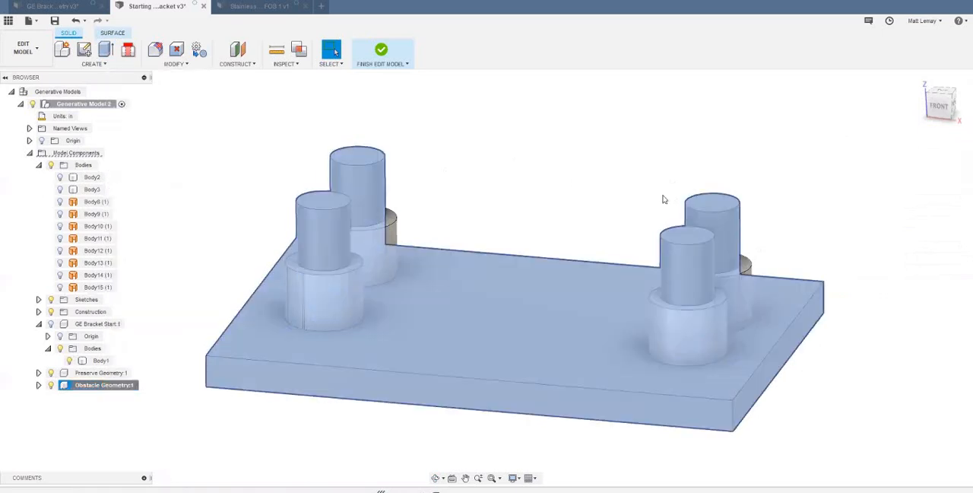
left_click(807, 298)
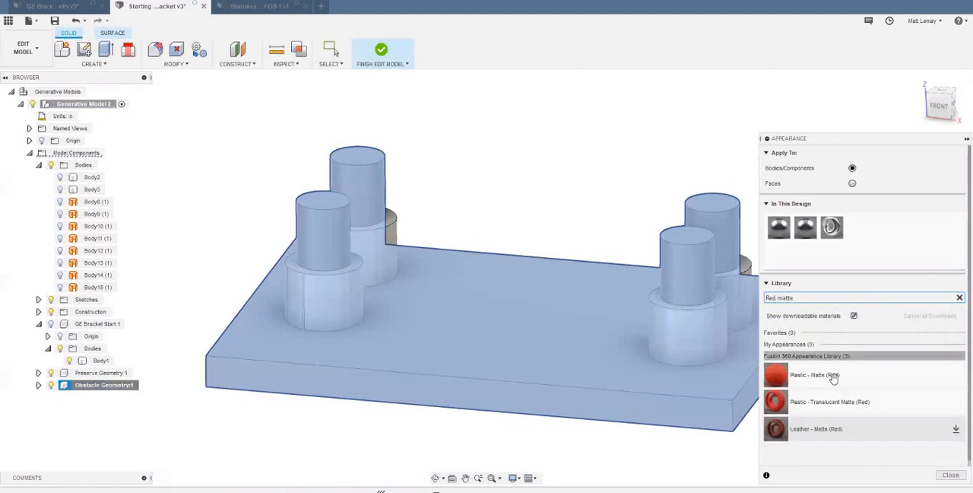
left_click_drag(806, 374, 532, 342)
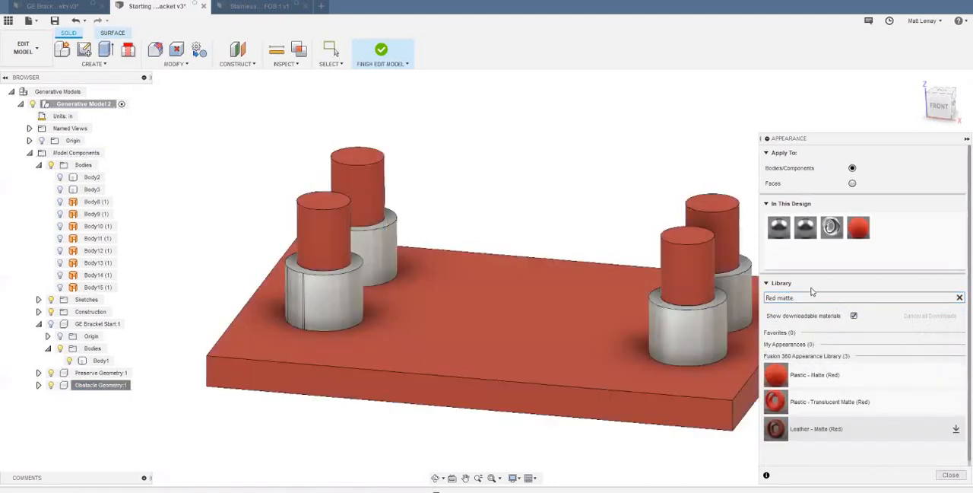
- Search for Green matte and apply Plastic - Matte (Green) to the Preserve Geometry component, removing the appearances already applied to its bodies
left_click(853, 298)
type("Green")
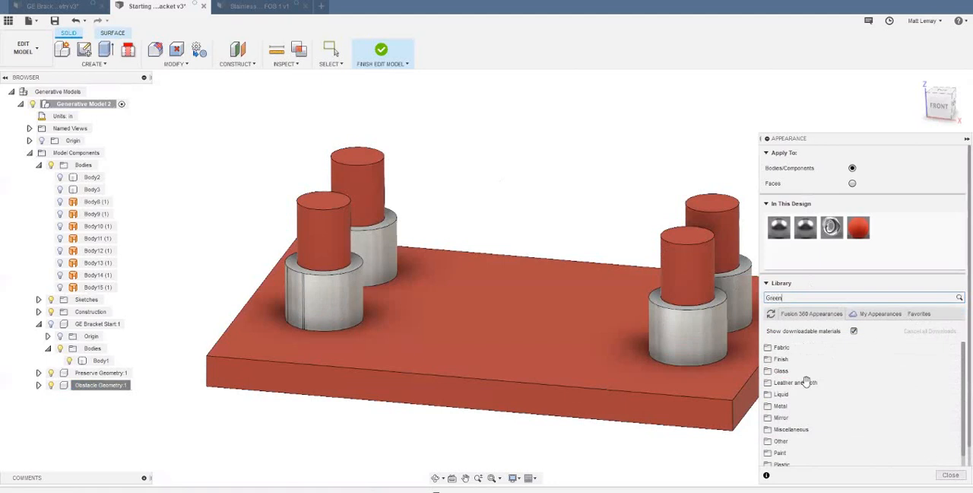
key("Return")
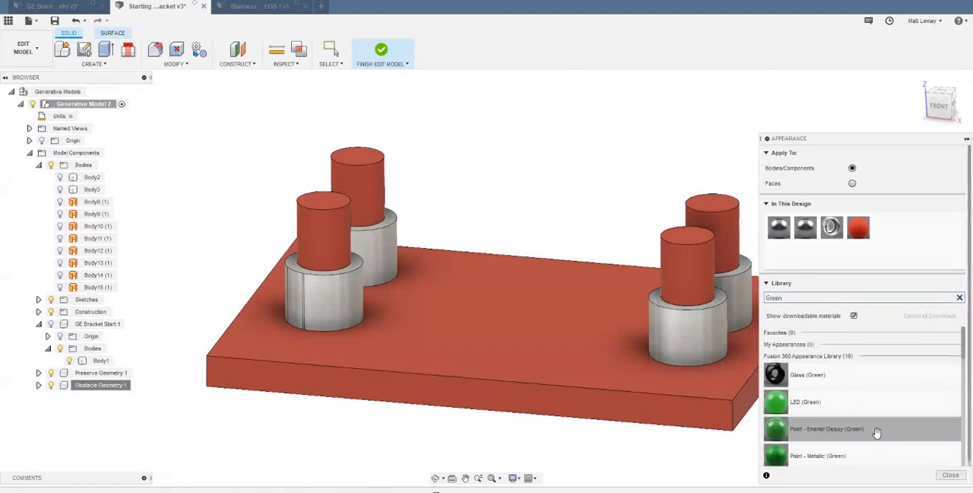
scroll(856, 454, "down", 3)
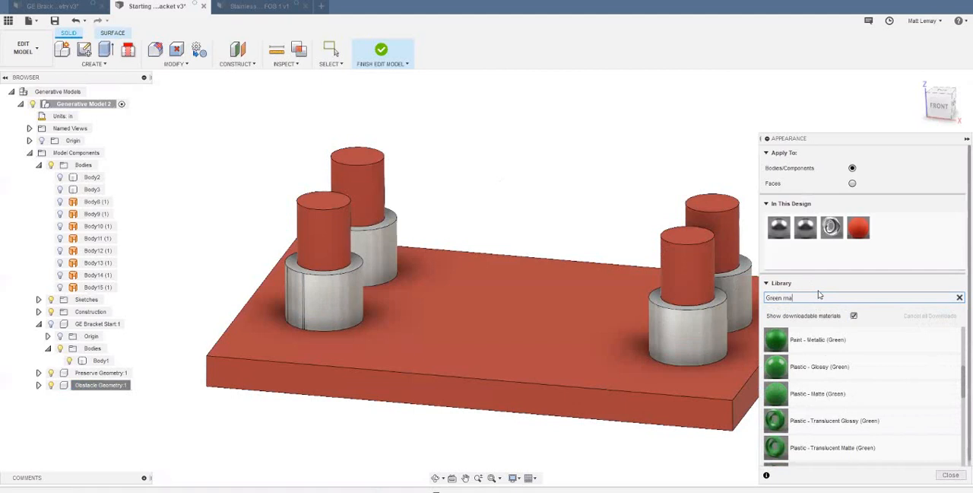
type("matte")
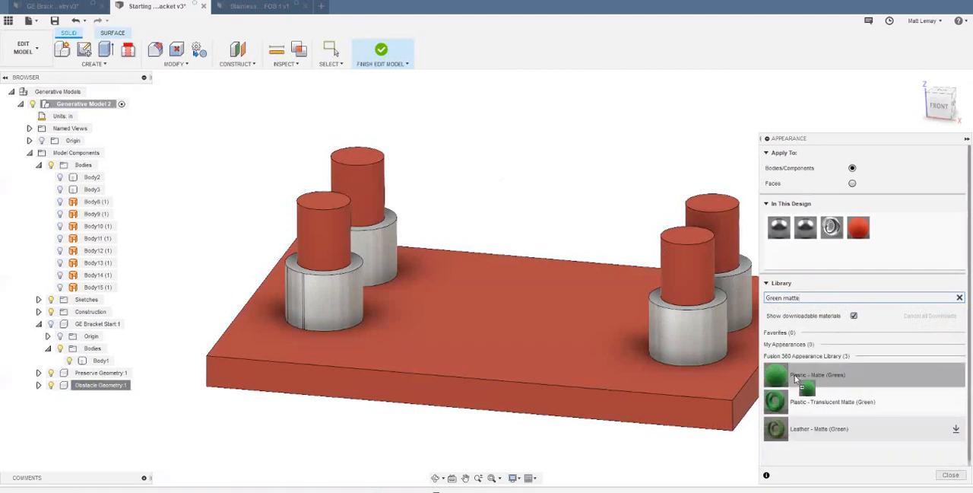
left_click(121, 372)
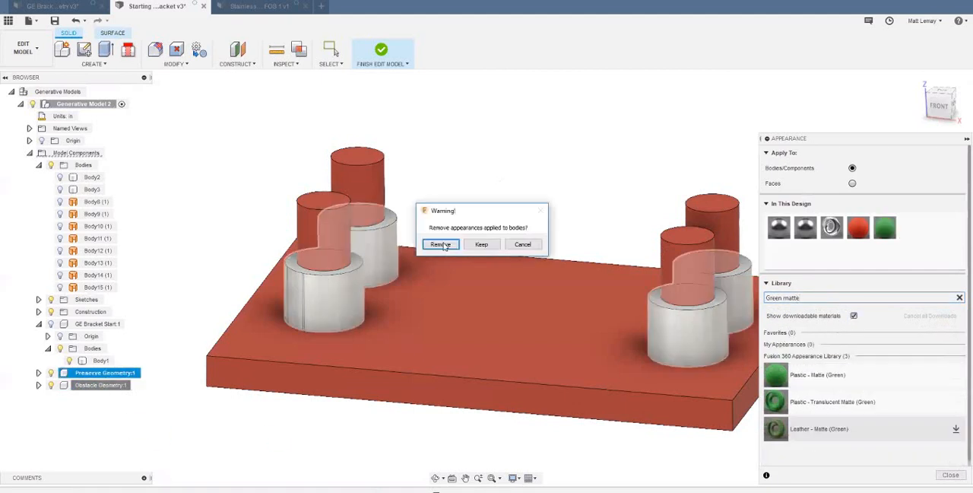
left_click(443, 245)
middle_click_drag(517, 253, 371, 286, "shift")
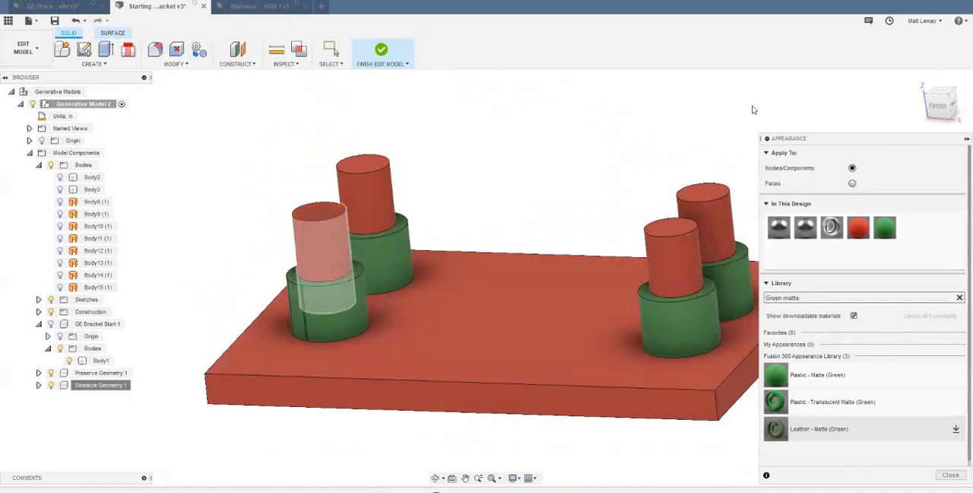
key("Escape")
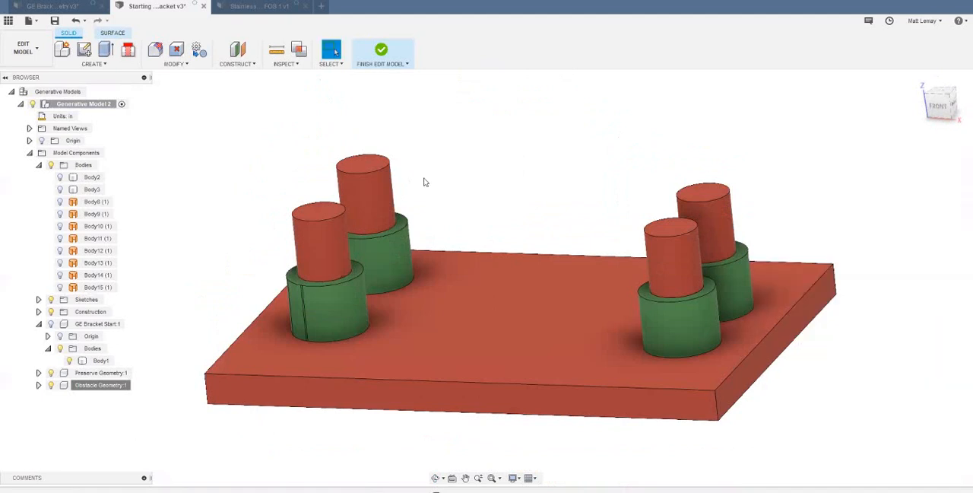
- Show the bracket body Body3 and delete the fillet faces at the base of its two upright lugs
left_click(60, 188)
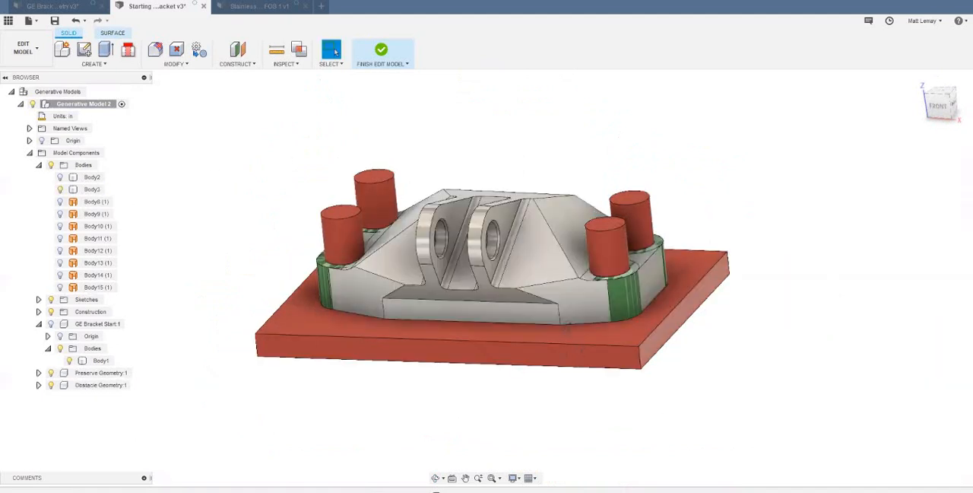
middle_click_drag(698, 253, 473, 229, "shift")
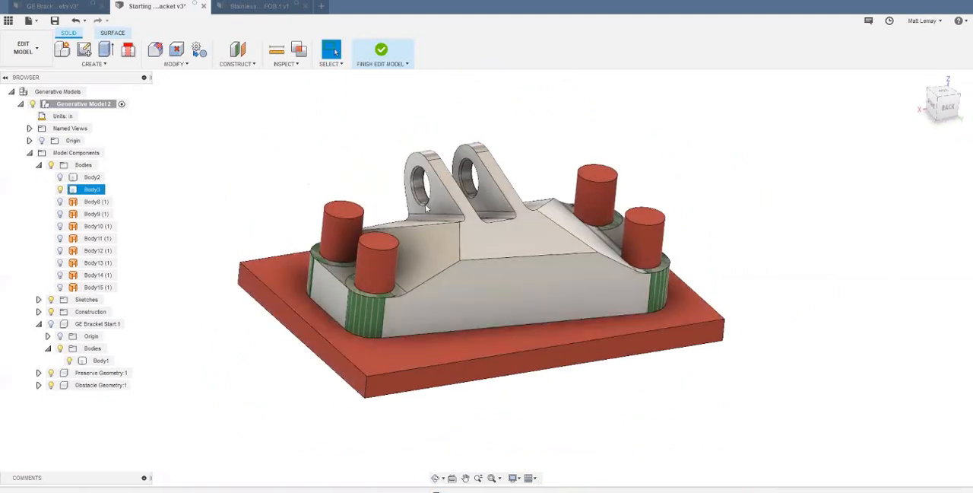
scroll(390, 147, "up", 3)
scroll(388, 147, "up", 5)
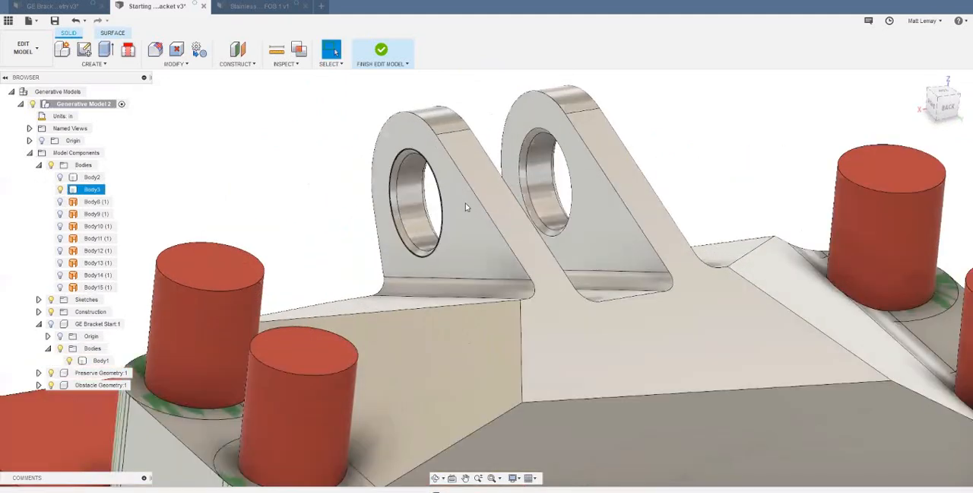
scroll(537, 190, "down", 2)
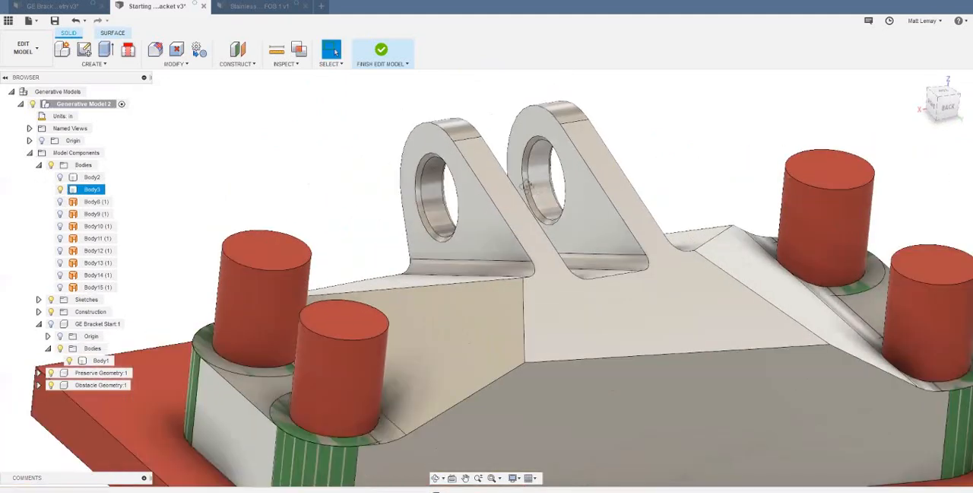
middle_click_drag(556, 225, 525, 139, "shift")
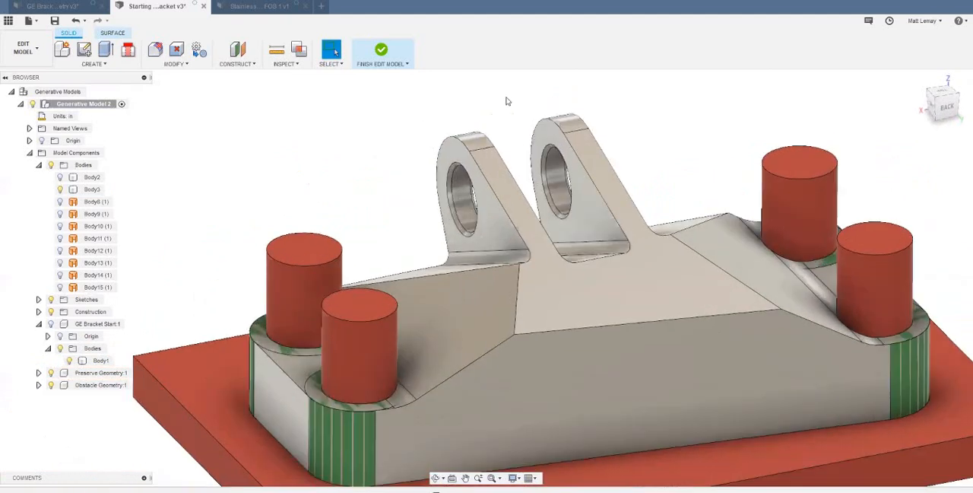
left_click(507, 258)
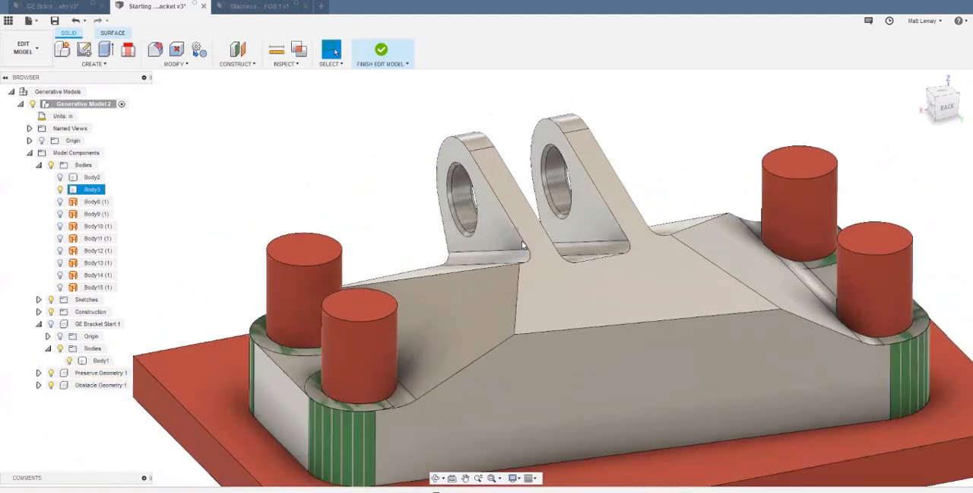
scroll(587, 256, "up", 2)
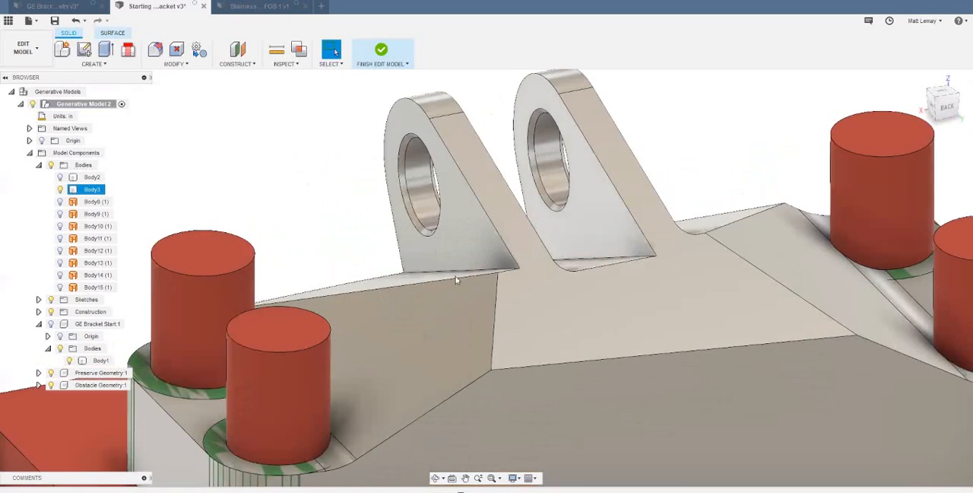
- Inspect the bracket body around the bases of the two lugs where the fillets were removed, from several angles
middle_click_drag(456, 280, 584, 270, "shift")
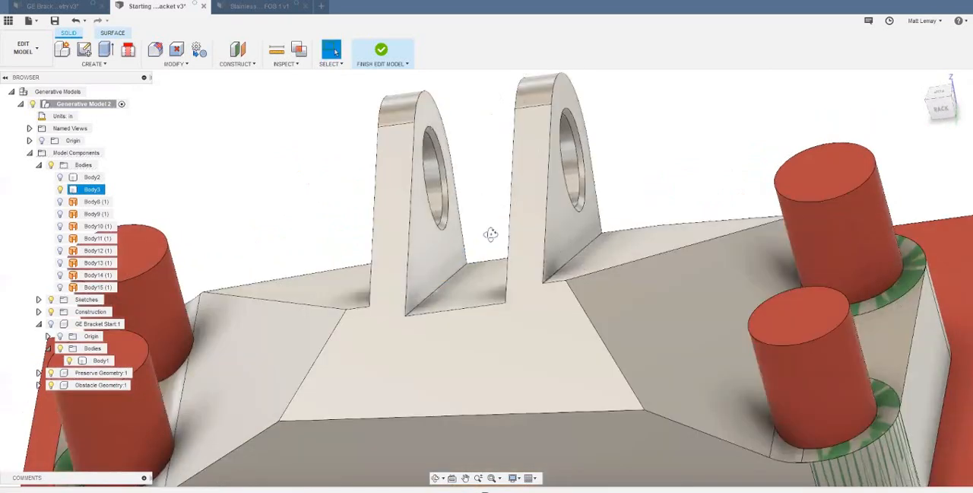
middle_click_drag(484, 245, 416, 233, "shift")
scroll(416, 234, "up", 3)
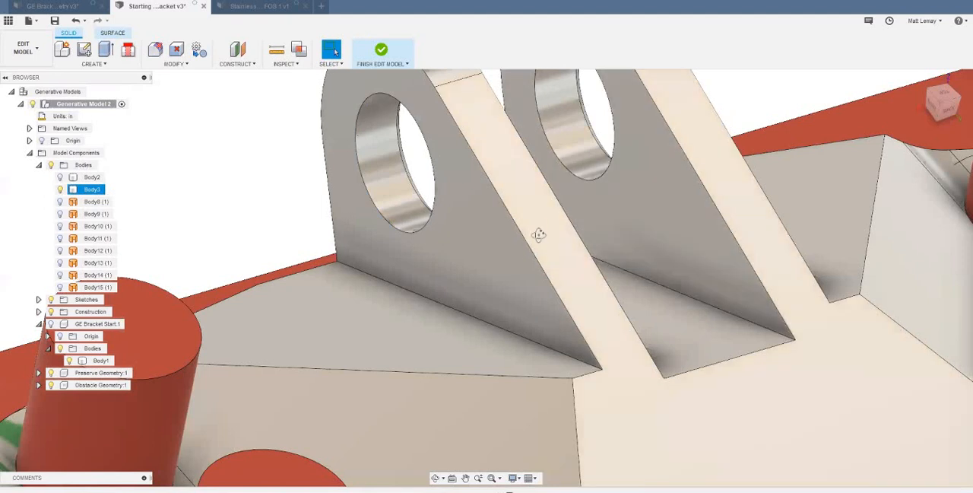
middle_click_drag(614, 161, 608, 155, "shift")
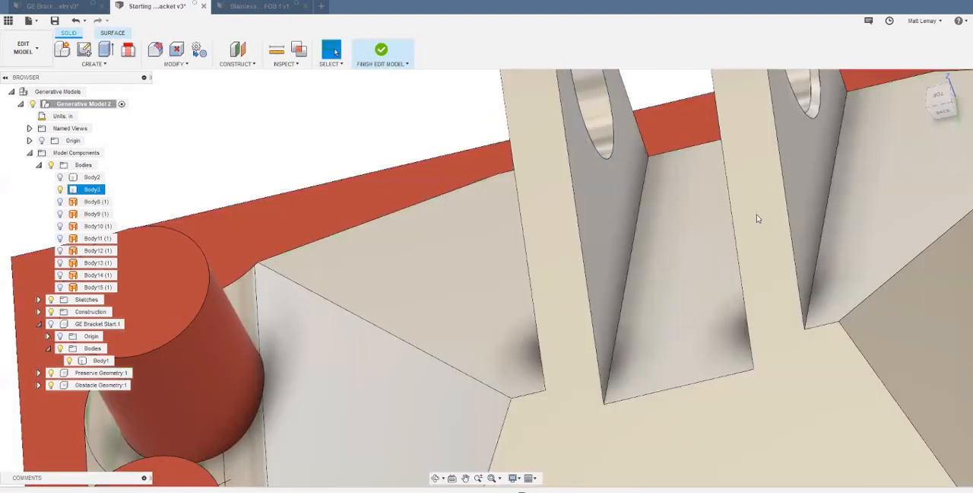
scroll(759, 217, "down", 3)
scroll(565, 335, "down", 5)
scroll(761, 293, "down", 2)
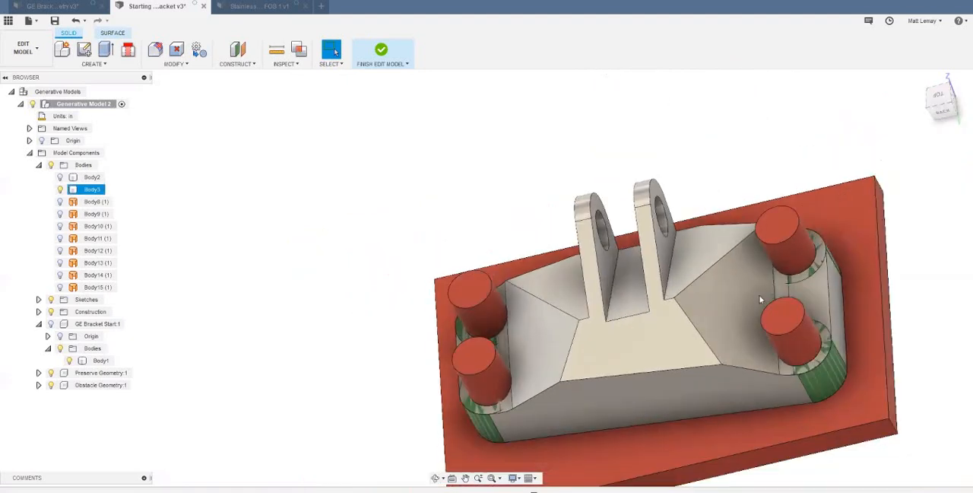
middle_click_drag(481, 365, 524, 287, "shift")
scroll(525, 288, "up", 5)
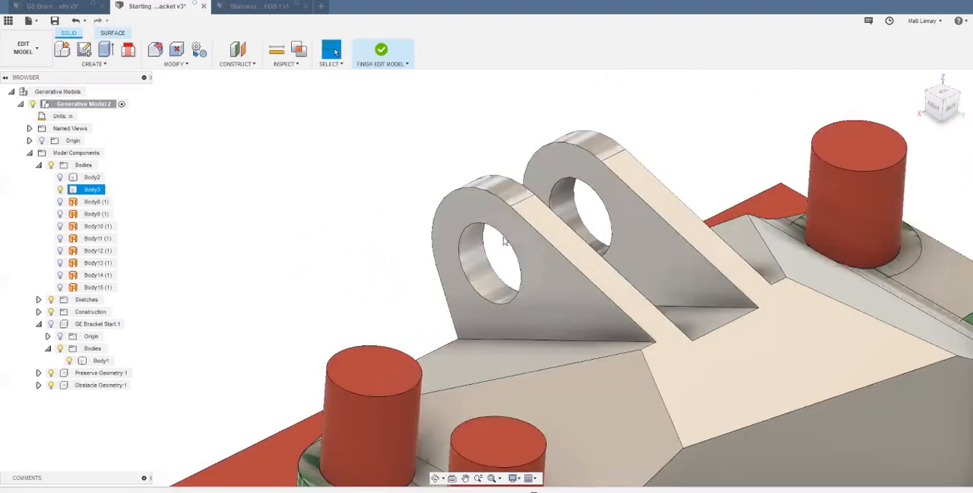
- Sketch a circle on the outer side face of the near lug, concentric with its hole and matching the lug's rounded outer edge
left_click(83, 49)
left_click(522, 359)
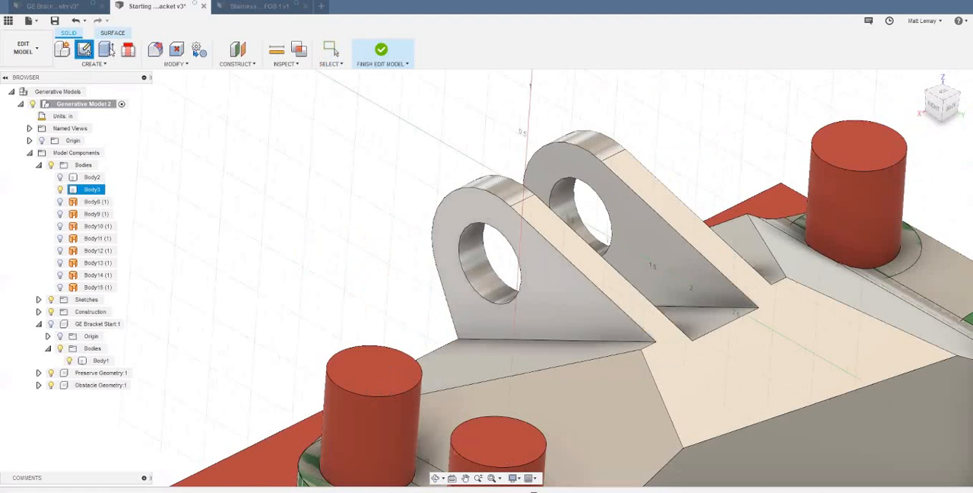
key("c")
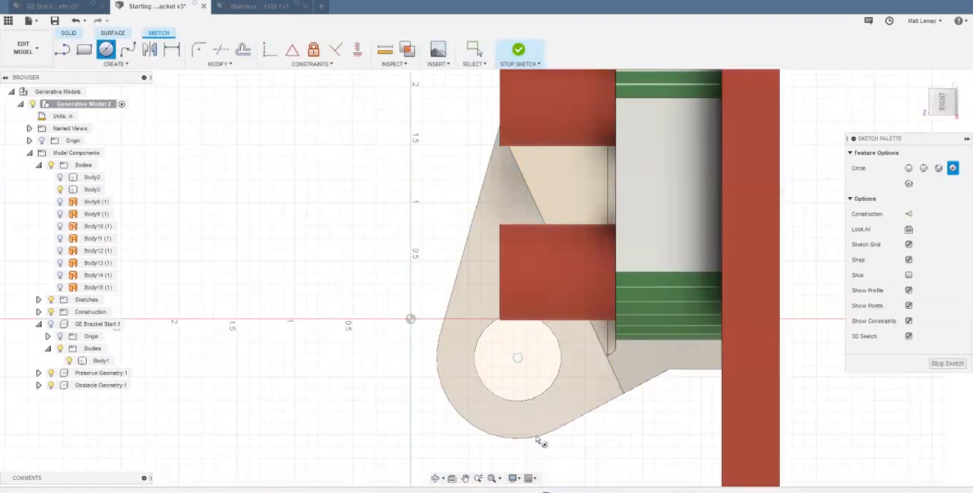
left_click(518, 357)
left_click(539, 437)
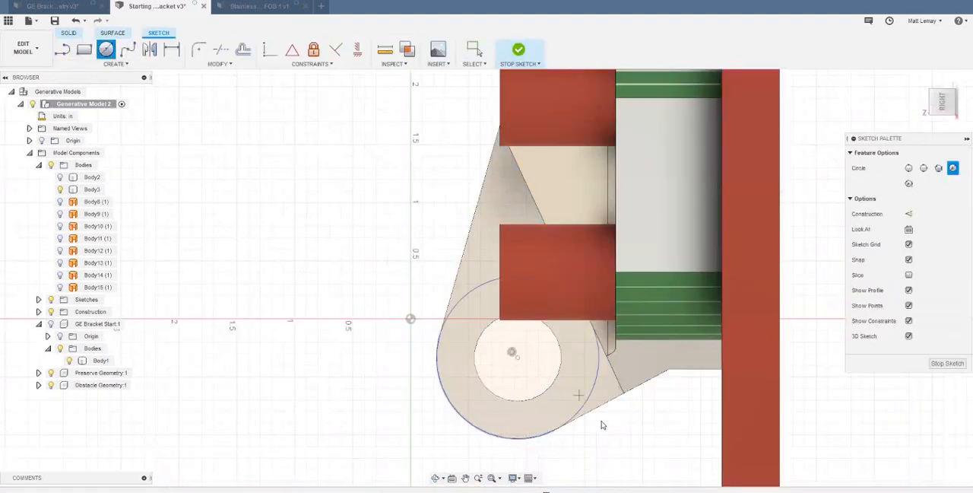
key("Escape")
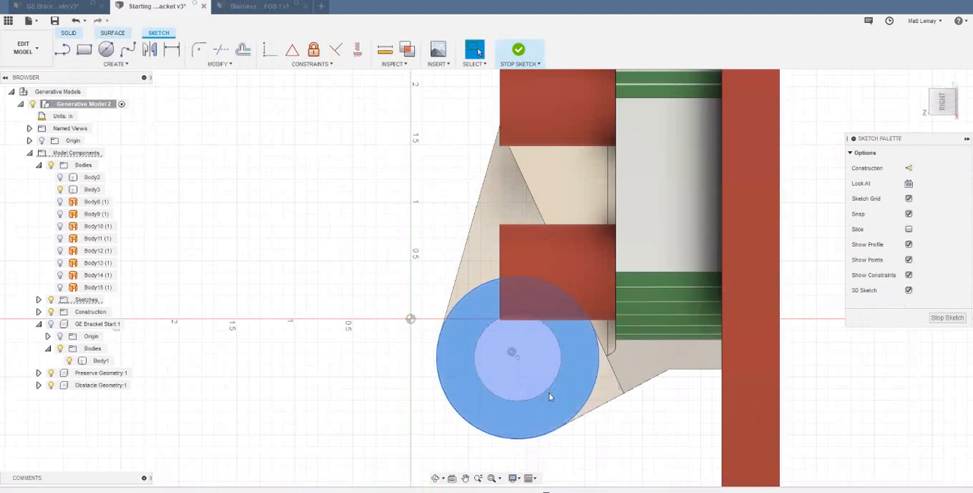
- Extrude the two circle profiles -1.425 in through both lugs as an Intersect with Body3, leaving only the rings around the holes
left_click(549, 412)
key("e")
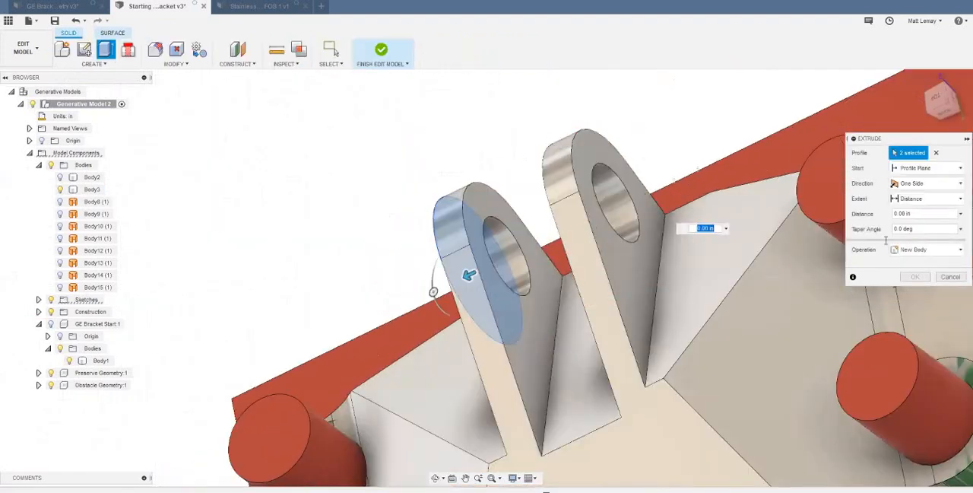
left_click(906, 250)
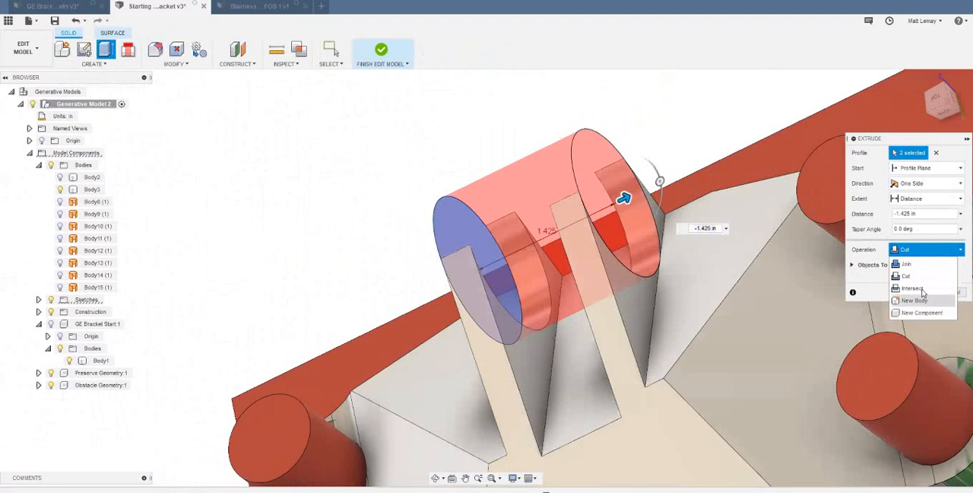
left_click(916, 288)
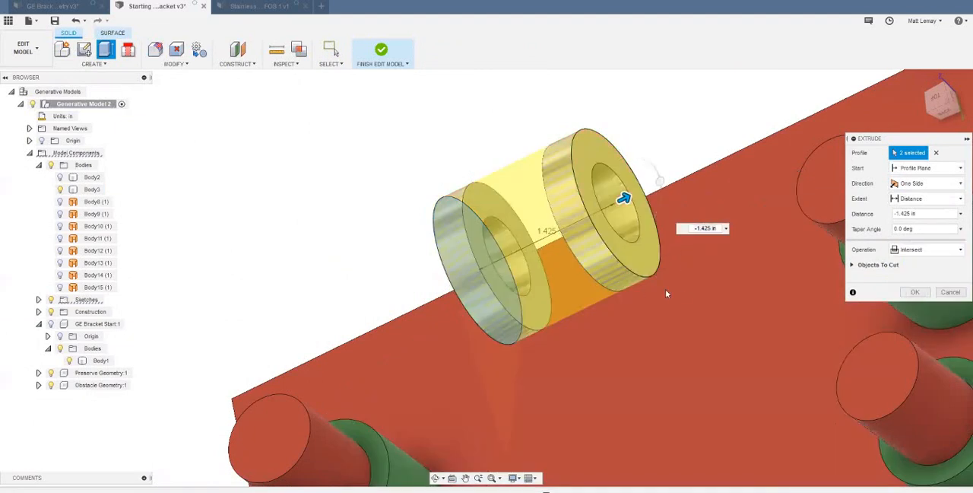
middle_click_drag(665, 290, 851, 263, "shift")
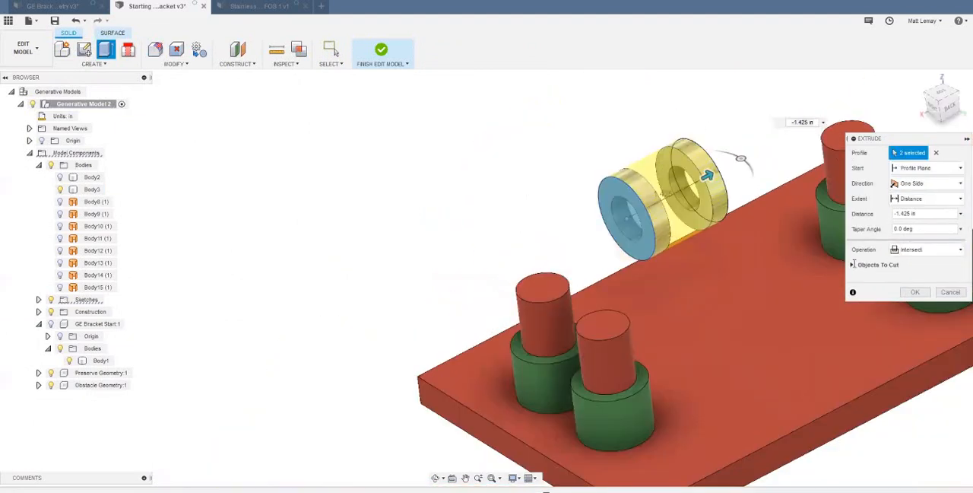
left_click(853, 264)
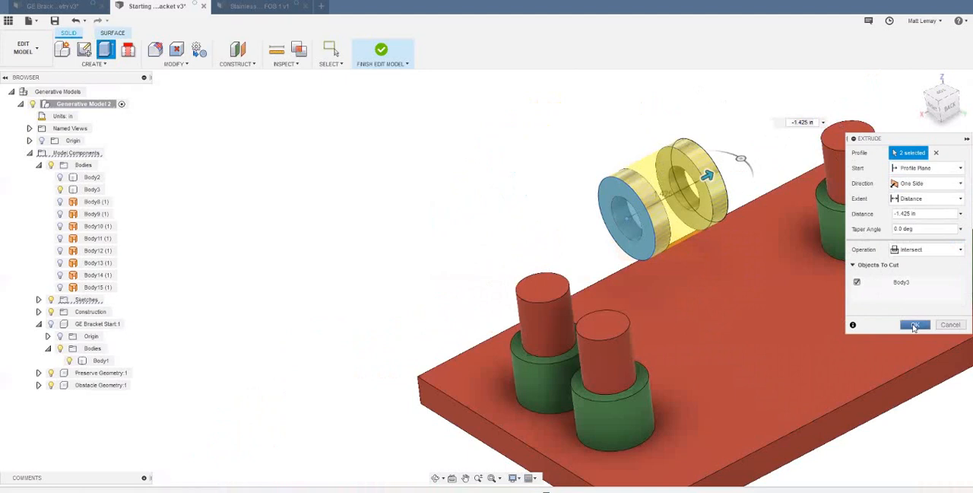
- Move the two lug ring bodies, Body3 and Body16, into the Preserve Geometry component
scroll(851, 352, "down", 2)
mouse_move(852, 352)
middle_mouse_down("shift")
mouse_move(734, 326)
mouse_move(844, 349)
middle_mouse_up("shift")
middle_click_drag(843, 348, 731, 320)
mouse_move(598, 228)
middle_mouse_down("shift")
mouse_move(593, 234)
mouse_move(585, 216)
middle_mouse_up("shift")
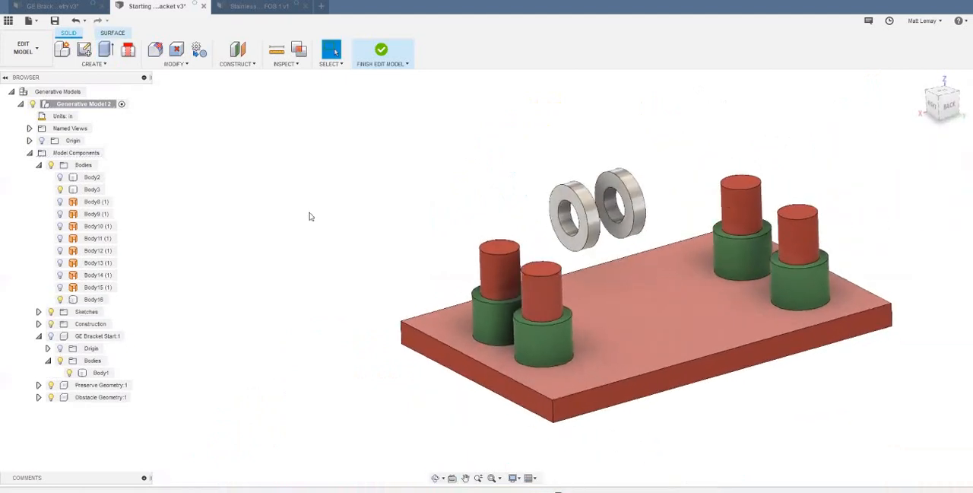
left_click(94, 299)
left_click(94, 191, "ctrl")
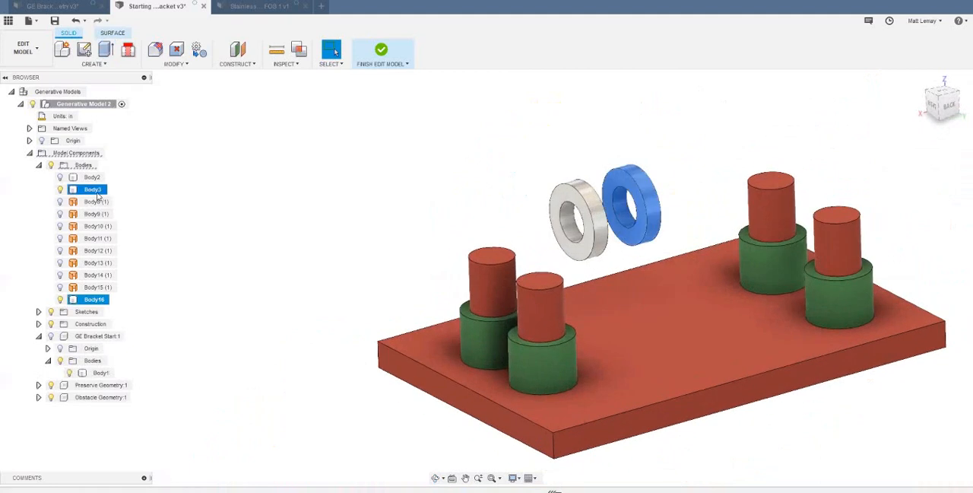
left_click_drag(96, 193, 99, 386)
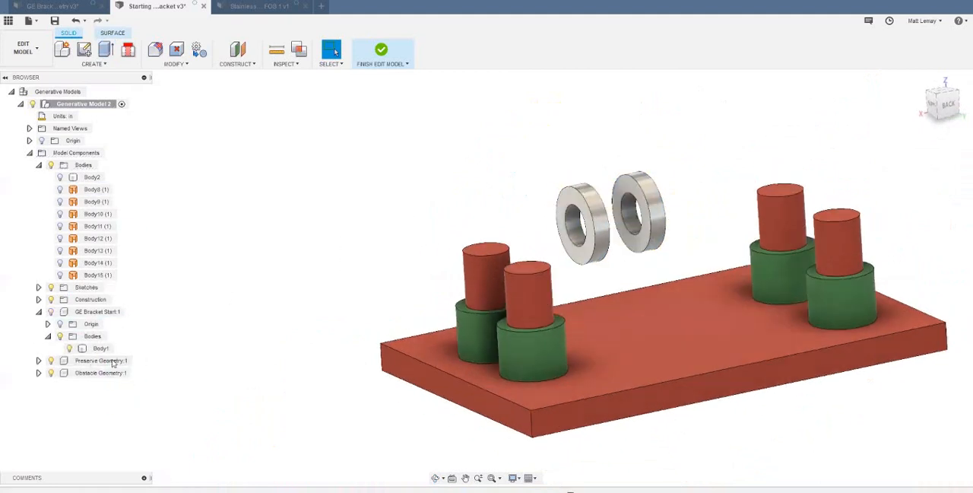
- Apply the green matte plastic already in the design to the Preserve Geometry component, including its two lug rings
left_click(114, 361)
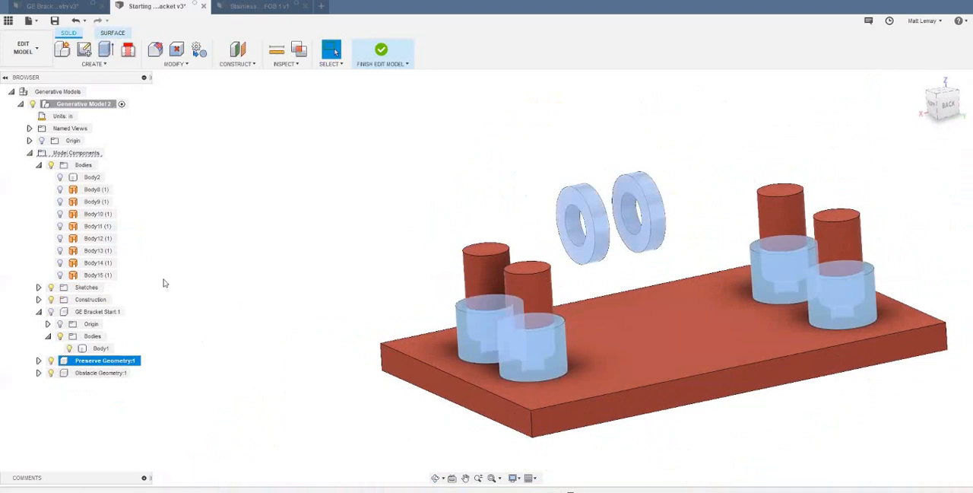
right_click(120, 360)
left_click(172, 144)
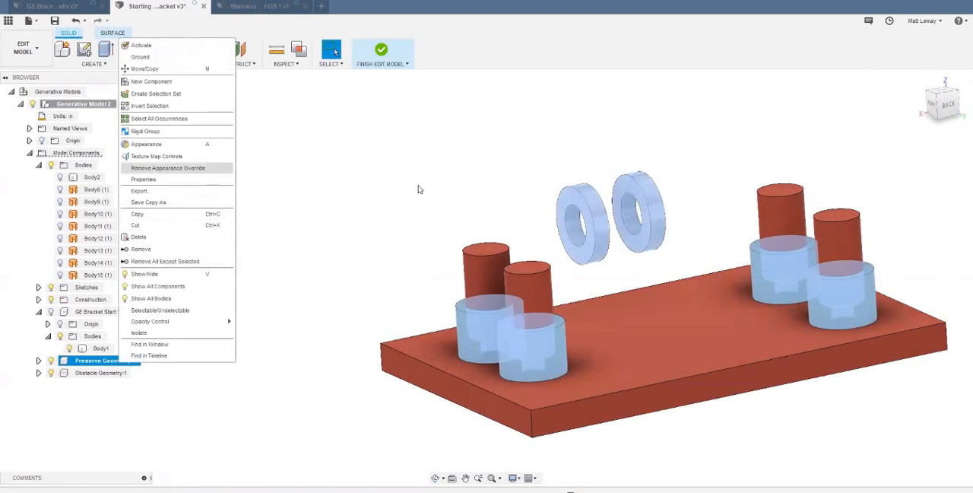
left_click_drag(879, 227, 650, 211)
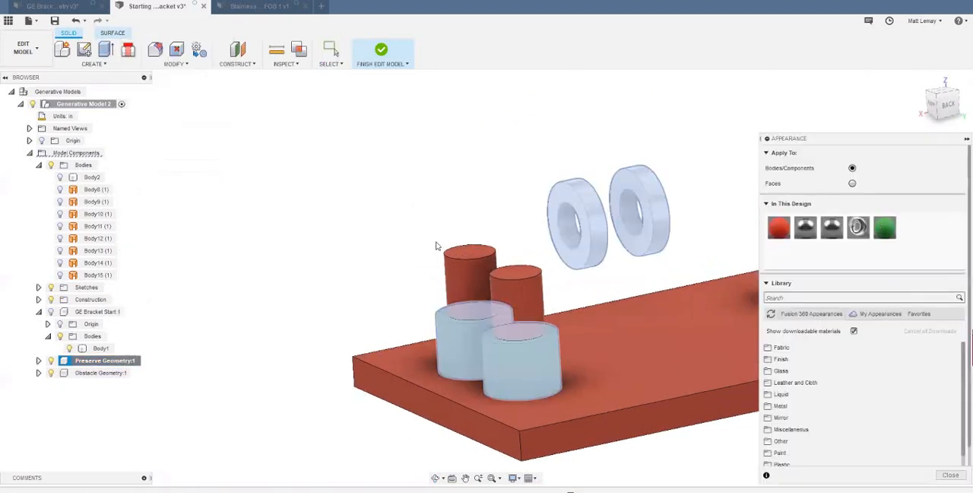
left_click(439, 246)
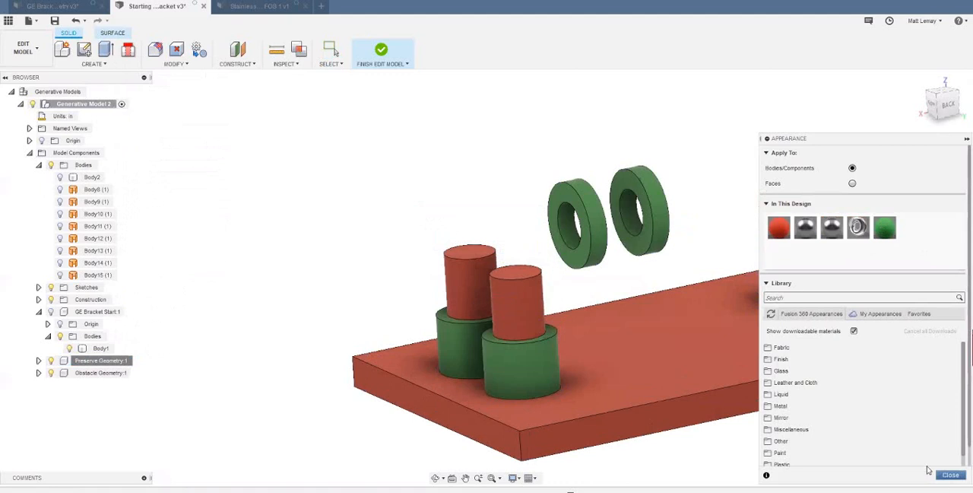
left_click(950, 475)
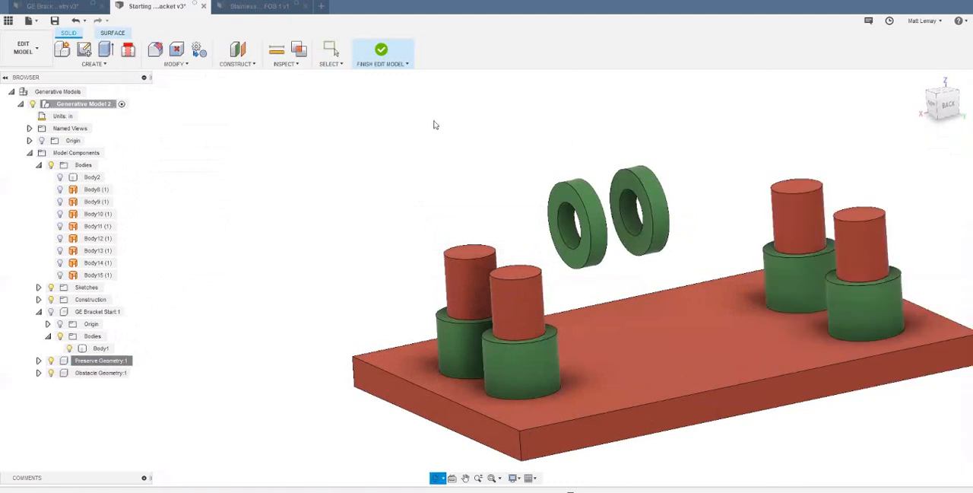
- Show the GE Bracket Start component to compare the original bracket with the preserve rings, and hide its Body1 again
middle_click_drag(434, 124, 463, 120, "shift")
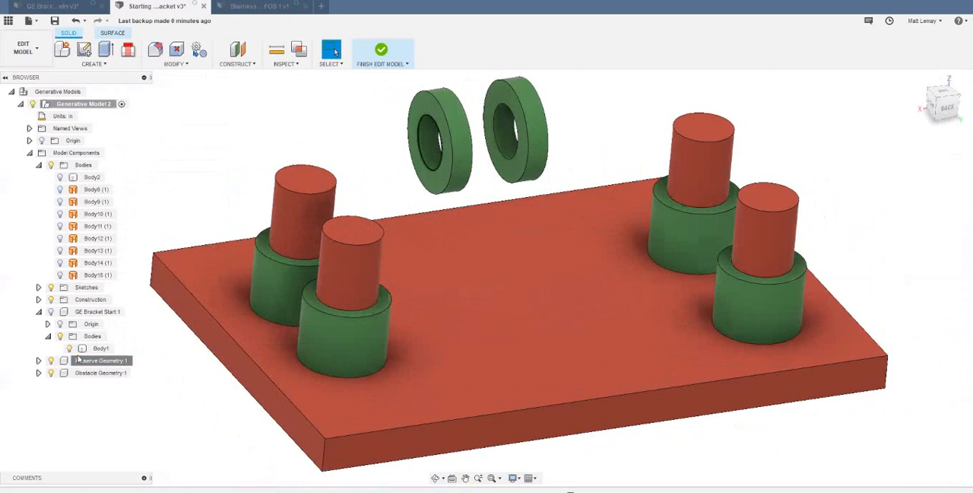
left_click(52, 312)
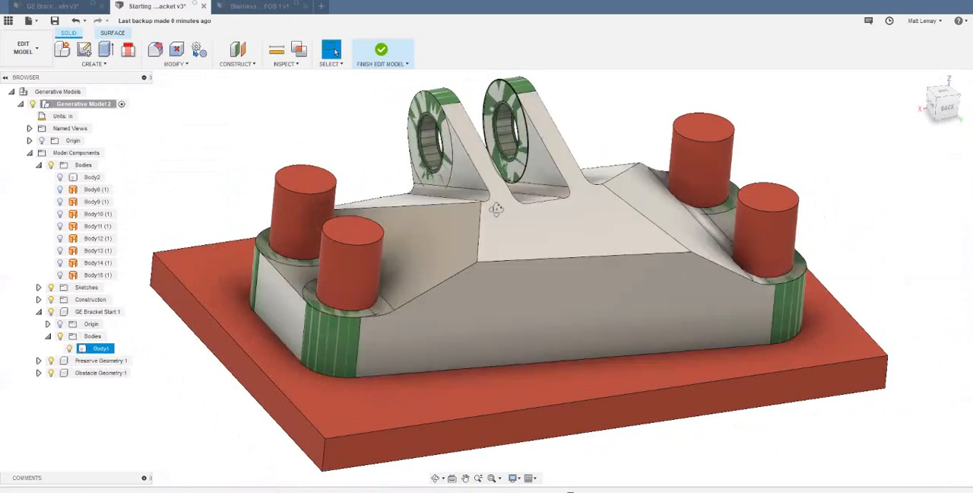
middle_click_drag(514, 194, 460, 170, "shift")
scroll(471, 187, "up", 5)
scroll(471, 186, "down", 5)
scroll(470, 202, "down", 1)
scroll(437, 181, "up", 5)
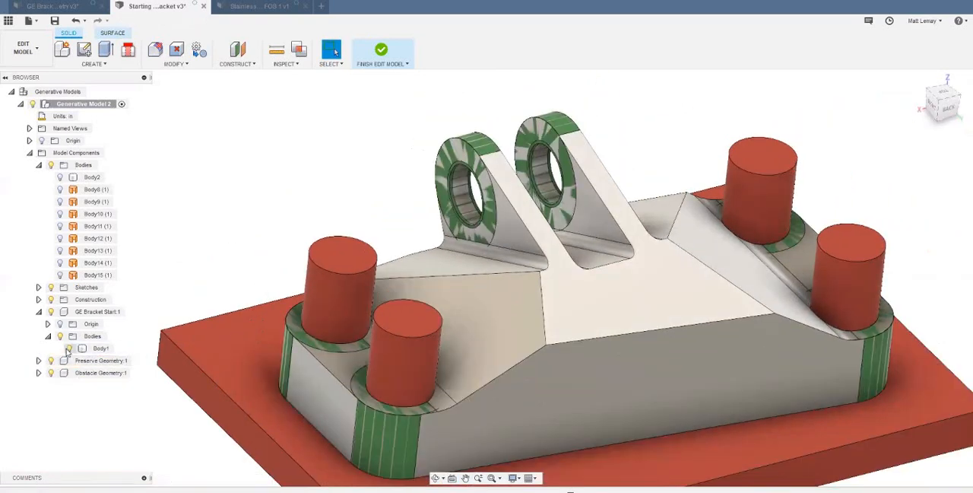
left_click(68, 348)
scroll(300, 120, "down", 2)
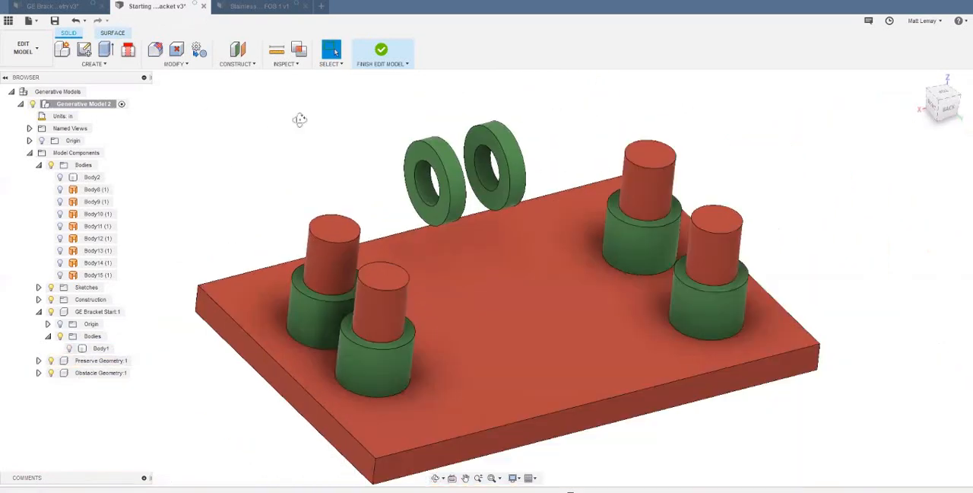
- Define a Connector Obstacle shaft from the near lug ring's inner circular edge through to the far ring's outer side
scroll(213, 130, "up", 3)
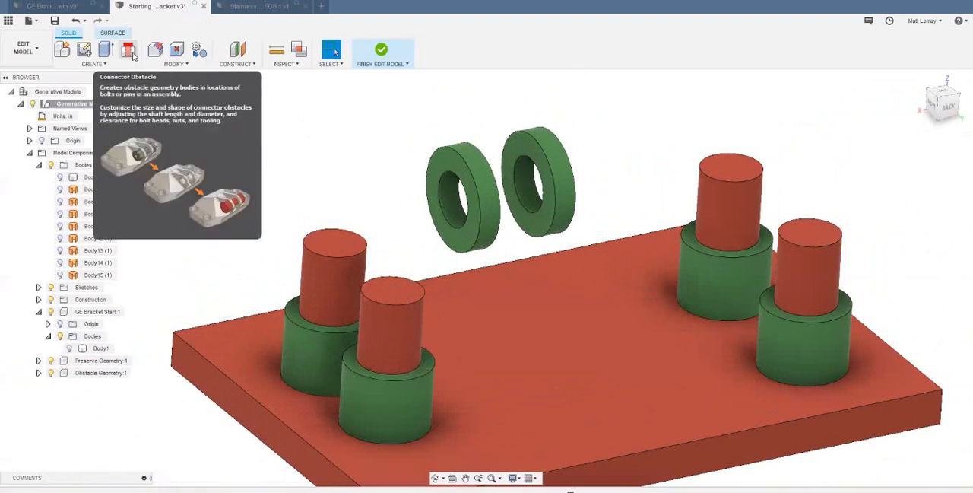
left_click(129, 52)
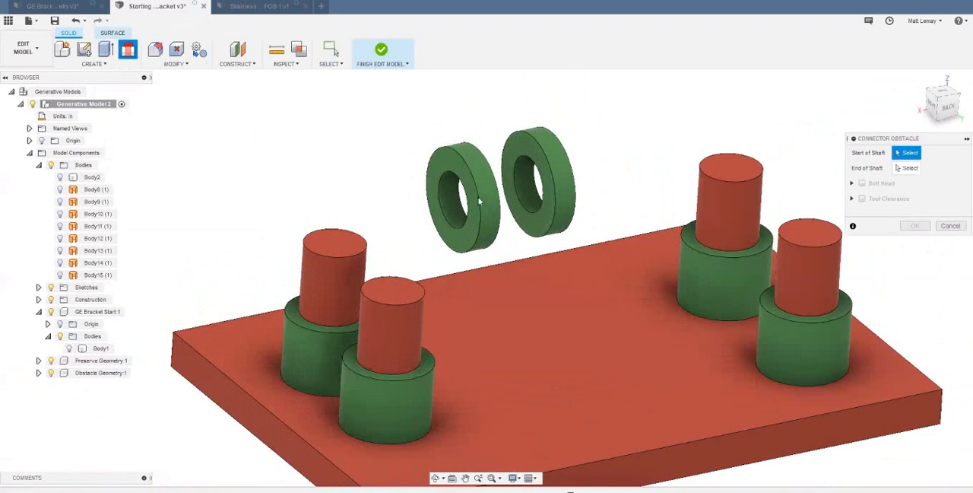
scroll(481, 217, "up", 3)
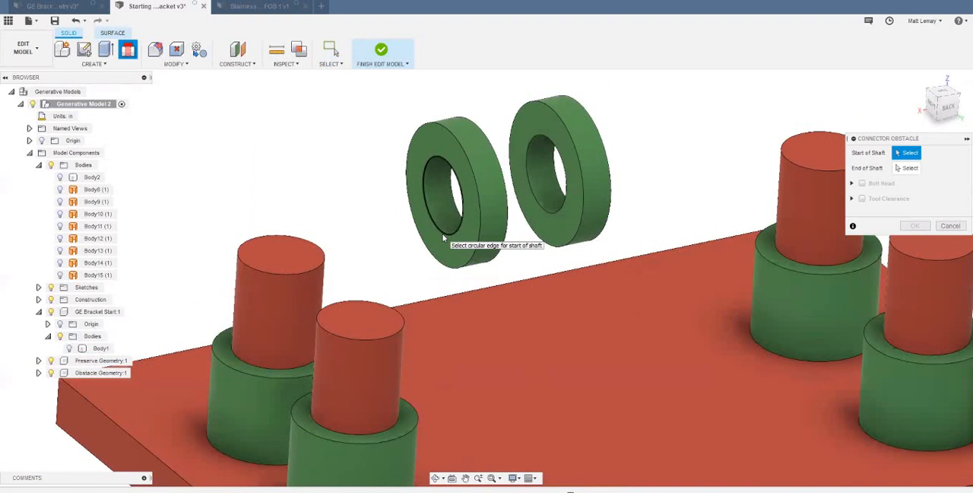
left_click(444, 238)
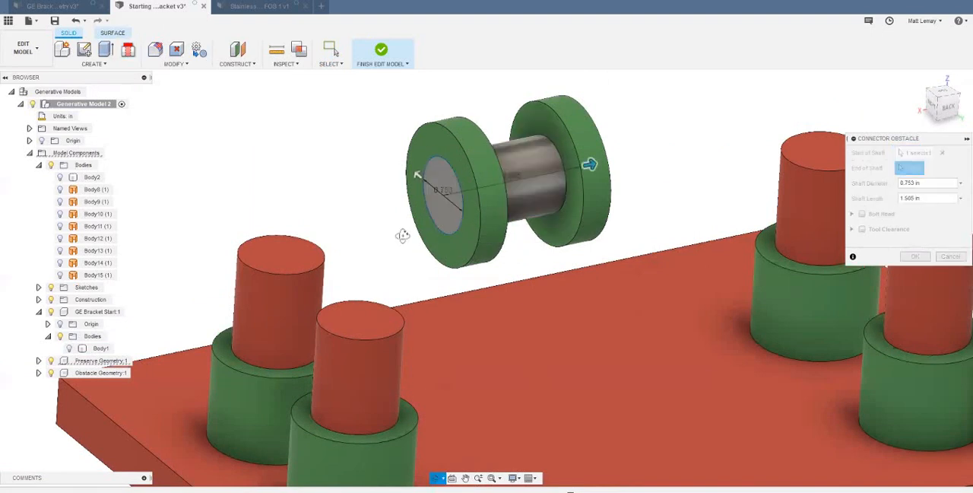
middle_click_drag(403, 235, 364, 199, "shift")
left_click(583, 234)
scroll(364, 196, "up", 2)
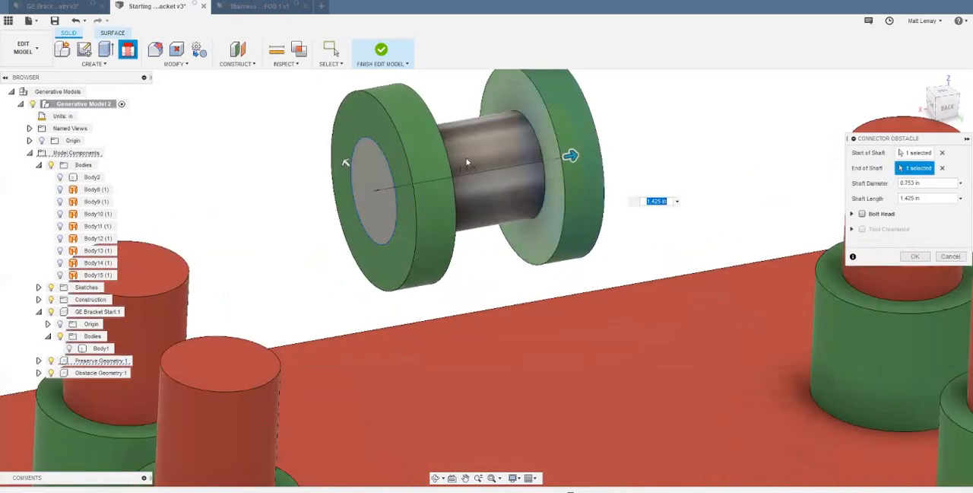
- Add bolt heads 1.40 in in diameter and 0.60 in long on both sides of the connector obstacle and create it
left_click(852, 214)
left_click(862, 214)
scroll(532, 231, "down", 1)
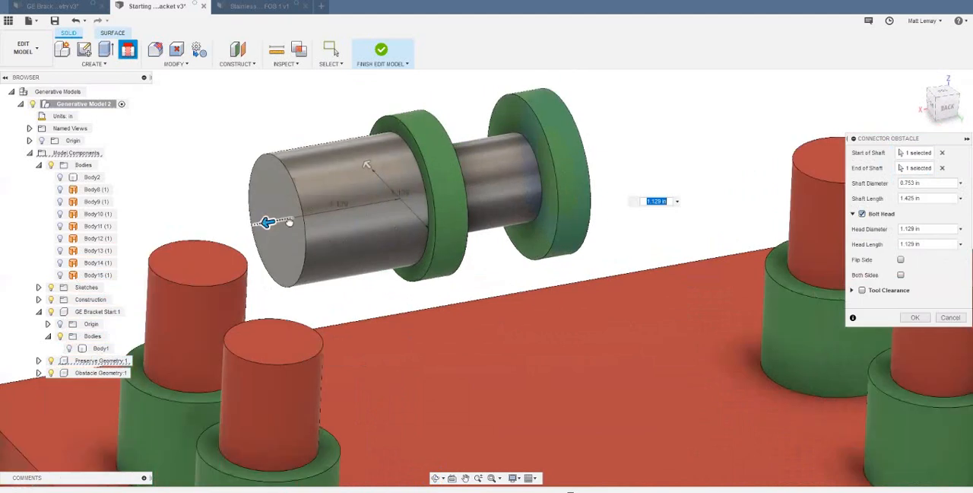
left_click_drag(289, 222, 331, 226)
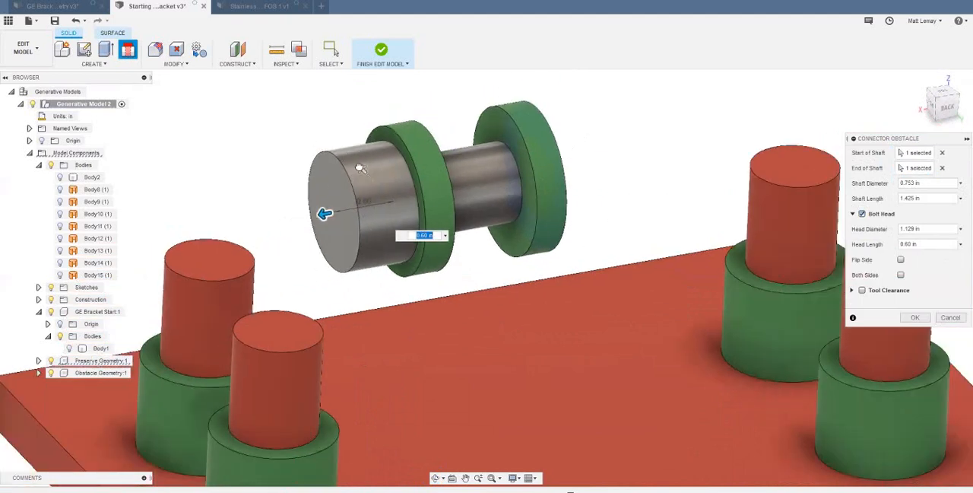
left_click_drag(360, 168, 356, 161)
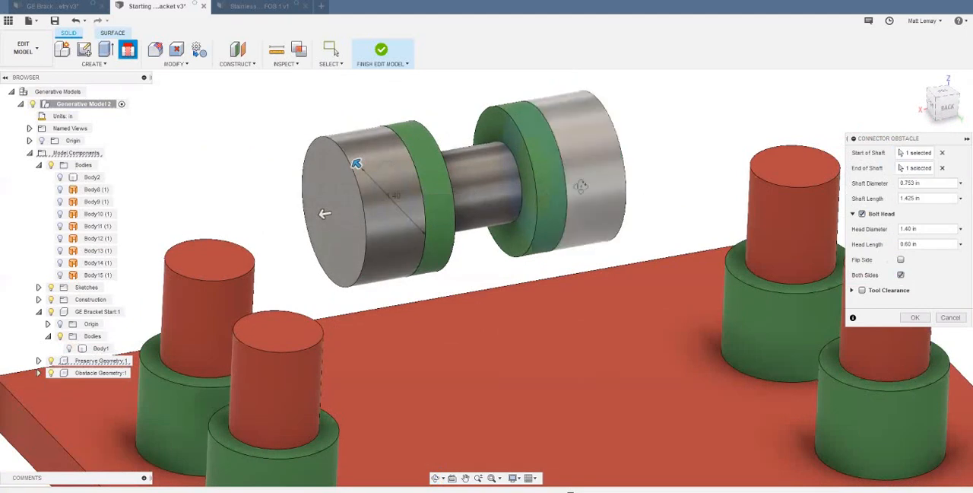
middle_click_drag(580, 186, 608, 251, "shift")
scroll(609, 251, "down", 2)
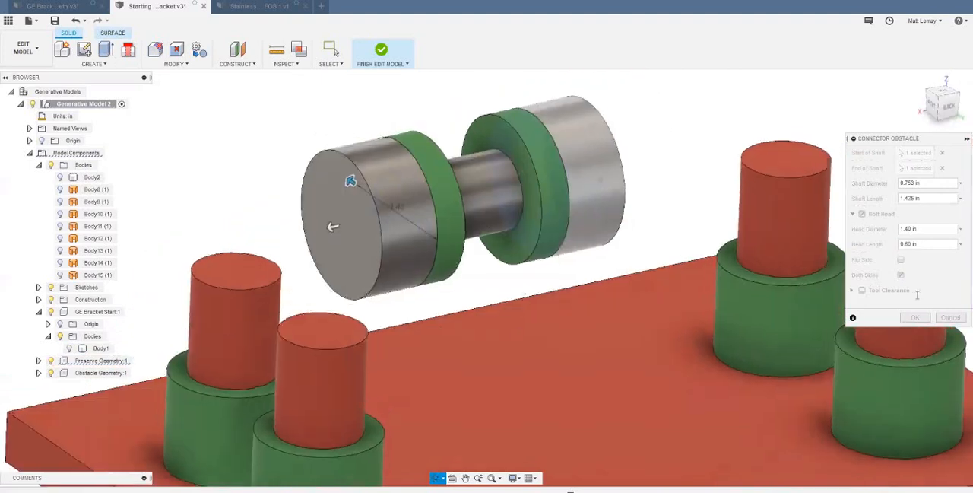
left_click(915, 317)
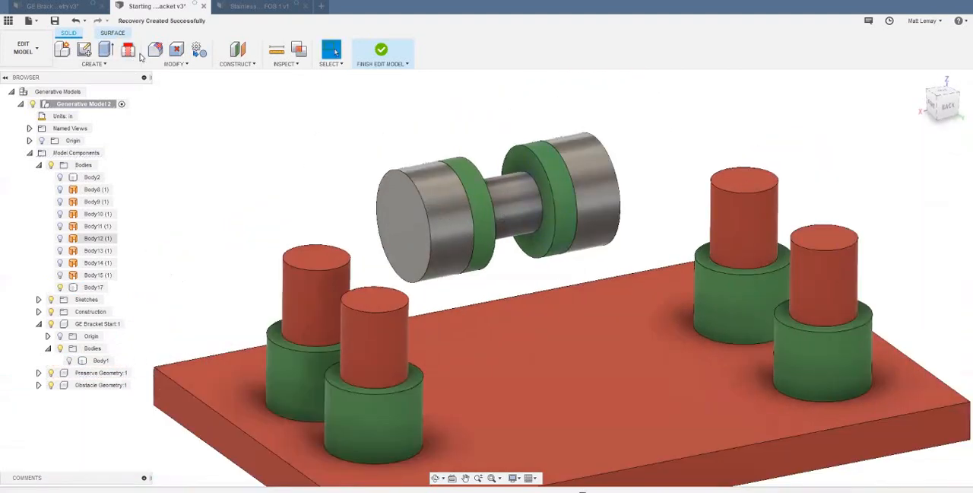
- Move the lug connector body, Body17, into the Obstacle Geometry component
left_click(96, 287)
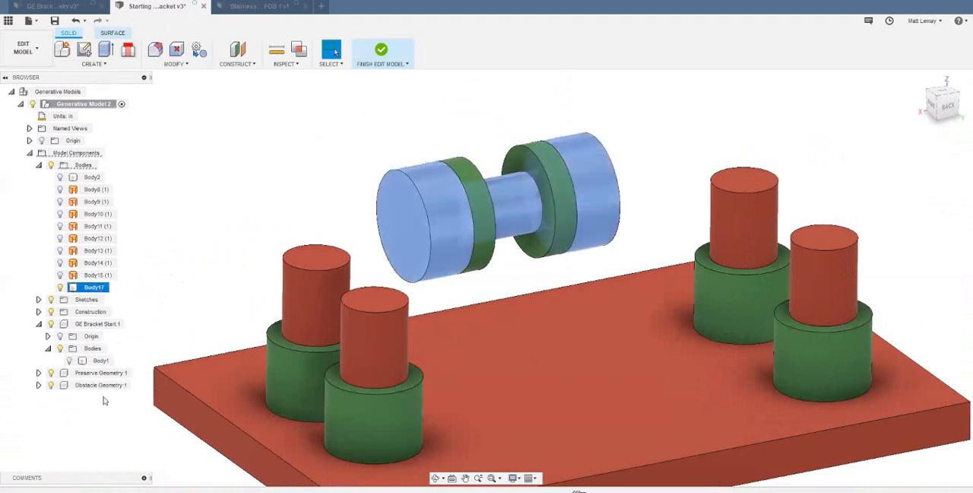
left_click_drag(94, 287, 102, 386)
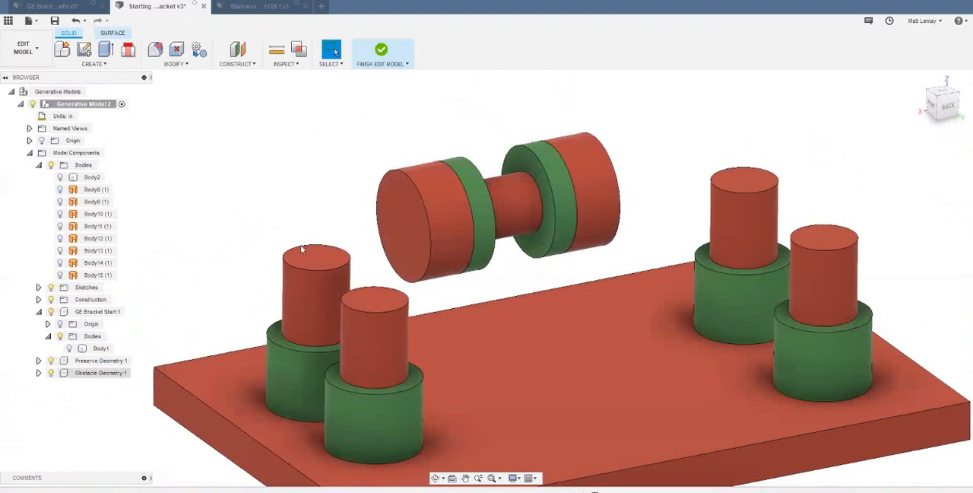
middle_click_drag(299, 247, 284, 176)
scroll(299, 216, "down", 1)
scroll(298, 217, "down", 1)
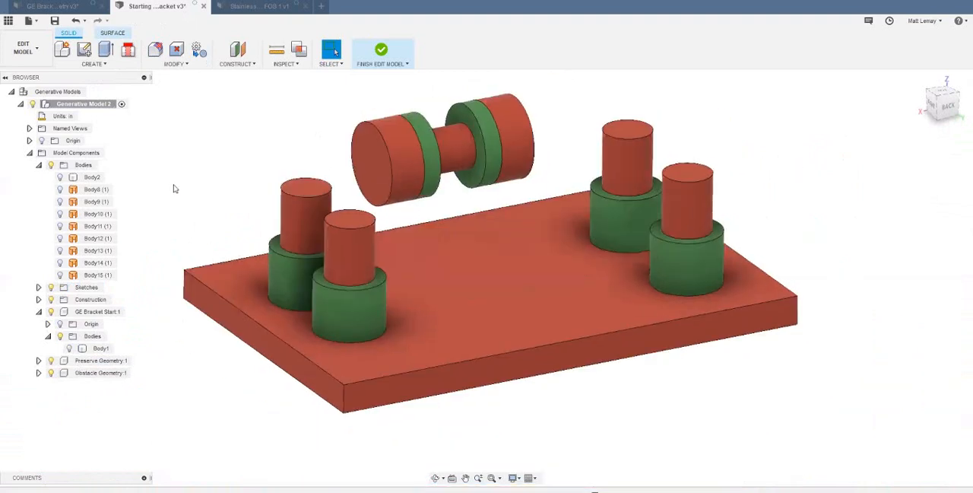
- Show Body1 of the GE Bracket Start component around the preserve and obstacle bodies
scroll(103, 296, "down", 1)
left_click(69, 348)
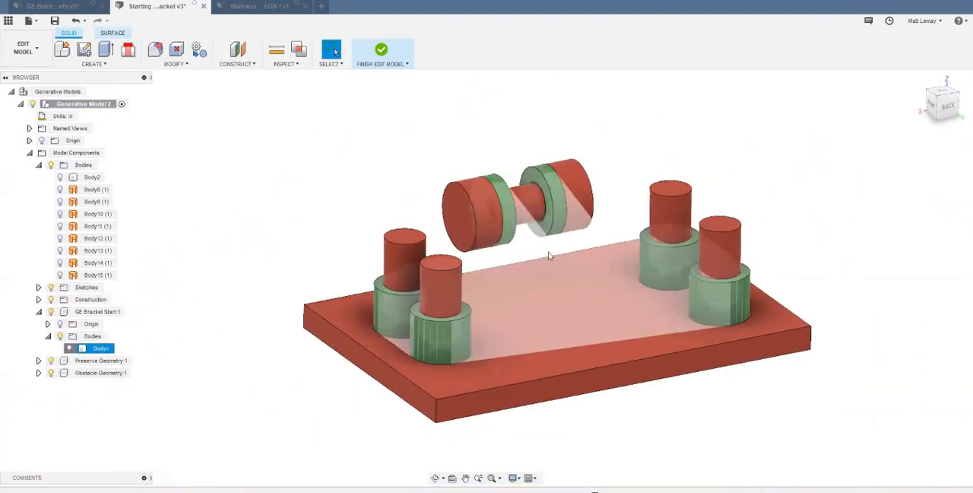
scroll(580, 156, "up", 3)
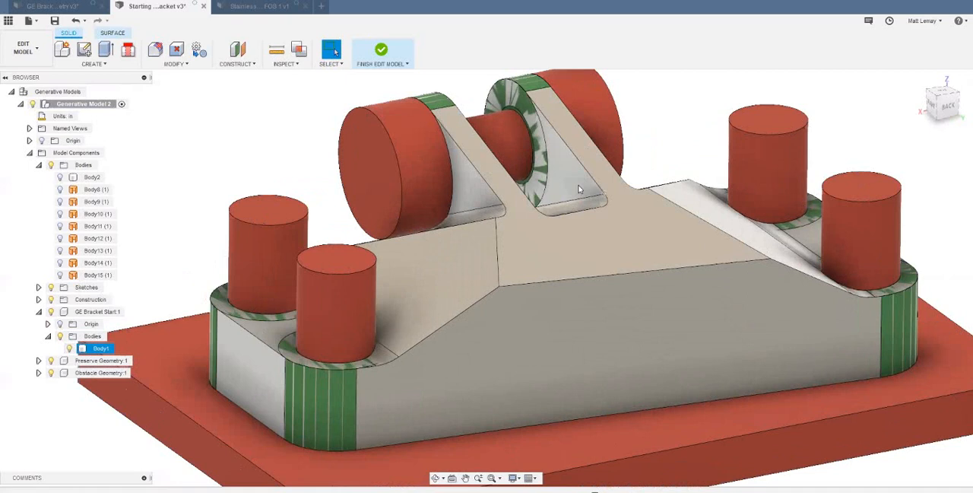
scroll(582, 164, "up", 4)
scroll(584, 181, "down", 4)
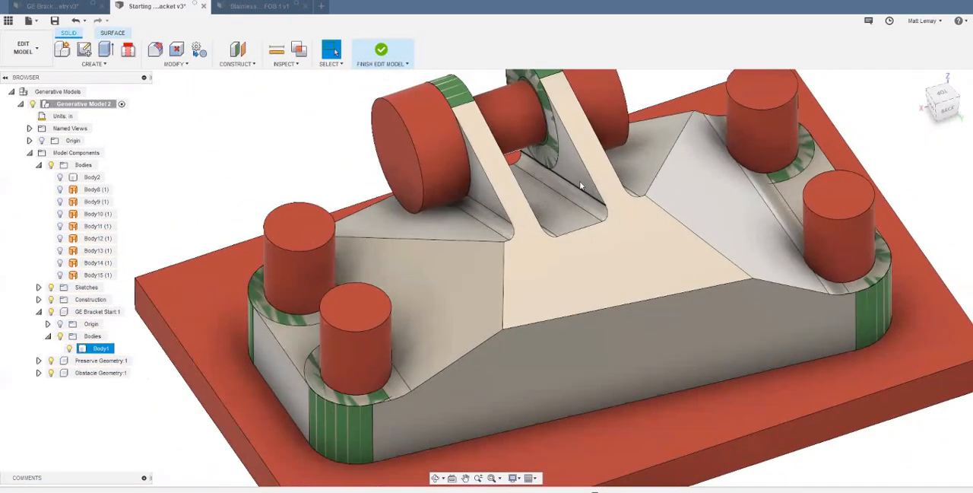
middle_click_drag(580, 182, 577, 183, "shift")
scroll(578, 182, "up", 3)
scroll(573, 181, "down", 2)
scroll(574, 185, "up", 1)
- Extrude the inner face of the far bracket lug 0.825 in across the gap as a new body
left_click(574, 184)
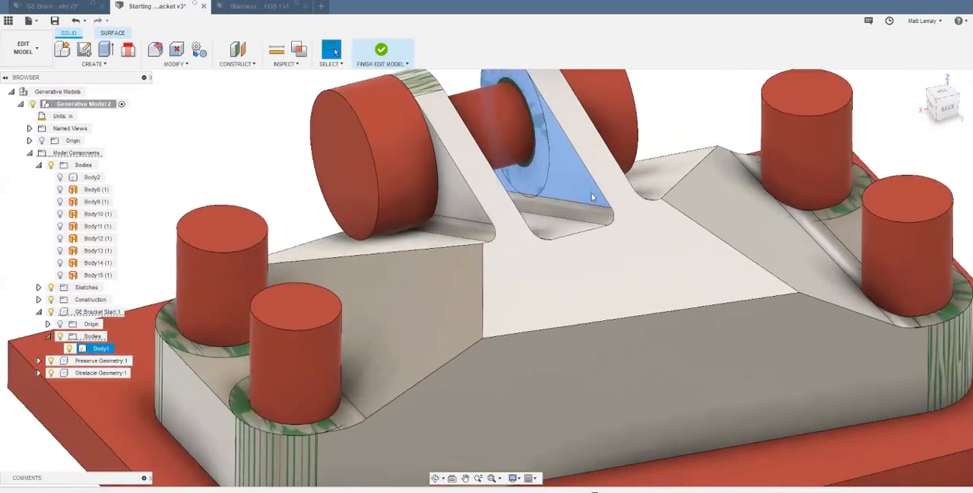
key("e")
scroll(576, 190, "down", 2)
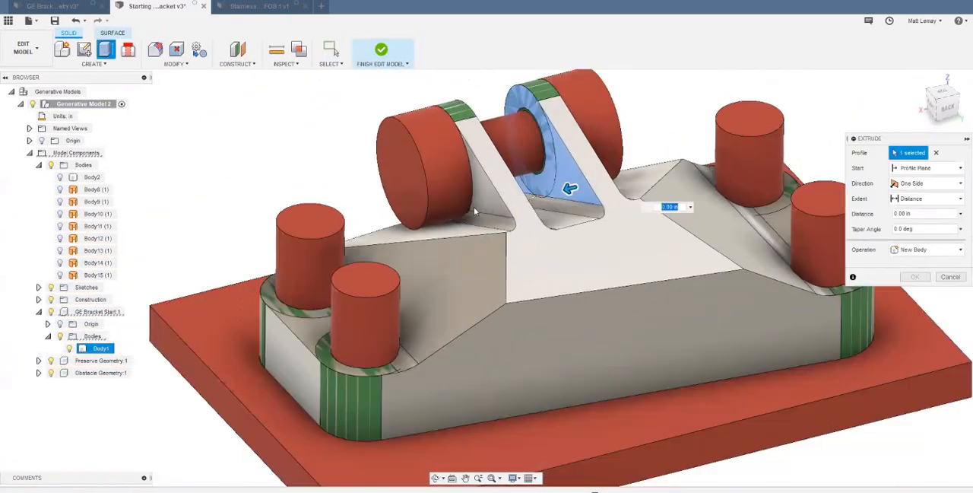
middle_click_drag(475, 208, 614, 221, "shift")
scroll(555, 190, "up", 3)
left_click_drag(532, 204, 447, 218)
left_click(934, 250)
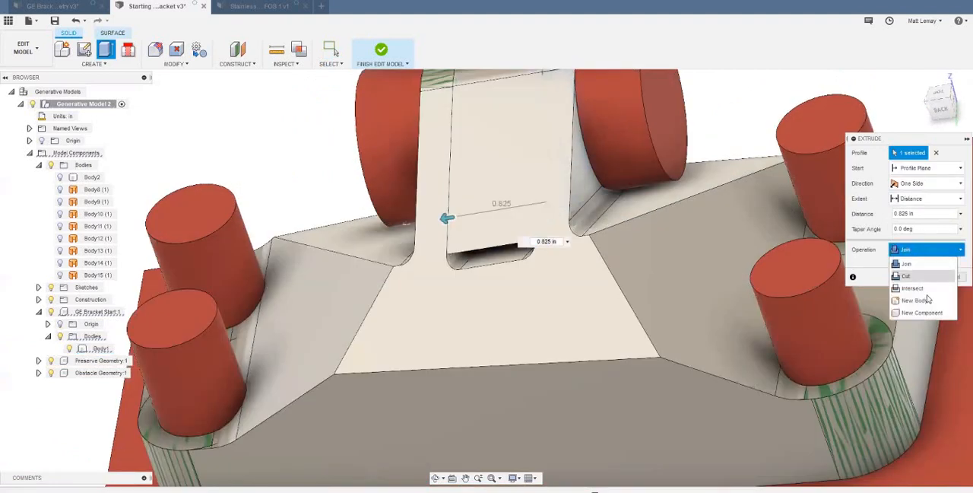
left_click(916, 300)
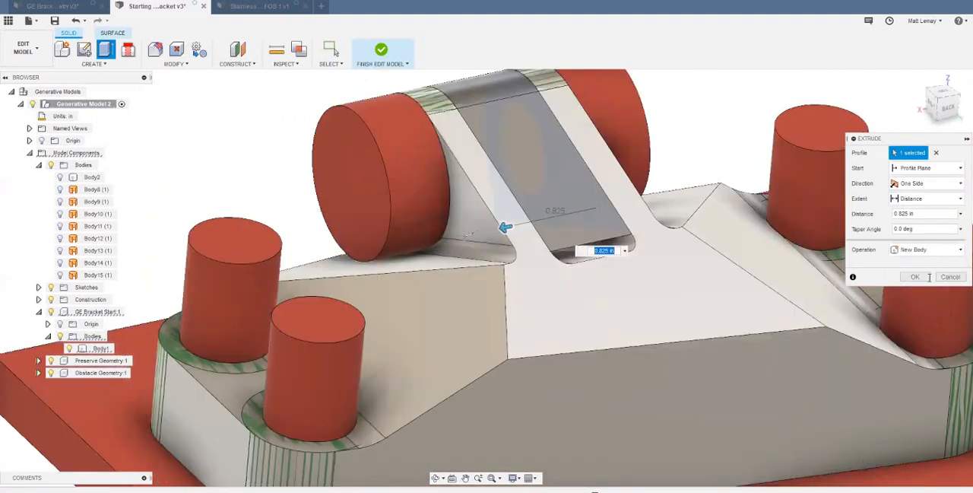
left_click(924, 278)
- Move the extruded lug-gap body into the Obstacle Geometry component
scroll(847, 282, "down", 3)
left_click_drag(100, 289, 101, 386)
scroll(256, 336, "down", 2)
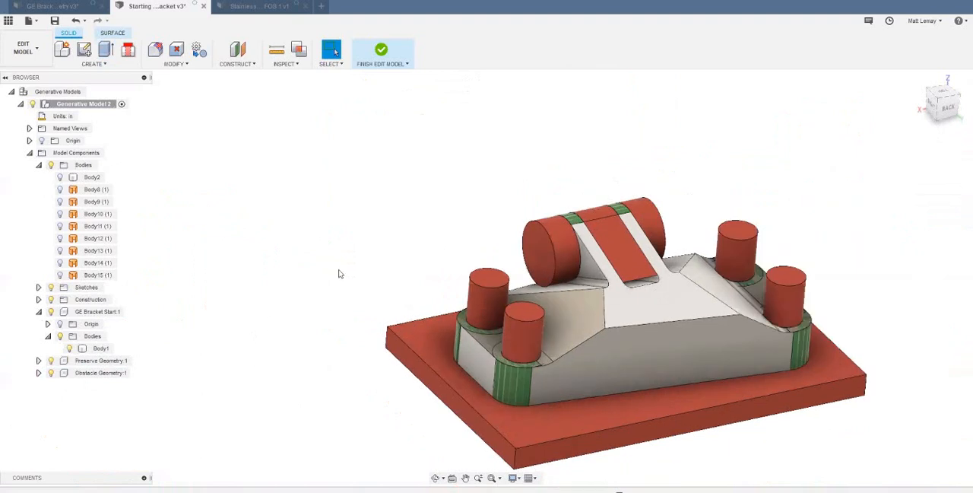
- Hide the GE Bracket Start component and inspect the preserve and obstacle bodies on their own
middle_click_drag(30, 331, 49, 316, "shift")
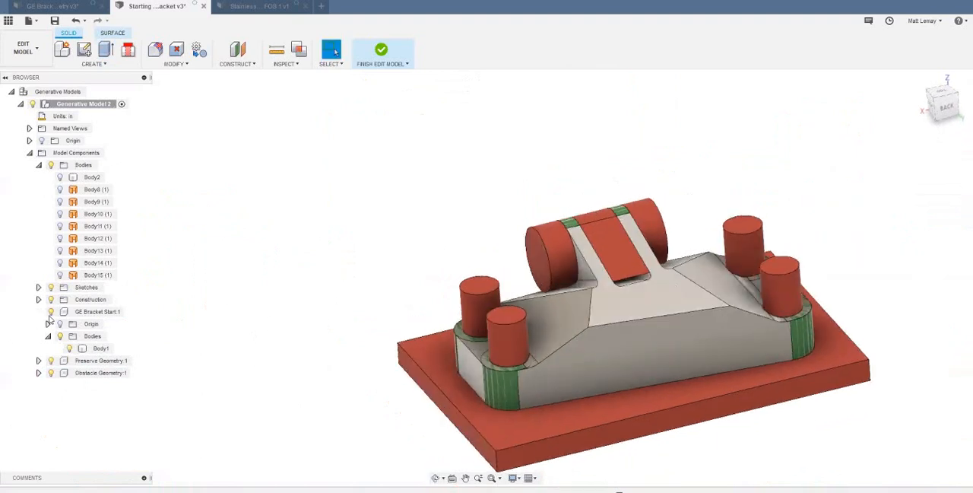
left_click(51, 312)
middle_click_drag(403, 172, 612, 234, "shift")
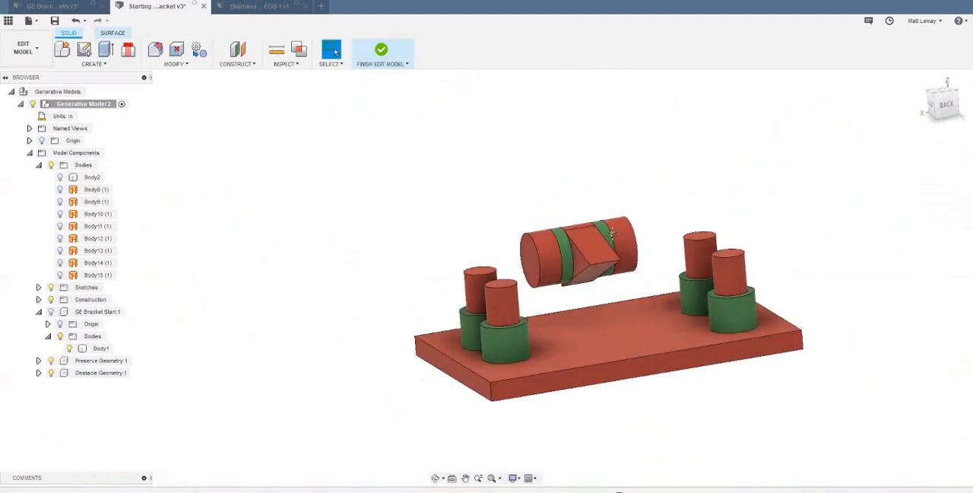
scroll(552, 236, "down", 1)
middle_click_drag(550, 236, 424, 197)
middle_click_drag(358, 327, 60, 327, "shift")
scroll(60, 325, "up", 3)
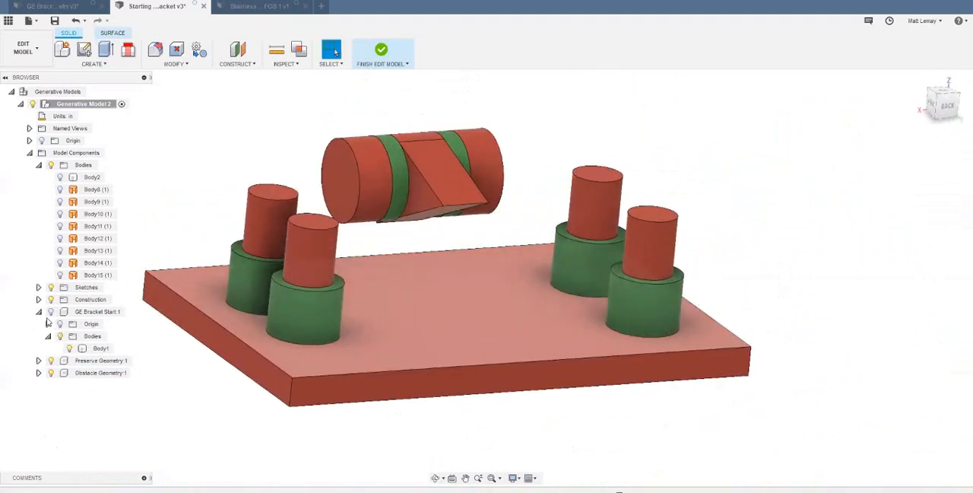
- Hide Obstacle Geometry, show GE Bracket Start, and examine the preserve rings at the bracket's bolt holes and lugs
left_click(51, 374)
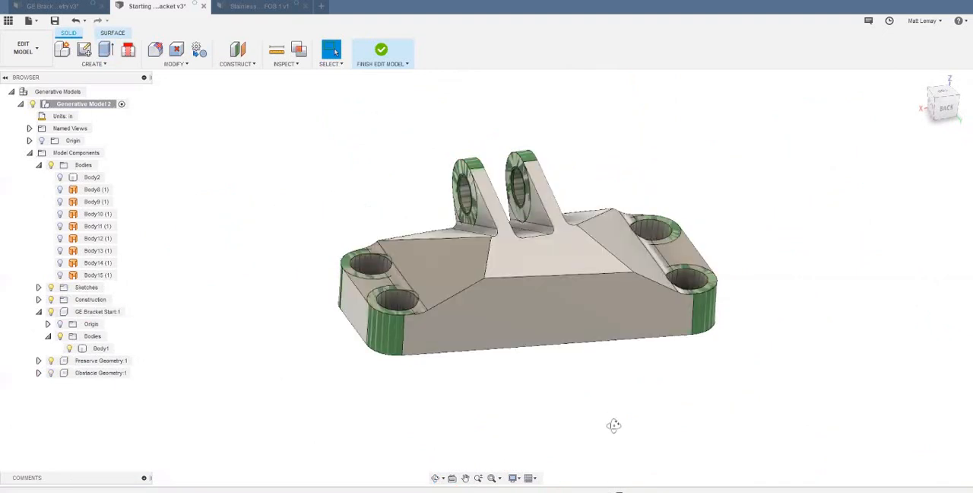
middle_click_drag(606, 413, 583, 124, "shift")
scroll(580, 117, "up", 6)
scroll(601, 123, "up", 4)
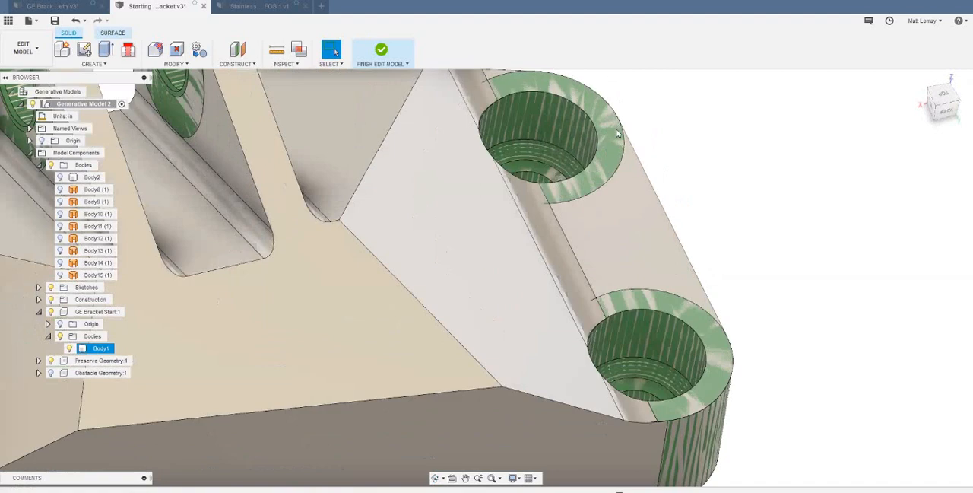
scroll(595, 130, "down", 5)
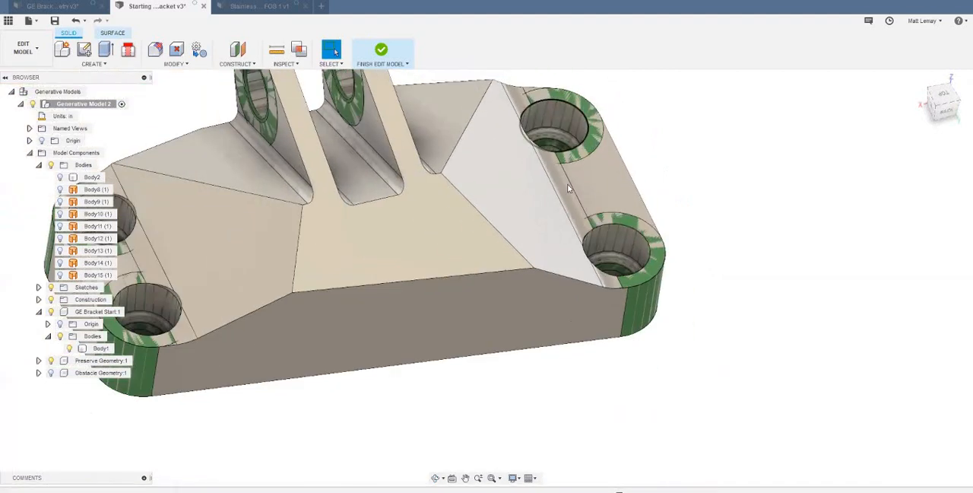
scroll(557, 197, "down", 3)
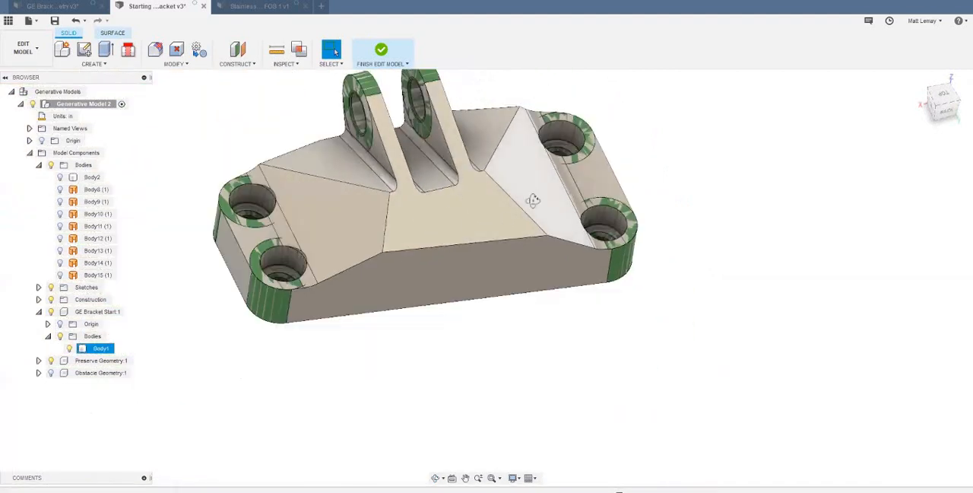
scroll(393, 216, "up", 3)
scroll(439, 239, "down", 2)
middle_click_drag(439, 238, 477, 313)
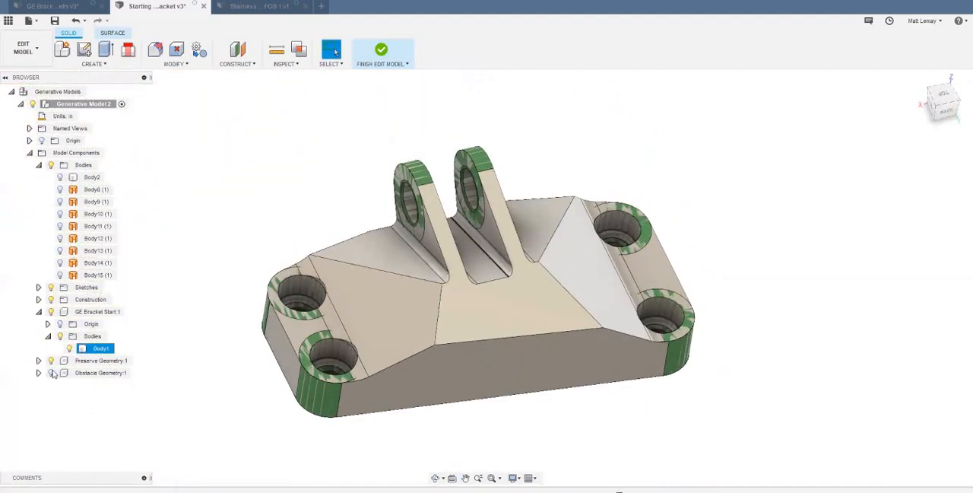
- Compare the obstacle bodies with the bracket while Preserve Geometry is hidden, and hide the GE Bracket Start component
left_click(50, 362)
left_click(49, 374)
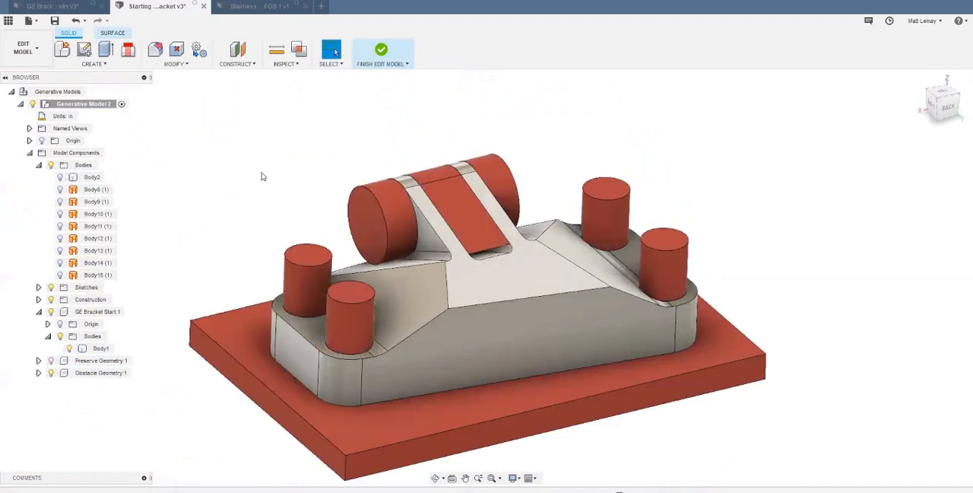
scroll(261, 176, "down", 2)
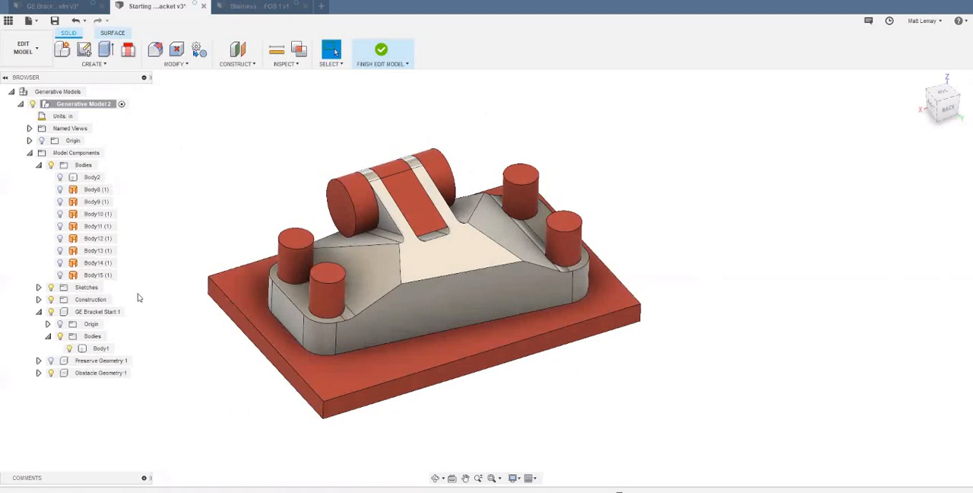
left_click(51, 311)
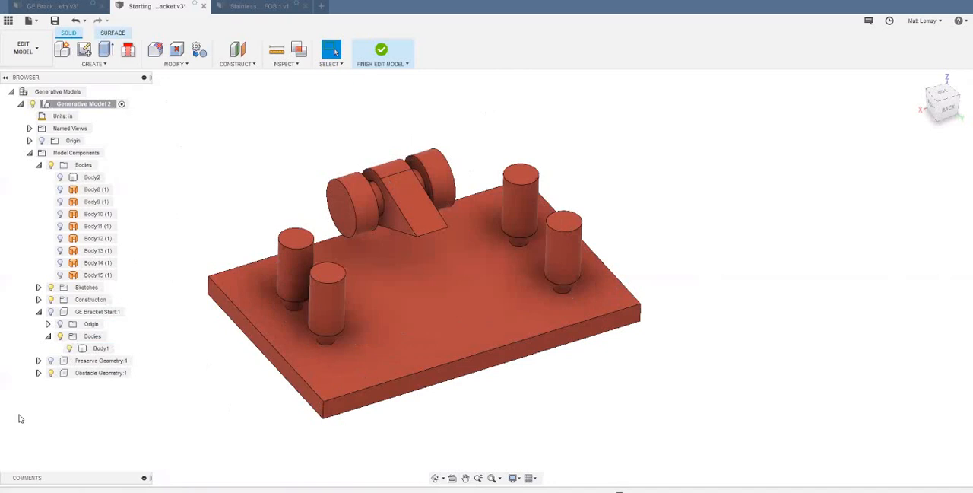
- Finish editing the model and assign the four bolt rings and both lug rings as the study's Preserve Geometry
left_click(39, 165)
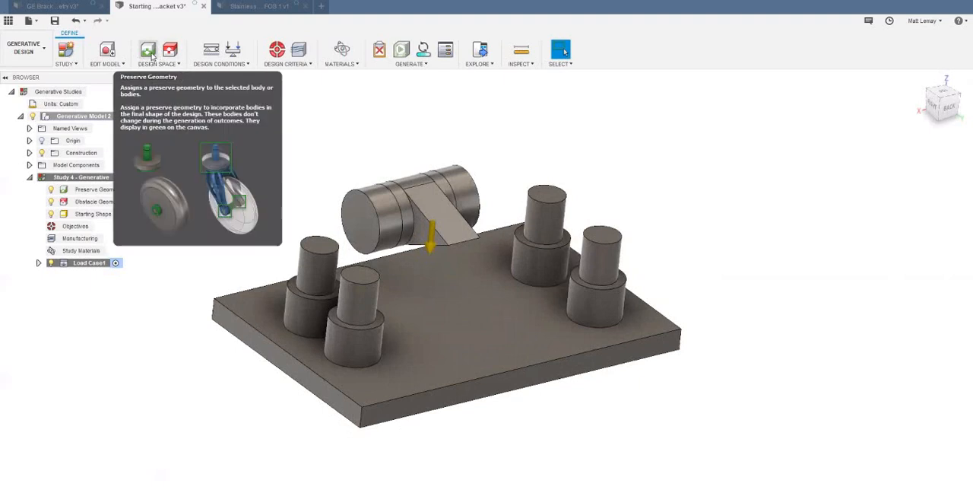
left_click(318, 315)
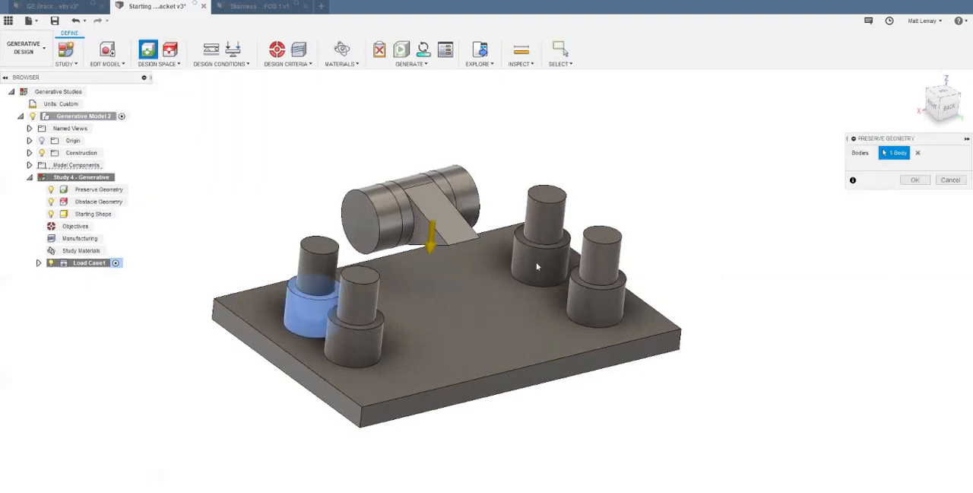
left_click(352, 338)
left_click(540, 254)
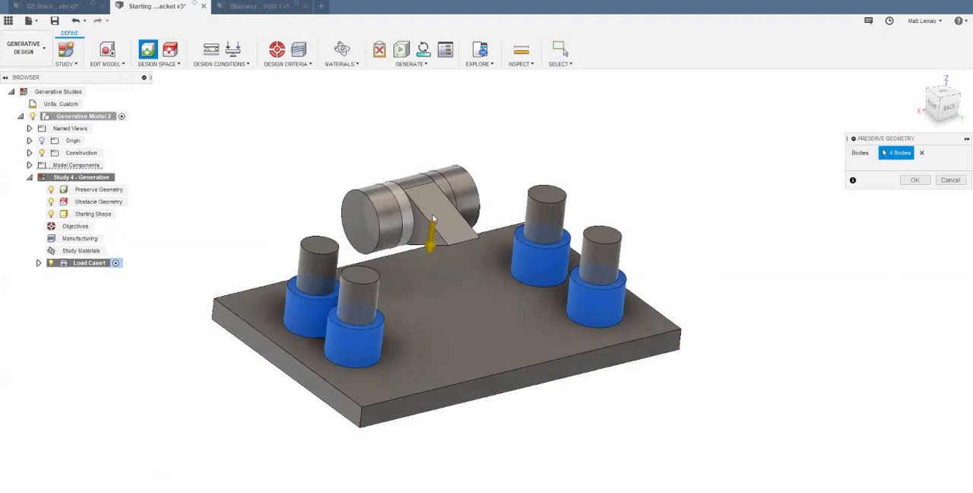
left_click(453, 199)
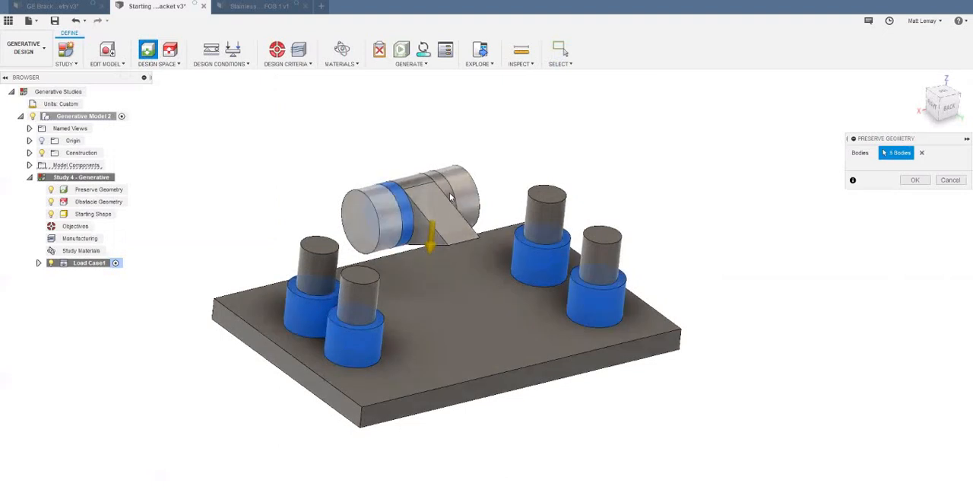
left_click(451, 198)
left_click(915, 179)
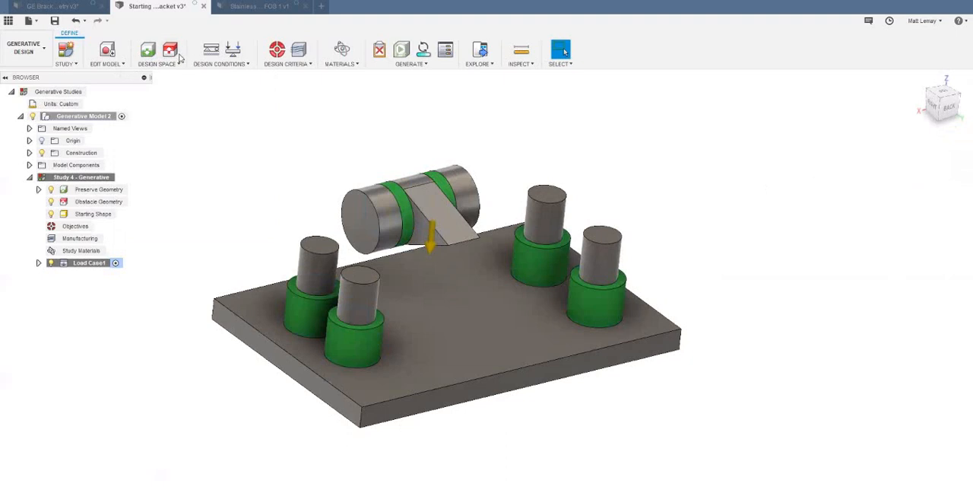
- Assign the base plate, the four bolt cylinders and the two bodies at the lug rings as the study's Obstacle Geometry
left_click(171, 50)
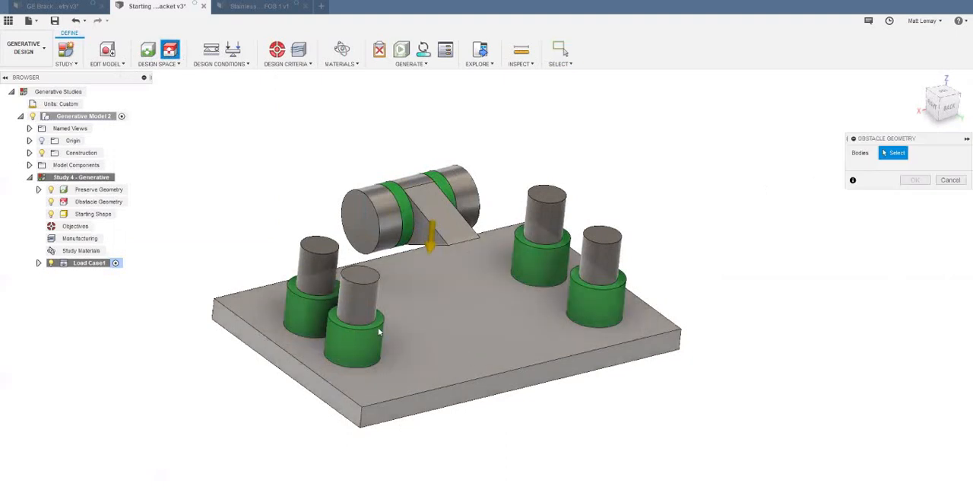
left_click(388, 335)
left_click(354, 296)
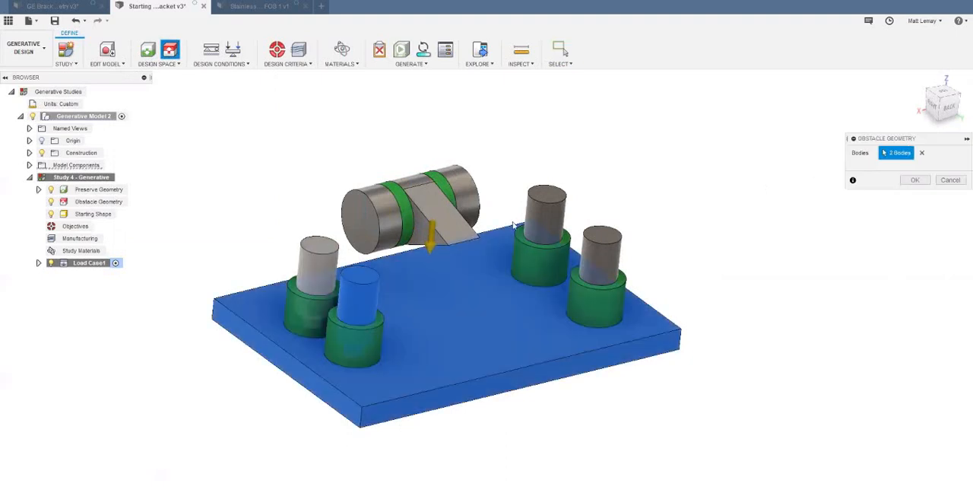
left_click(318, 267)
left_click(545, 221)
left_click(592, 254)
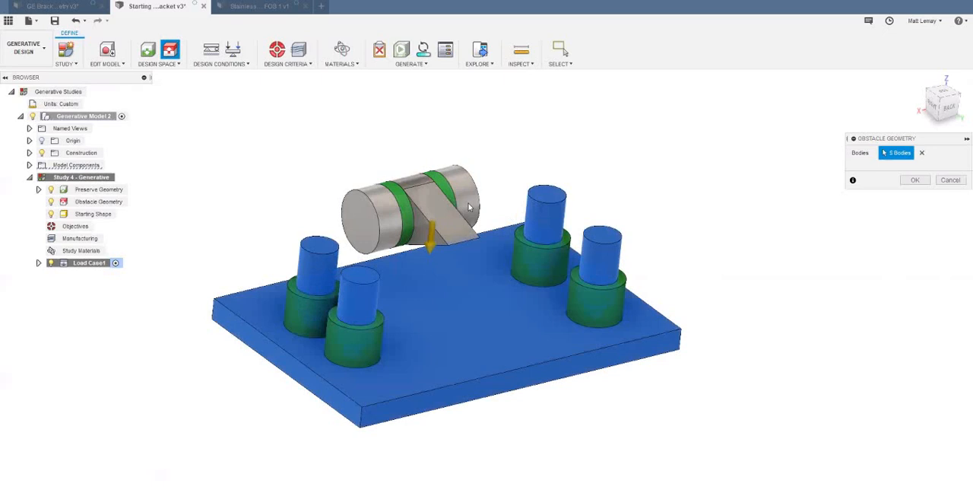
left_click(457, 233)
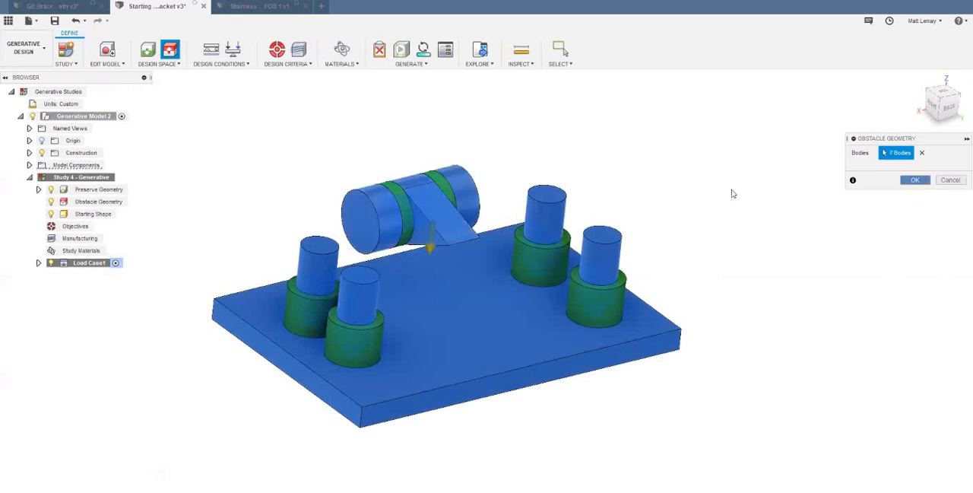
left_click(915, 180)
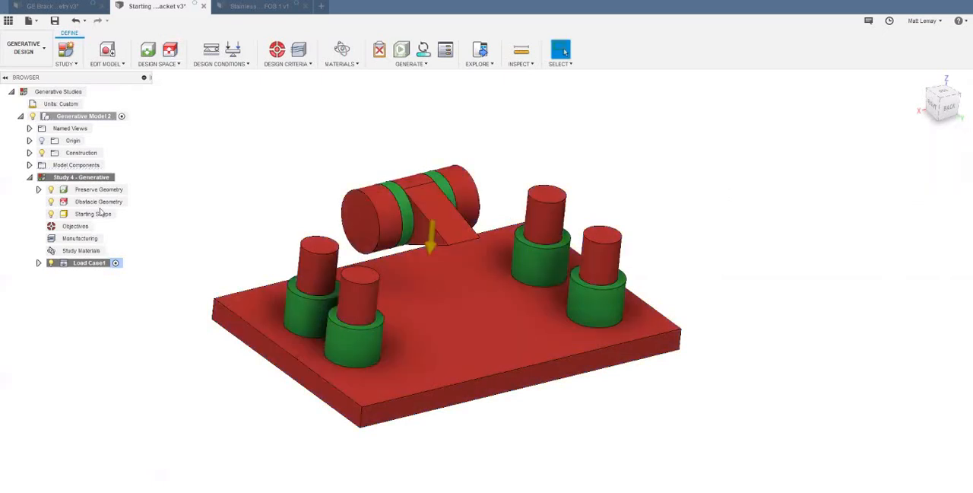
- Compare the assigned obstacle bodies with the preserve rings and hide Obstacle Geometry
left_click(50, 202)
left_click(50, 202)
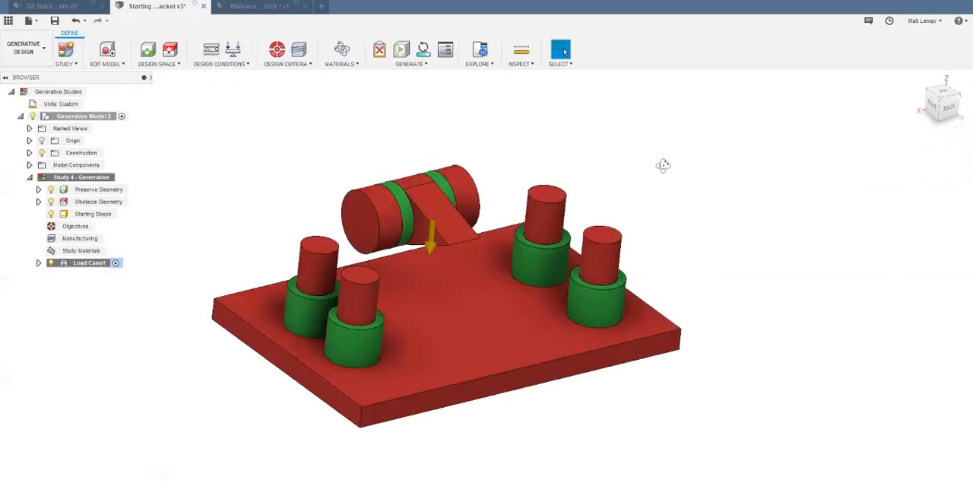
middle_click_drag(663, 166, 665, 168, "shift")
scroll(690, 175, "up", 3)
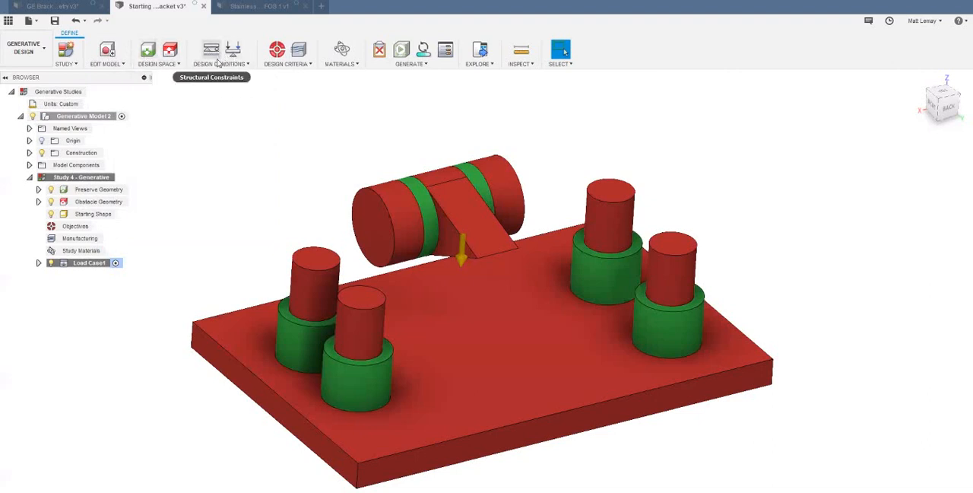
left_click(51, 202)
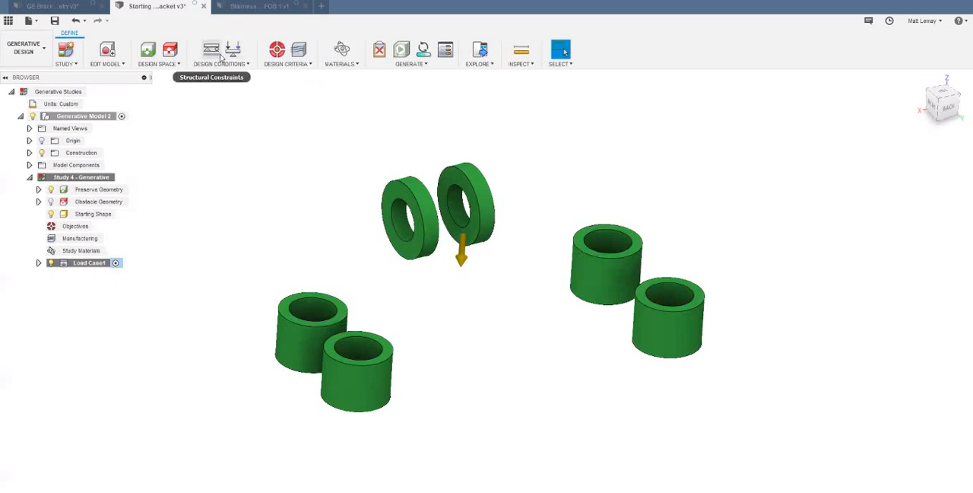
- Apply a Fixed structural constraint along all three axes to the outer faces of the four bolt rings
left_click(283, 342)
left_click(338, 378)
left_click(606, 277)
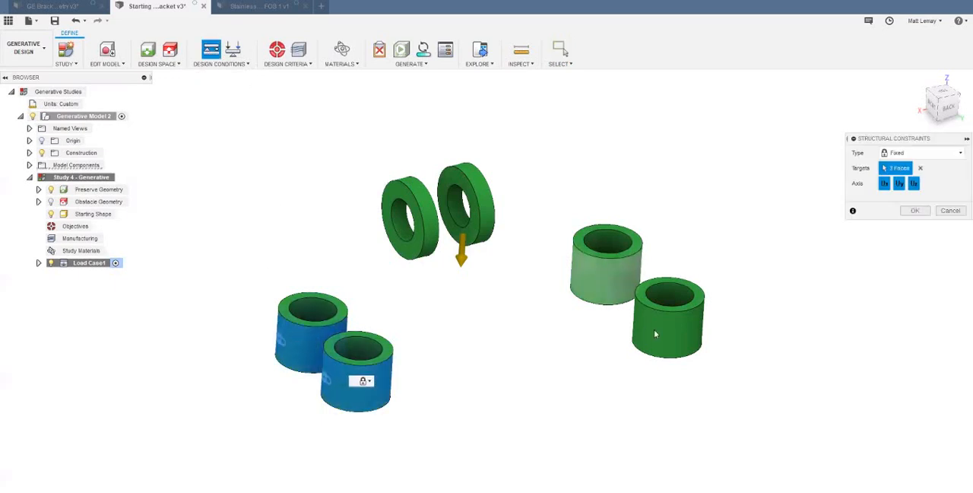
left_click(656, 336)
left_click(915, 210)
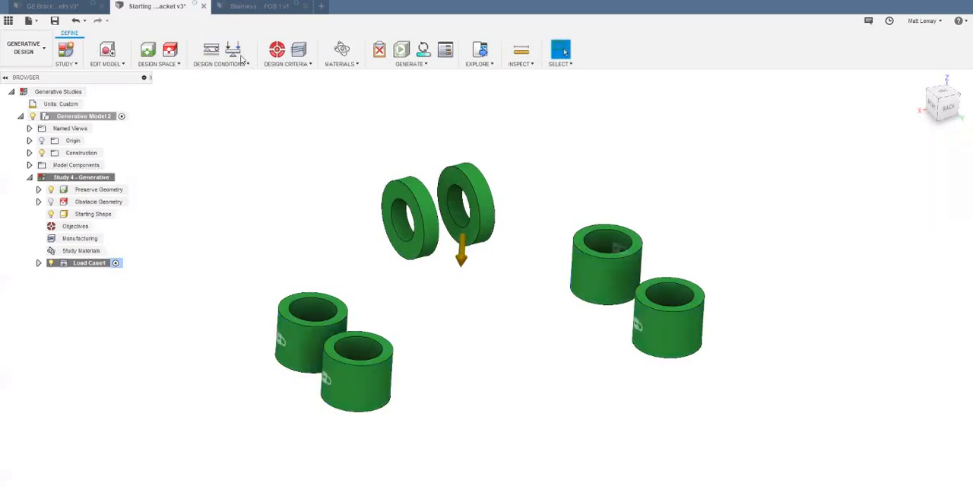
- Start a Force structural load on the inner faces of both lug rings and change its units to lbforce
left_click(233, 49)
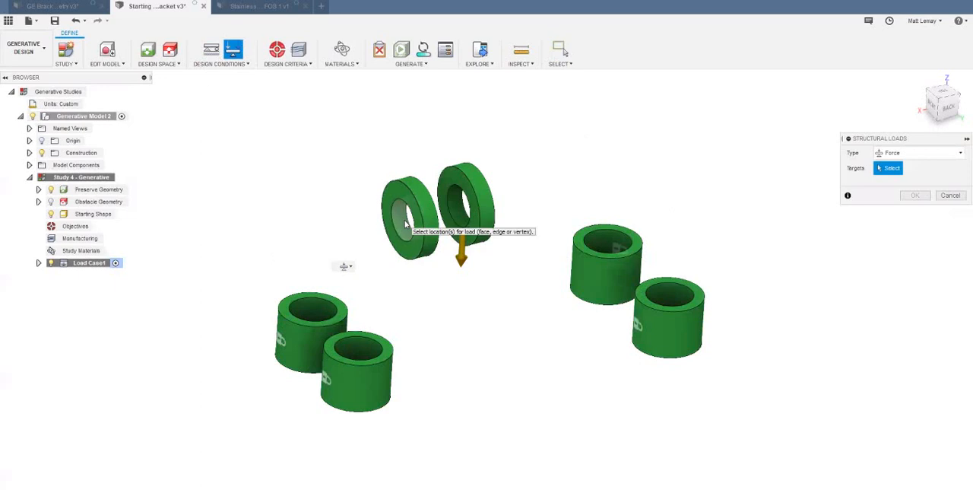
left_click(422, 222)
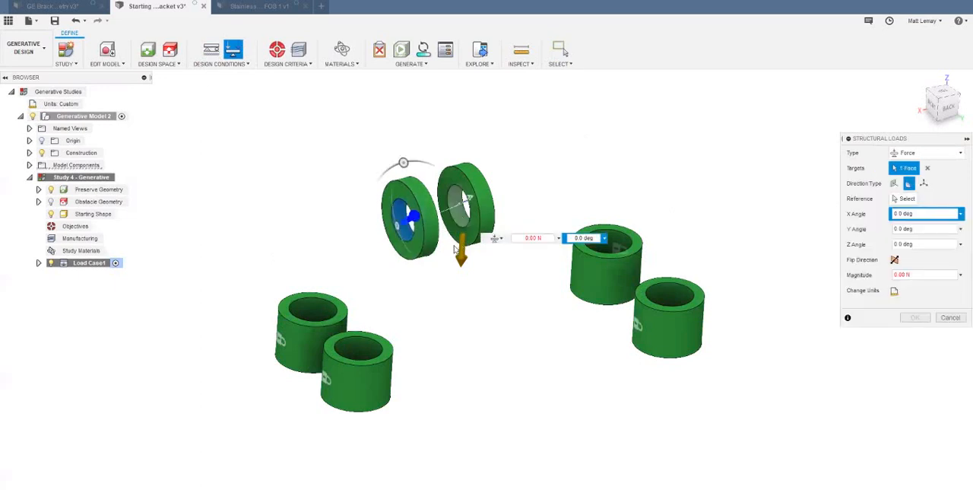
left_click(458, 205)
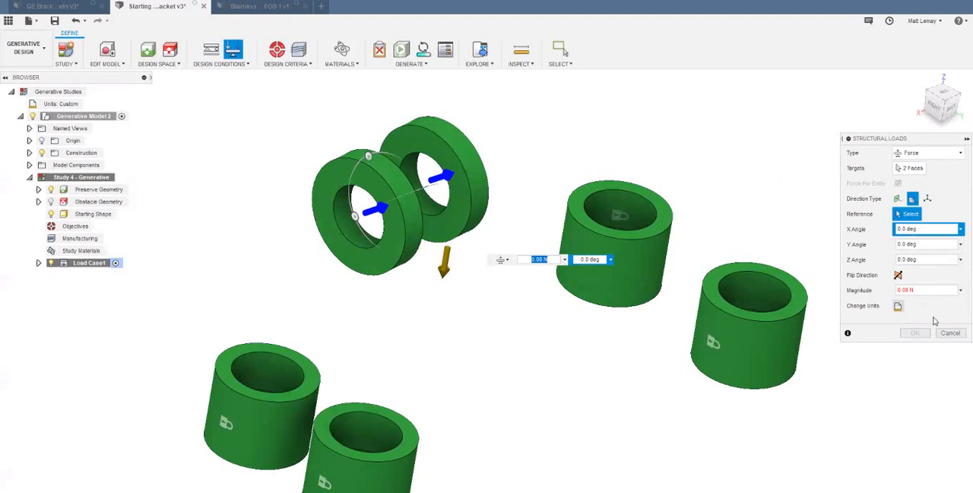
left_click(898, 306)
left_click(934, 306)
left_click(924, 341)
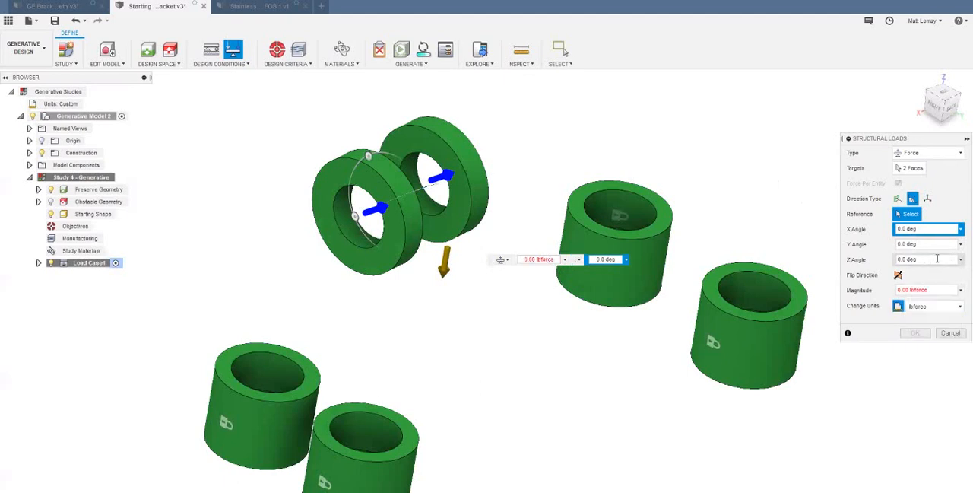
- Define the lug load by vector components and set Fz to 8000 lbforce
left_click(937, 258)
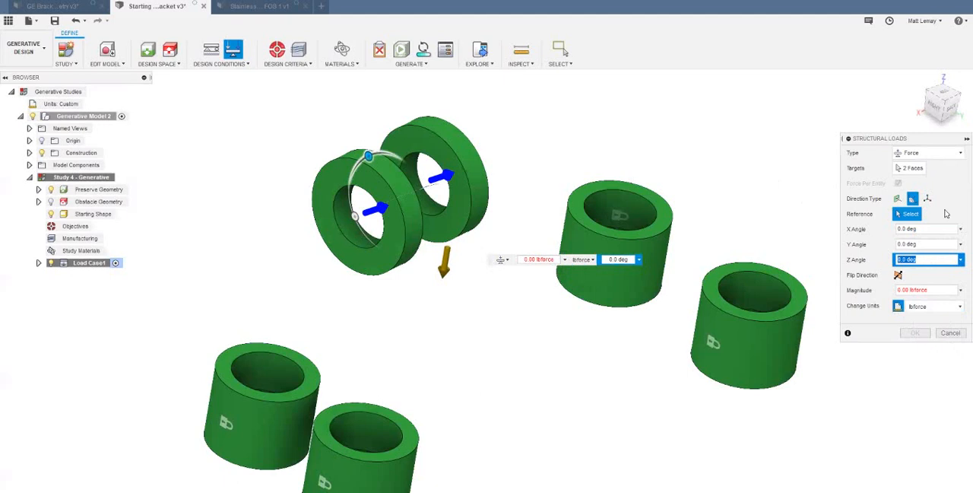
left_click(927, 199)
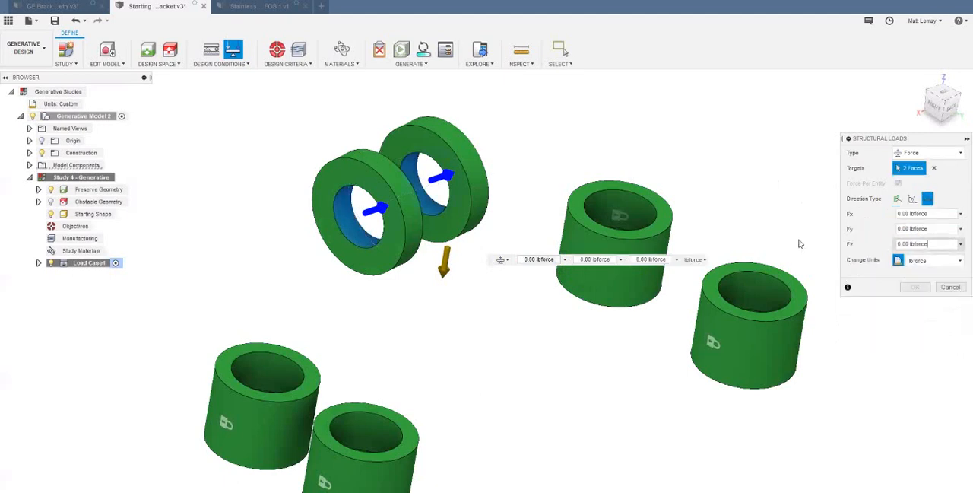
type("8000")
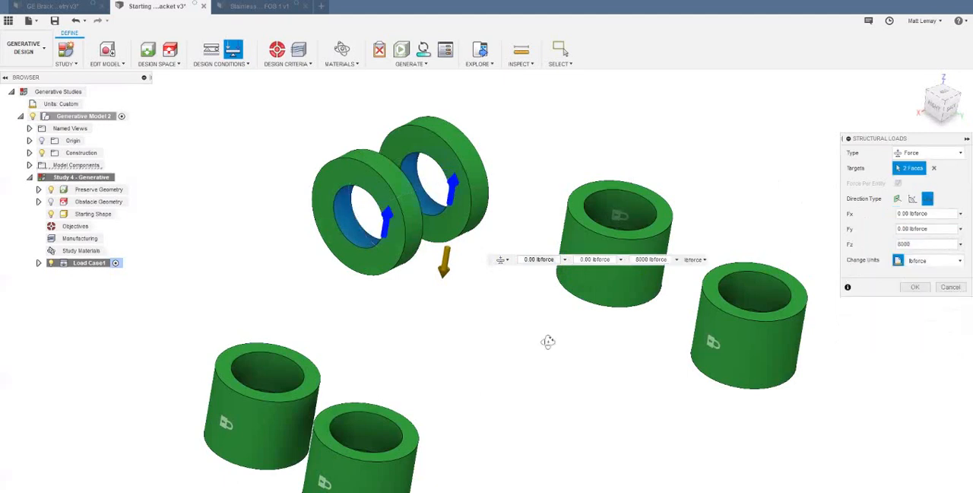
middle_click_drag(547, 341, 535, 342, "shift")
scroll(920, 244, "down", 1)
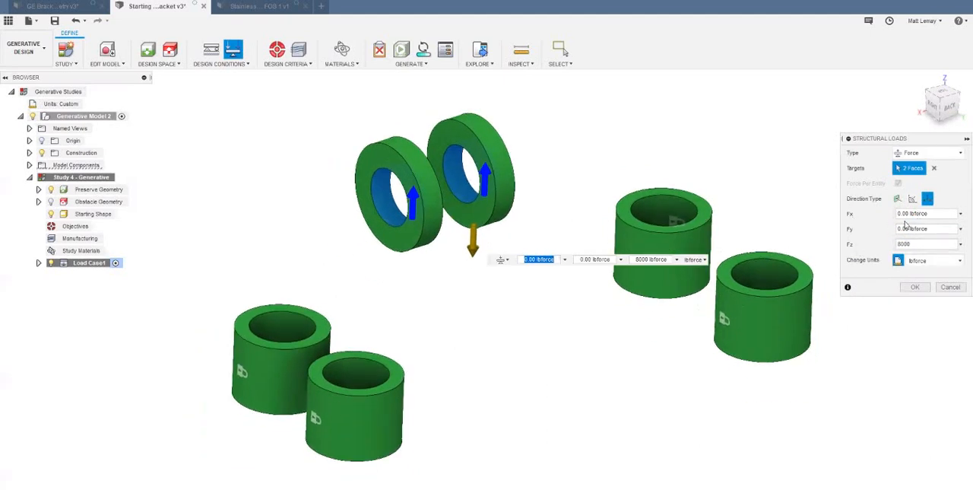
- Redefine the lug force by vector components with Fz at 8000 lbforce and apply the load
left_click(912, 198)
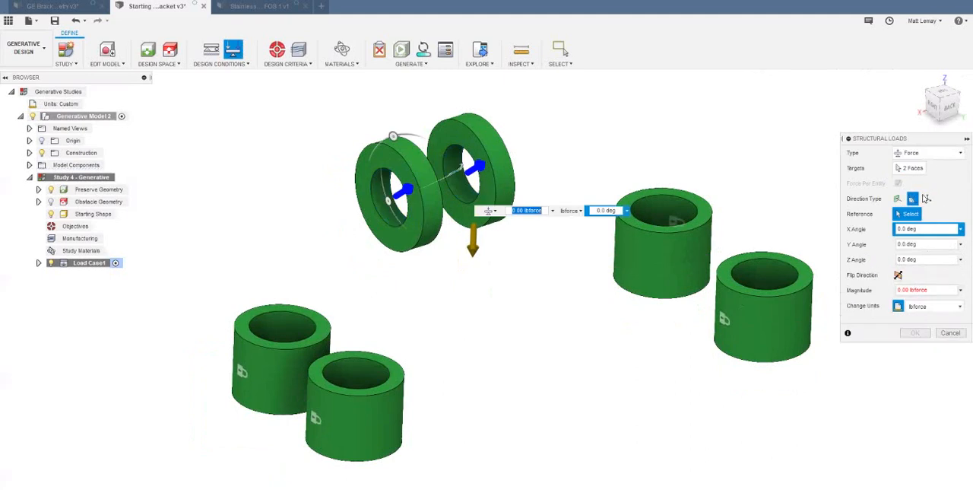
left_click(927, 198)
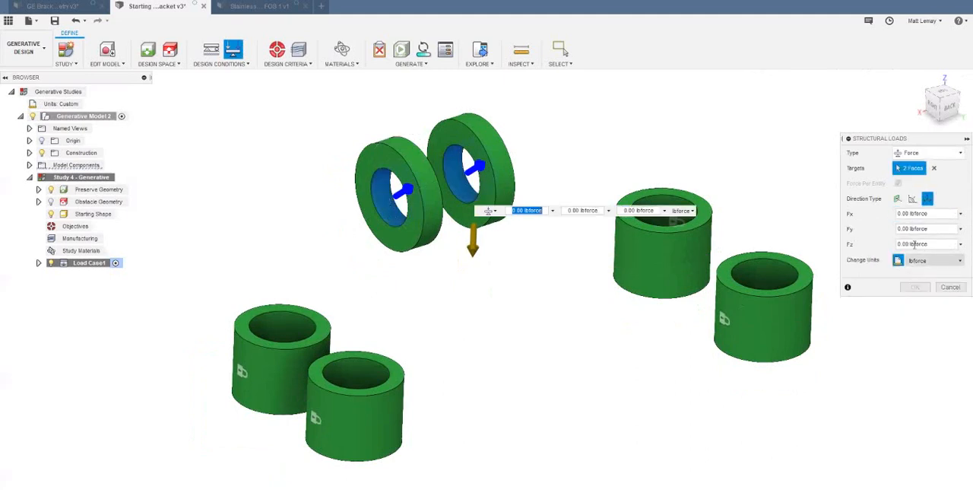
left_click_drag(940, 243, 819, 236)
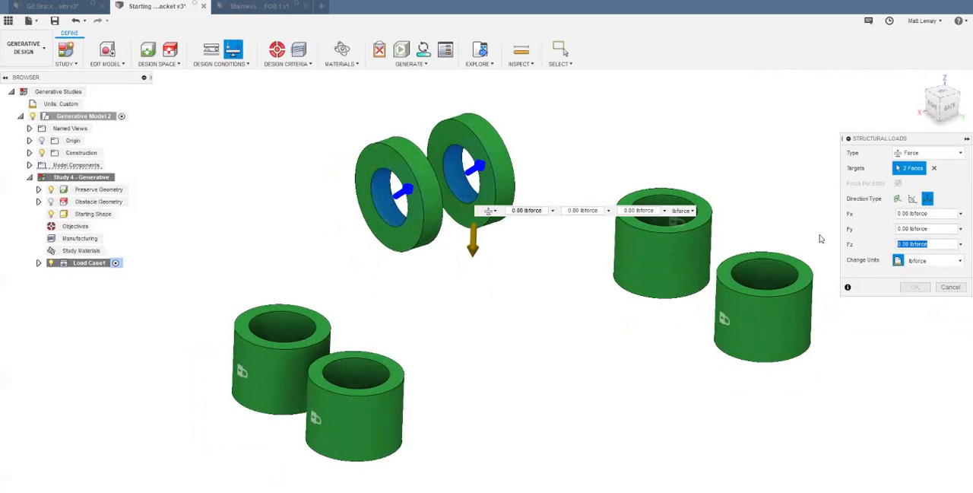
type("800")
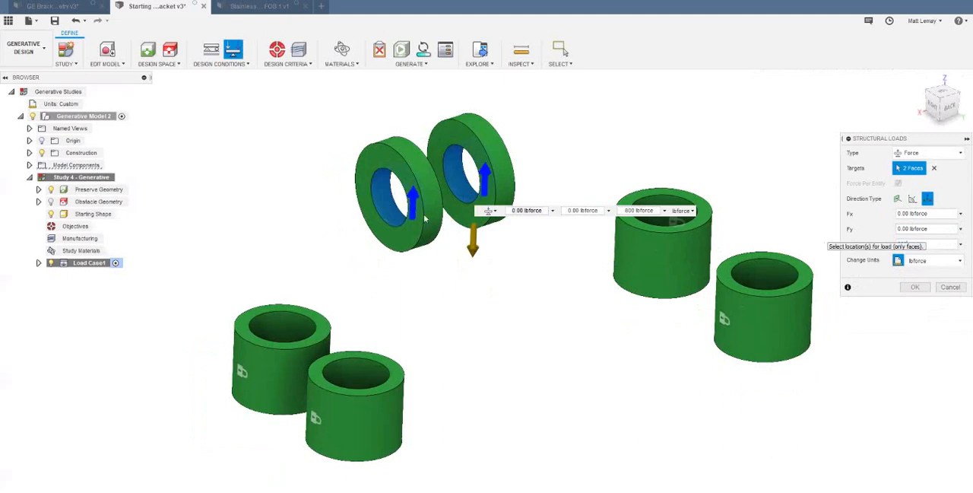
type("0")
scroll(524, 182, "up", 3)
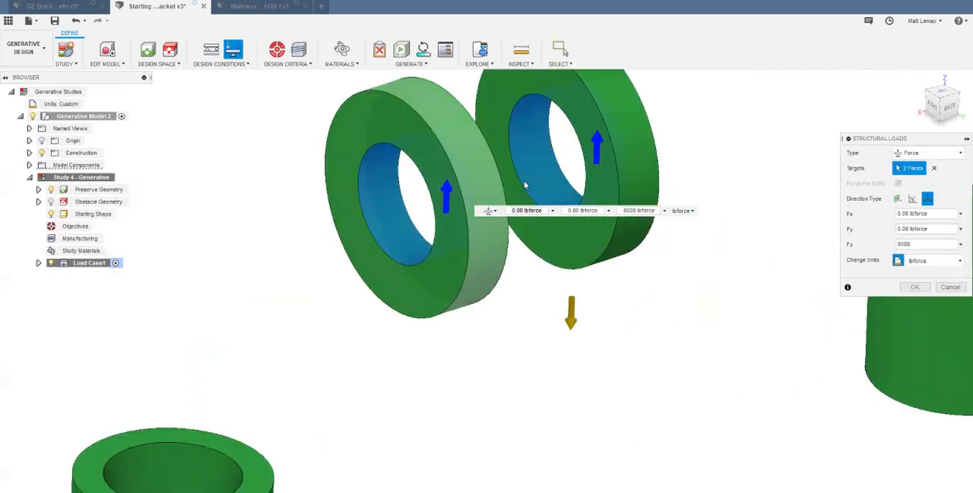
scroll(525, 186, "down", 2)
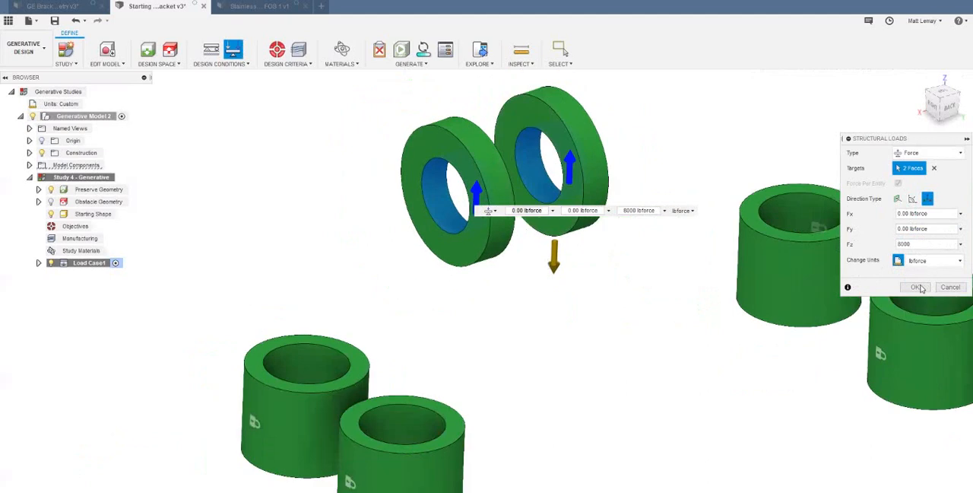
key("Return")
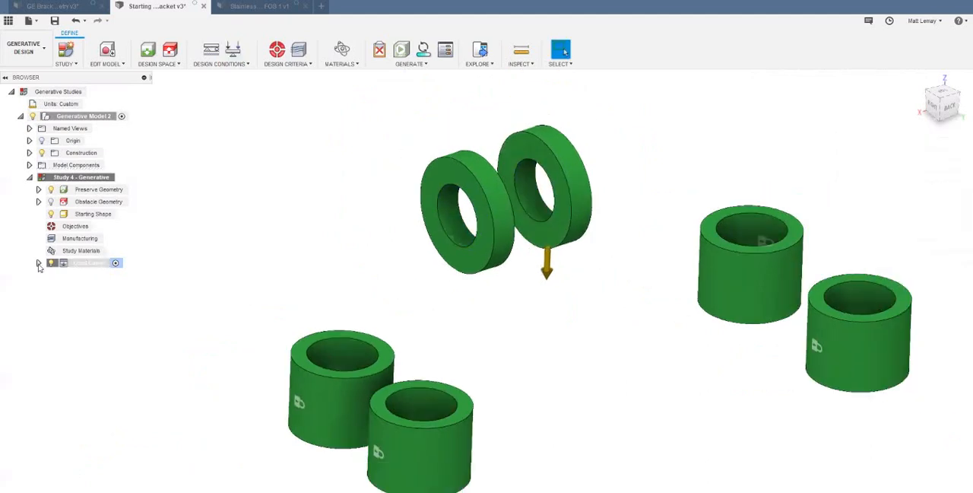
- Expand the loads of Load Case1 and reopen its force to review the direction and vector values on the lug rings
left_click(39, 263)
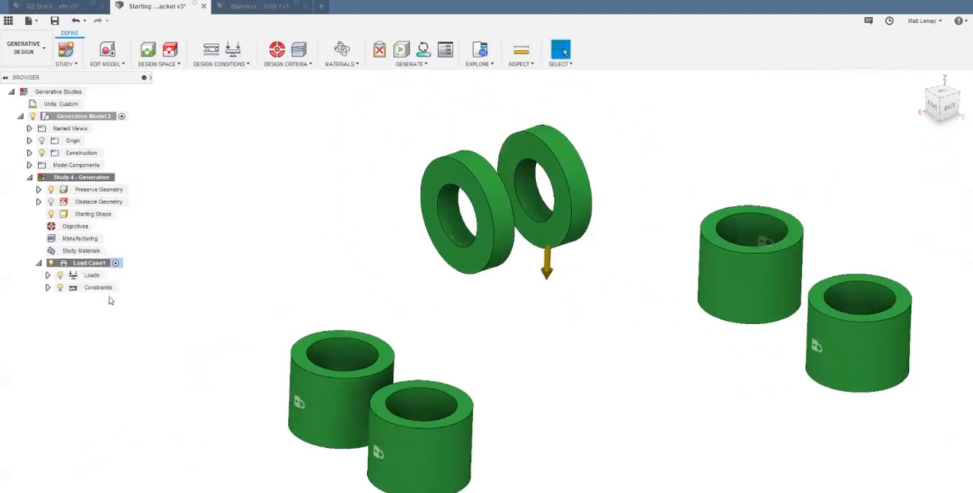
left_click(47, 276)
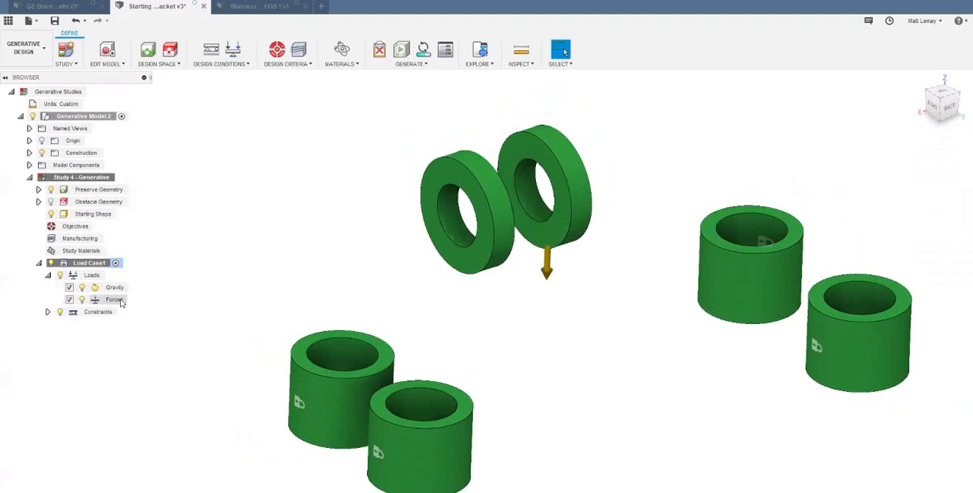
scroll(538, 285, "up", 3)
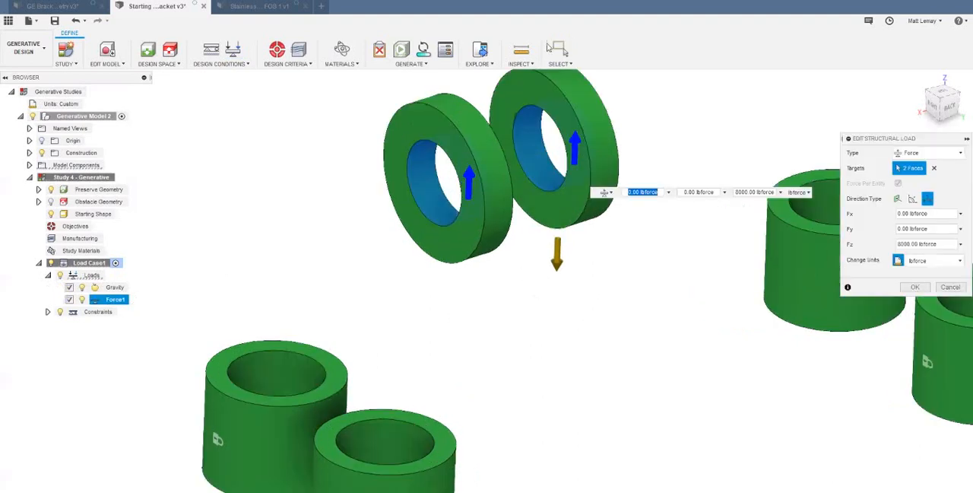
scroll(583, 125, "down", 1)
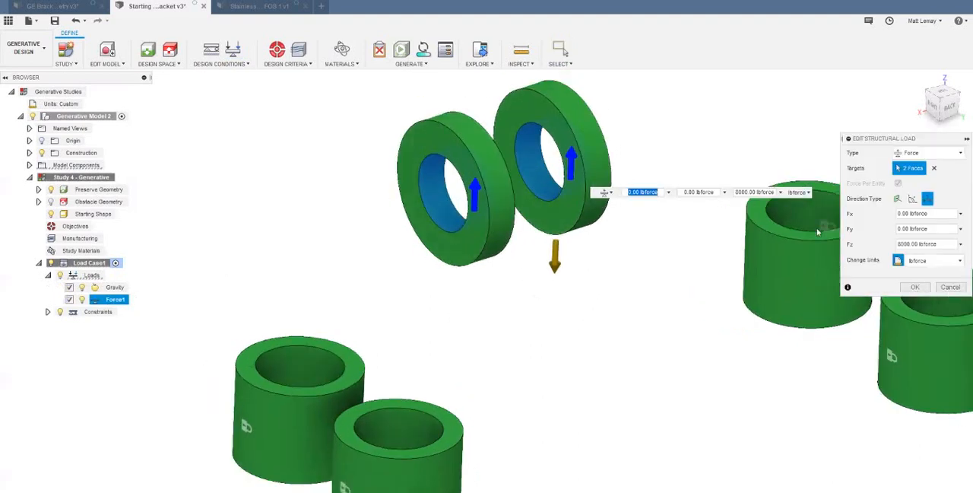
scroll(543, 289, "down", 3)
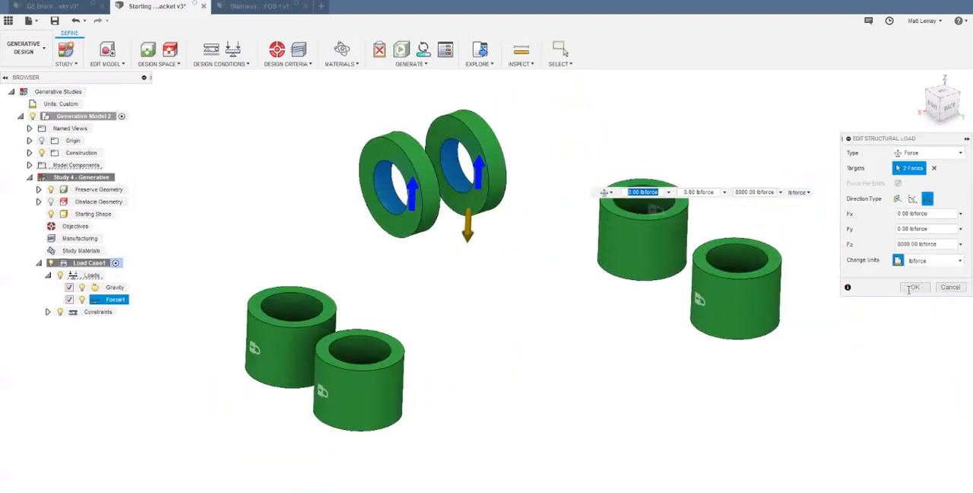
left_click(915, 286)
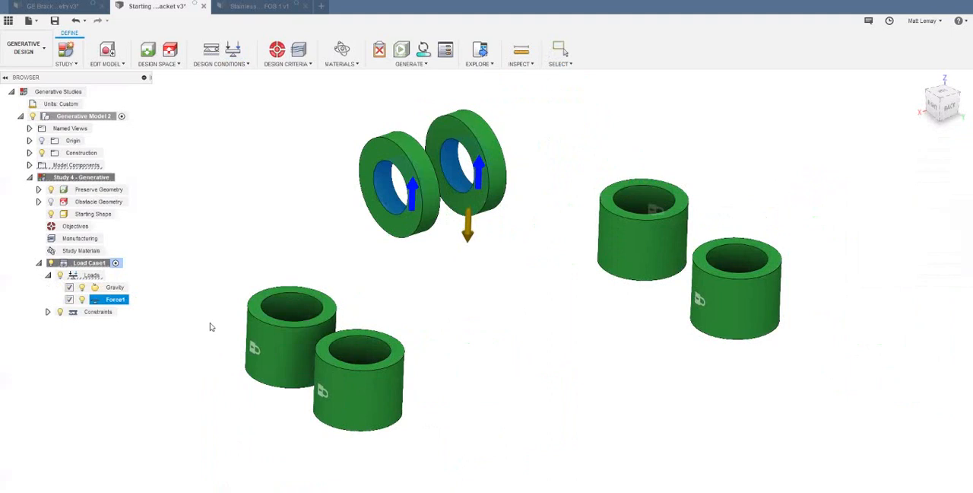
- Clone Load Case1, activate the copy and expand its loads and constraints
right_click(96, 265)
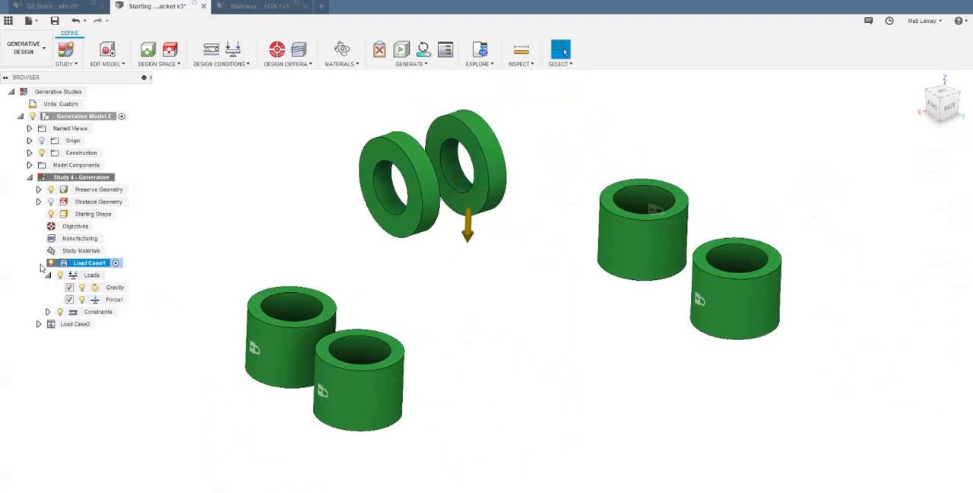
double_click(76, 325)
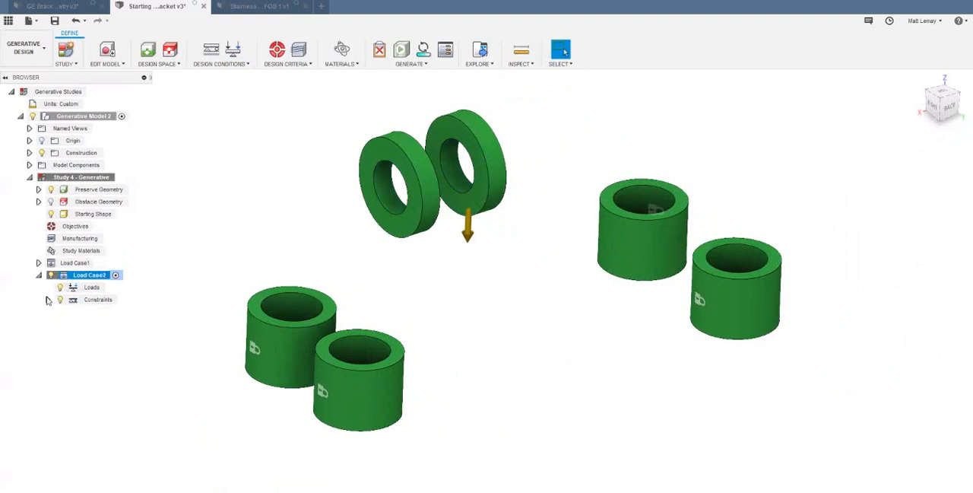
left_click(48, 300)
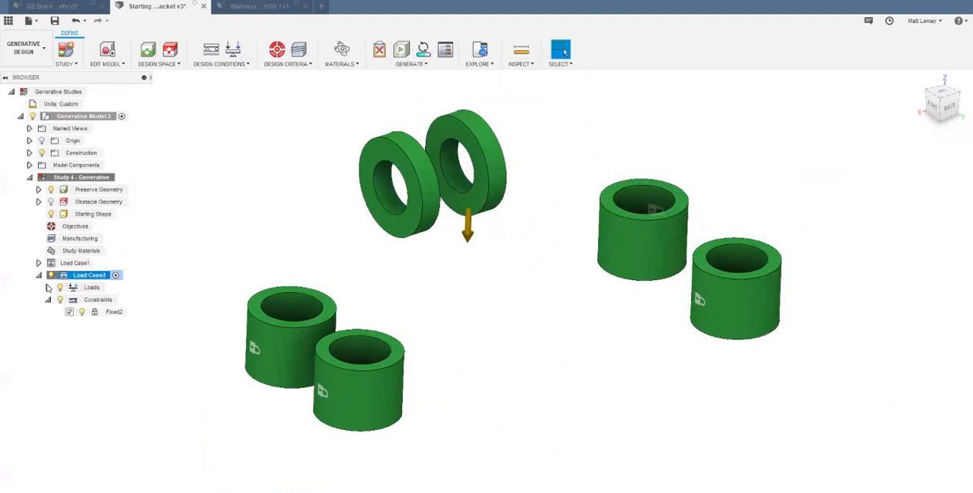
- Edit the lug force in Load Case2 to Fy -8500 lbforce and Fz 0
double_click(116, 312)
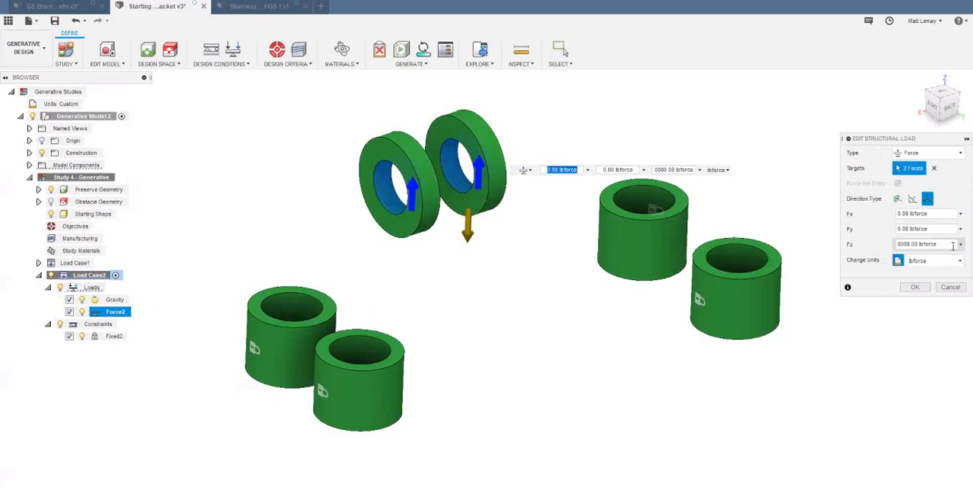
left_click_drag(940, 244, 871, 248)
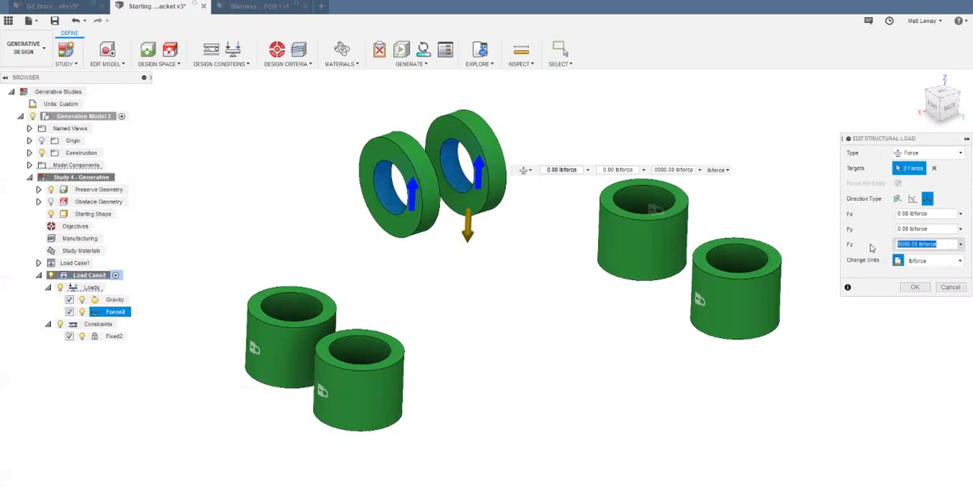
type("0")
key("shift+Tab")
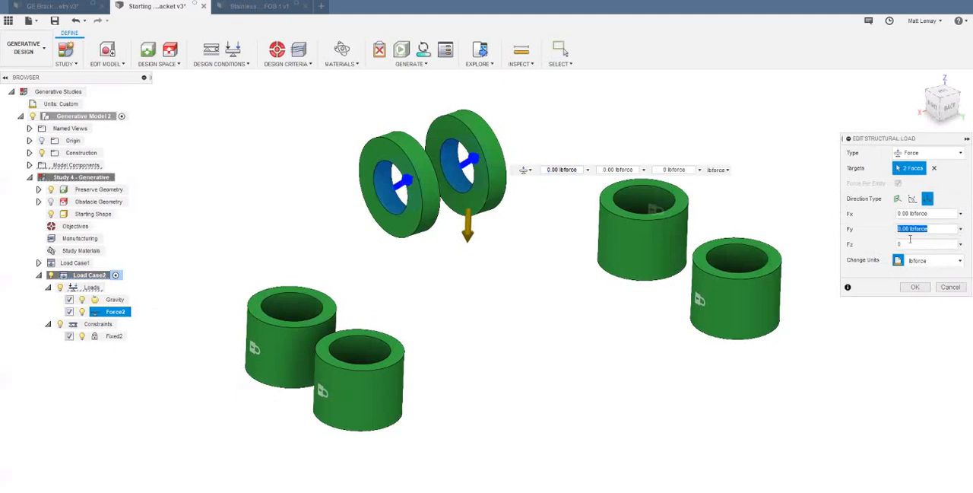
type("-")
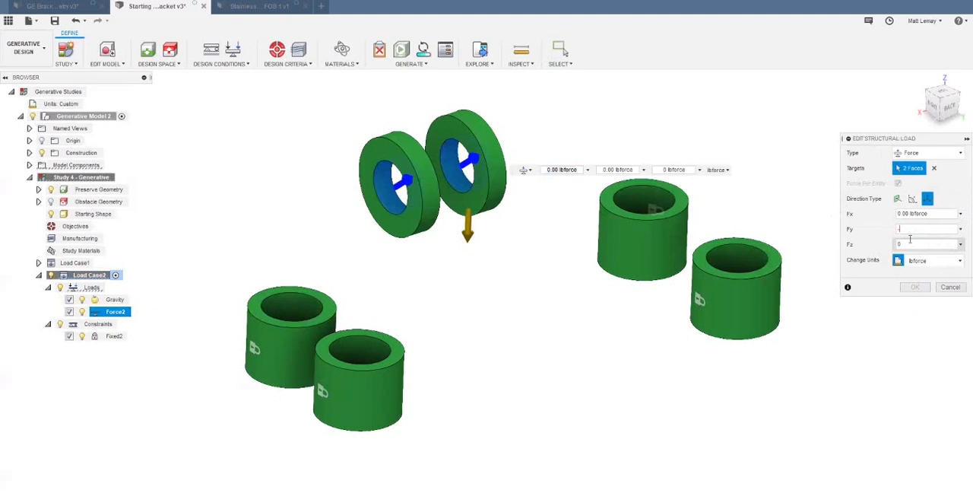
type("8500")
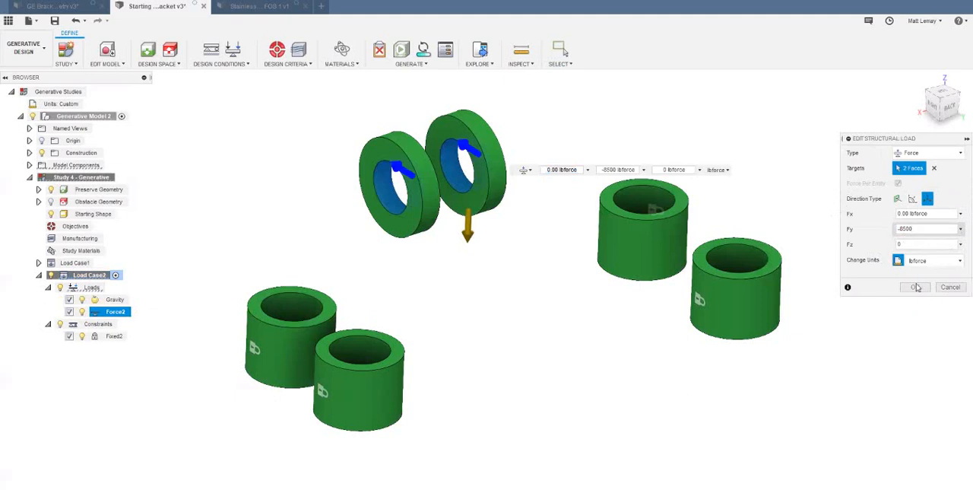
key("Return")
- Reopen the forces of Load Case2 and Load Case1 to compare their load directions on the lug rings
middle_click_drag(366, 197, 364, 216, "shift")
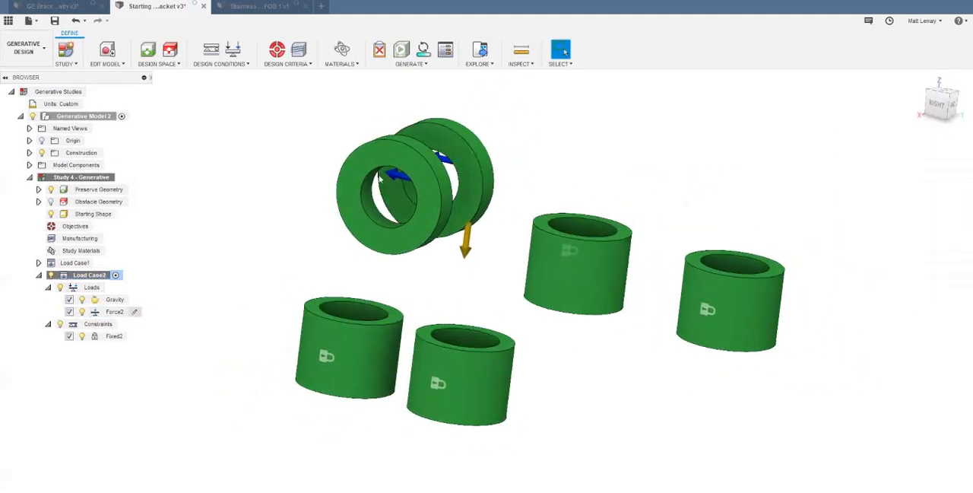
double_click(114, 312)
scroll(438, 176, "up", 3)
middle_click_drag(437, 176, 420, 175, "shift")
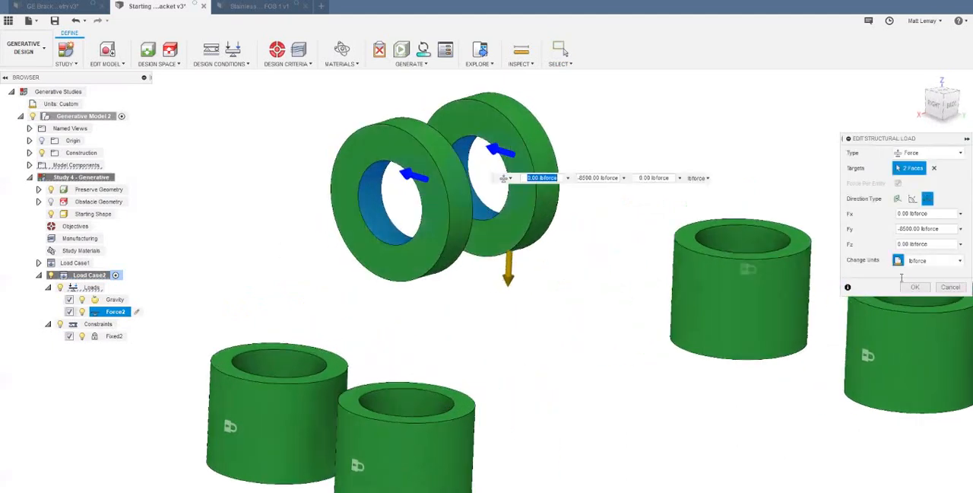
left_click(914, 286)
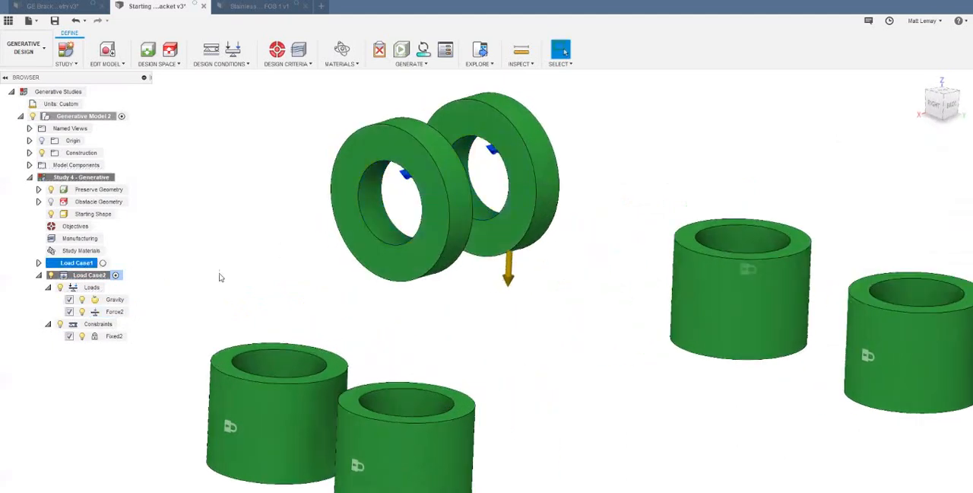
left_click(135, 299)
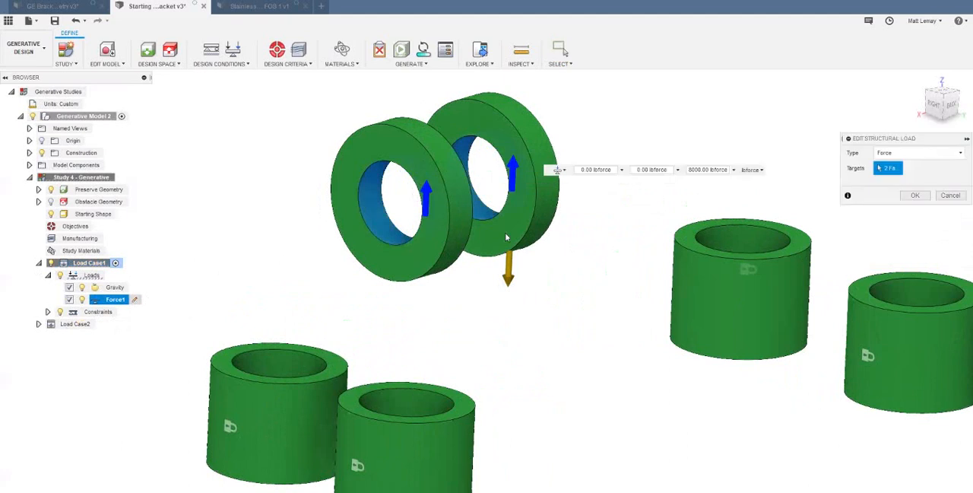
scroll(561, 329, "down", 2)
middle_click_drag(529, 342, 393, 276, "shift")
key("Escape")
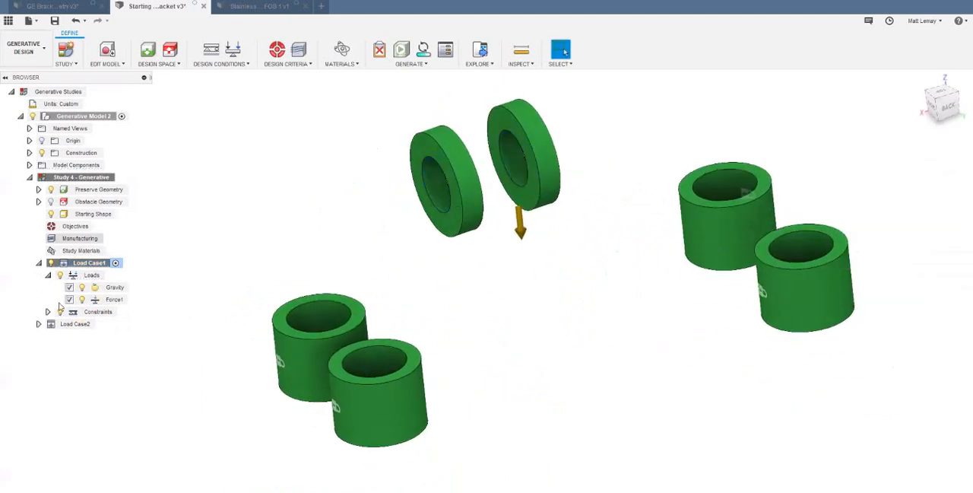
- Clone Load Case2 and activate the copy
left_click(73, 324)
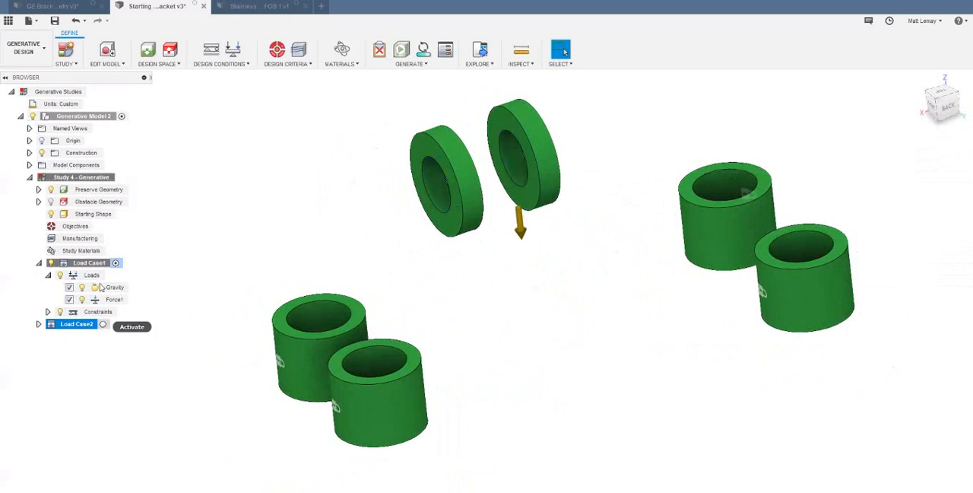
left_click(104, 325)
right_click(99, 275)
left_click(139, 307)
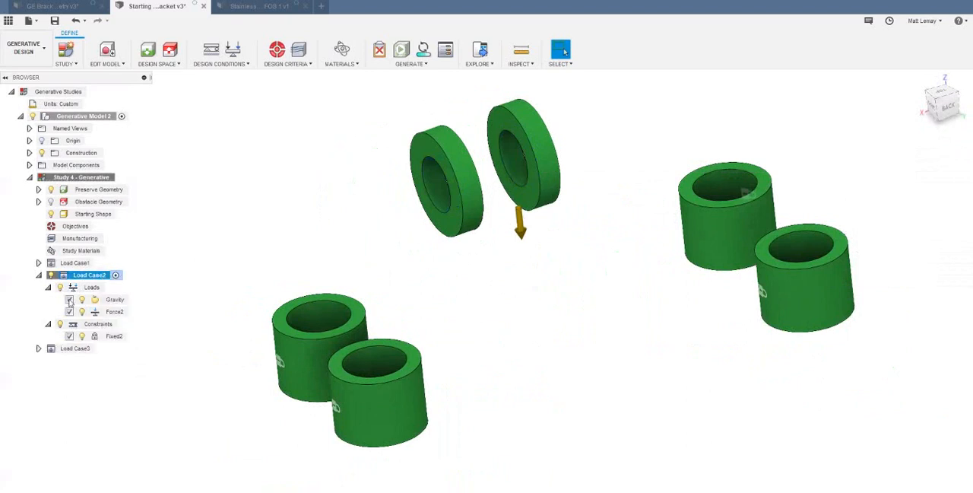
left_click(79, 349)
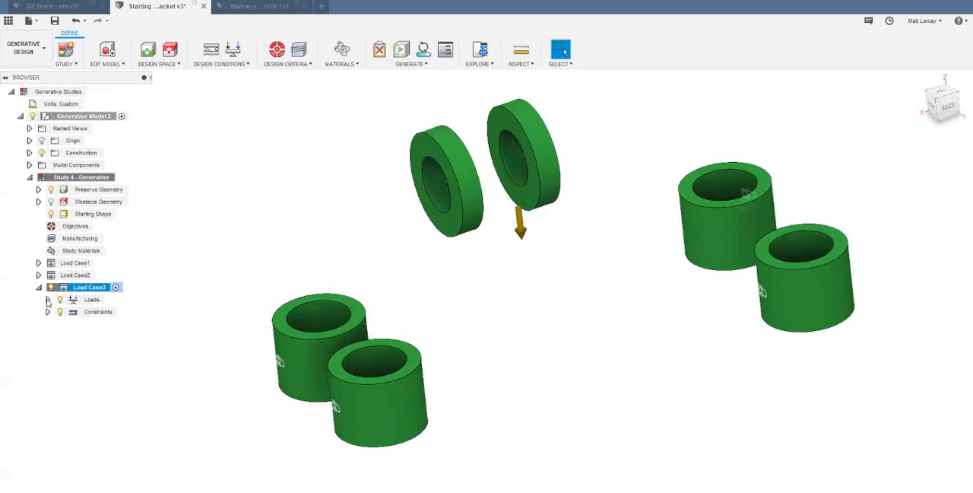
- Edit the lug force in Load Case3 to Fy -7060 lbforce and Fz 6357 lbforce
left_click(48, 300)
double_click(126, 326)
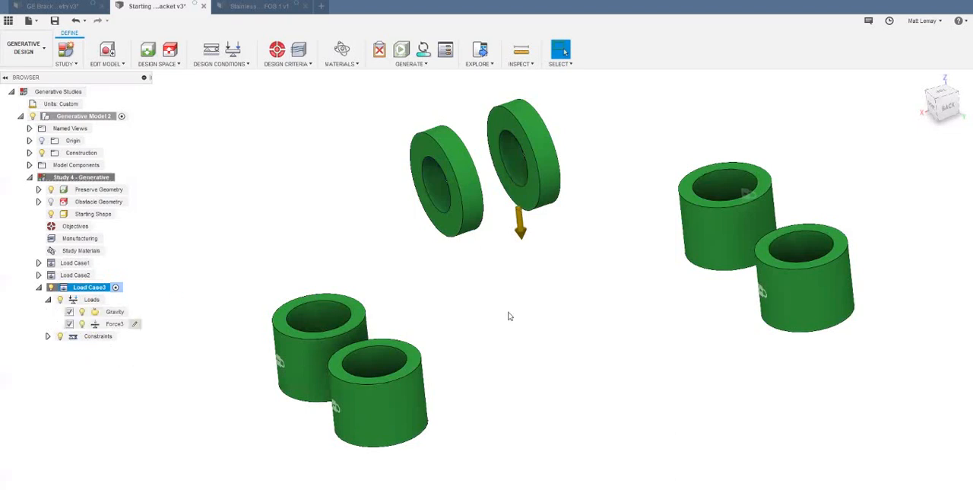
scroll(596, 342, "down", 3)
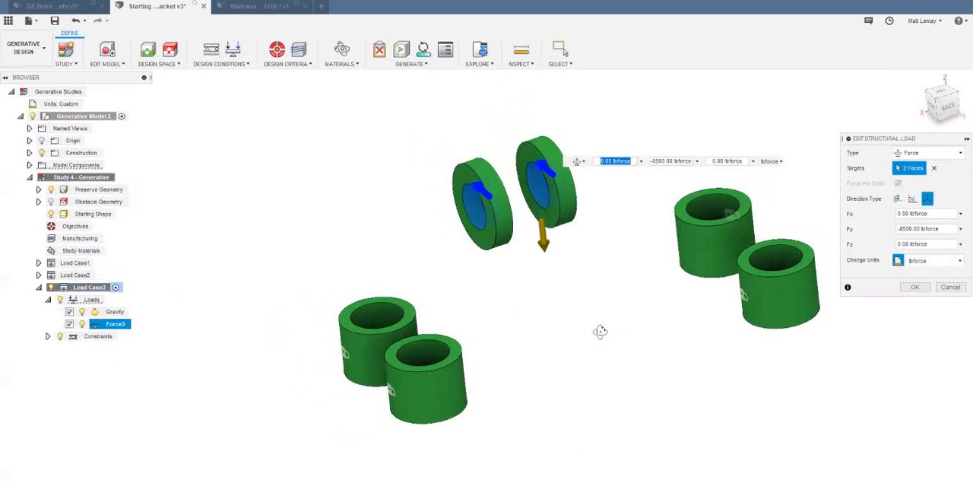
middle_click_drag(600, 332, 618, 321, "shift")
key("Tab")
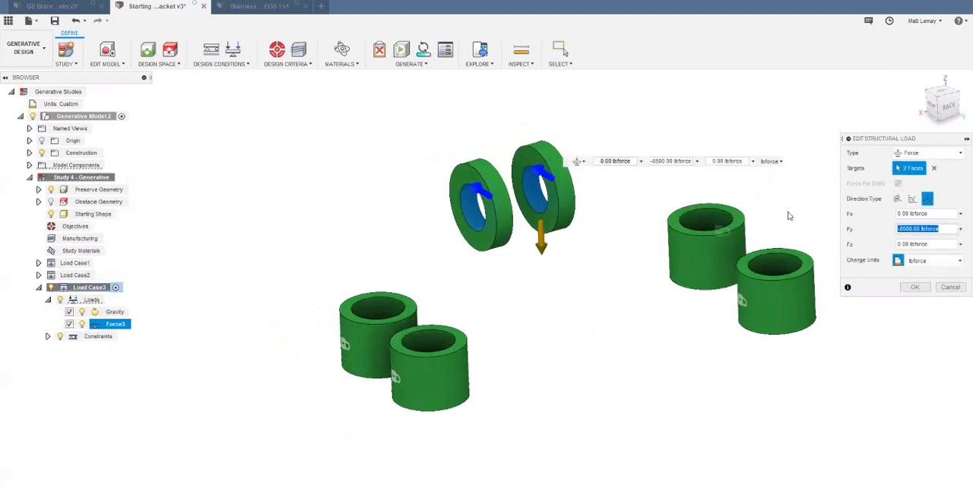
type("-700")
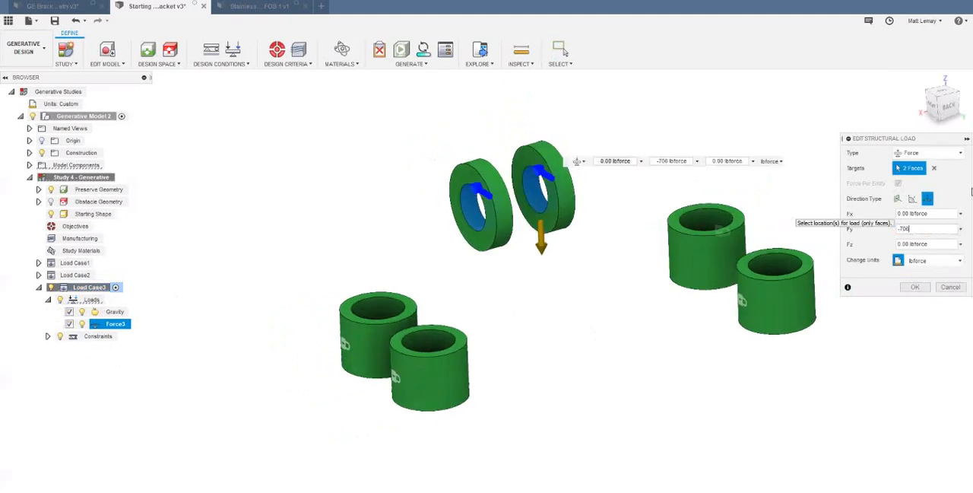
type("0")
key("Tab")
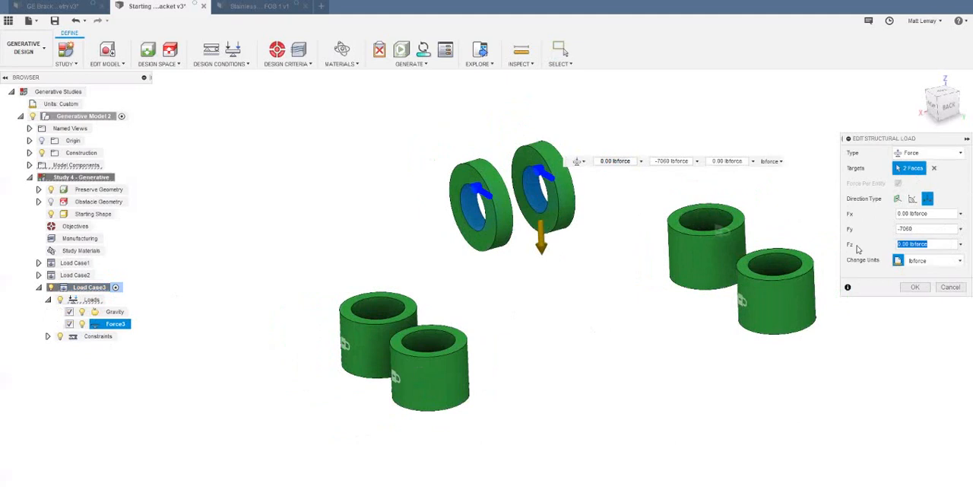
type("6357")
middle_click_drag(567, 328, 477, 194, "shift")
scroll(481, 197, "up", 3)
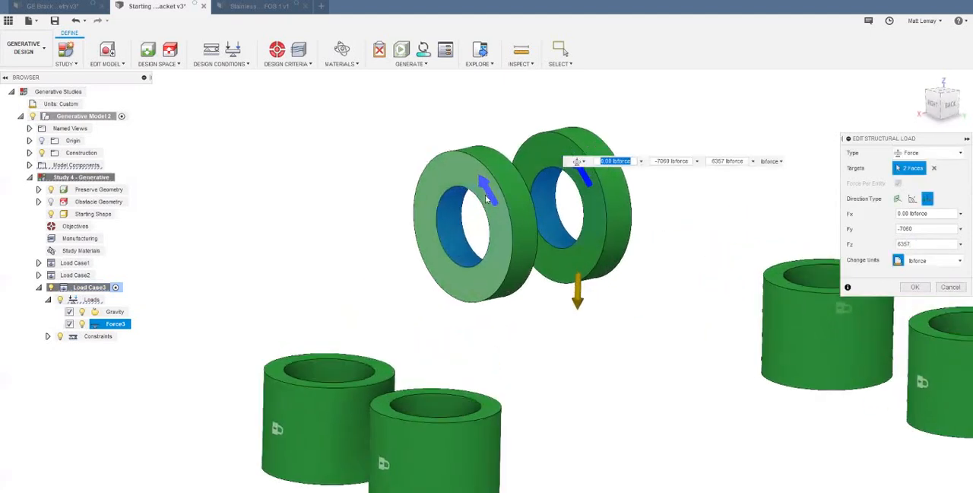
scroll(480, 196, "down", 2)
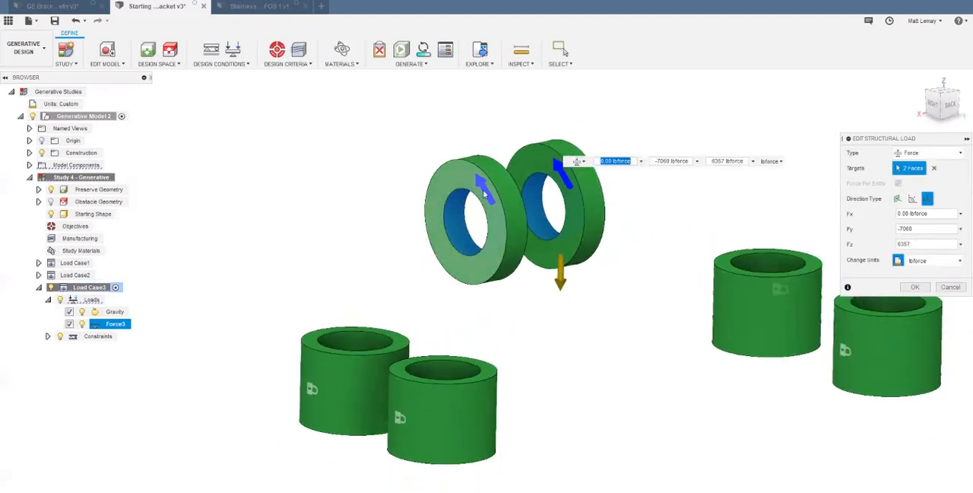
scroll(500, 218, "down", 1)
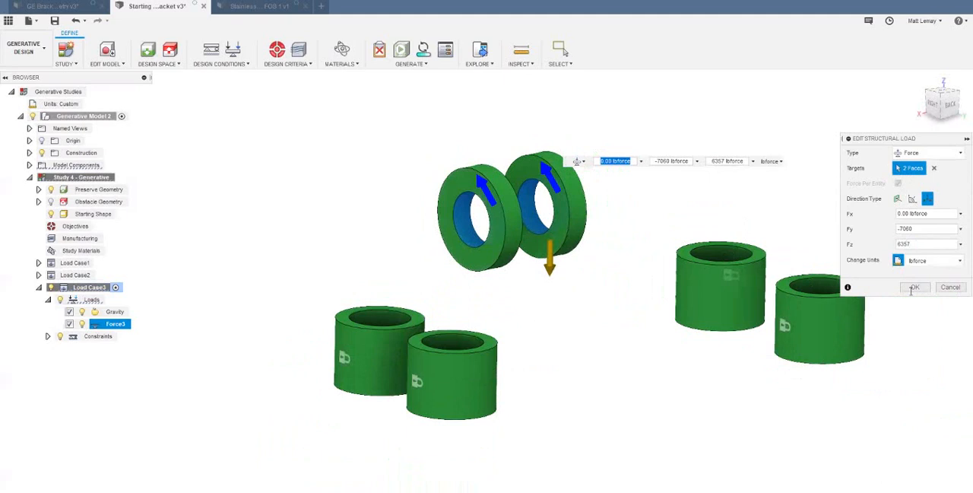
left_click(914, 287)
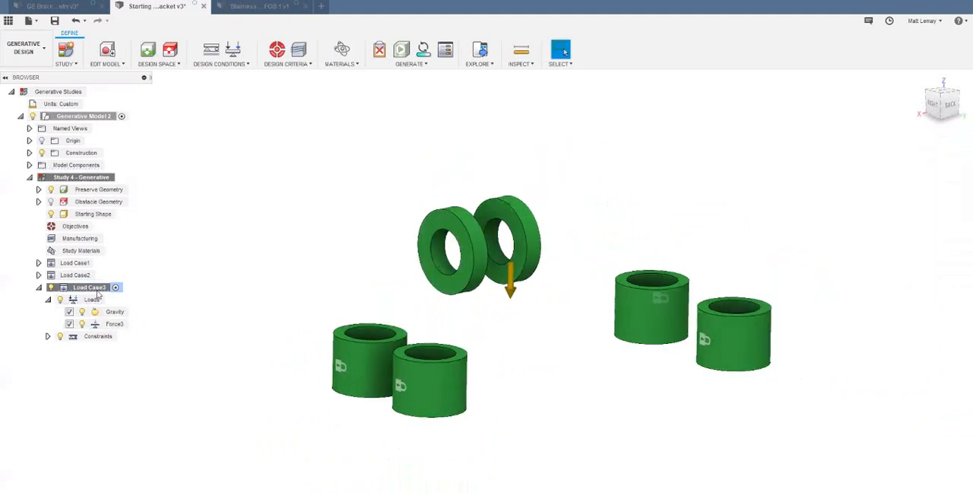
- Create a new empty Load Case4, collapse Load Case3 and expand the new case's loads and constraints
right_click(97, 288)
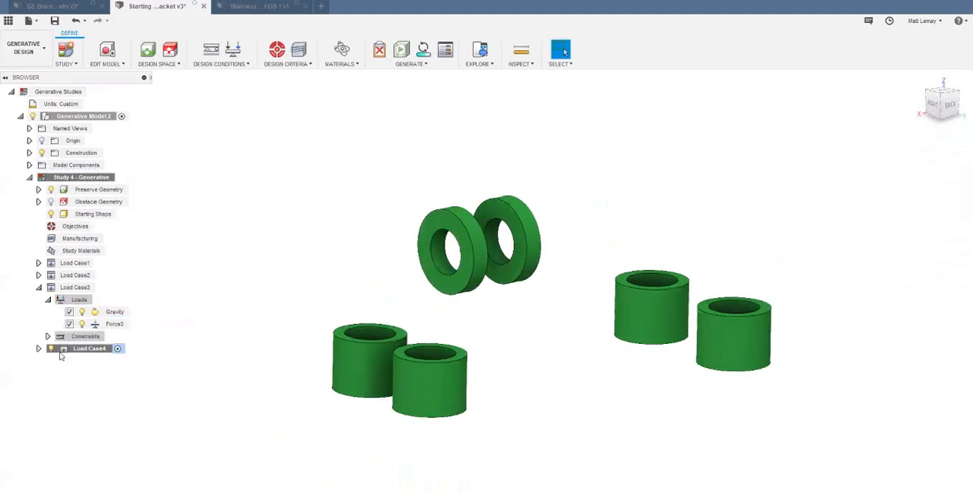
left_click(38, 289)
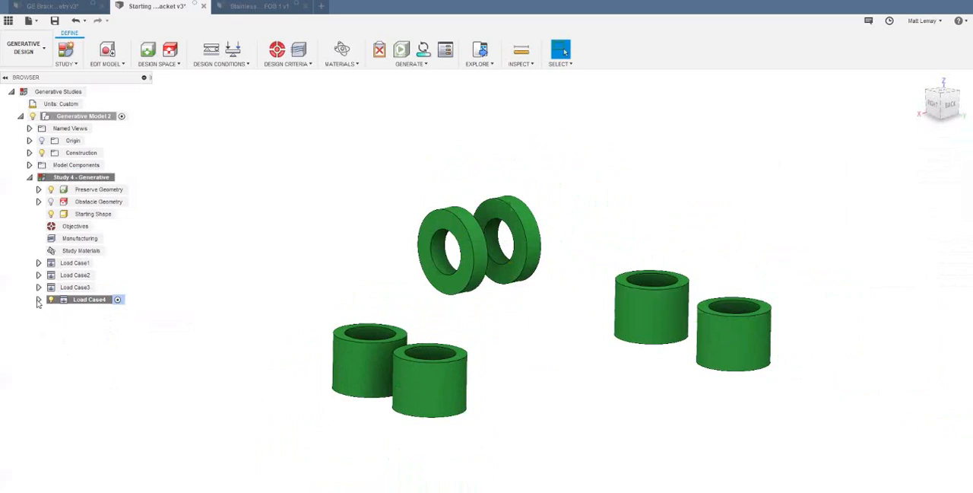
left_click(39, 299)
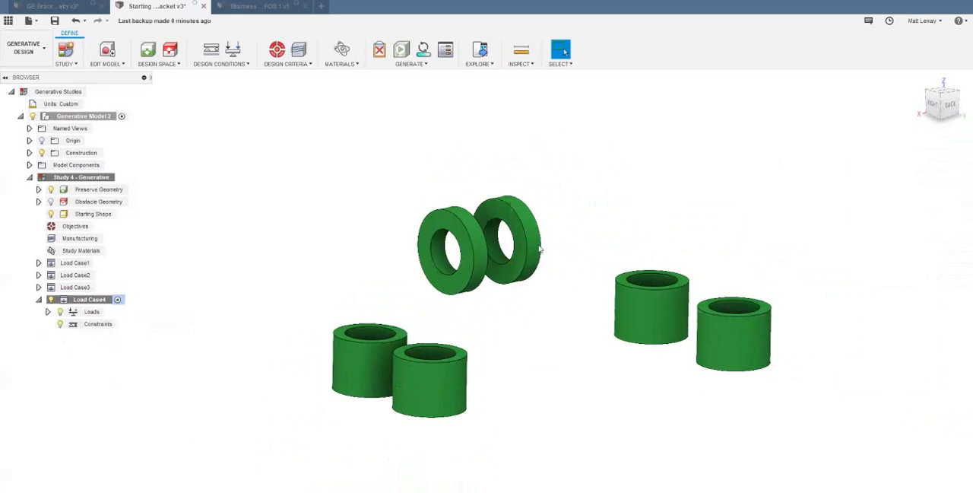
left_click(77, 313)
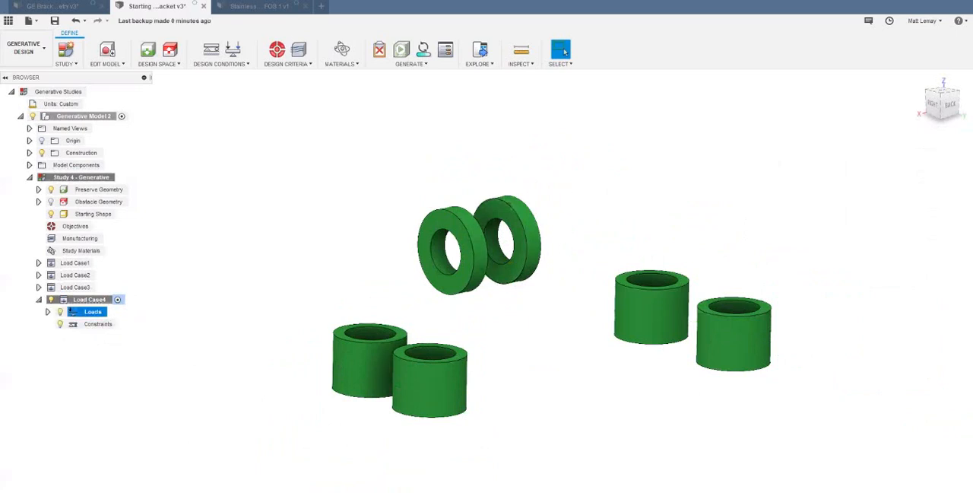
- Add a fixed constraint in Load Case4 to the outer cylindrical faces of the four bolt bosses
left_click(211, 49)
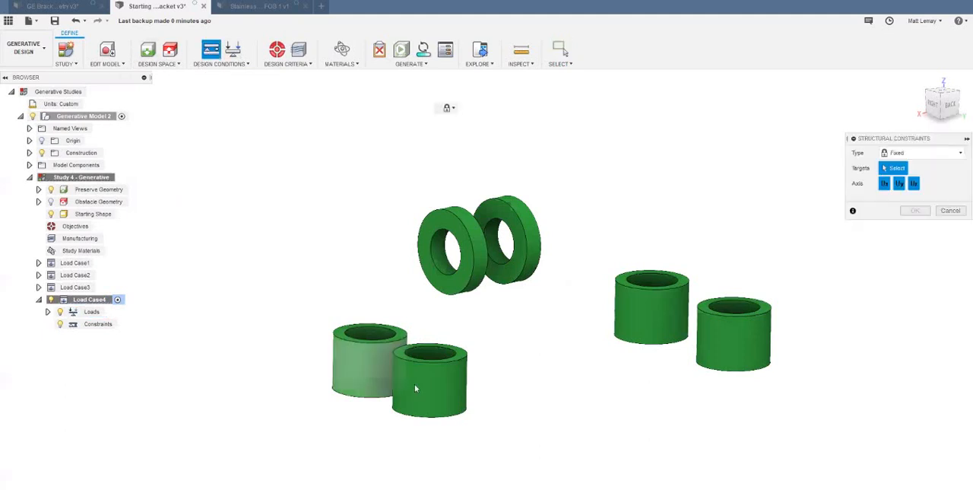
left_click(411, 381)
left_click(646, 326)
left_click(732, 343)
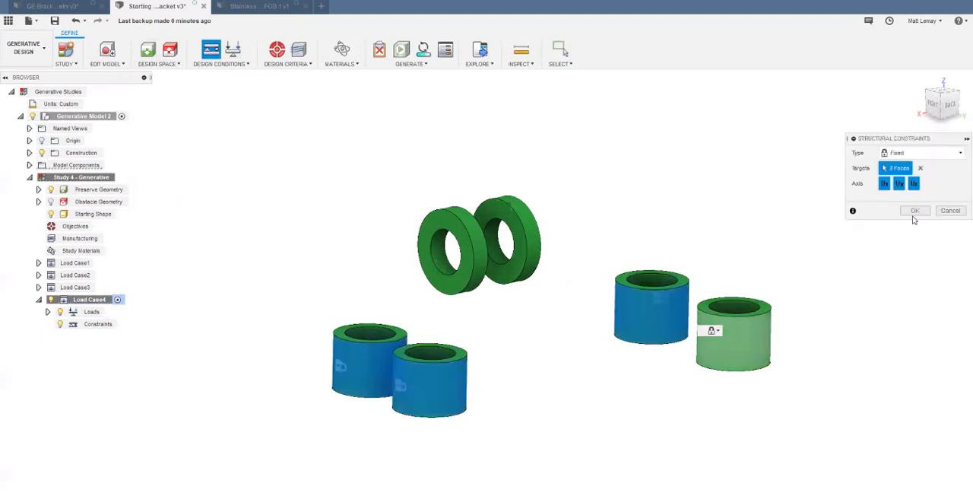
left_click(915, 211)
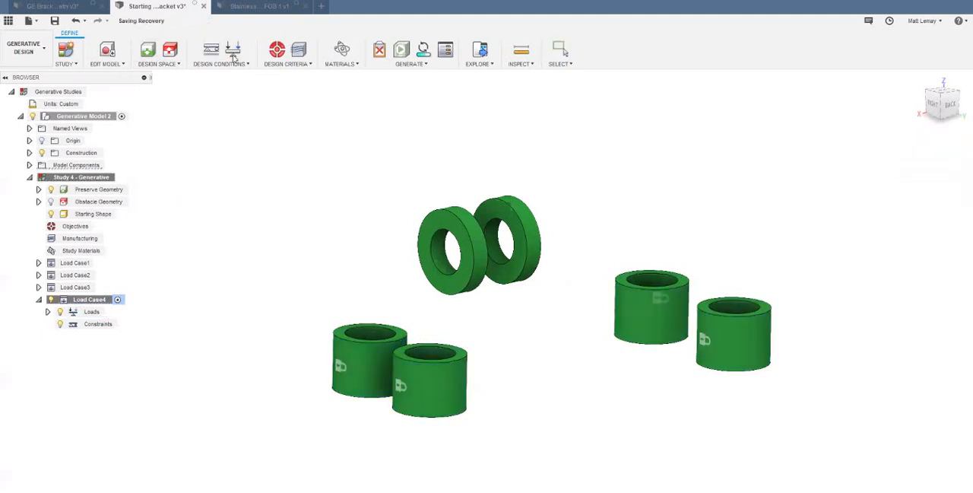
- Apply a vector force to the inner face of the nearer lug ring, in lbforce units with Fy 1400
left_click(234, 49)
scroll(304, 156, "down", 2)
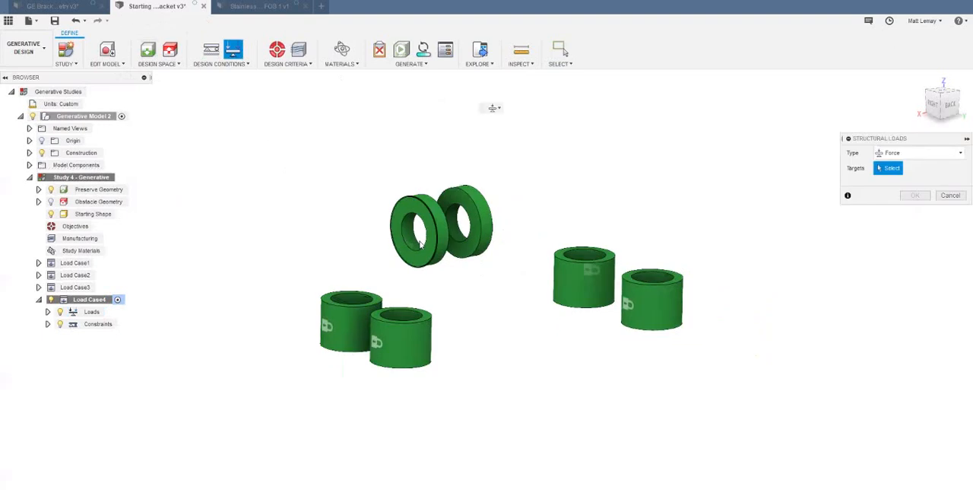
scroll(418, 245, "up", 5)
scroll(514, 363, "down", 3)
left_click(454, 279)
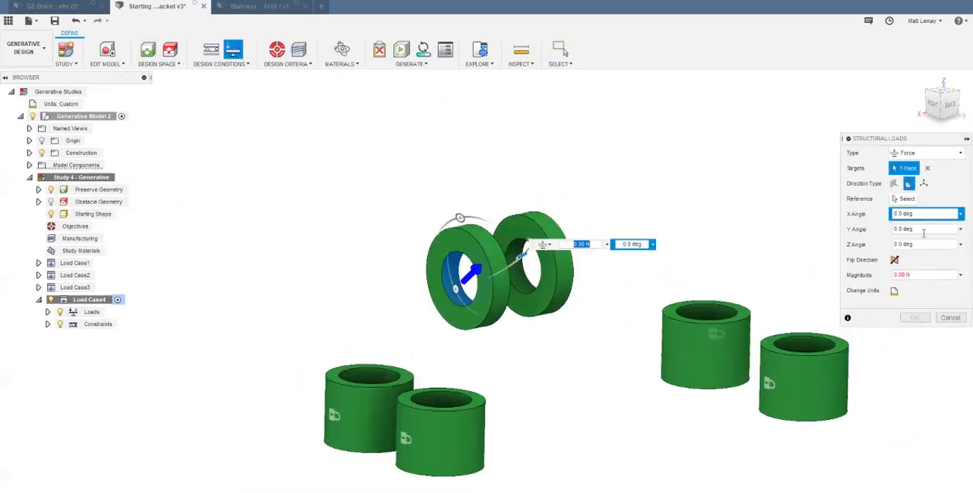
left_click(924, 184)
left_click(895, 244)
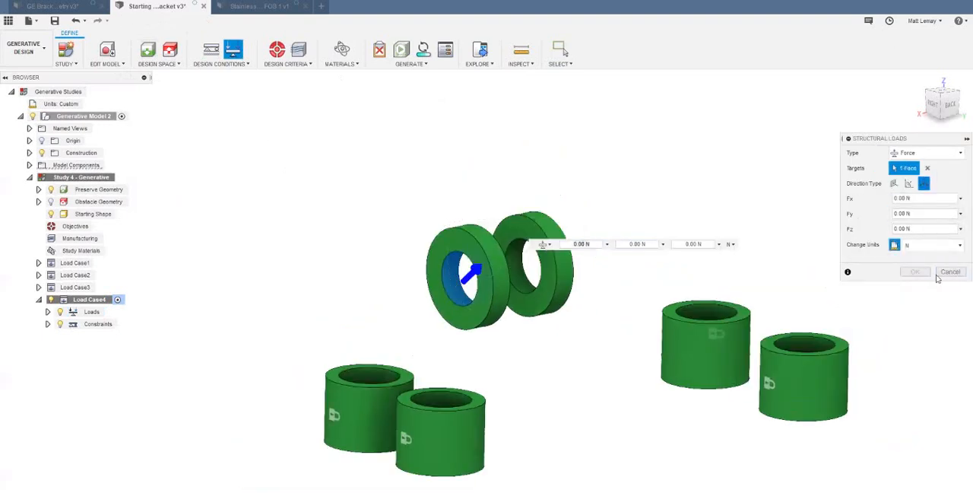
left_click(941, 245)
left_click(924, 281)
left_click(936, 213)
type("1400")
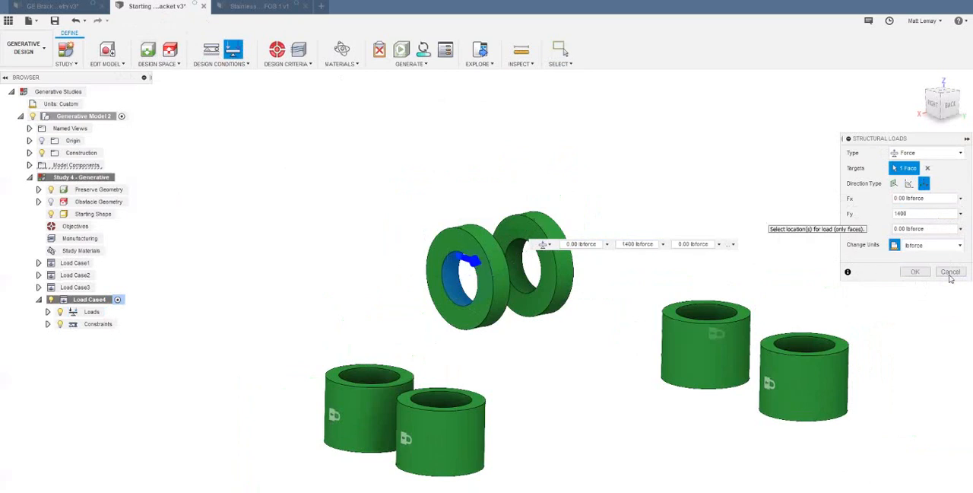
left_click(915, 272)
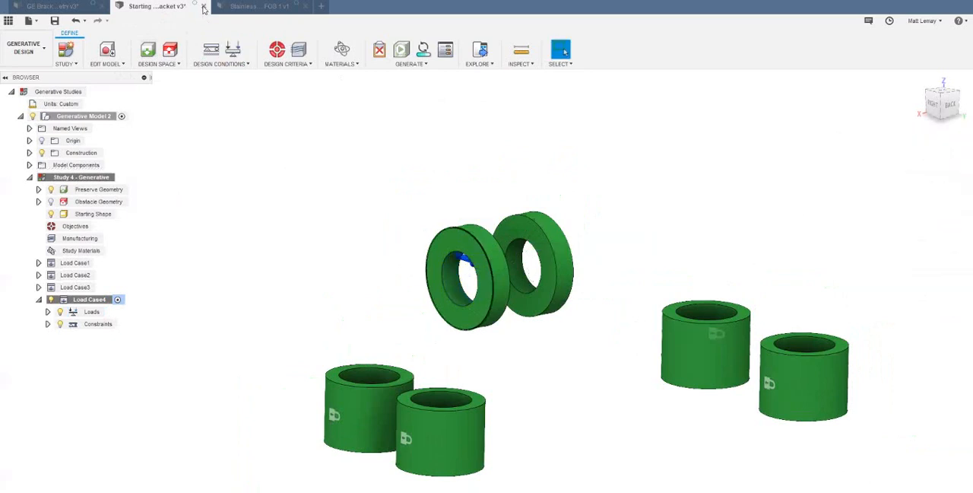
- Apply an opposing vector force to the inner face of the other lug ring, in lbforce units with Fy -1400
left_click(233, 49)
left_click(519, 254)
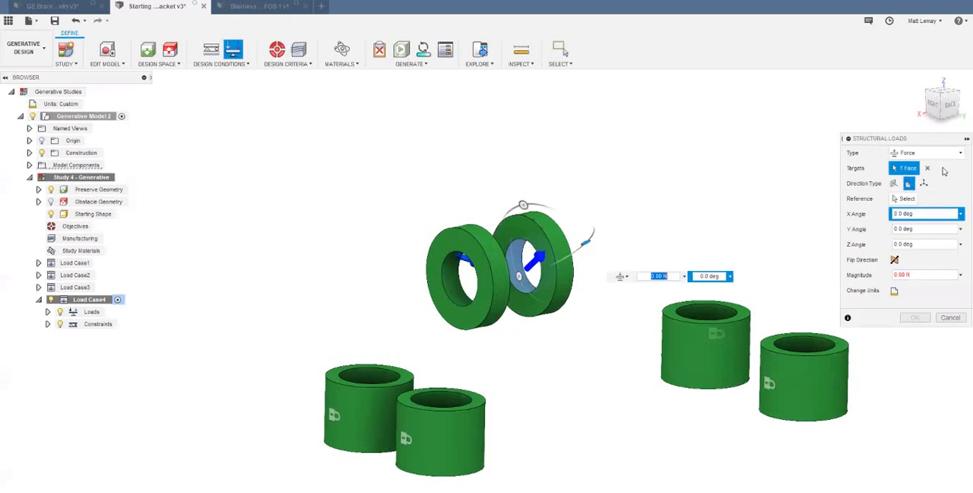
left_click(924, 184)
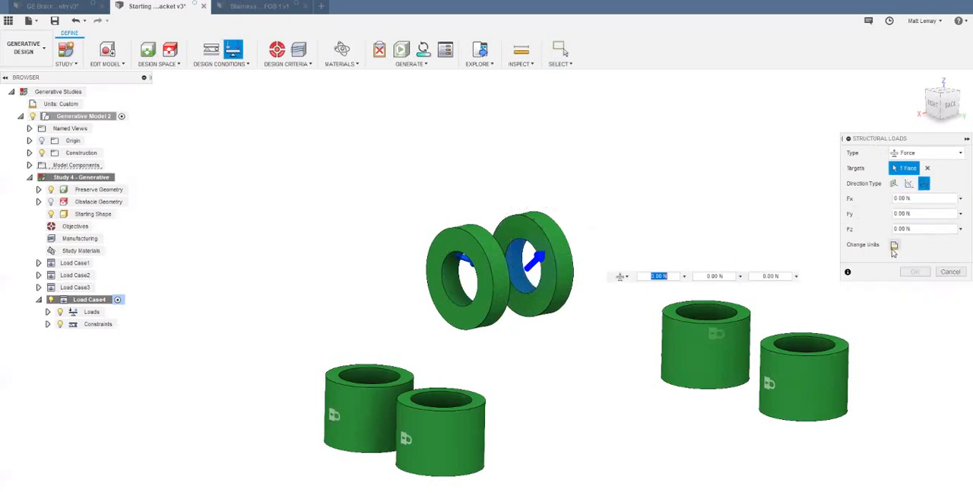
left_click(894, 245)
left_click(928, 245)
left_click(923, 280)
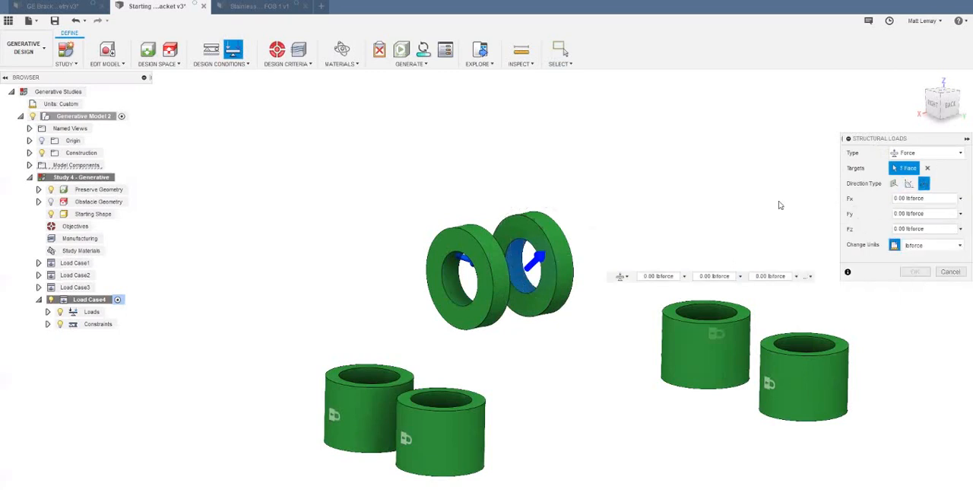
key("shift+Tab")
key("shift+Tab")
type("-1")
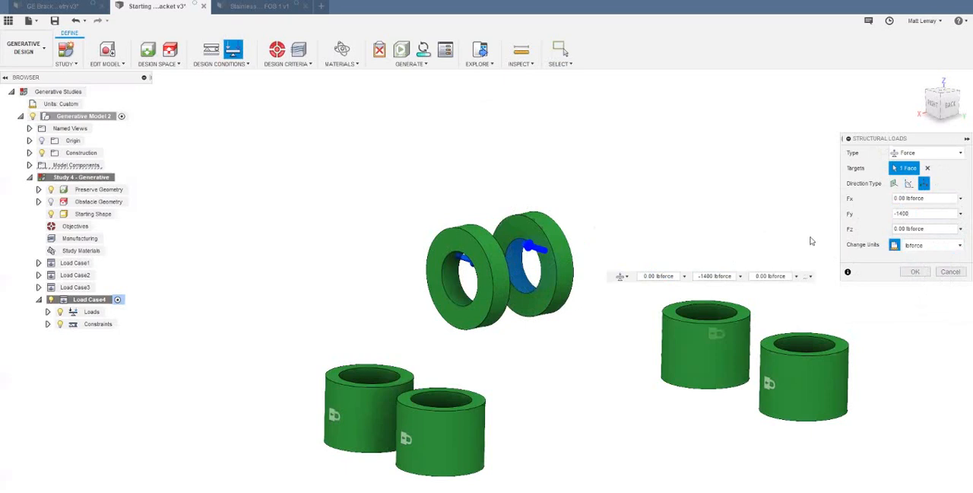
key("Return")
- Examine the available structural load types, such as Moment and Bearing Load, without adding a load
scroll(721, 203, "down", 3)
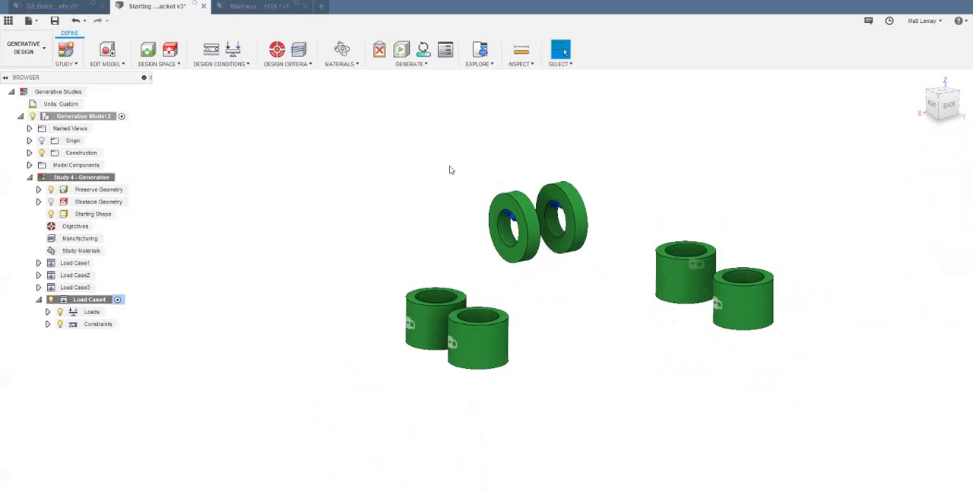
middle_click_drag(662, 165, 710, 187, "shift")
scroll(701, 176, "up", 3)
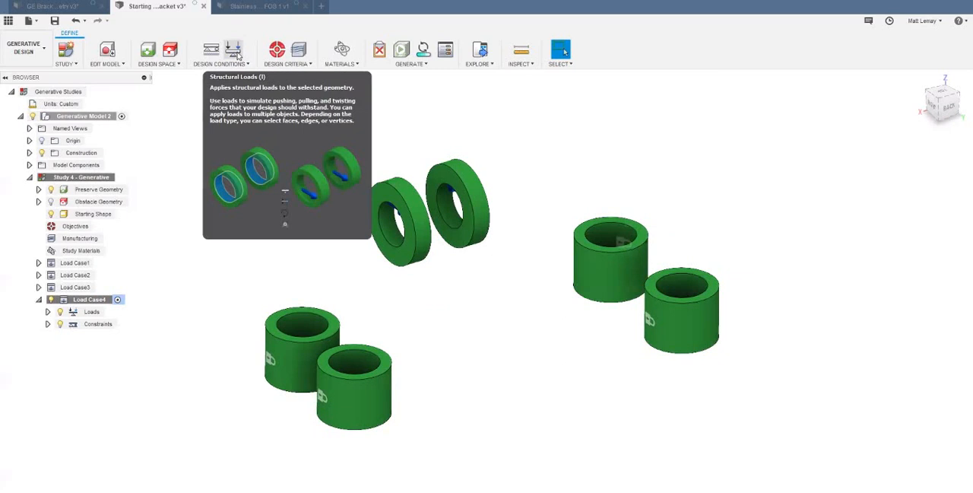
left_click(233, 52)
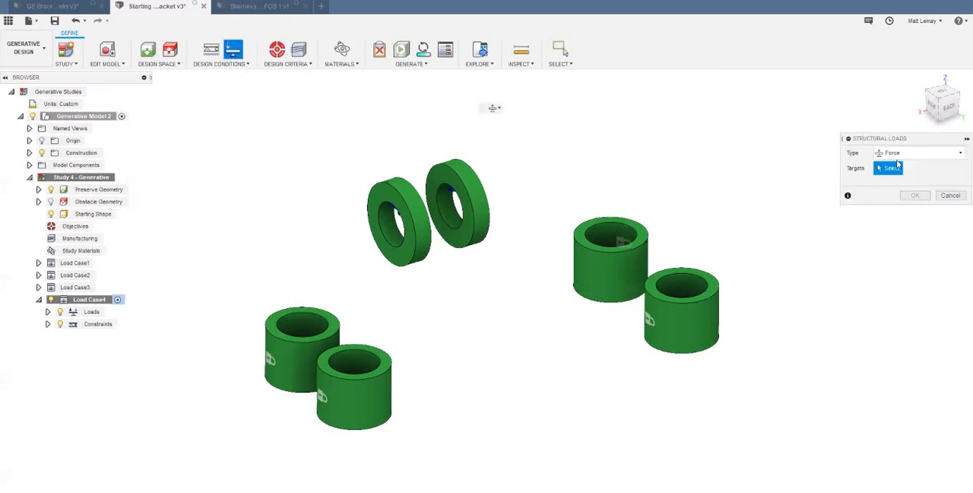
left_click(909, 154)
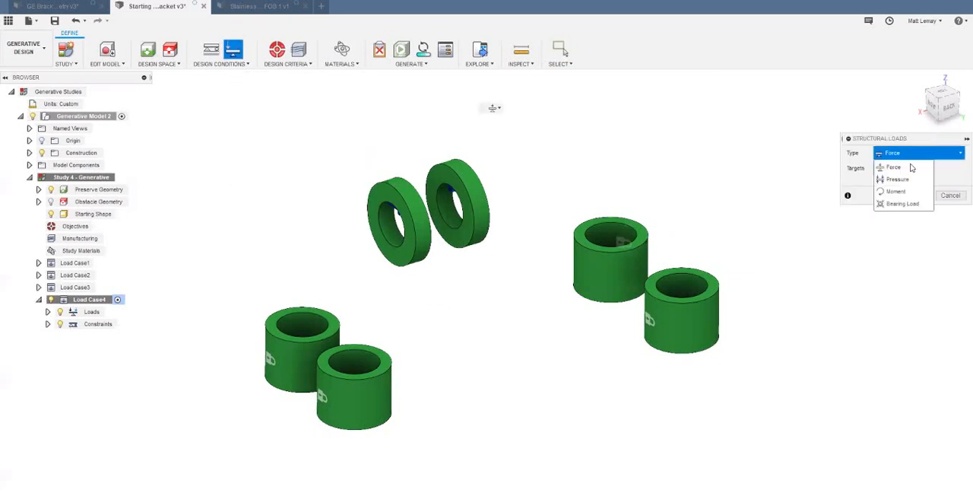
left_click(944, 182)
left_click(945, 196)
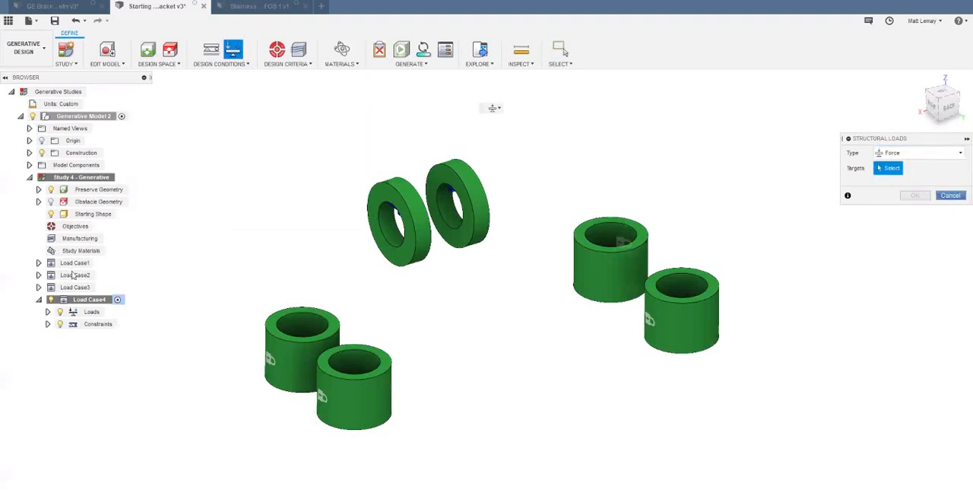
- Review the lug force definitions of Load Case1, Load Case2 and Load Case3 in turn, checking their targets and vector components
left_click(99, 263)
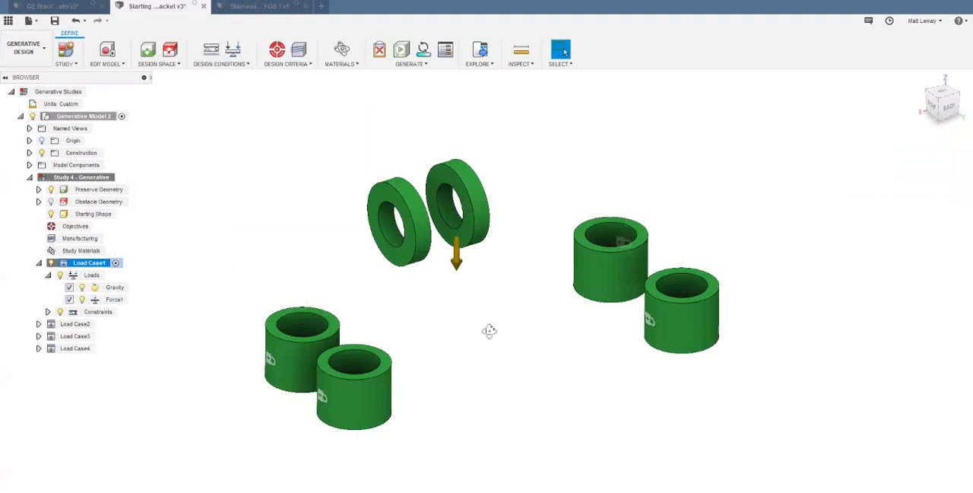
middle_click_drag(490, 331, 504, 317, "shift")
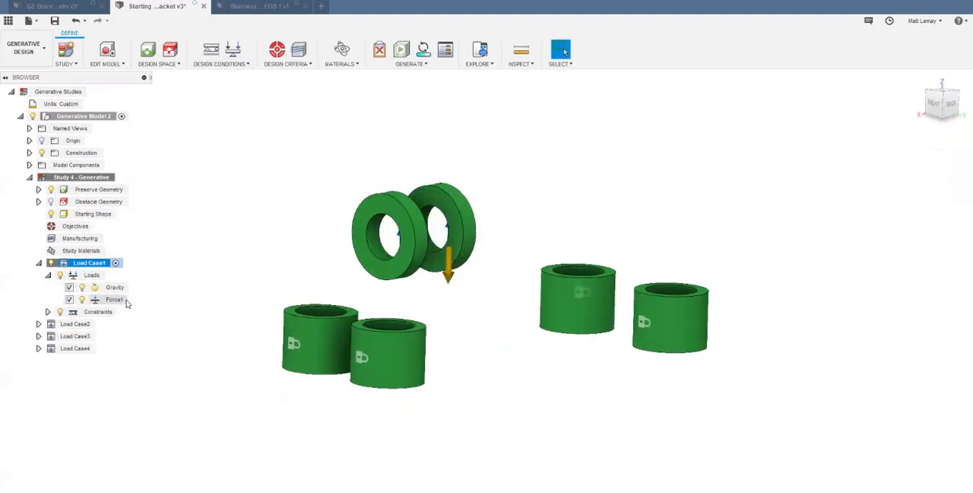
double_click(114, 300)
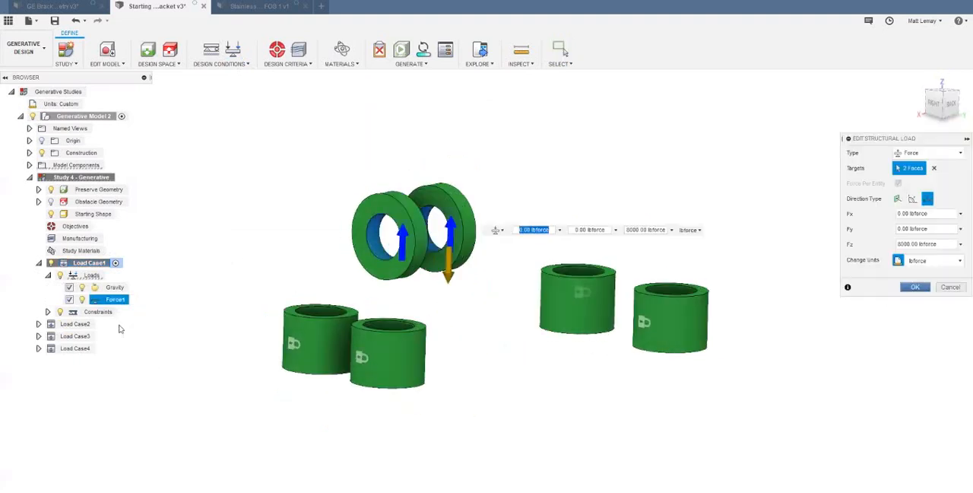
key("Return")
double_click(83, 324)
left_click(131, 311)
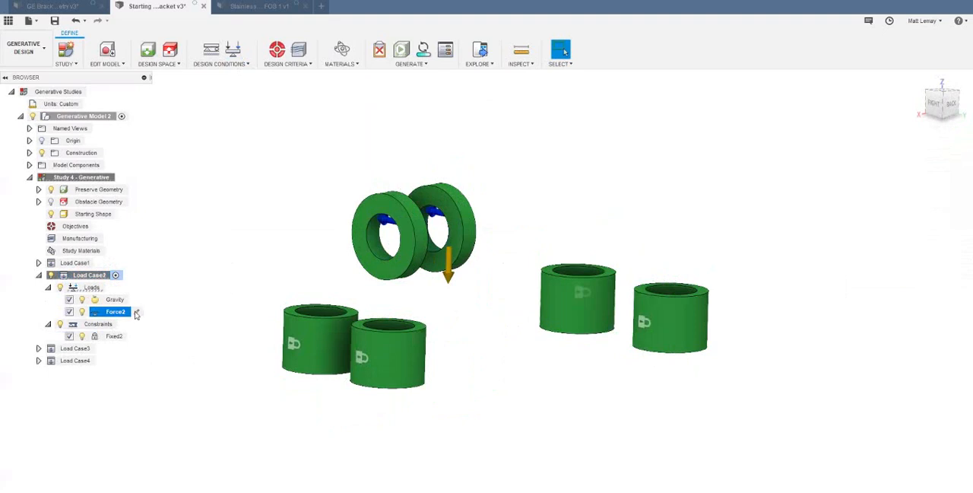
left_click(136, 312)
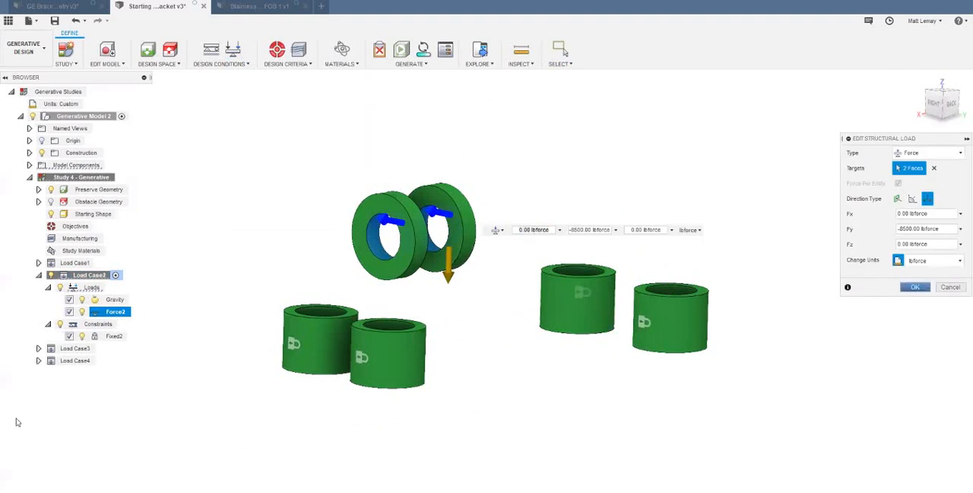
left_click(913, 288)
left_click(99, 348)
left_click(104, 348)
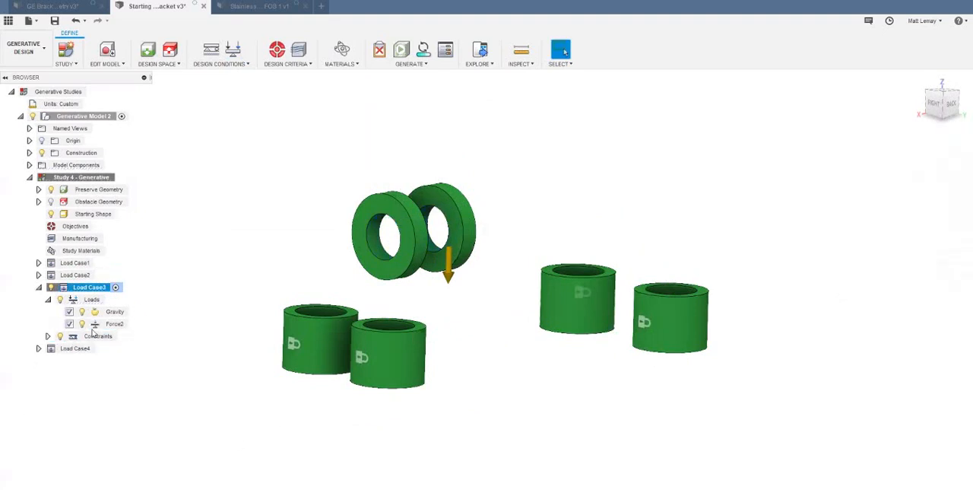
left_click(137, 325)
left_click(913, 287)
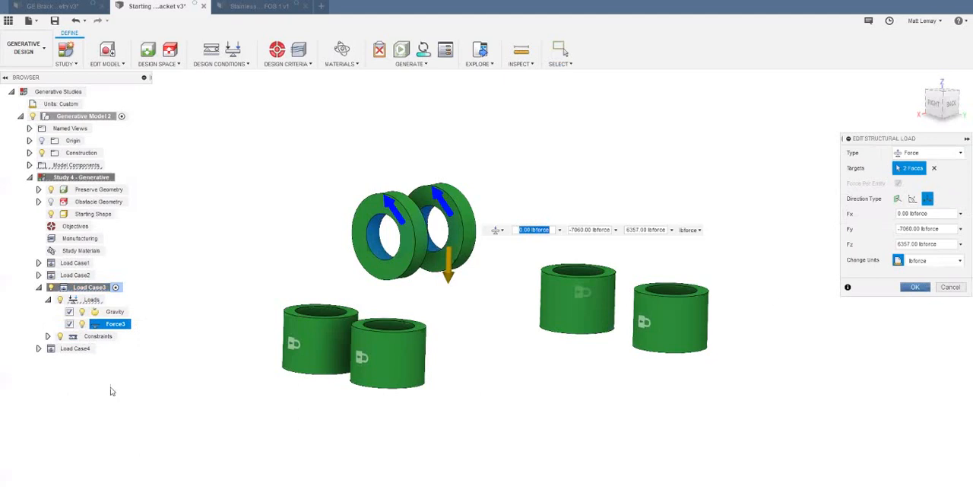
key("Escape")
- Activate Load Case4 and examine its forces on the lug rings and constraints on the bolt bosses
left_click(106, 349)
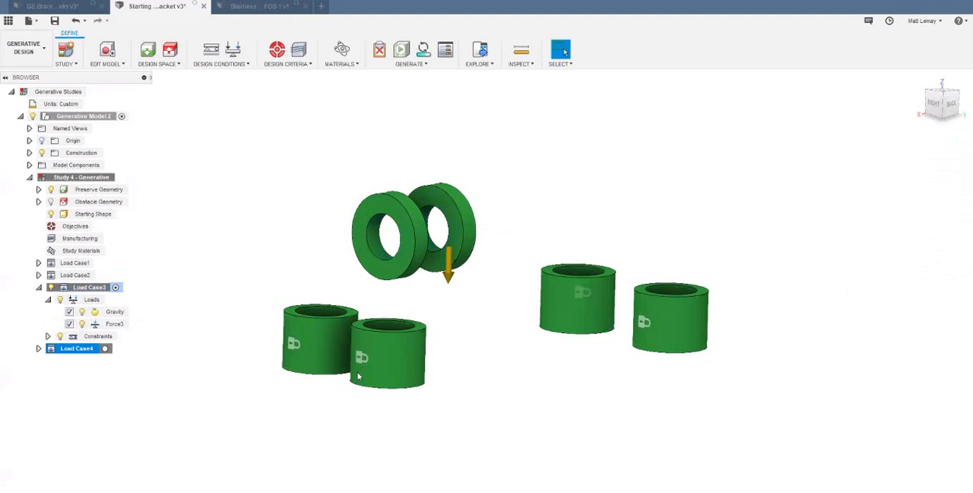
middle_click_drag(404, 260, 288, 266, "shift")
scroll(395, 240, "up", 3)
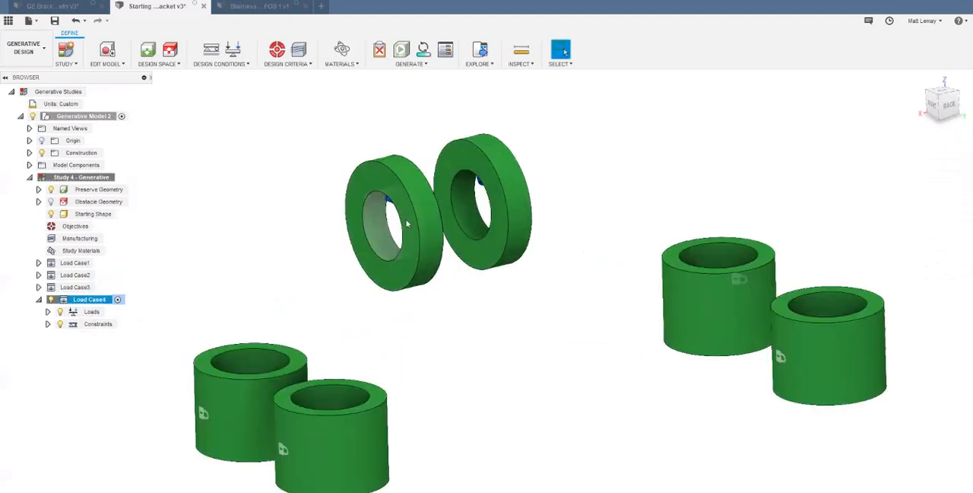
scroll(468, 353, "down", 2)
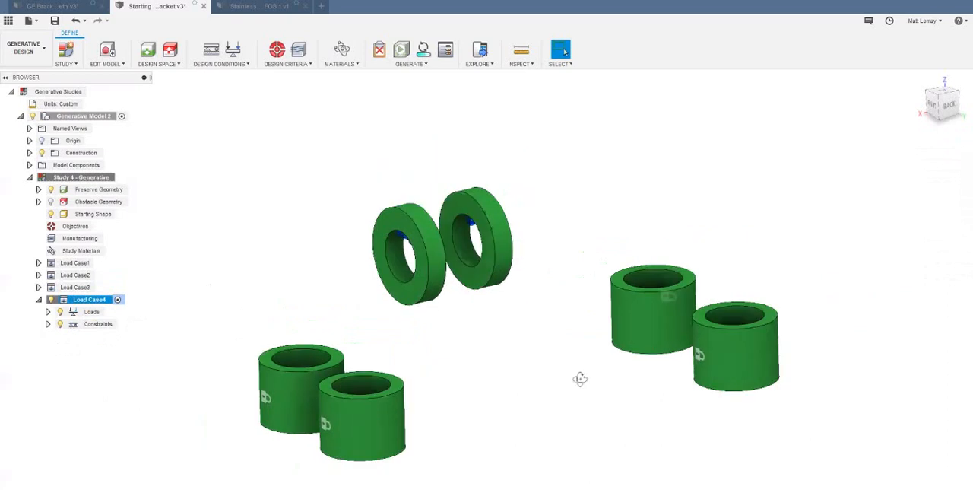
middle_click_drag(555, 378, 560, 392, "shift")
scroll(578, 391, "up", 2)
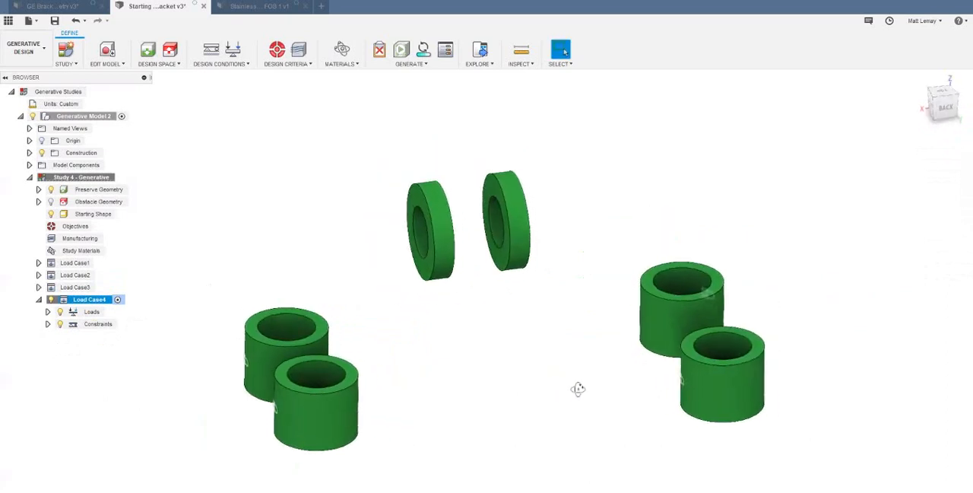
middle_click_drag(183, 278, 494, 297, "shift")
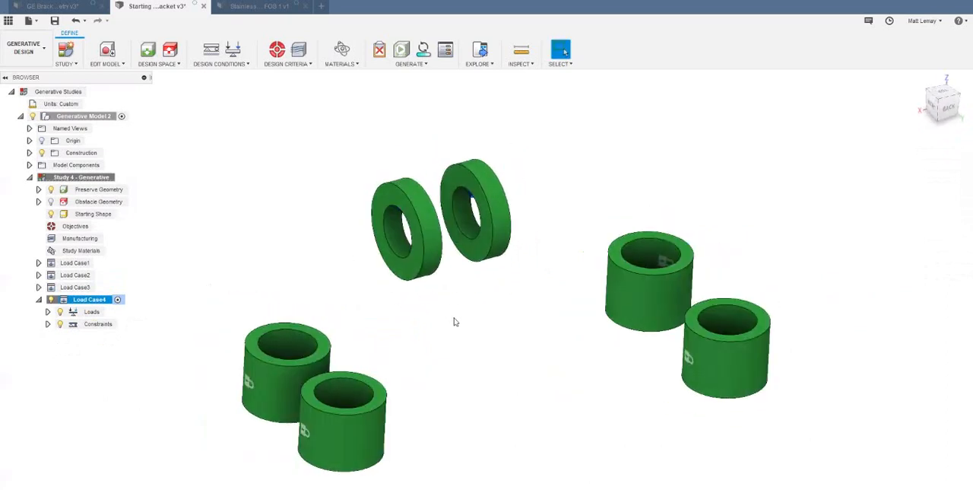
scroll(454, 323, "down", 2)
scroll(455, 324, "up", 2)
scroll(414, 232, "down", 1)
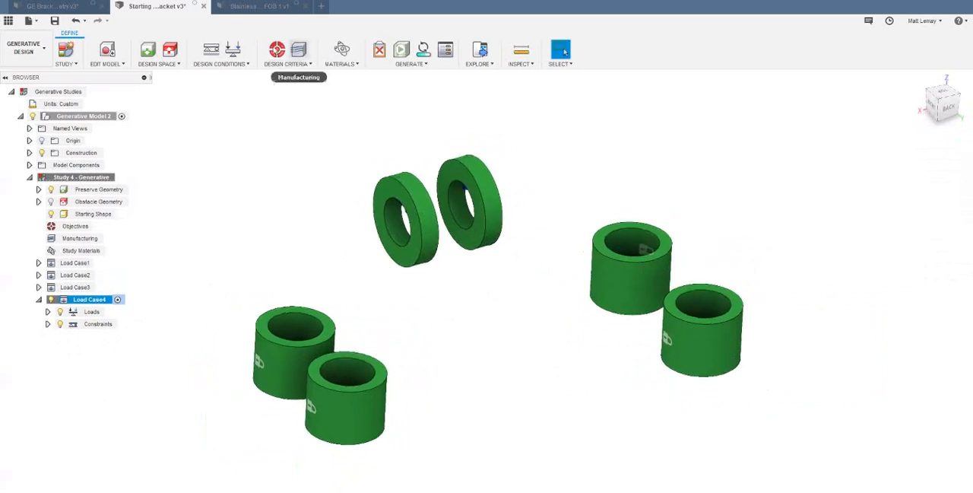
- Set the study objective to minimize mass with a safety factor limit of 1.5
left_click(278, 53)
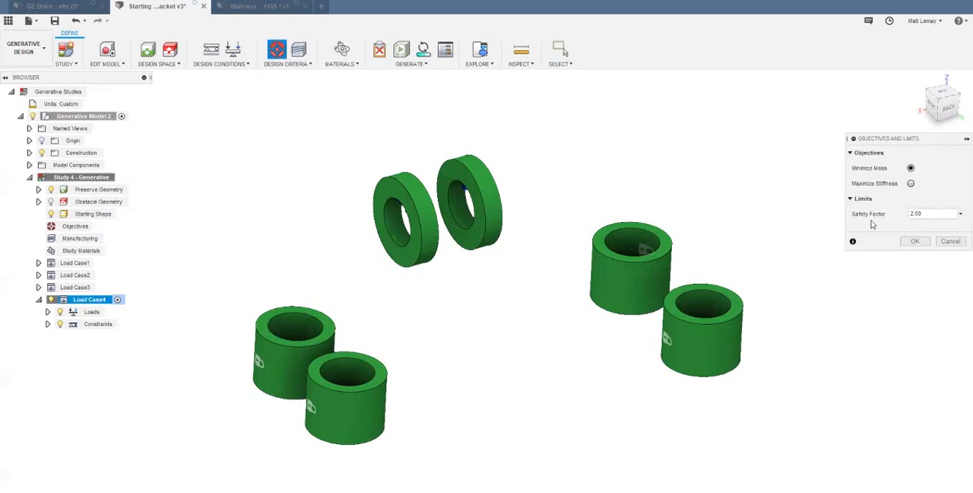
left_click(911, 183)
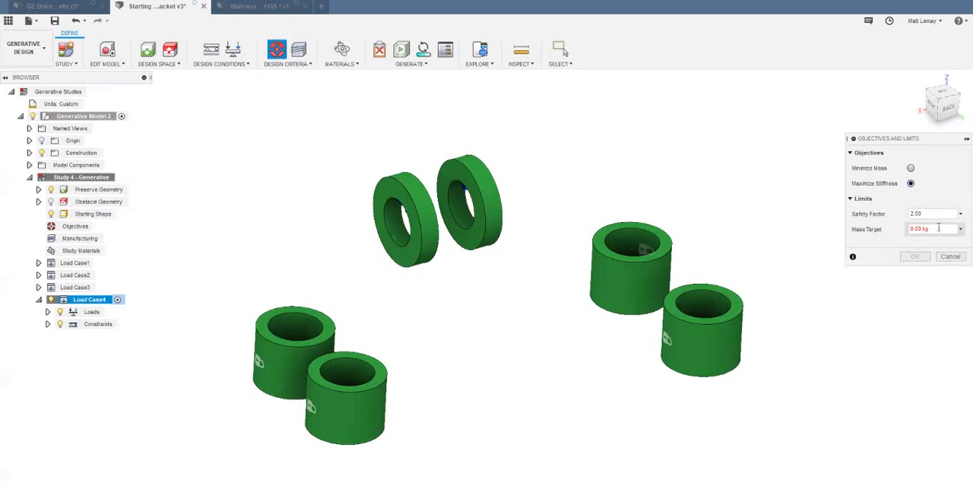
left_click(911, 168)
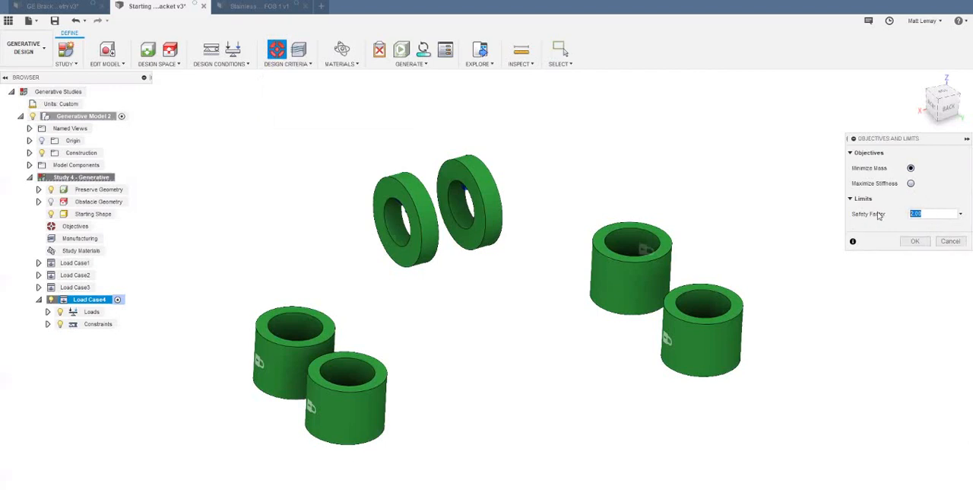
type("1.5")
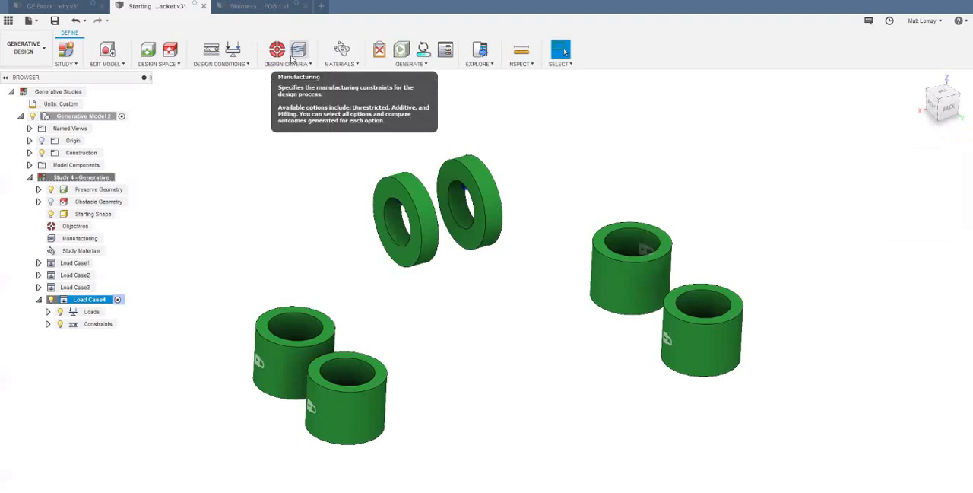
- Enable unrestricted, additive and milling manufacturing, and add the X+ and X− tool directions to the 3-axis milling Configuration 1
left_click(297, 52)
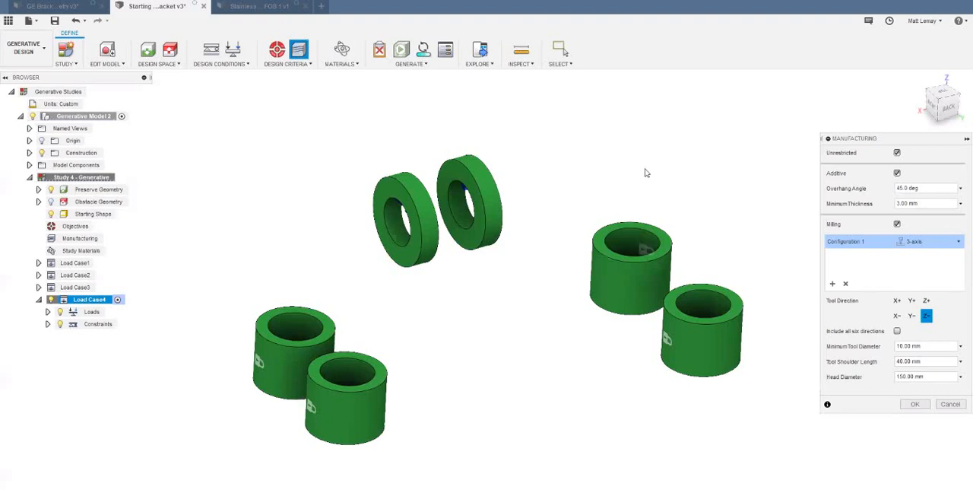
left_click(897, 174)
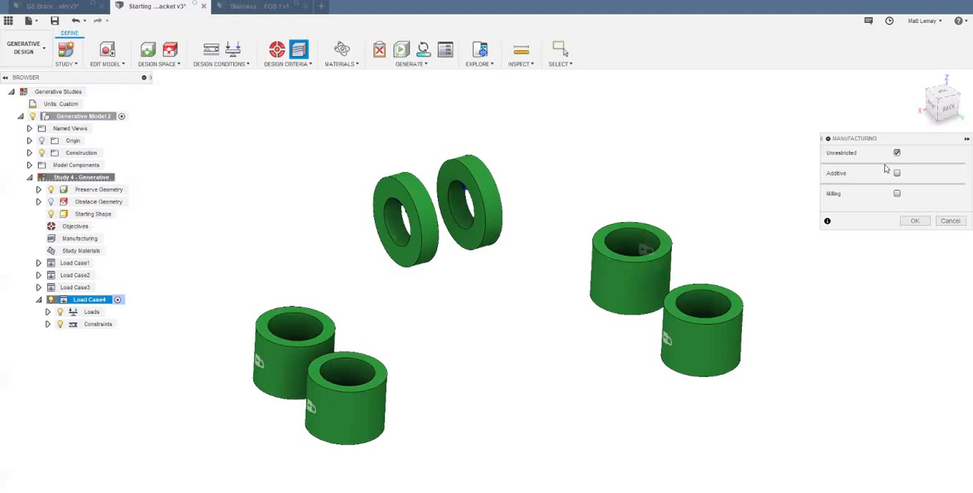
left_click(897, 174)
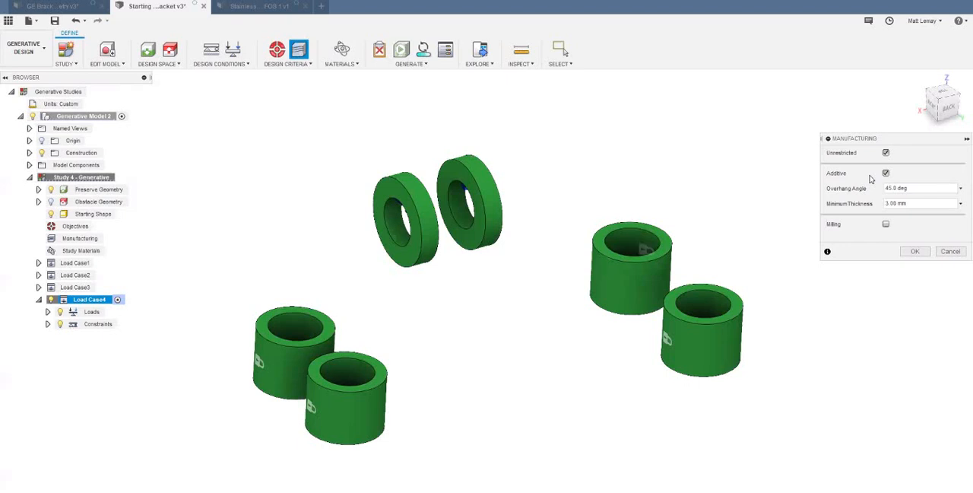
left_click(887, 225)
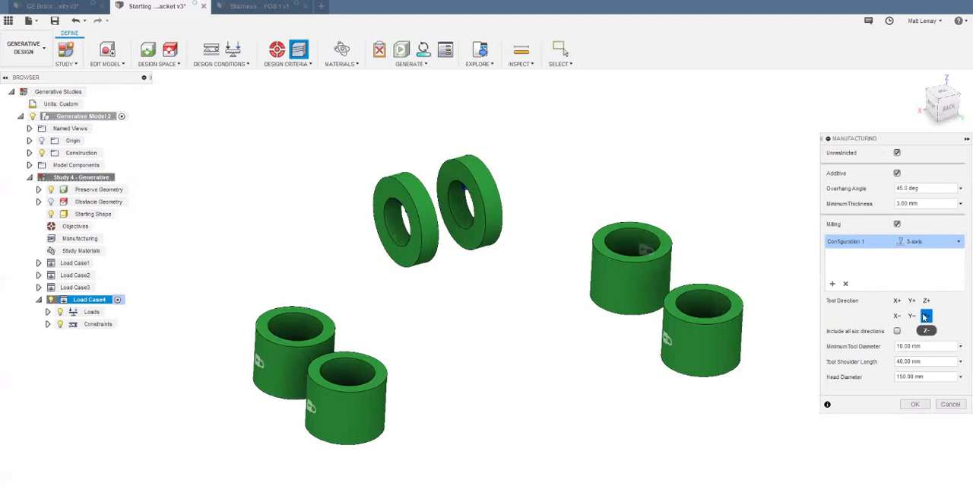
left_click(897, 301)
left_click(897, 316)
mouse_move(929, 345)
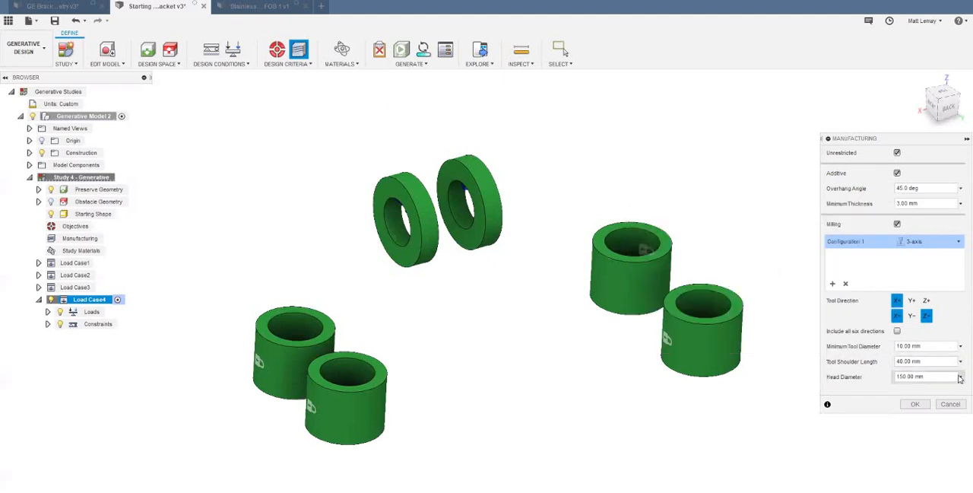
mouse_move(961, 378)
- Make milling Configuration 2 5-axis, and add a 3-axis Configuration 3 with X+, X− and Z− directions and 5 mm minimum tool diameter
left_click(936, 255)
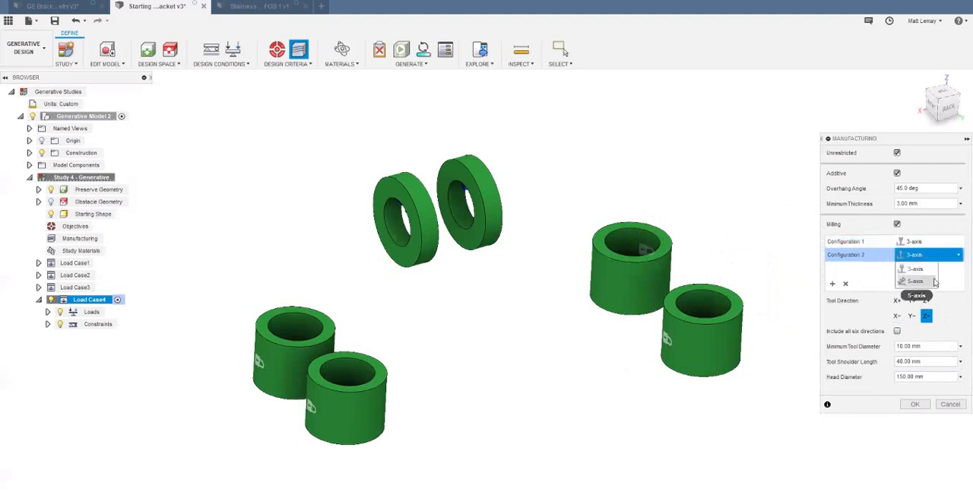
left_click(941, 295)
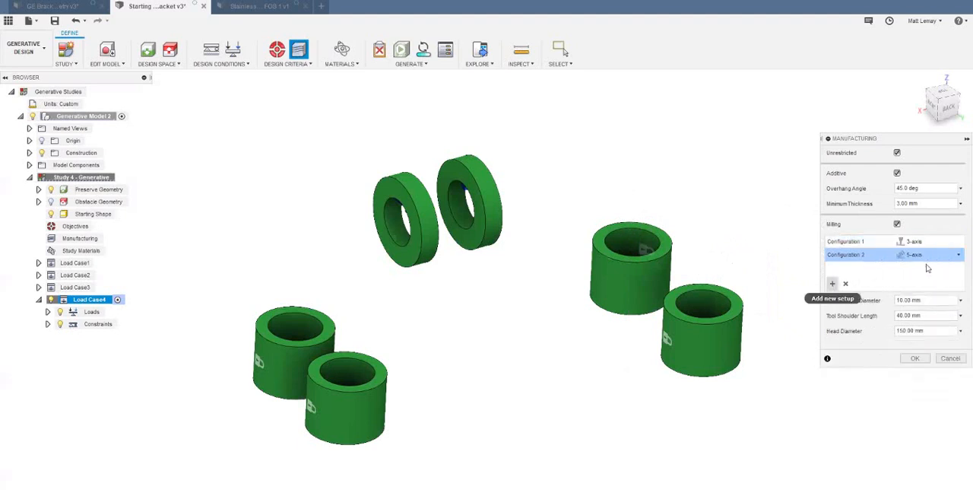
left_click(832, 283)
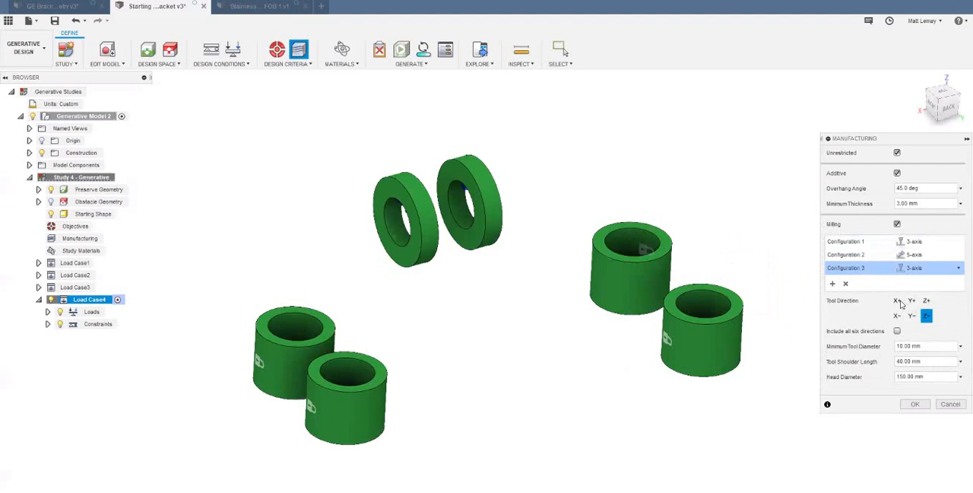
left_click(897, 299)
left_click(897, 315)
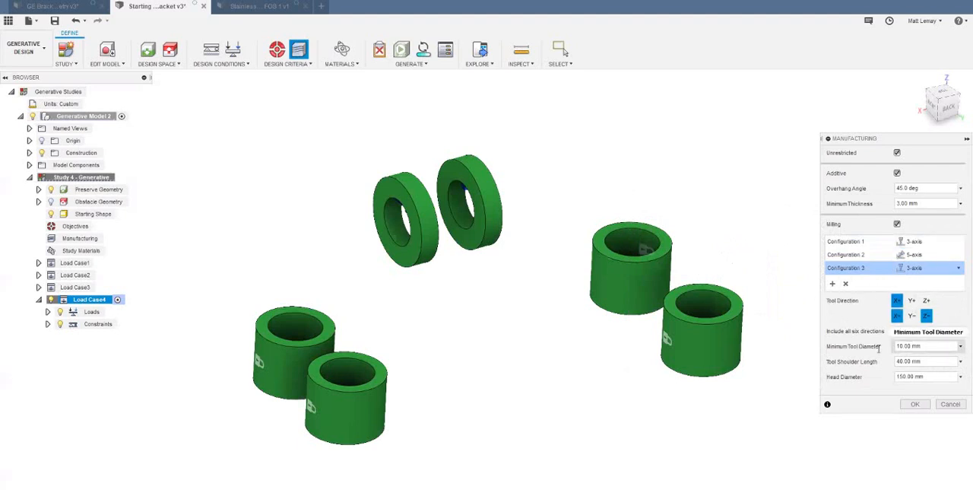
type("5")
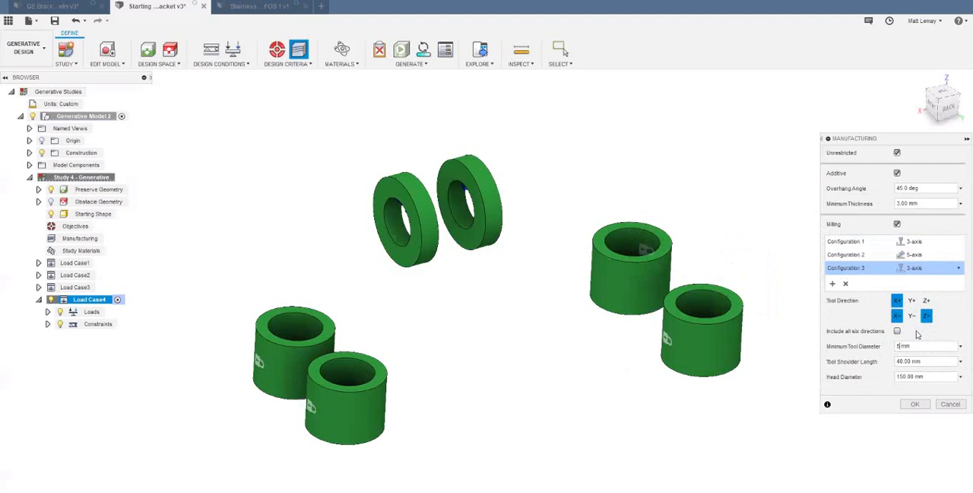
- Add a 3-axis milling Configuration 4 with X+, Y+, Y− and Z− tool directions and a 5 mm minimum tool diameter, and accept the manufacturing settings
left_click(832, 283)
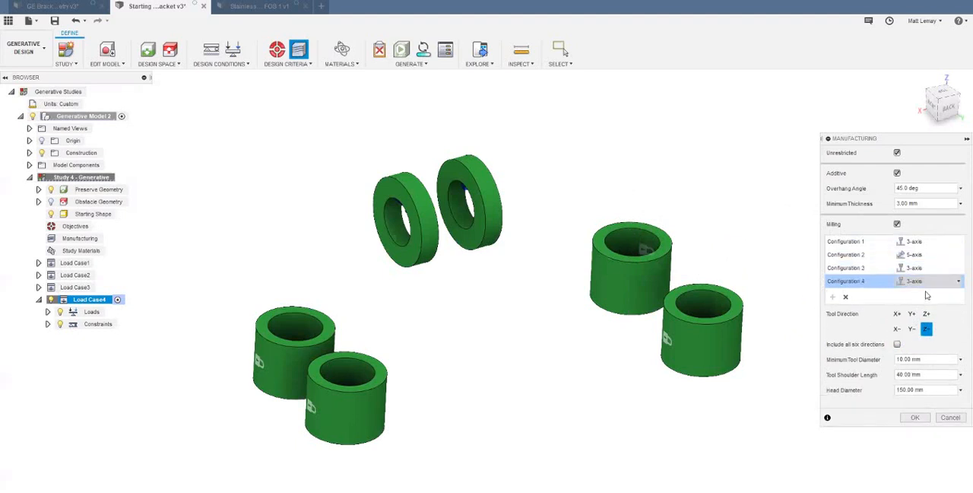
left_click(897, 313)
left_click(912, 313)
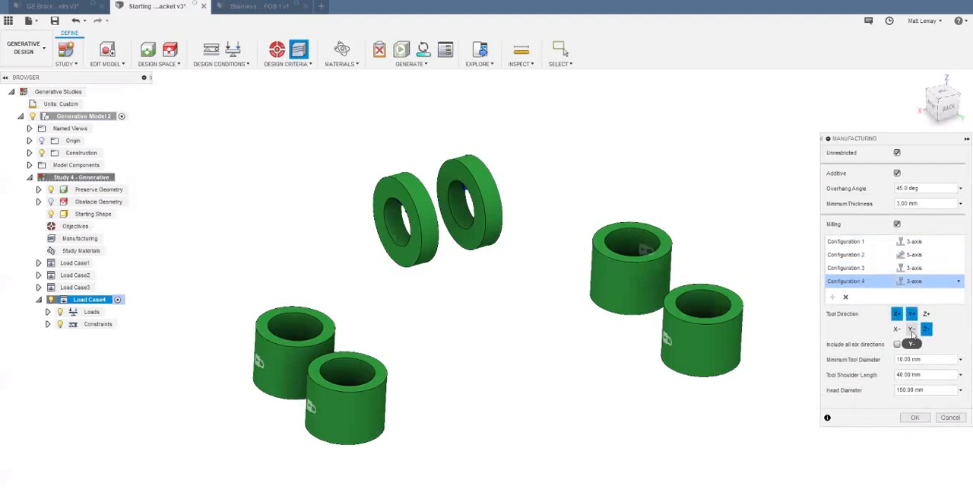
left_click(912, 328)
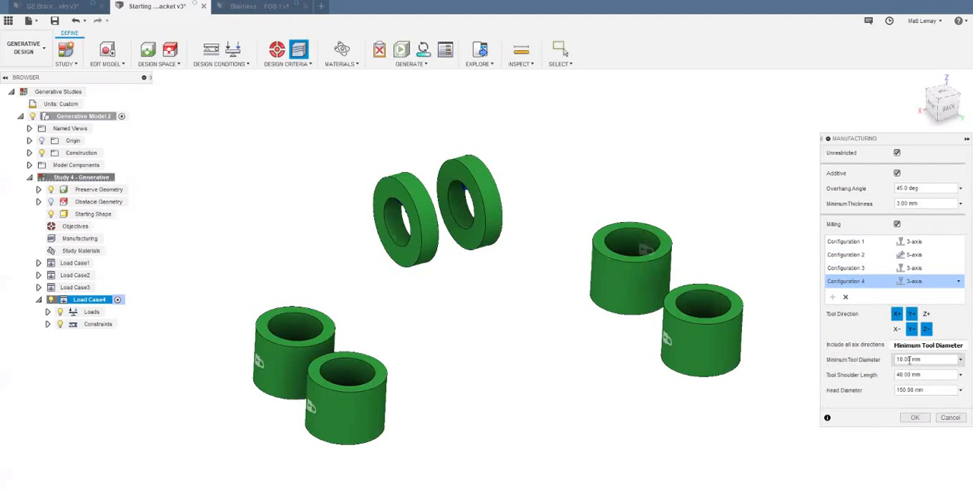
left_click(901, 359)
type("5")
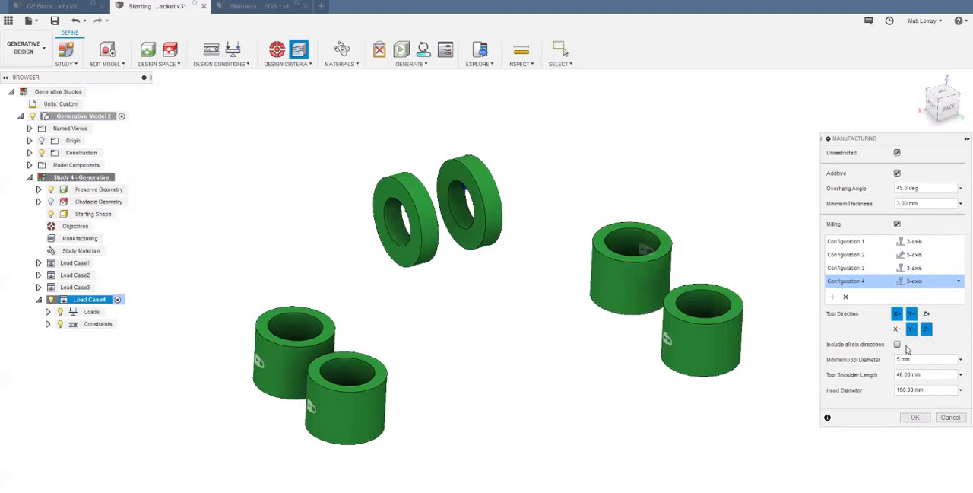
left_click(915, 417)
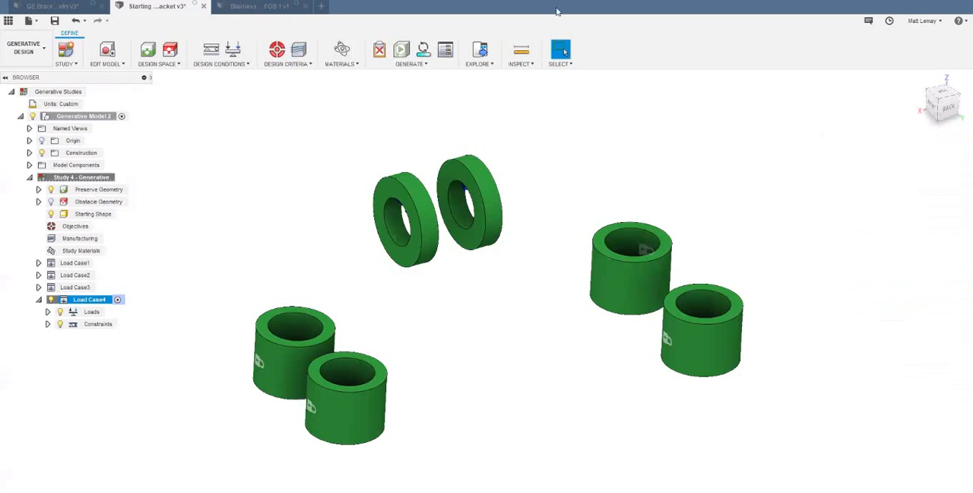
- Add three metals from the Fusion 360 Material Library to the study materials, including Steel AISI 8640 361 QT
left_click(346, 51)
left_click(346, 52)
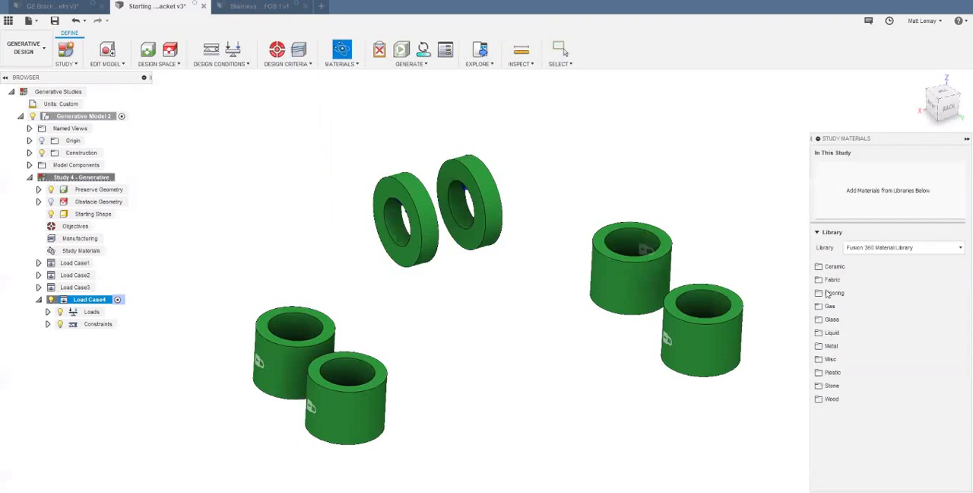
left_click(864, 351)
scroll(865, 359, "down", 1)
left_click_drag(864, 336, 863, 214)
scroll(945, 373, "down", 5)
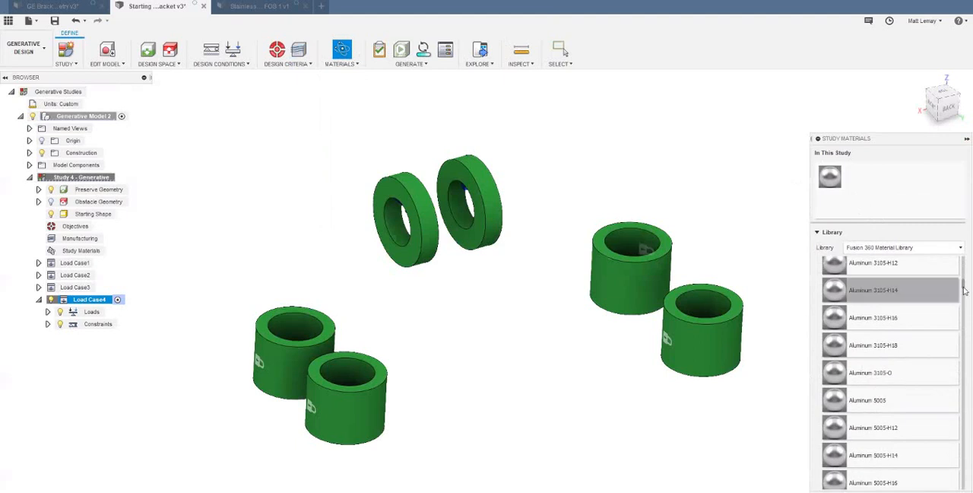
scroll(964, 289, "down", 10)
left_click_drag(898, 425, 865, 203)
scroll(882, 349, "up", 3)
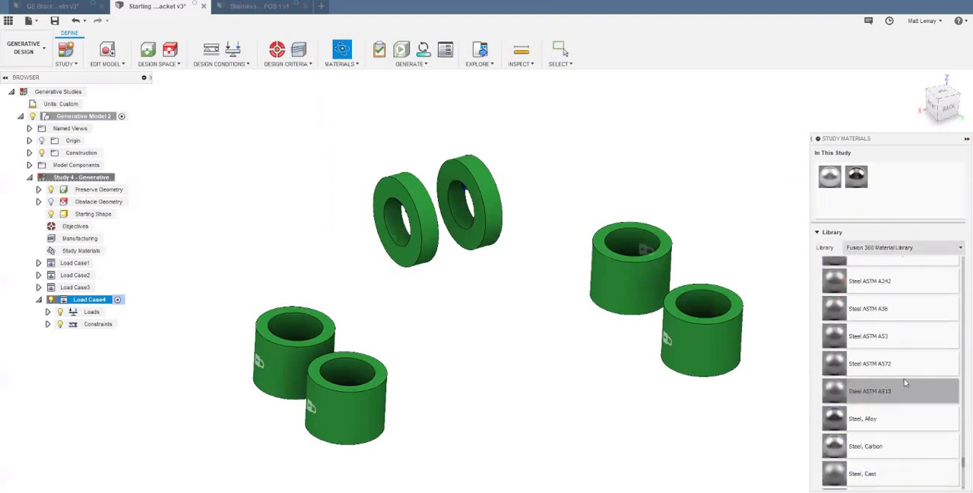
scroll(920, 365, "up", 4)
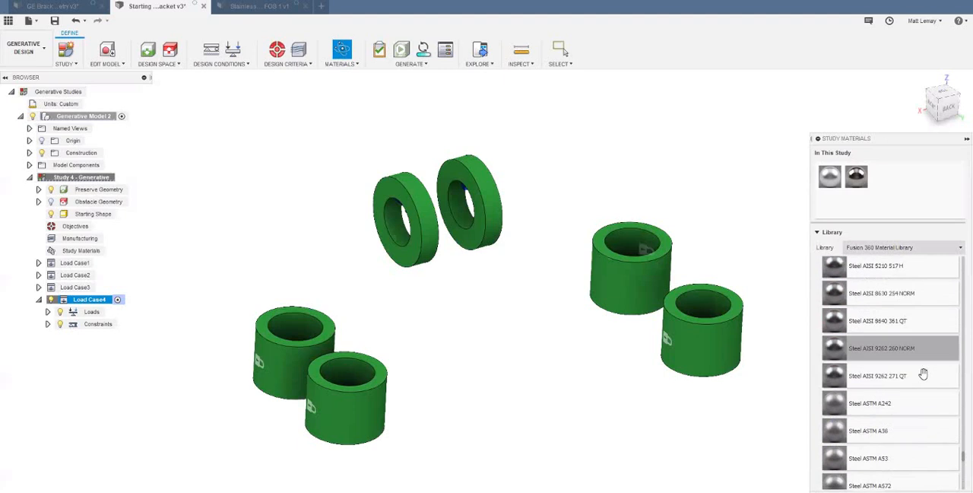
left_click_drag(916, 326, 892, 181)
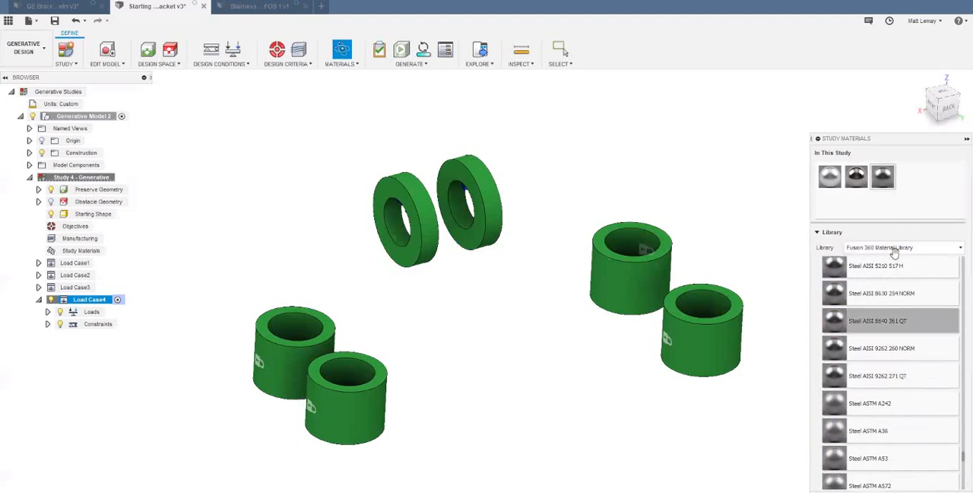
- Add four metals from the Fusion 360 Additive Material Library to the study, including Inconel 625, Inconel 718 and Stainless Steel AISI 304
left_click(895, 248)
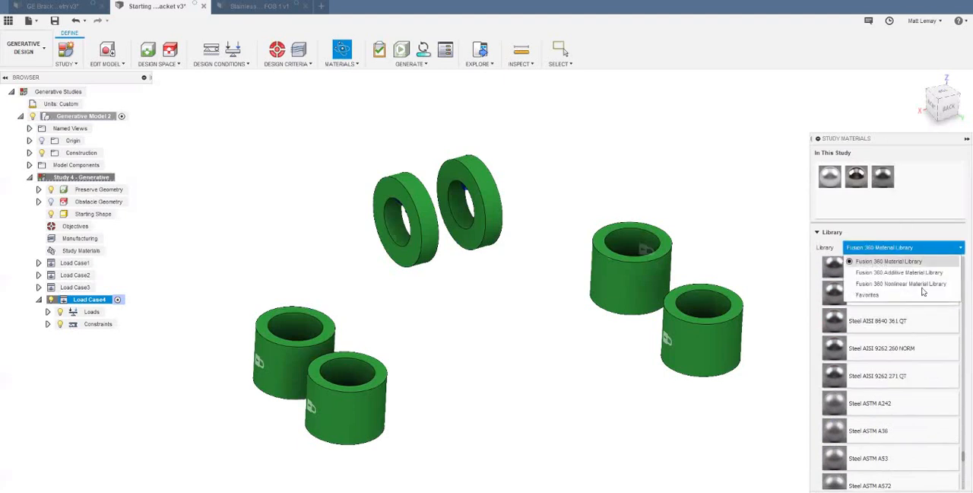
left_click(918, 276)
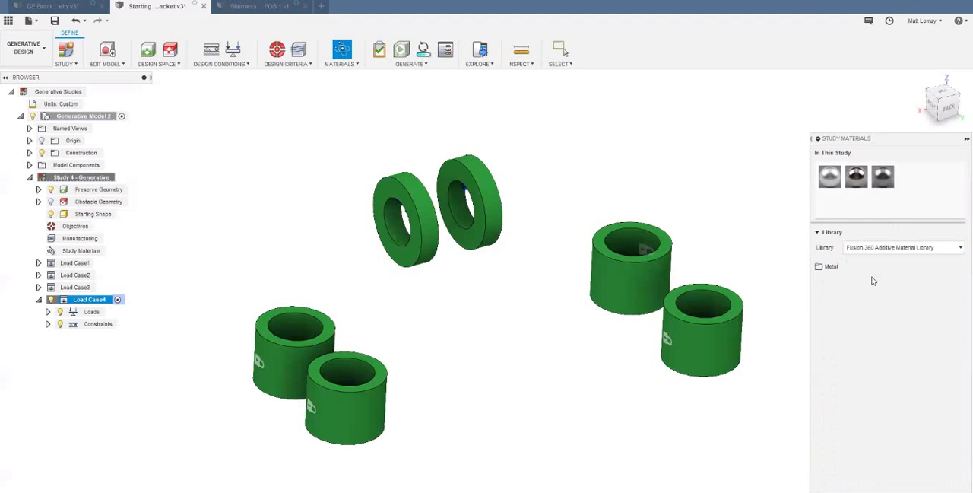
left_click(896, 309)
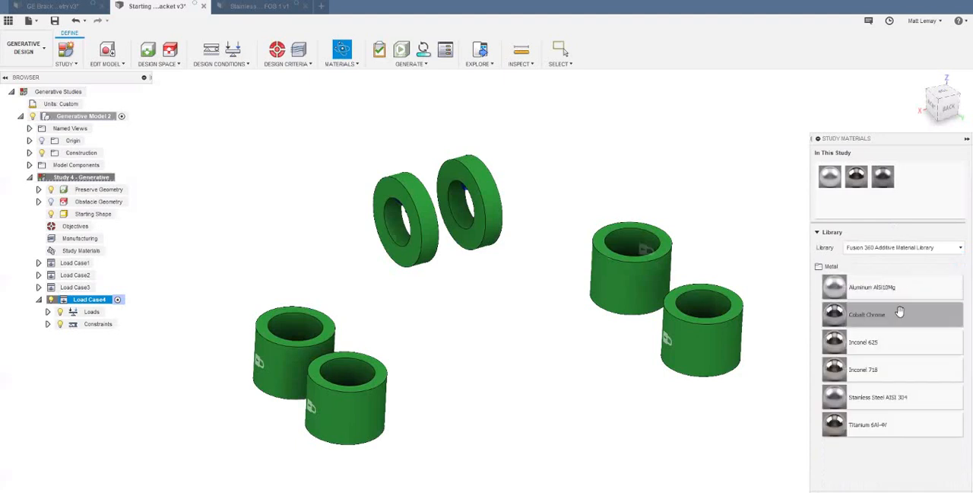
left_click_drag(884, 342, 850, 209)
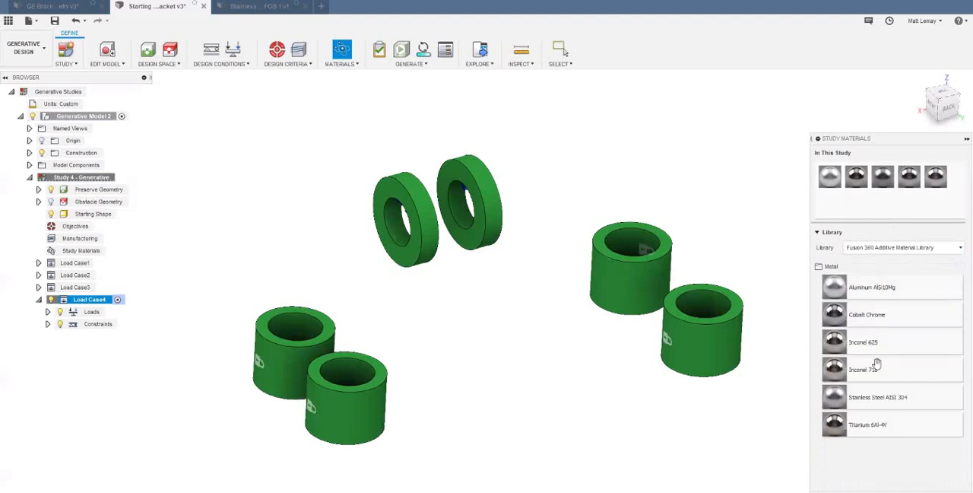
left_click_drag(844, 367, 831, 202)
left_click_drag(900, 394, 864, 213)
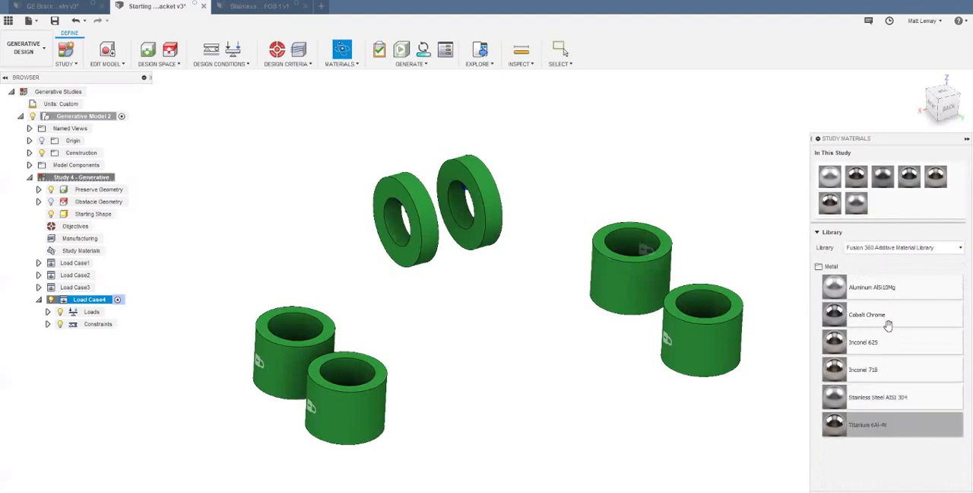
- Return to the Fusion 360 Material Library and add Iron, Gray Cast ASTM A48 Grade 60 to the study materials
left_click(905, 248)
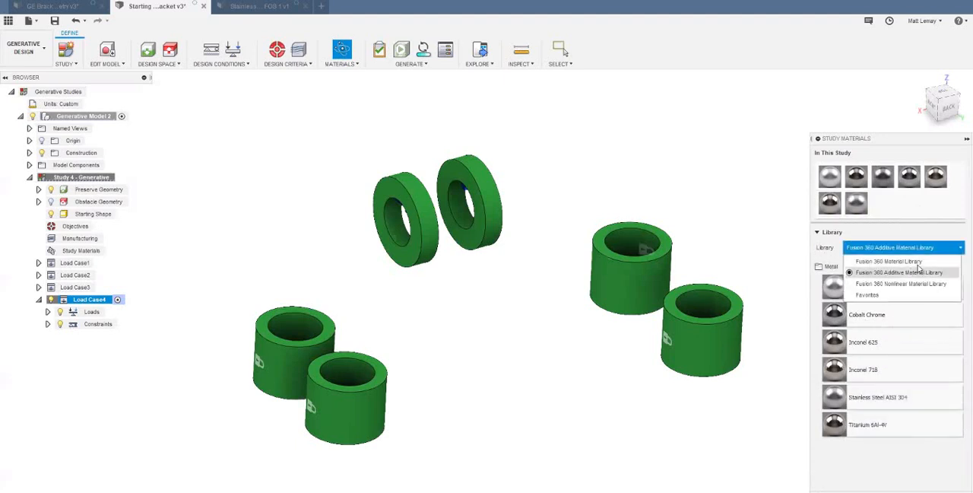
left_click(914, 261)
scroll(909, 338, "up", 10)
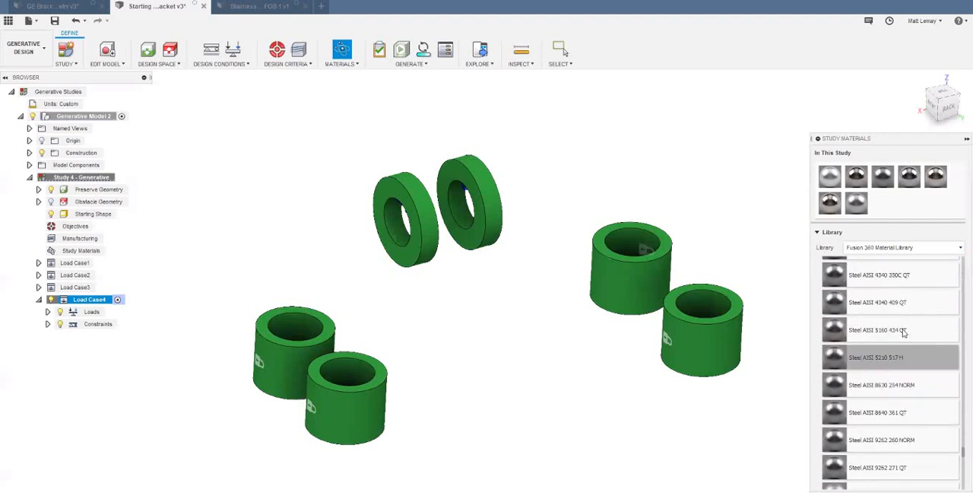
left_click(341, 65)
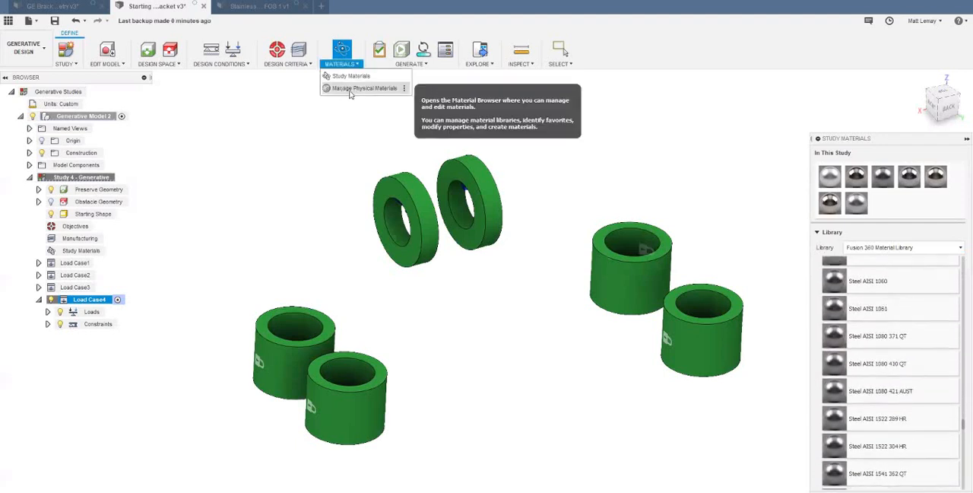
scroll(895, 373, "up", 5)
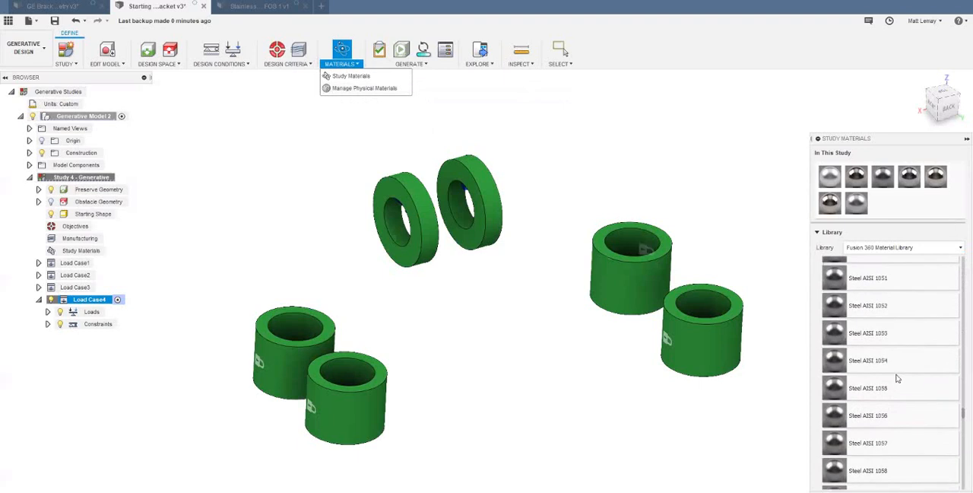
scroll(885, 375, "up", 10)
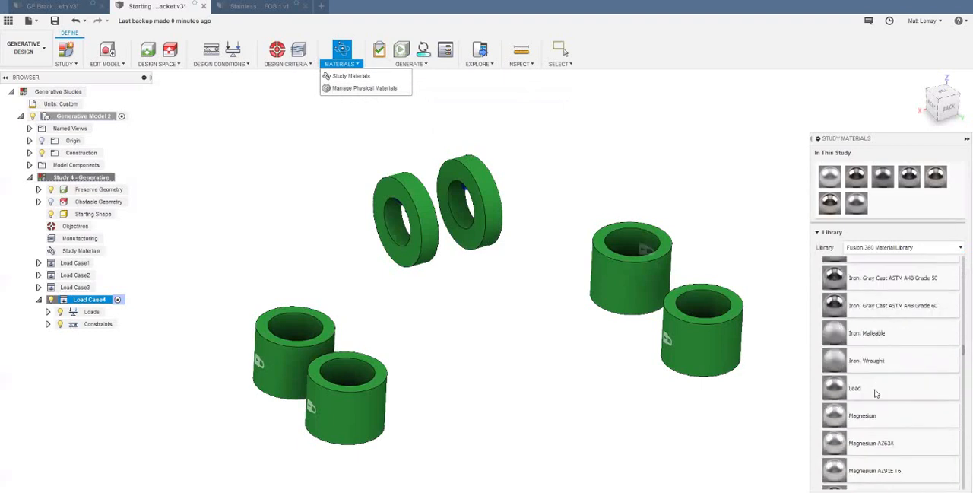
scroll(882, 388, "up", 2)
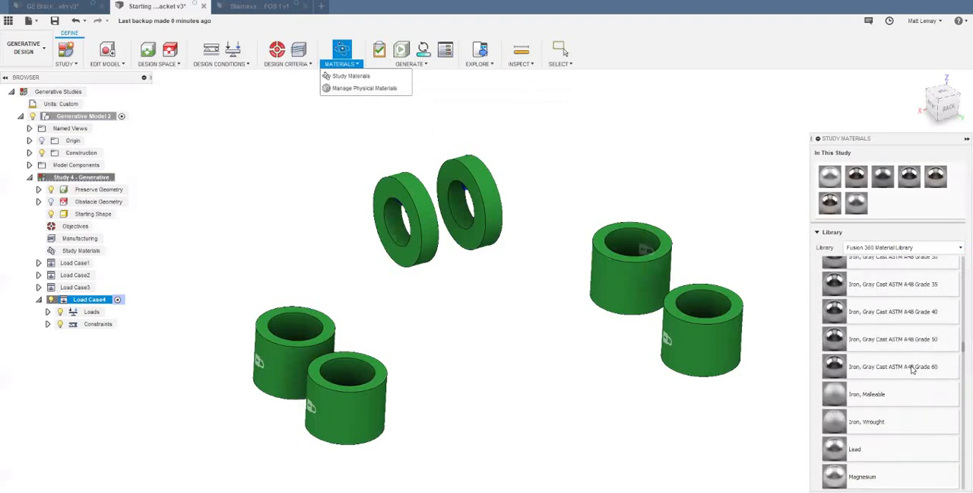
left_click_drag(912, 370, 884, 204)
- Add Steel AISI 1045 HV HR and Steel AISI 1022 to the study materials and accept the material selection
scroll(905, 400, "up", 5)
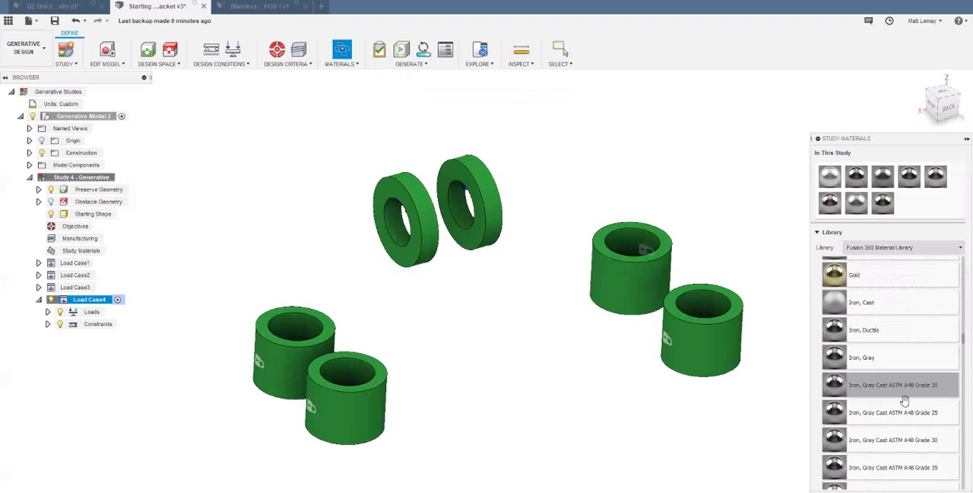
scroll(905, 401, "up", 5)
scroll(892, 418, "down", 8)
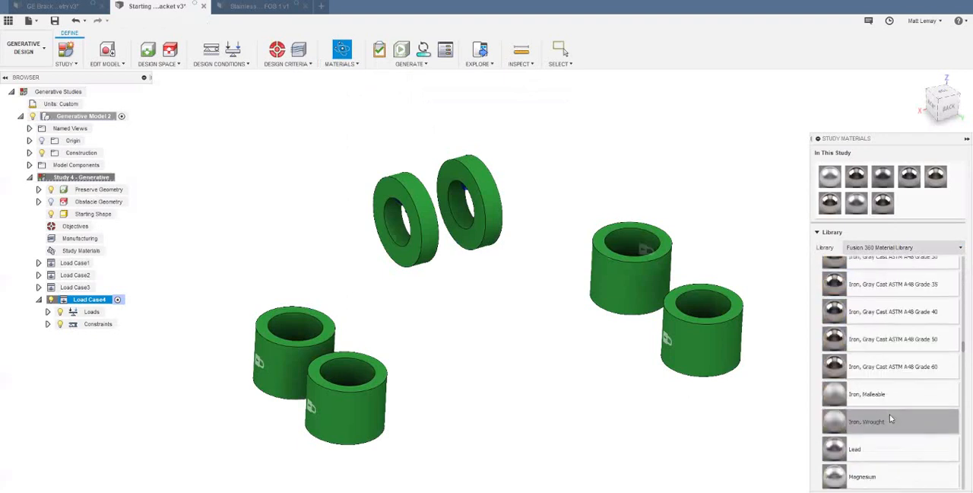
scroll(890, 413, "down", 10)
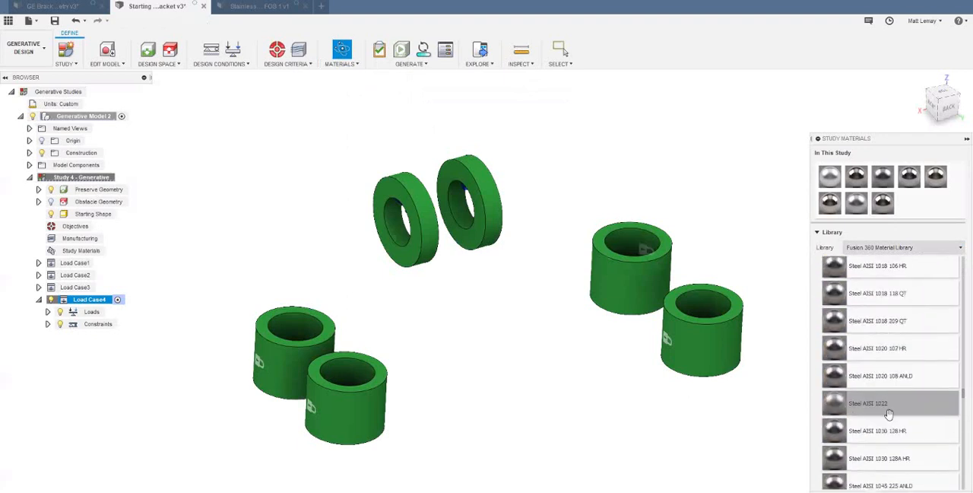
scroll(889, 414, "down", 5)
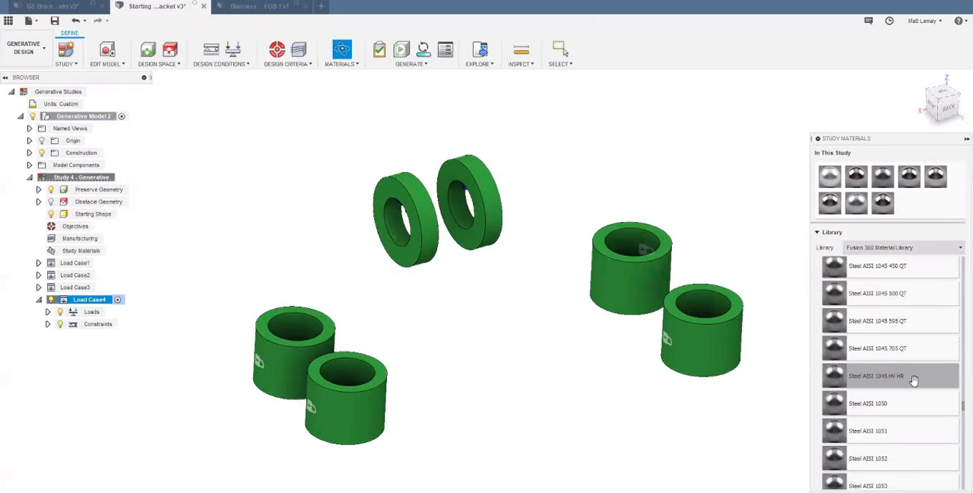
left_click_drag(914, 380, 910, 209)
scroll(920, 350, "up", 3)
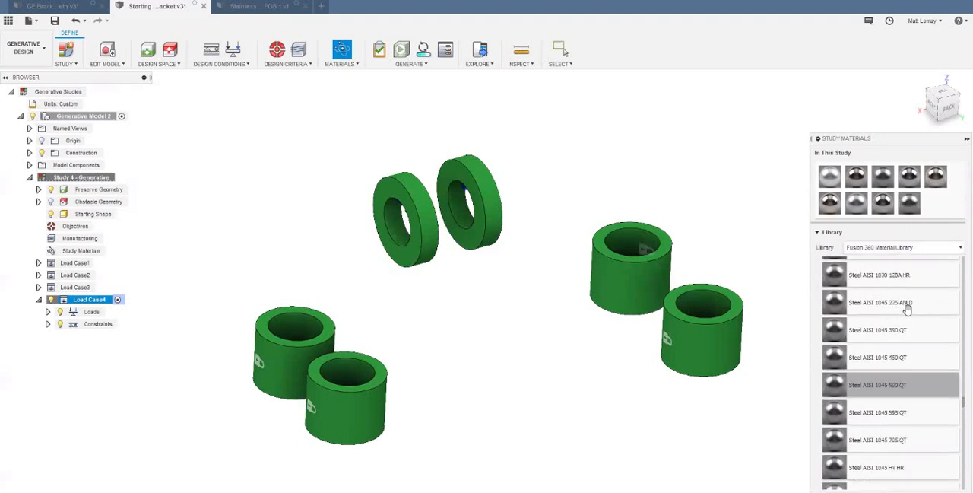
scroll(912, 343, "up", 3)
left_click_drag(907, 321, 937, 207)
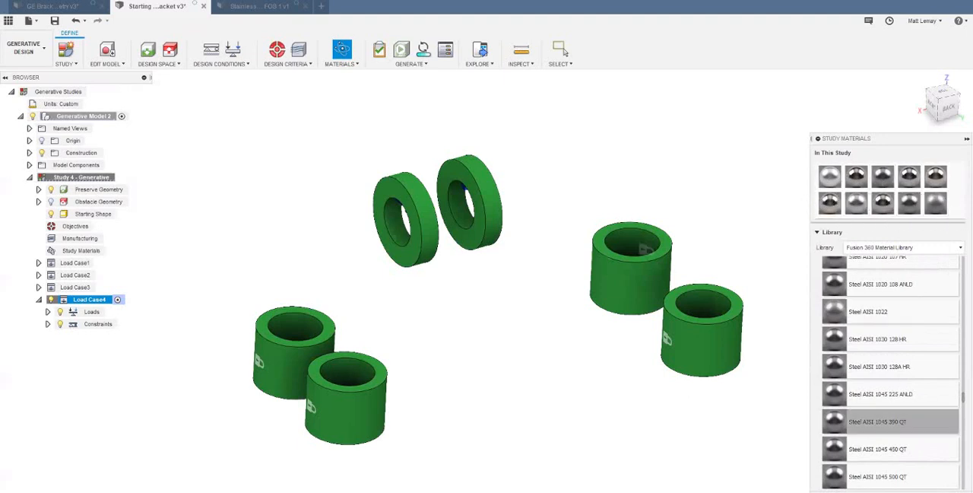
left_click(943, 491)
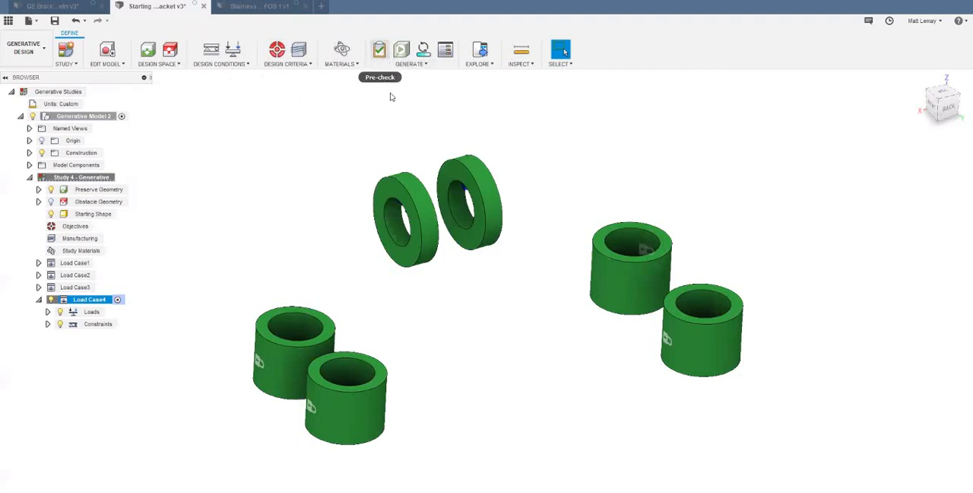
- Run the Previewer on the bracket study and inspect the evolving shape from another angle
scroll(392, 97, "down", 1)
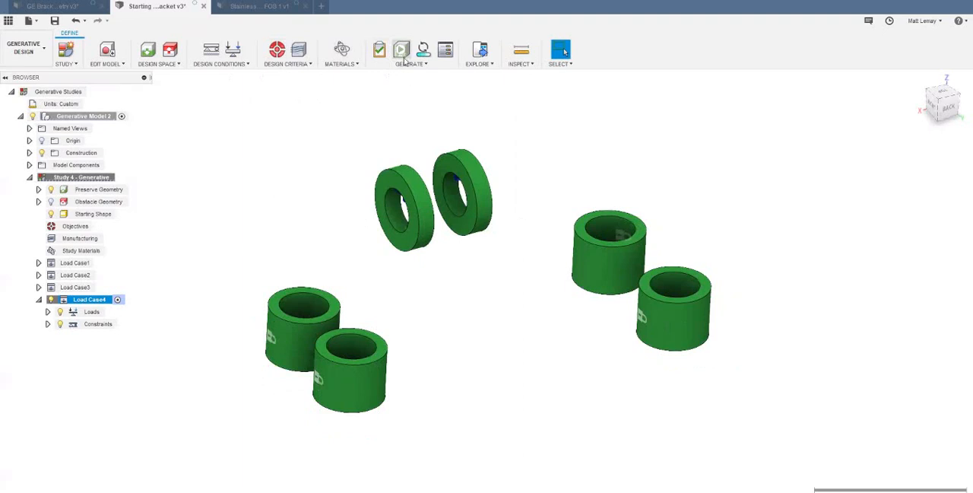
left_click(404, 59)
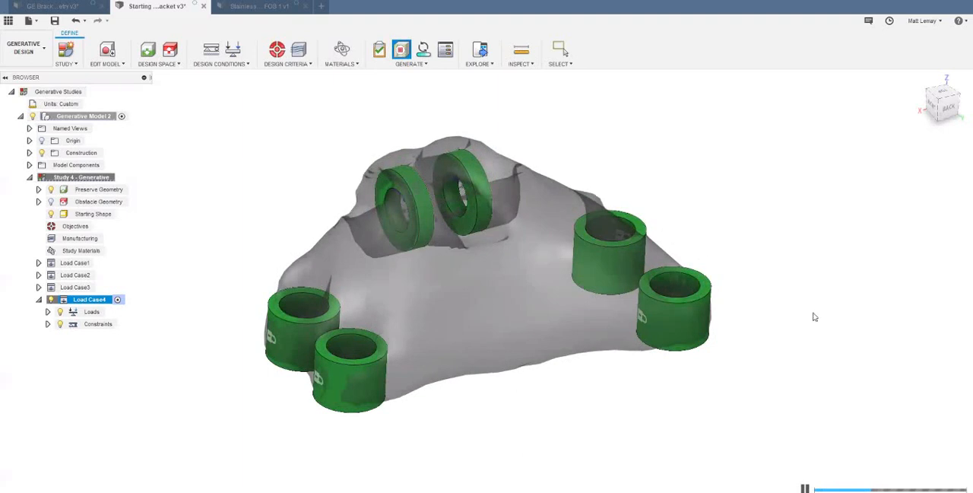
middle_click_drag(772, 353, 769, 324, "shift")
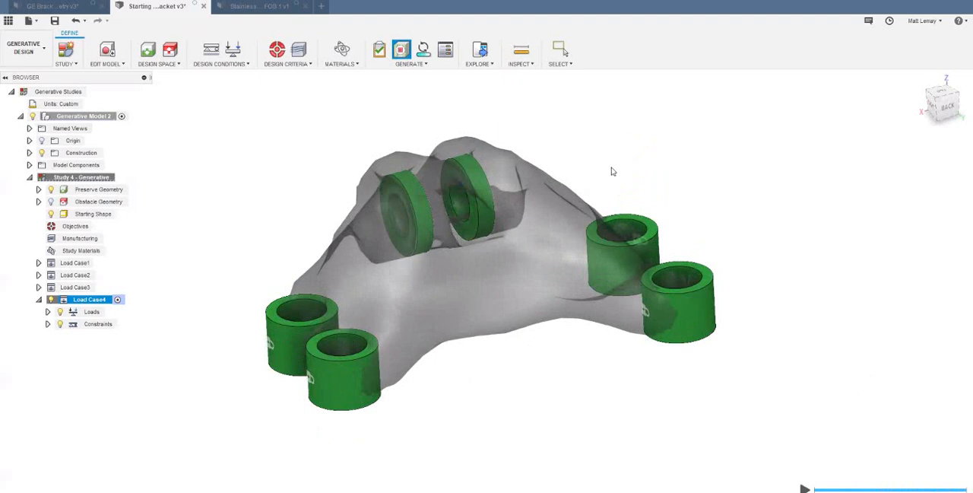
- Stop the Previewer, review the cloud credits for generating Study 4, and close without generating
left_click(432, 61)
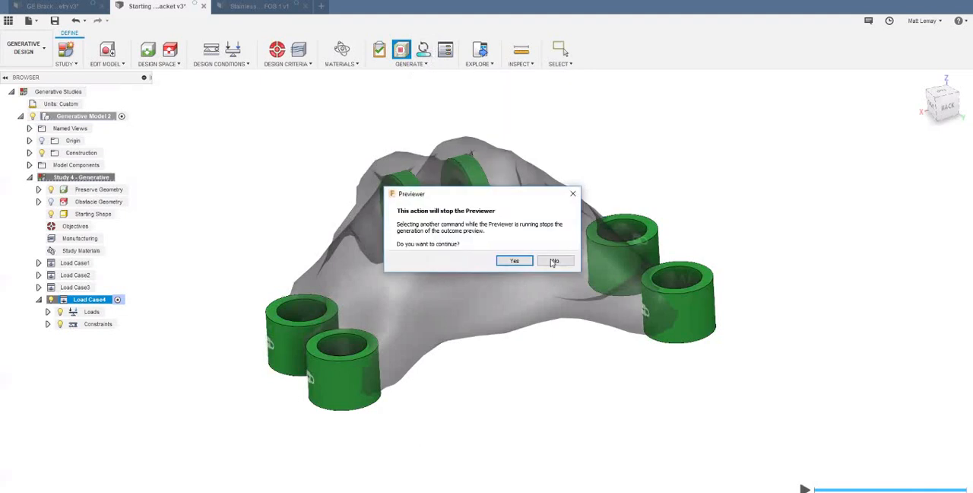
left_click(514, 260)
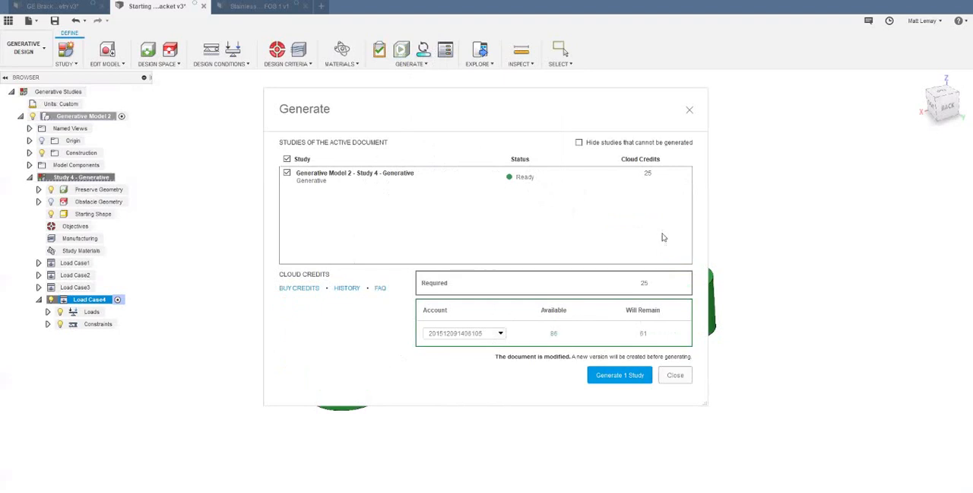
left_click(676, 376)
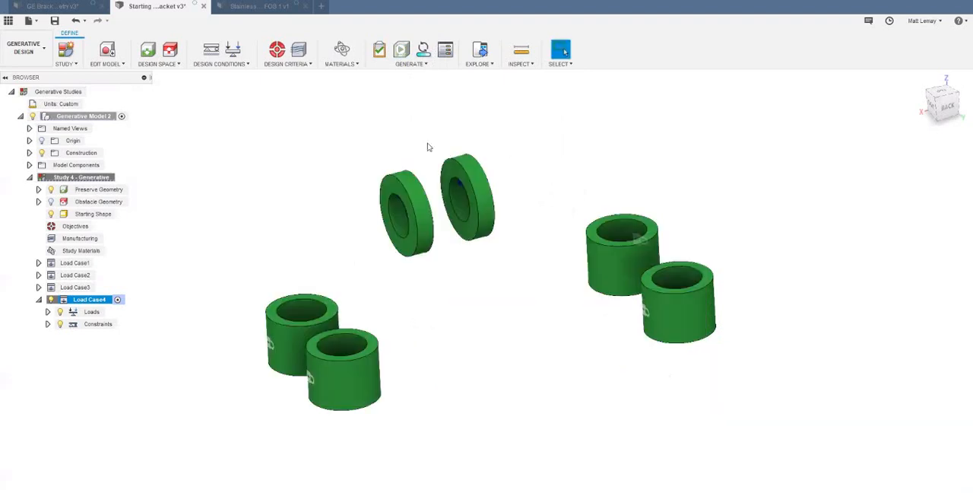
- Switch to the GE Bracket input geometry document, inspect its study setup and open its generated outcomes in Explore
left_click(70, 7)
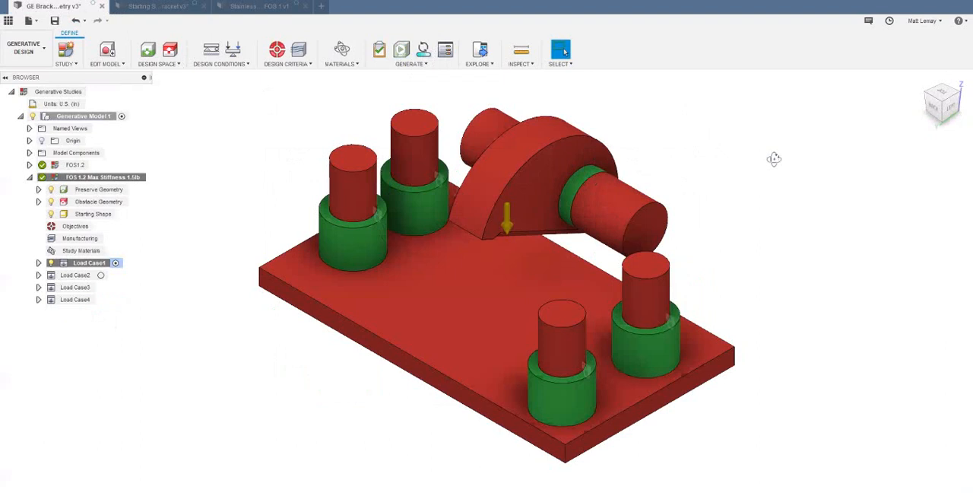
middle_click_drag(750, 168, 746, 165, "shift")
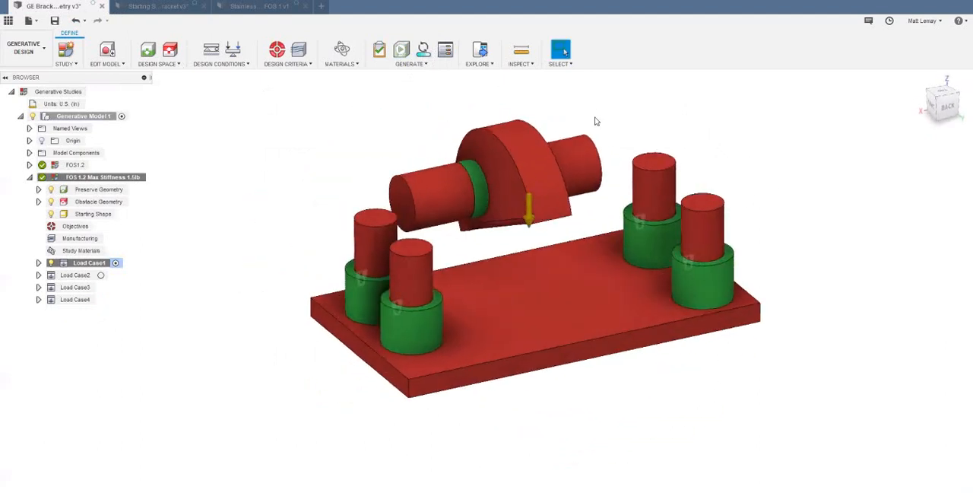
middle_click_drag(597, 121, 596, 121, "shift")
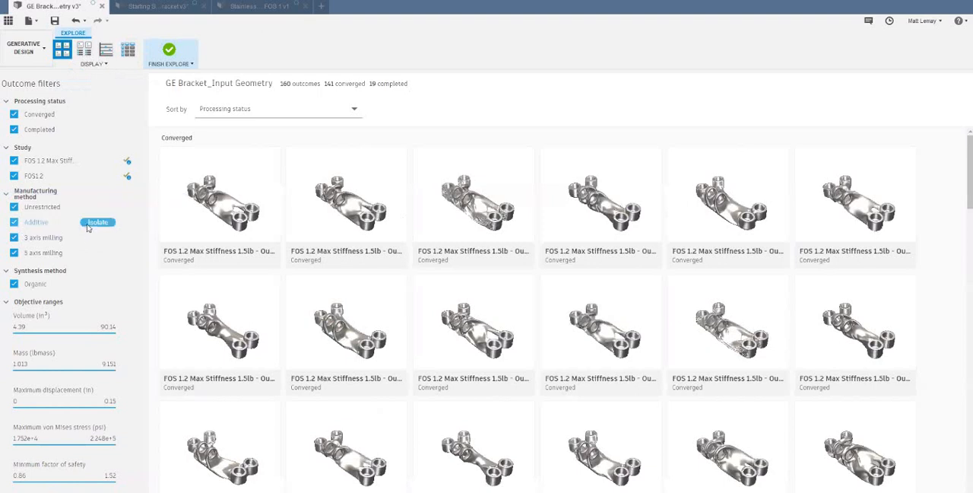
- Isolate the additive outcomes in the manufacturing method filter, and switch the isolation to 3 axis milling
left_click(96, 222)
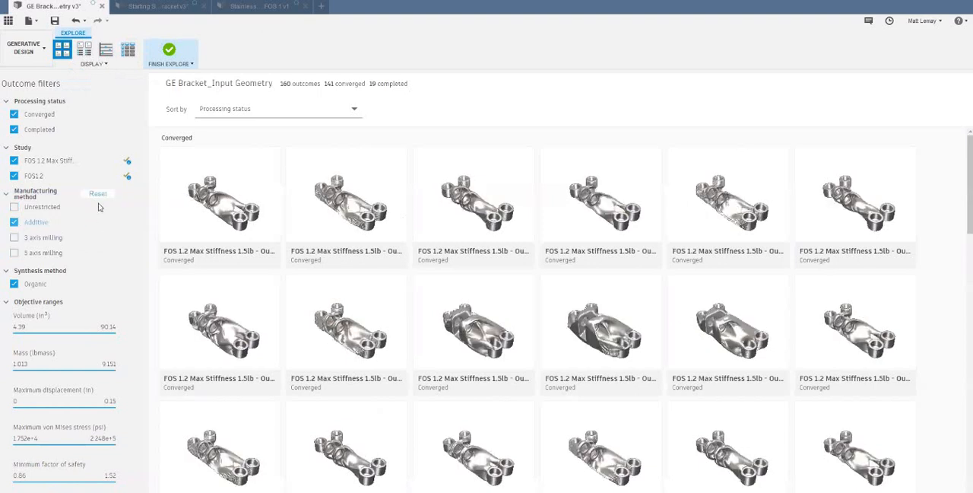
left_click(98, 193)
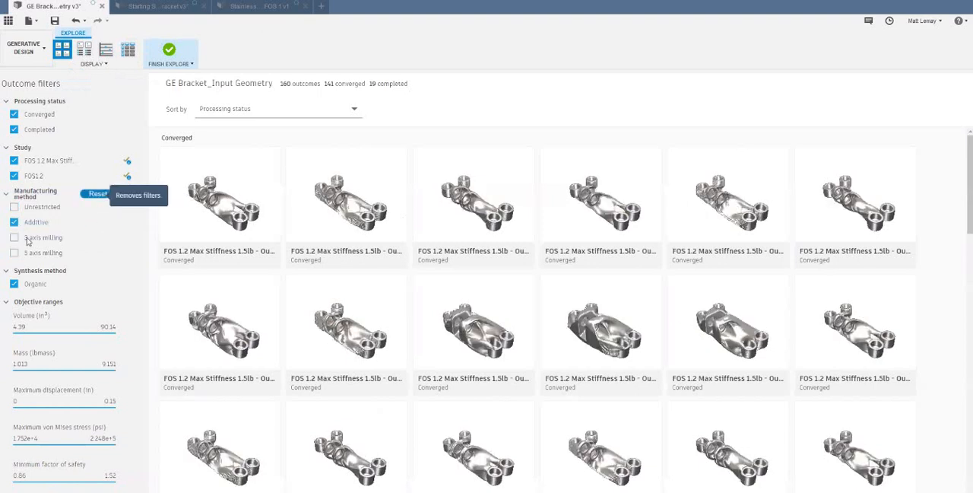
left_click(95, 239)
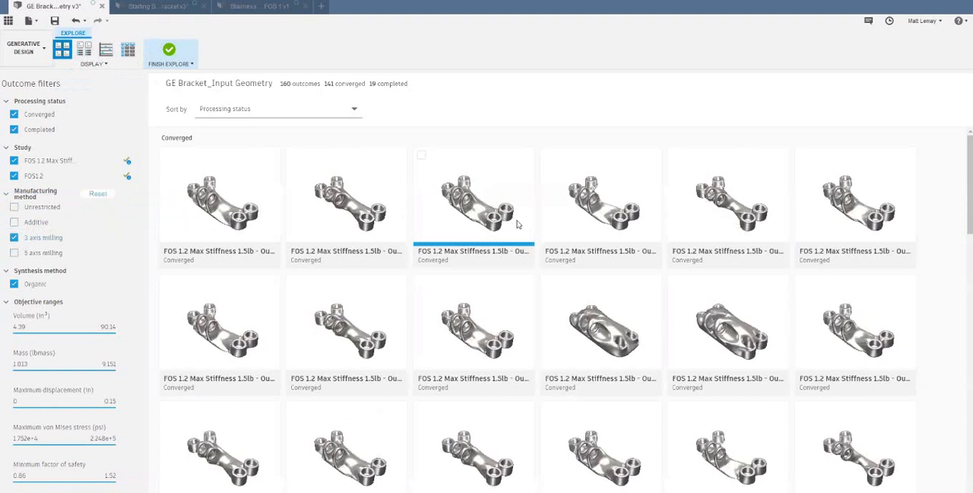
- Reset the manufacturing method filter, then try capping the mass range at 3.027 lbmass and restore its 9.151 maximum
left_click(97, 194)
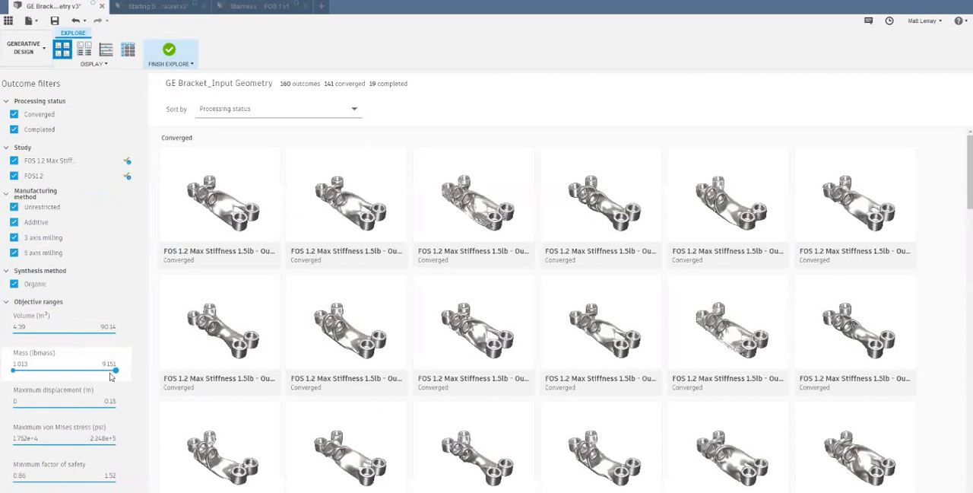
left_click_drag(53, 379, 42, 378)
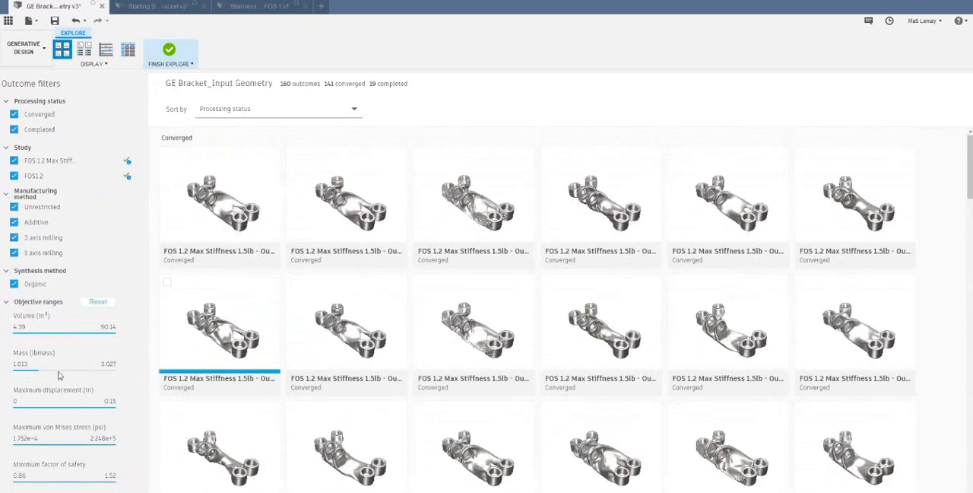
left_click_drag(39, 370, 80, 370)
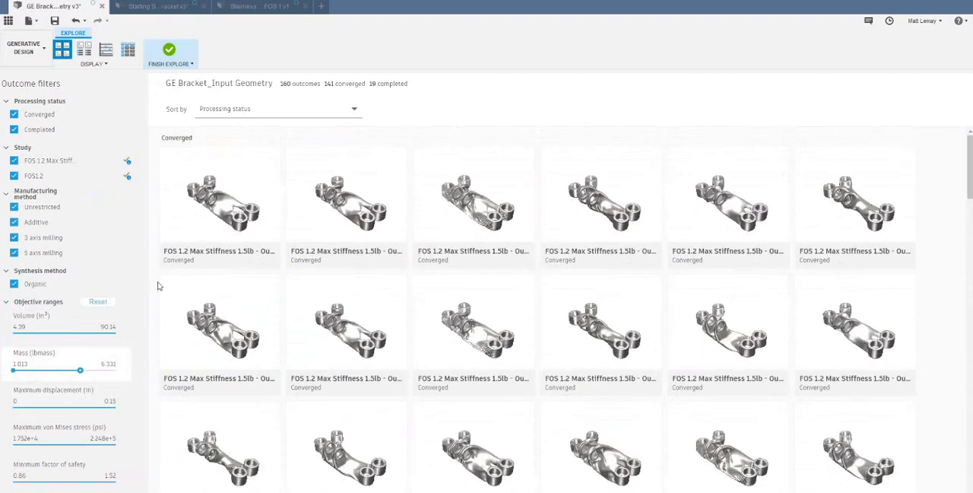
- Sort the outcomes by volume and display them with their properties
left_click(234, 112)
left_click(214, 196)
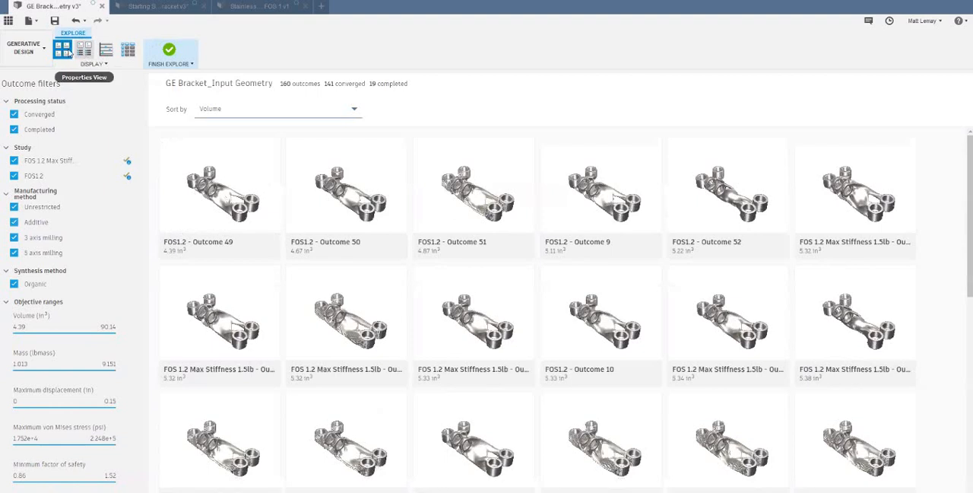
left_click(84, 49)
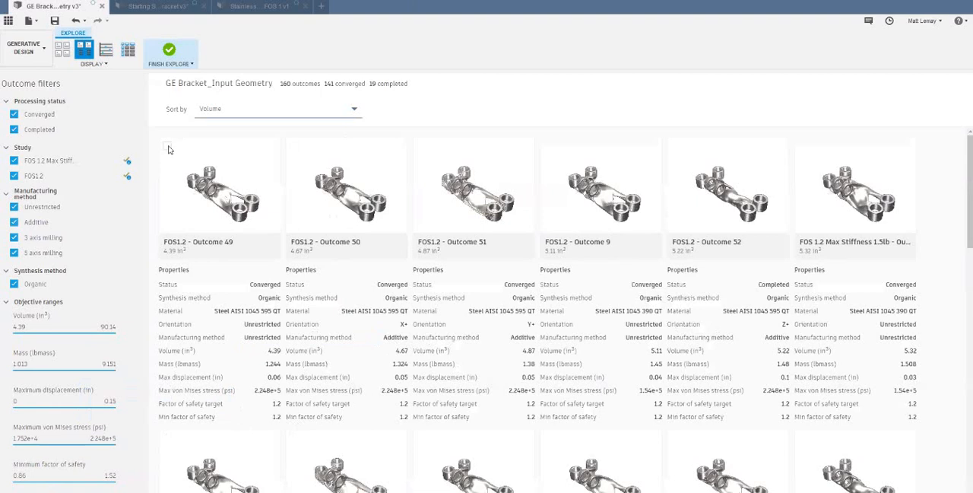
- Select FOS1.2 Outcomes 49, 50, 51 and 9 and open them in a side-by-side comparison
left_click(167, 146)
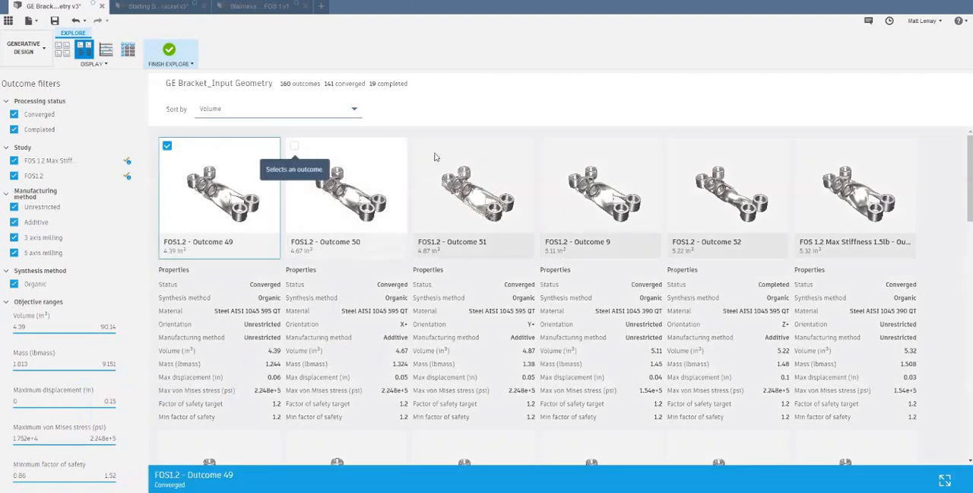
left_click(295, 146)
left_click(421, 146)
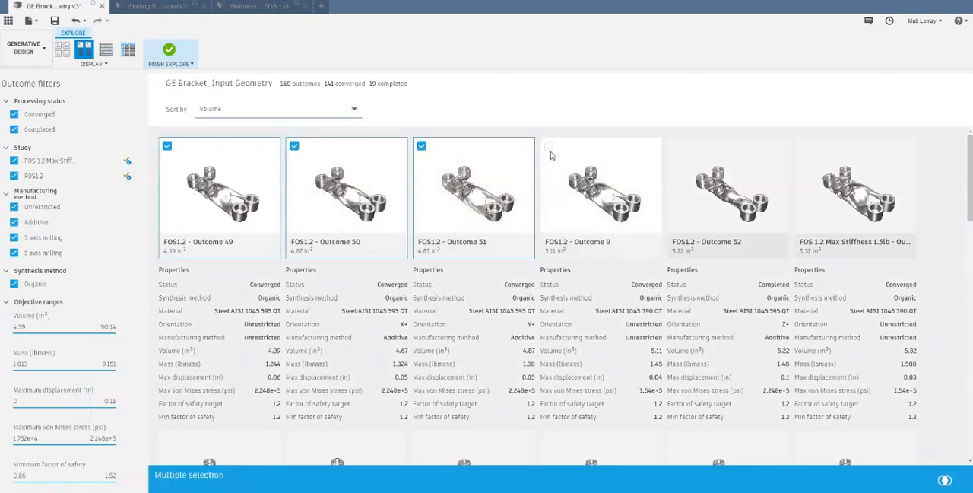
left_click(548, 146)
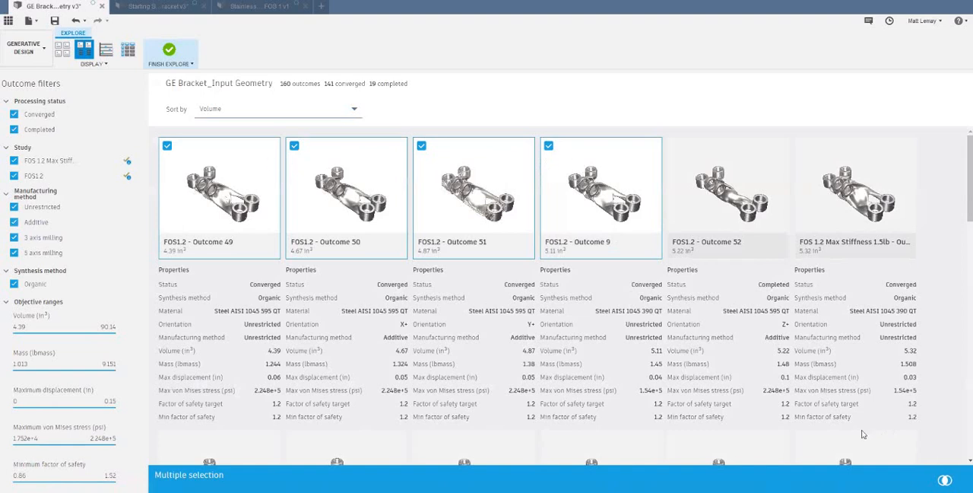
left_click(943, 479)
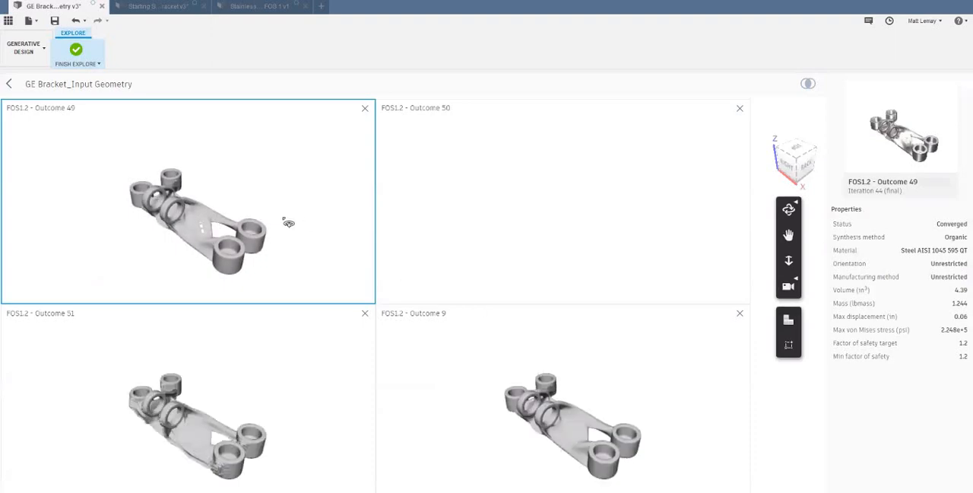
- Rotate the compared outcomes together and examine each one's shape and properties
left_click_drag(137, 217, 284, 185)
left_click(615, 244)
left_click(598, 388)
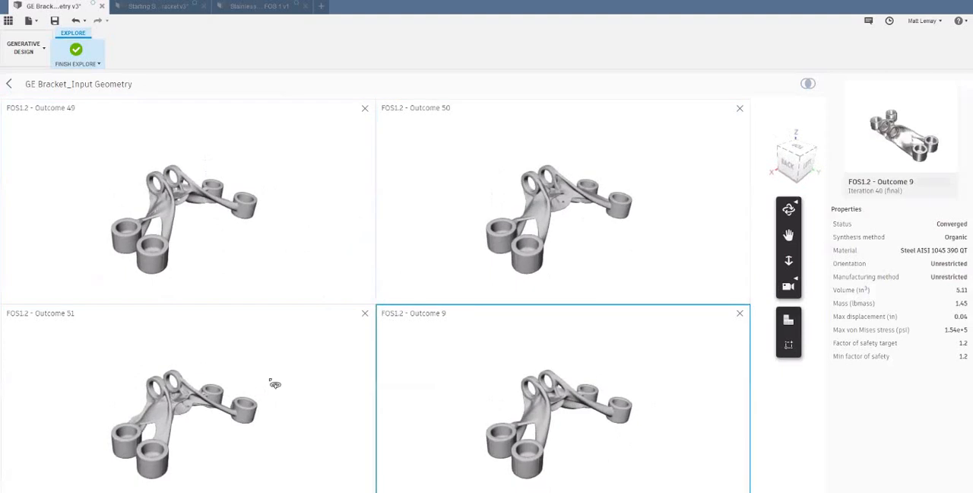
left_click(275, 383)
left_click(555, 248)
left_click(534, 389)
left_click(333, 354)
left_click(327, 277)
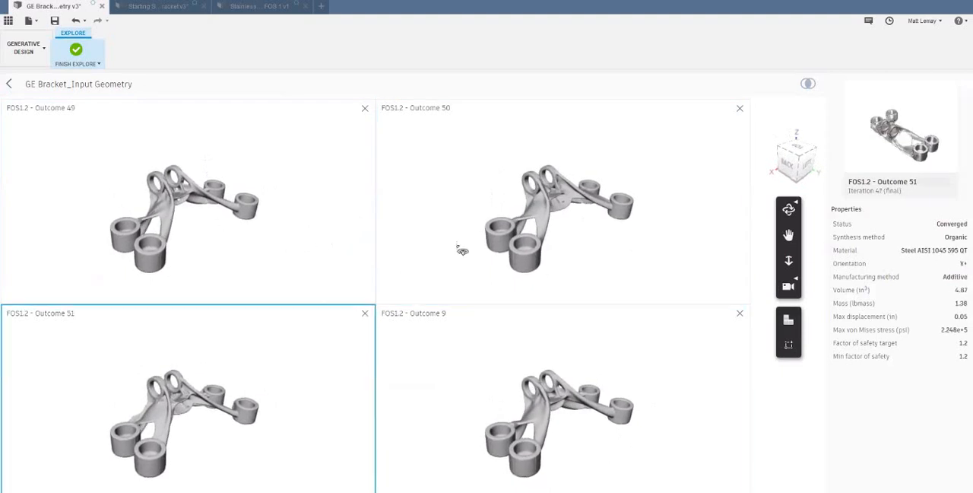
left_click(492, 345)
- Remove Outcomes 51, 50 and 49 from the comparison and return to the list of all outcomes
left_click(366, 314)
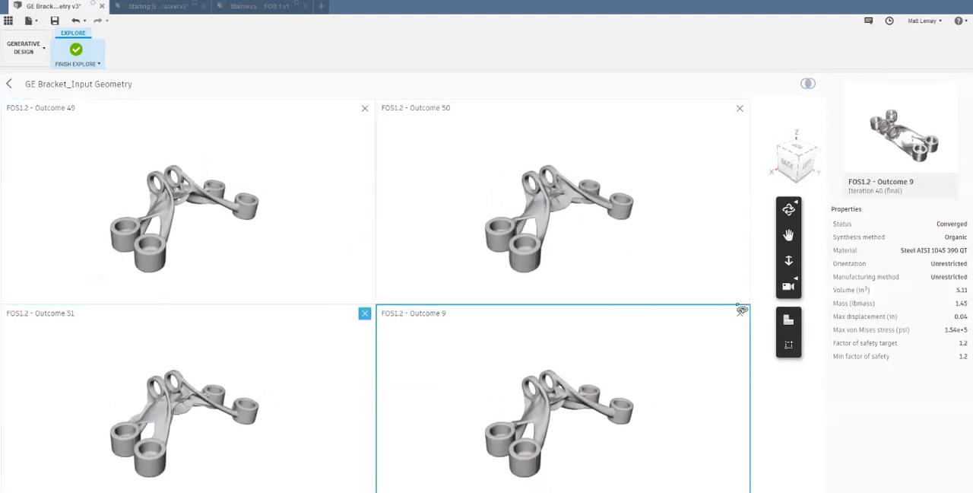
left_click(739, 108)
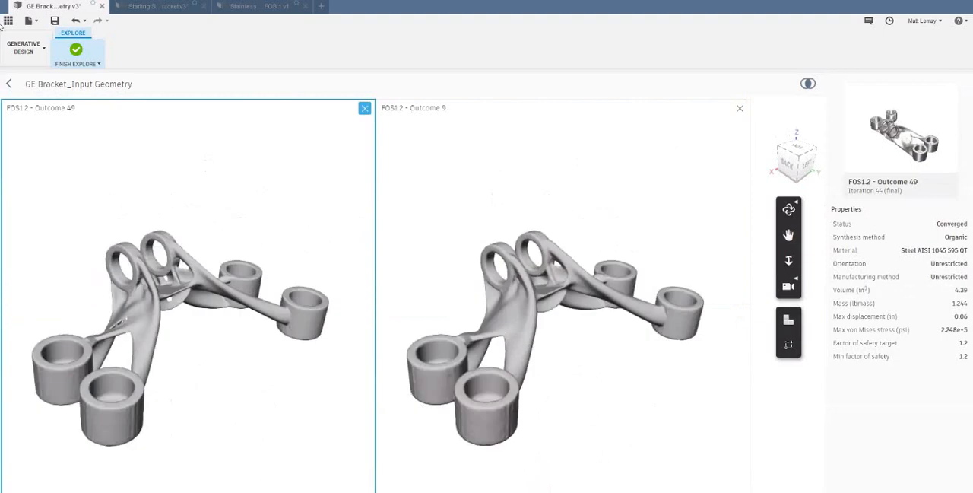
left_click(365, 108)
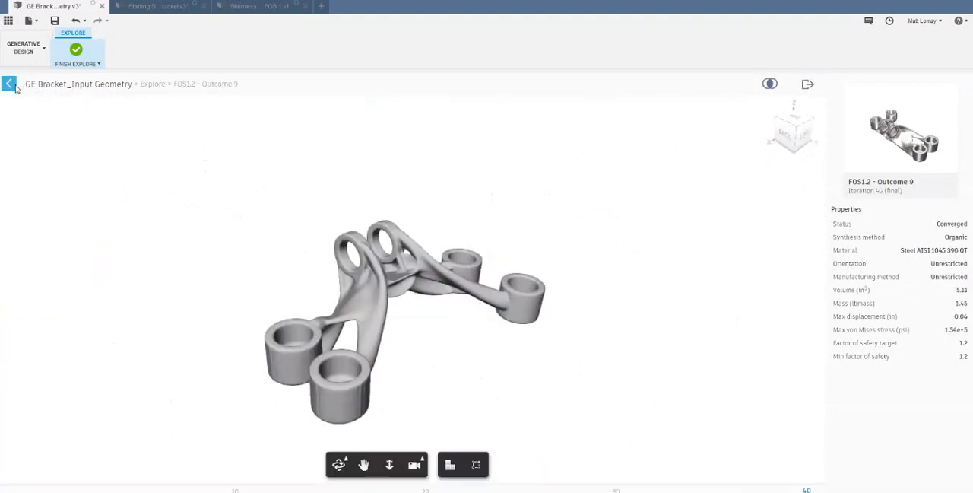
left_click(14, 87)
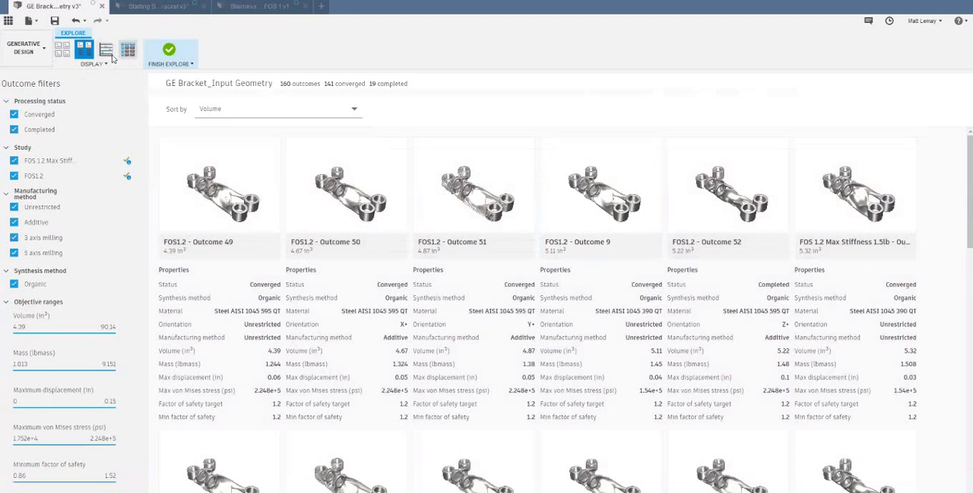
- Show the outcomes as a scatter plot of max displacement against mass and zoom in on the low-mass cluster
left_click(106, 51)
left_click(220, 116)
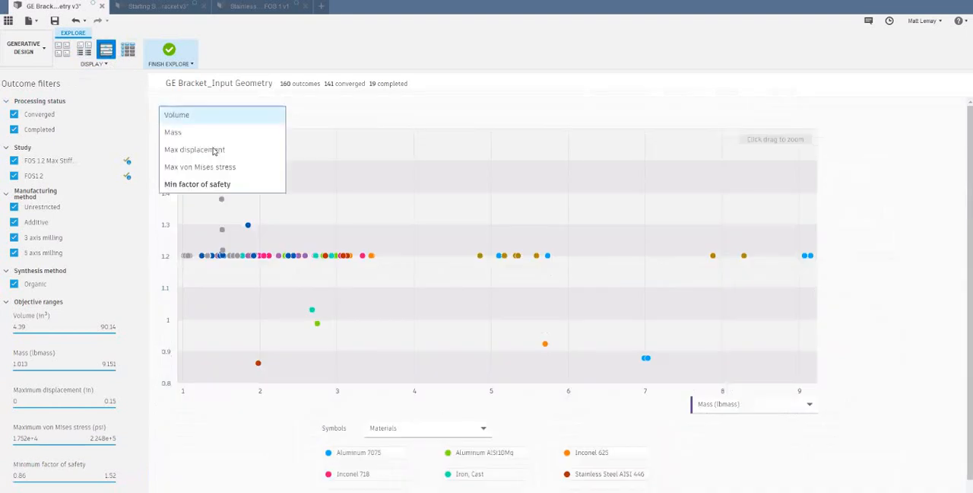
left_click(278, 157)
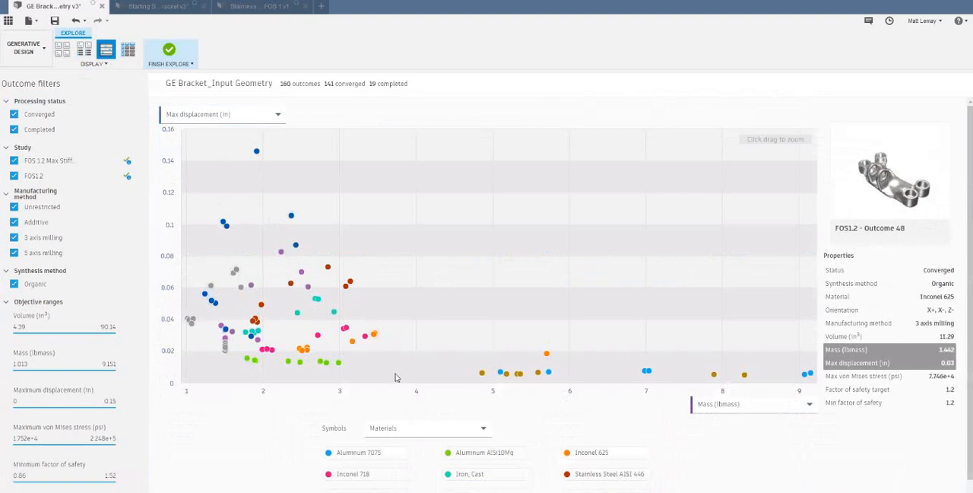
left_click_drag(191, 260, 395, 375)
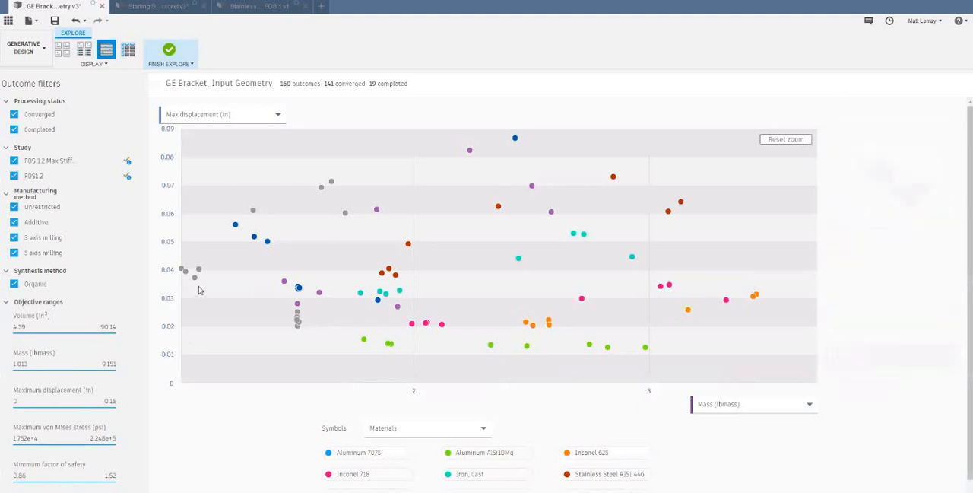
- Open FOS1.2 - Outcome 17, the lightest outcome in the plot, and inspect its shape from several angles
mouse_move(195, 286)
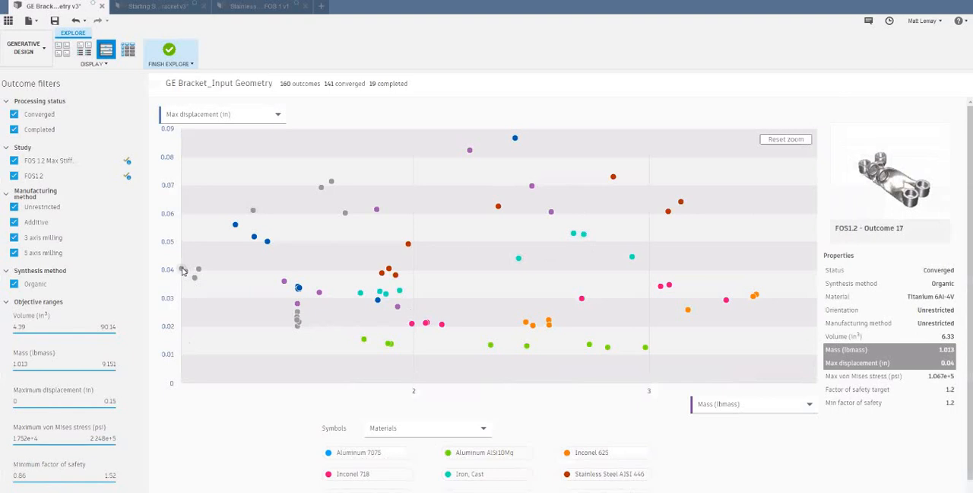
left_click(181, 271)
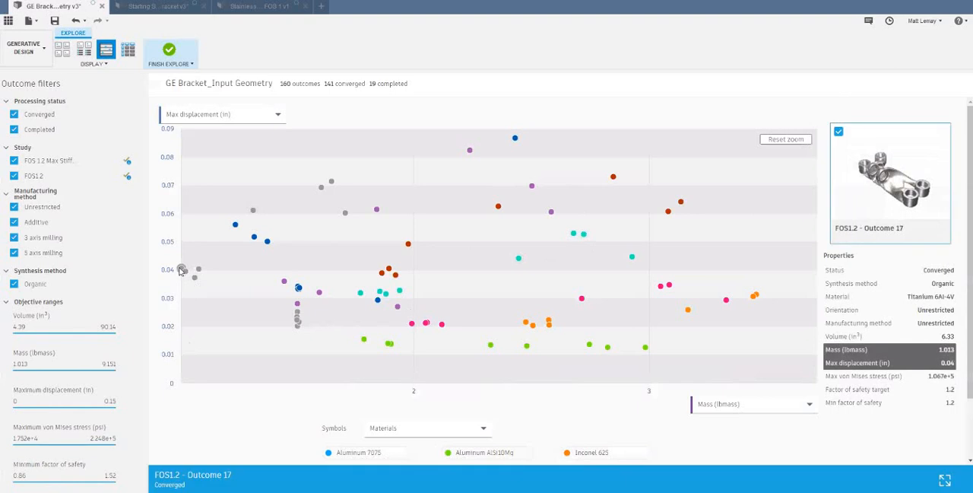
double_click(181, 271)
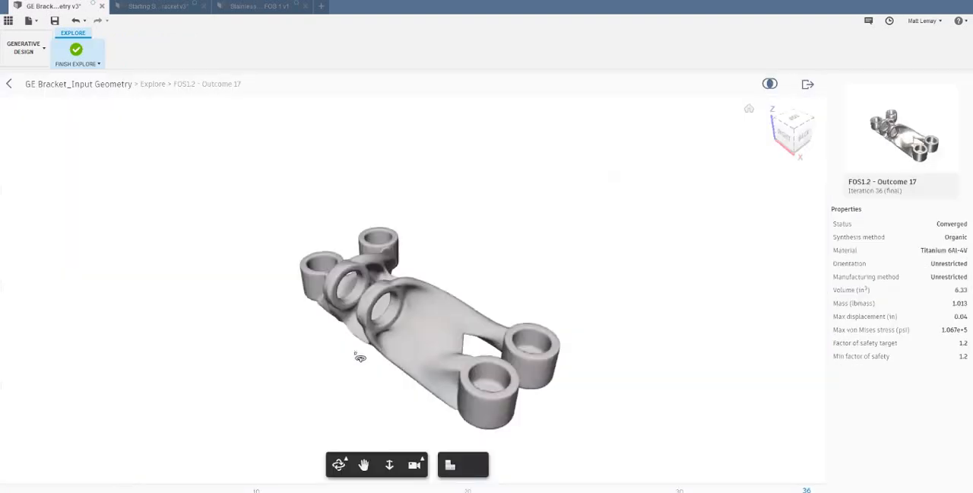
left_click_drag(666, 334, 517, 330)
scroll(447, 325, "up", 2)
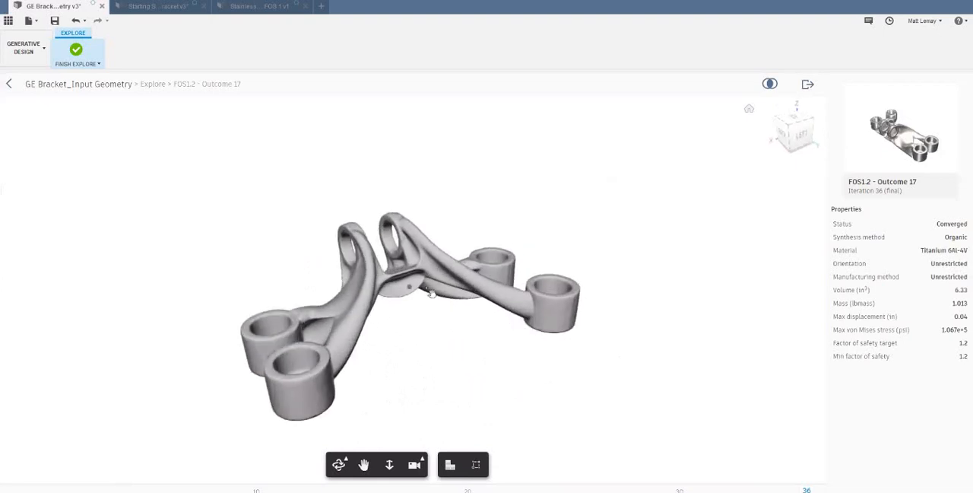
middle_click_drag(447, 325, 431, 286)
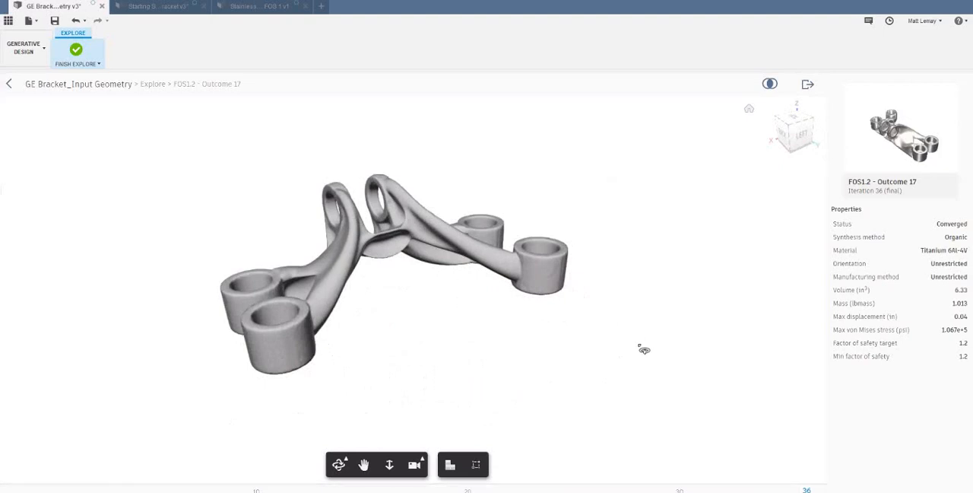
left_click_drag(596, 355, 610, 370)
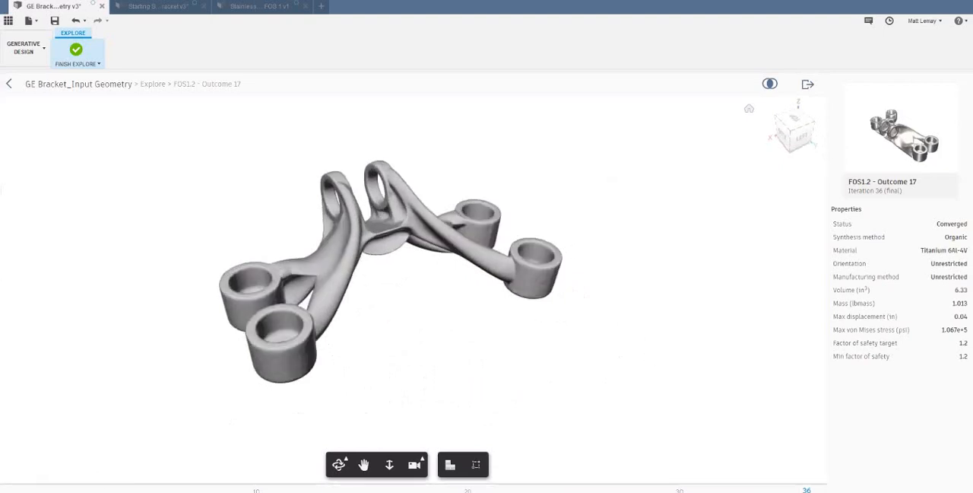
- Step Outcome 17 through iterations 1, 10, 20 and 30 to the final iteration 36 to examine how its shape evolves
left_click(65, 489)
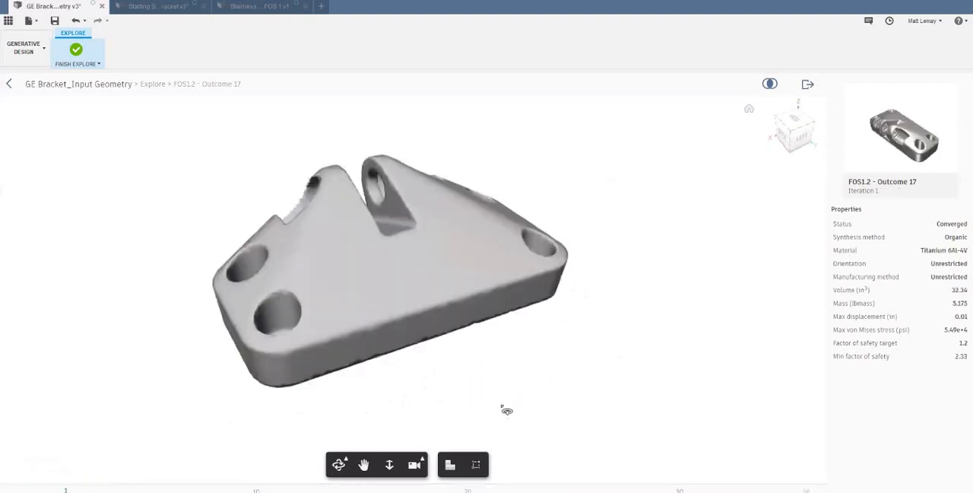
left_click_drag(508, 409, 396, 365)
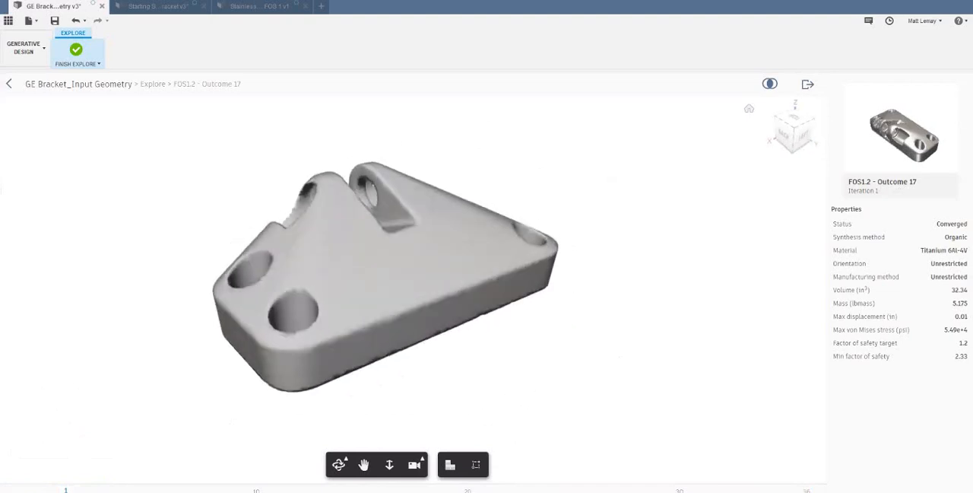
left_click(298, 489)
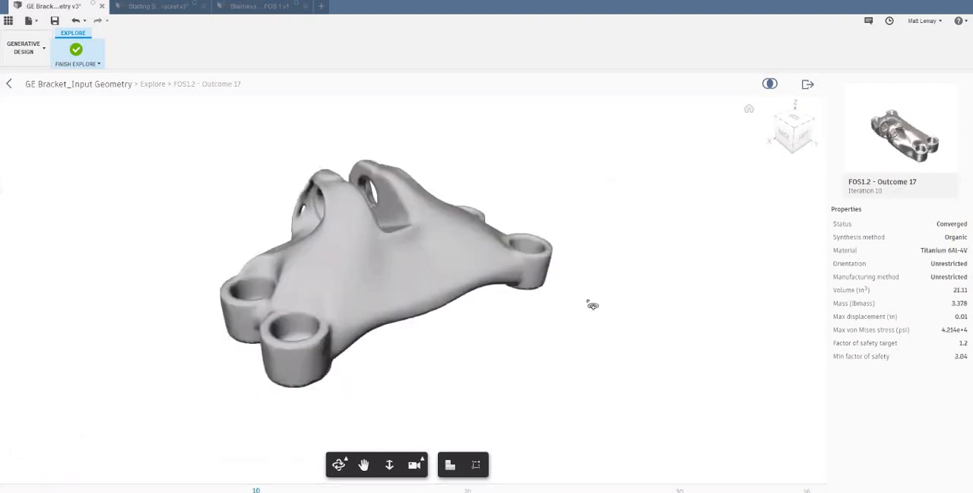
left_click(468, 489)
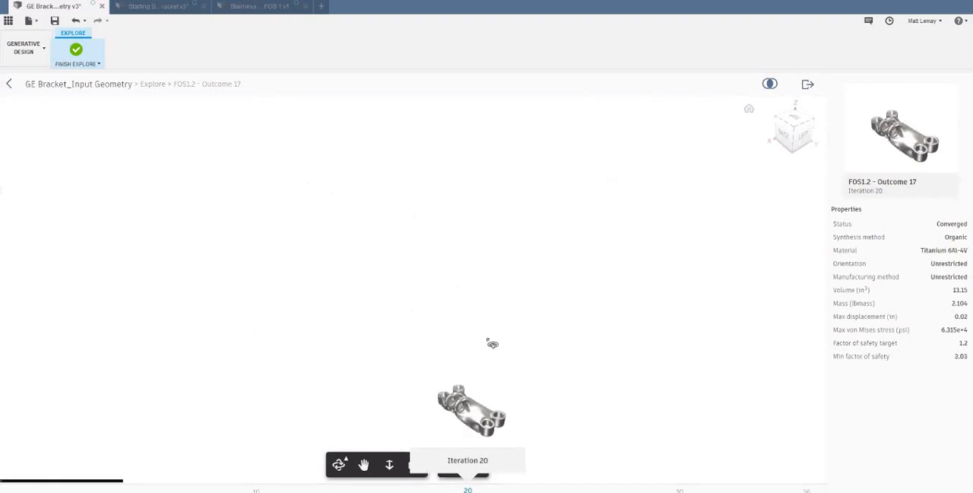
left_click(657, 488)
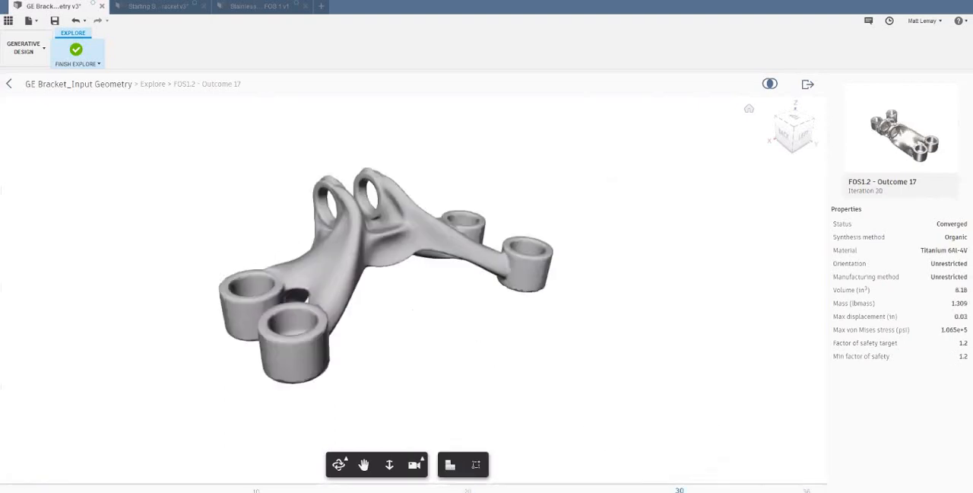
left_click(807, 489)
- Turn on the stress view for Outcome 17 and examine the stress distribution across the bracket from several angles
middle_click_drag(443, 316, 411, 342, "shift")
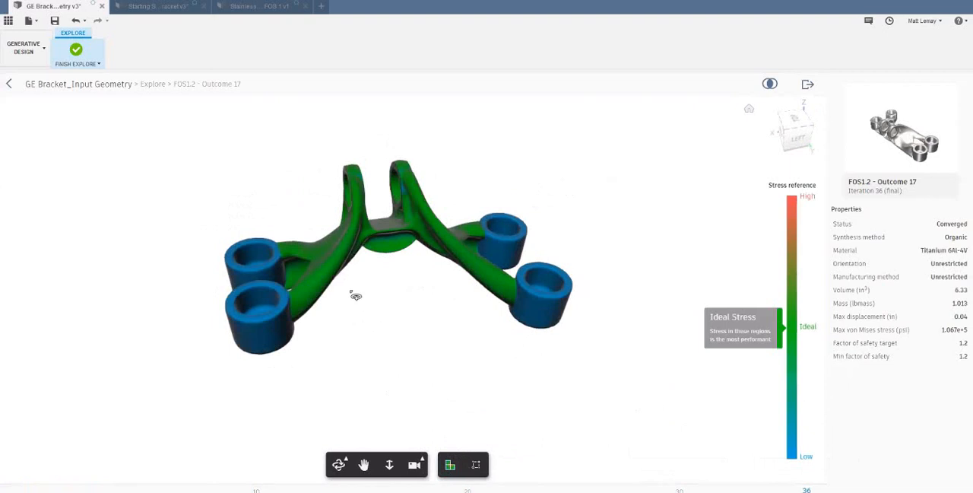
scroll(384, 267, "up", 2)
scroll(390, 295, "down", 1)
middle_click_drag(477, 293, 480, 324)
scroll(490, 334, "up", 1)
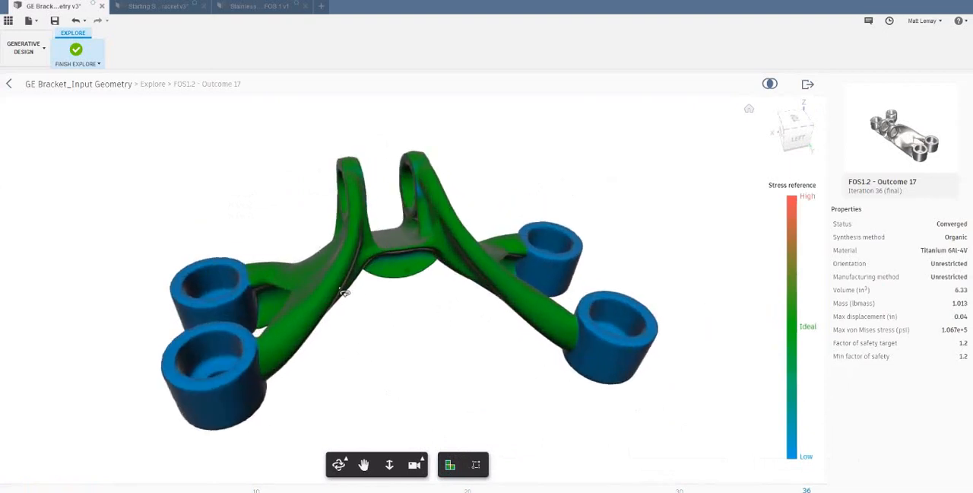
middle_click_drag(290, 290, 569, 331, "shift")
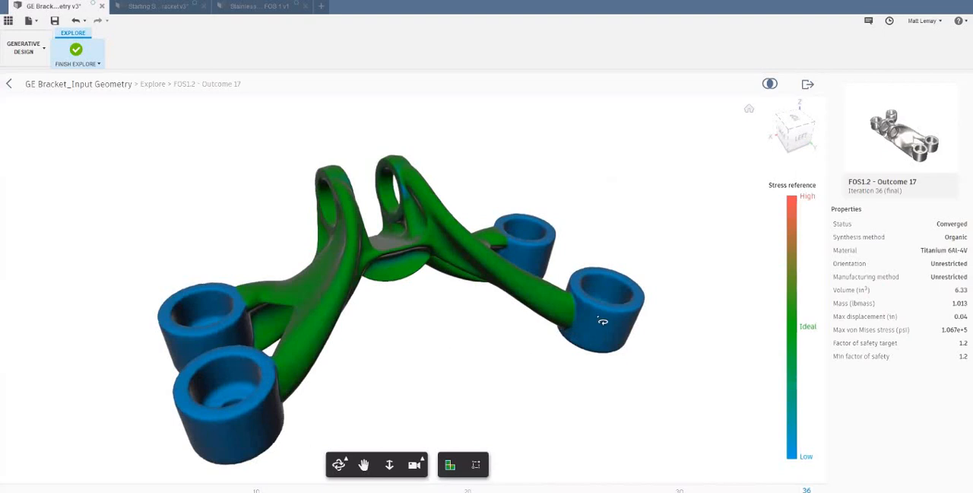
left_click_drag(434, 309, 471, 340)
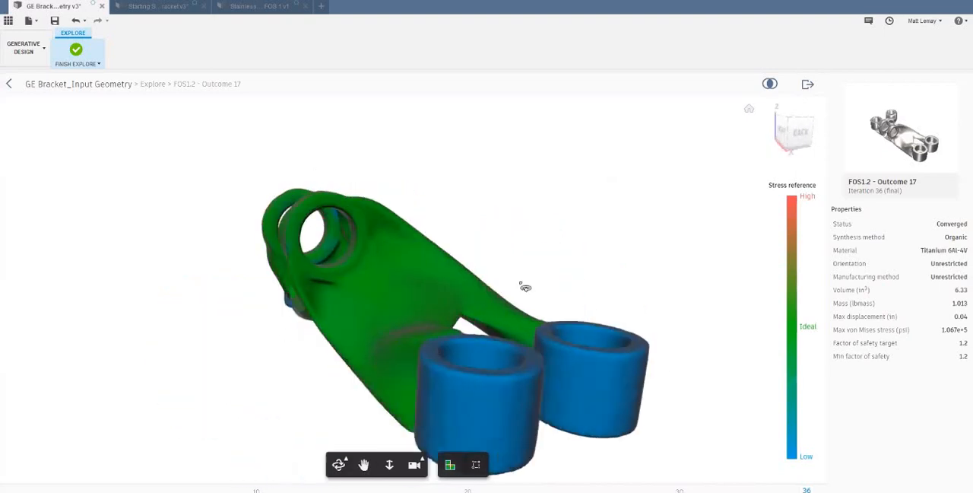
left_click_drag(534, 281, 479, 351)
left_click_drag(556, 292, 470, 278)
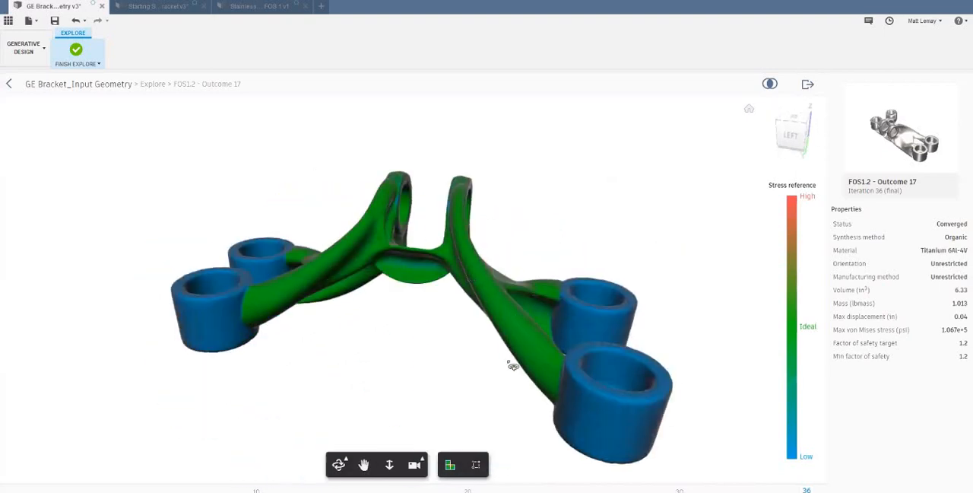
left_click_drag(512, 365, 481, 456)
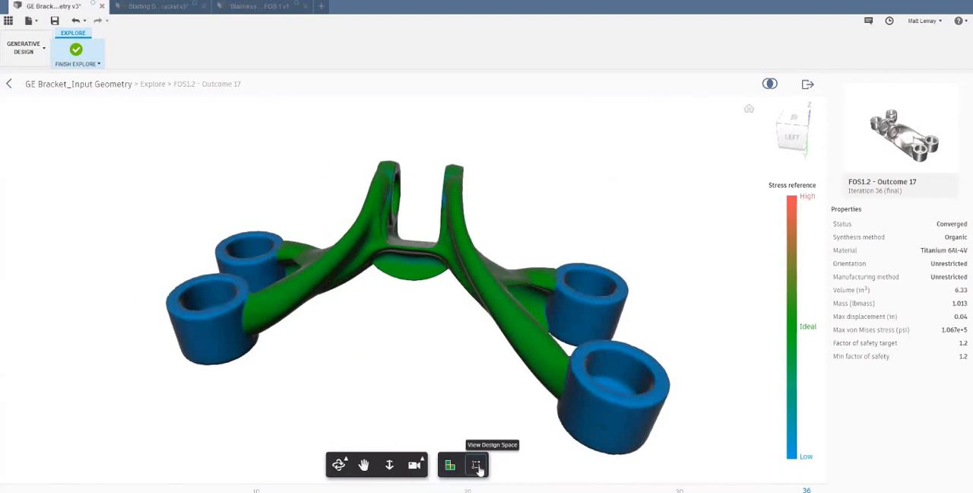
- Examine Outcome 17 against its design space, turn off the stress and design space views, and bring up the outcome's design creation options
left_click_drag(619, 314, 491, 316)
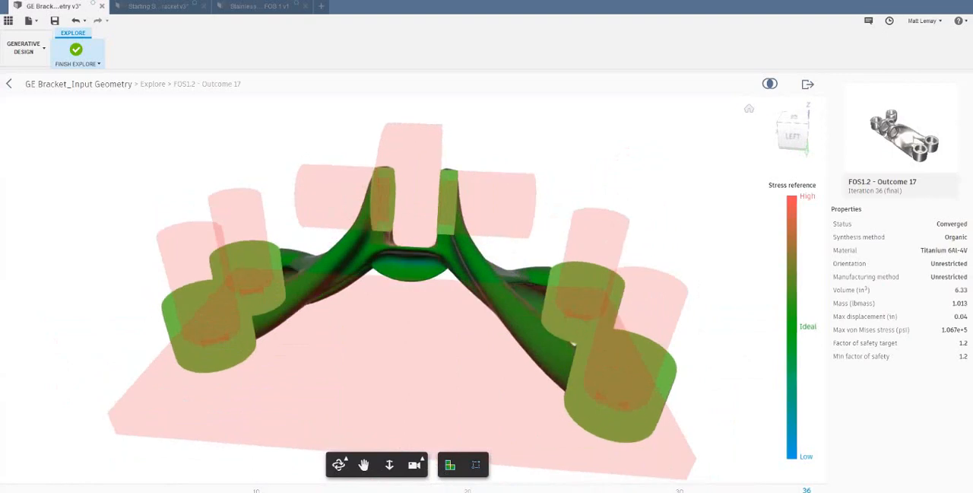
left_click(449, 470)
left_click(475, 465)
left_click_drag(419, 337, 419, 305)
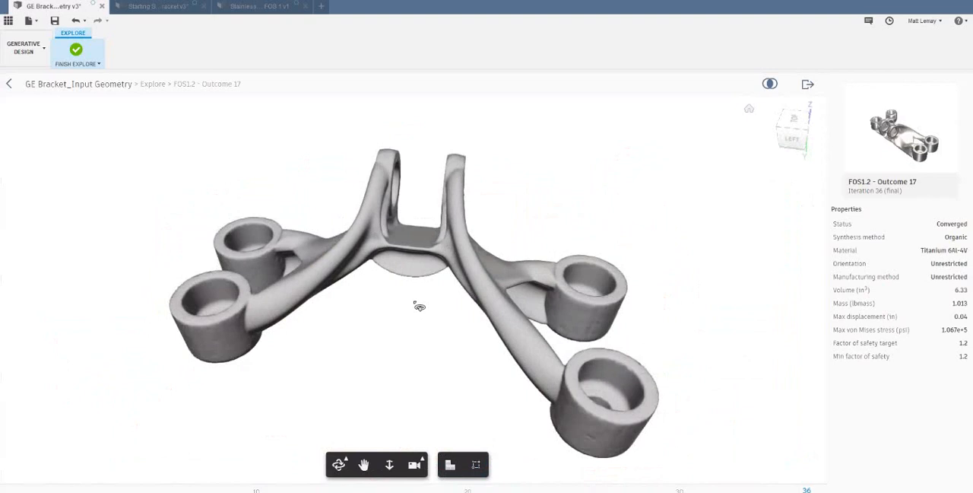
left_click(808, 85)
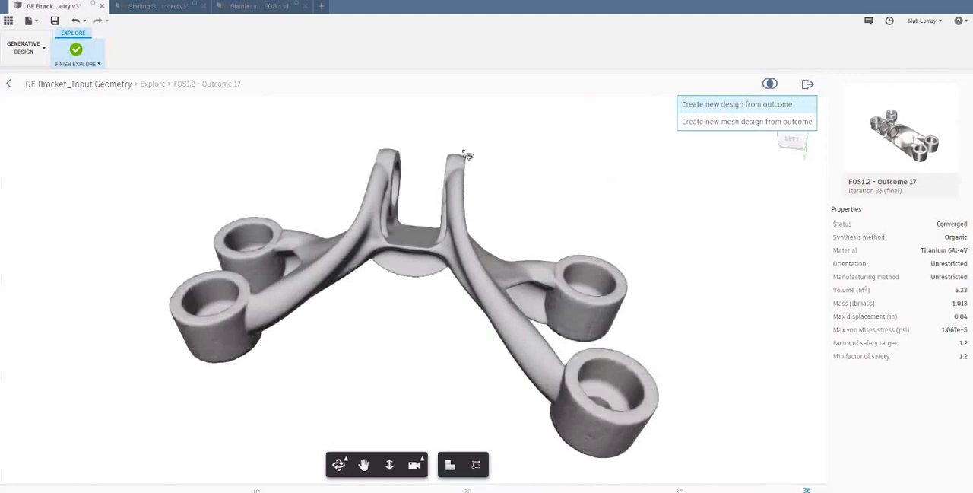
- Switch to the stainless steel FOS 1 v1 design and inspect the bracket and its thin struts from several angles
left_click(257, 6)
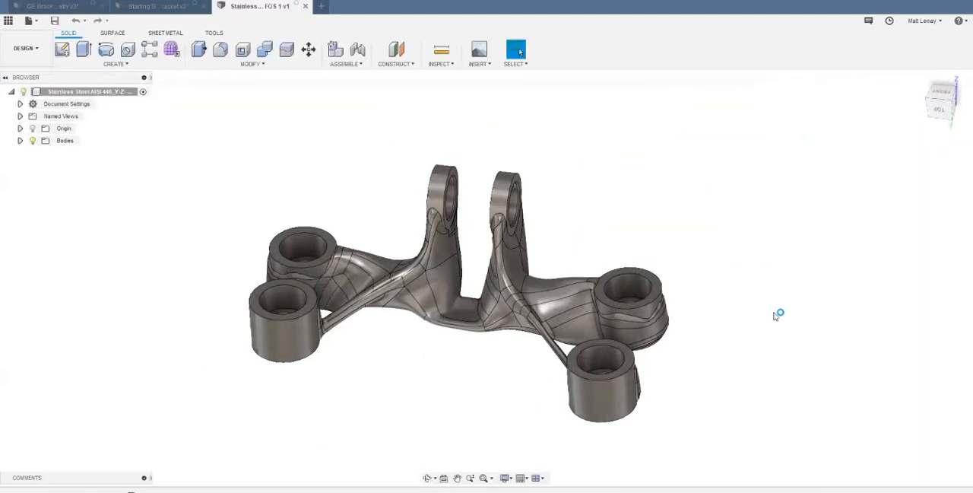
middle_click_drag(801, 322, 791, 317)
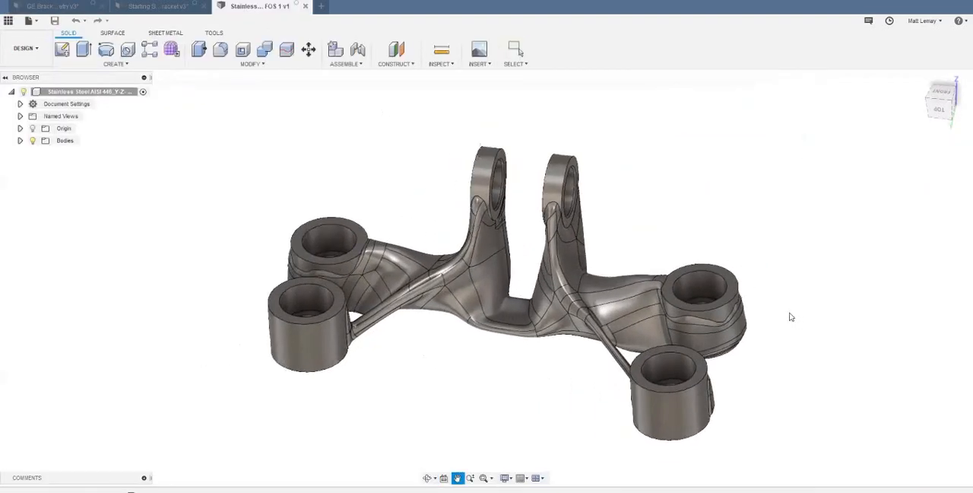
key("Escape")
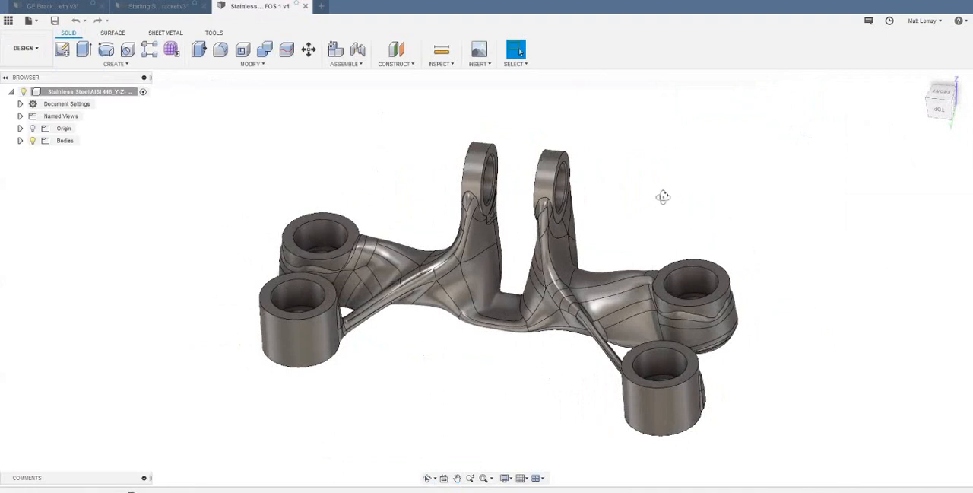
middle_click_drag(663, 197, 626, 155, "shift")
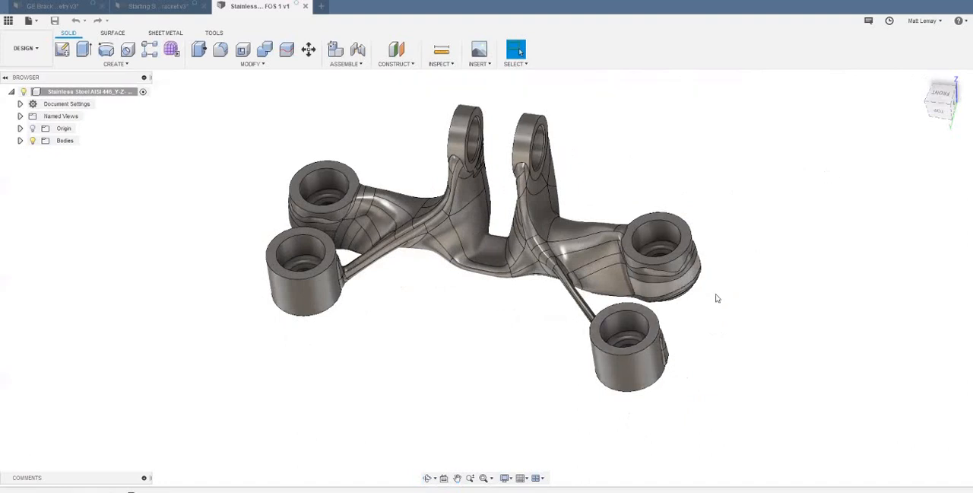
mouse_move(717, 304)
middle_mouse_down("shift")
mouse_move(712, 293)
mouse_move(727, 297)
middle_mouse_up("shift")
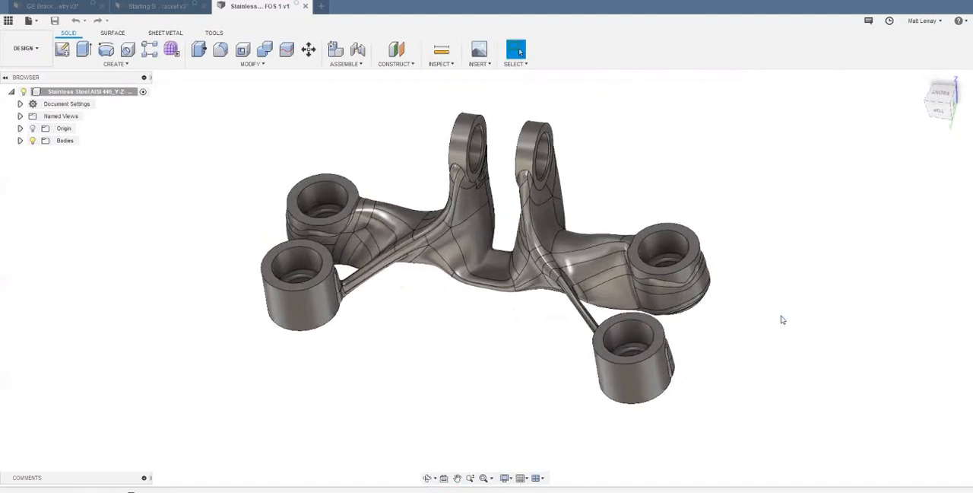
scroll(784, 319, "up", 2)
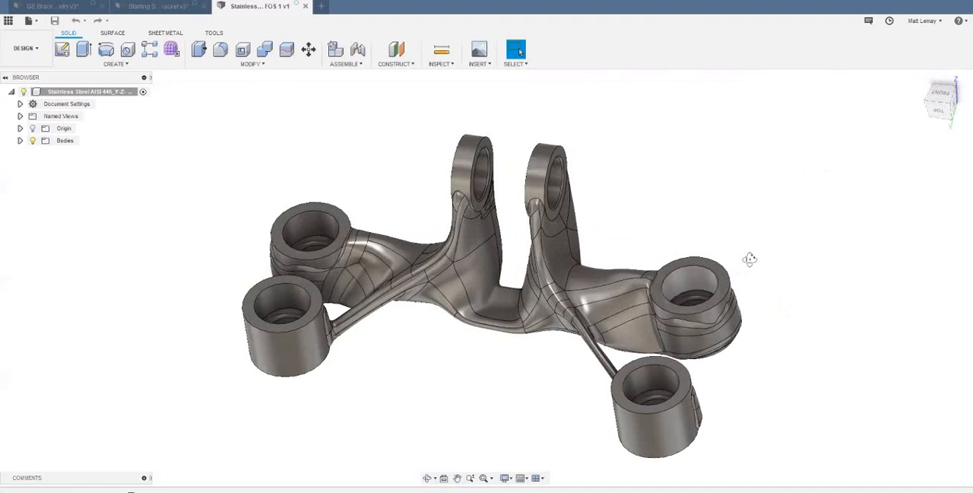
middle_click_drag(750, 259, 589, 318, "shift")
scroll(588, 318, "up", 5)
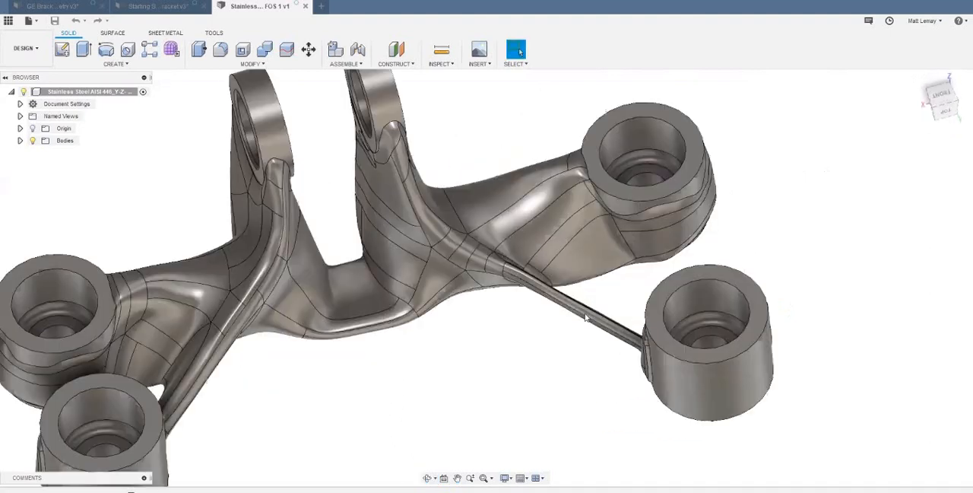
scroll(549, 311, "down", 5)
- Roll the stainless steel design's history back to the Organic feature and open its form for editing
middle_click_drag(113, 446, 31, 483, "shift")
left_click_drag(131, 492, 107, 492)
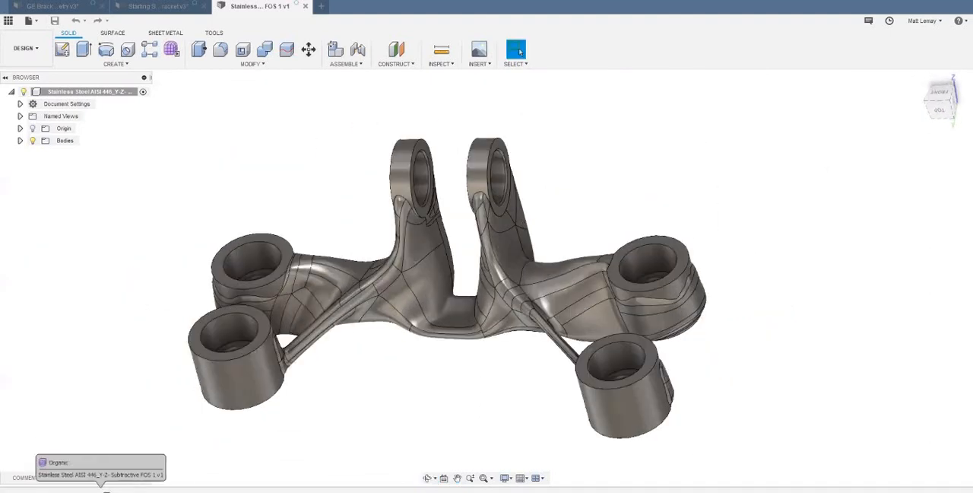
double_click(101, 491)
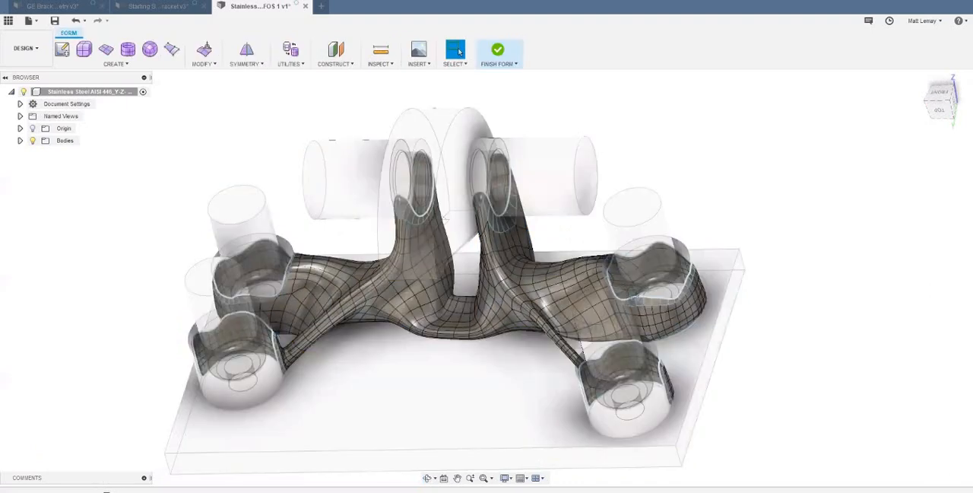
- Start Edit Form on a face in the middle of the thin front strut and decline the T-Spline surface version upgrade
middle_click_drag(619, 321, 567, 329, "shift")
scroll(567, 328, "up", 3)
scroll(570, 331, "up", 5)
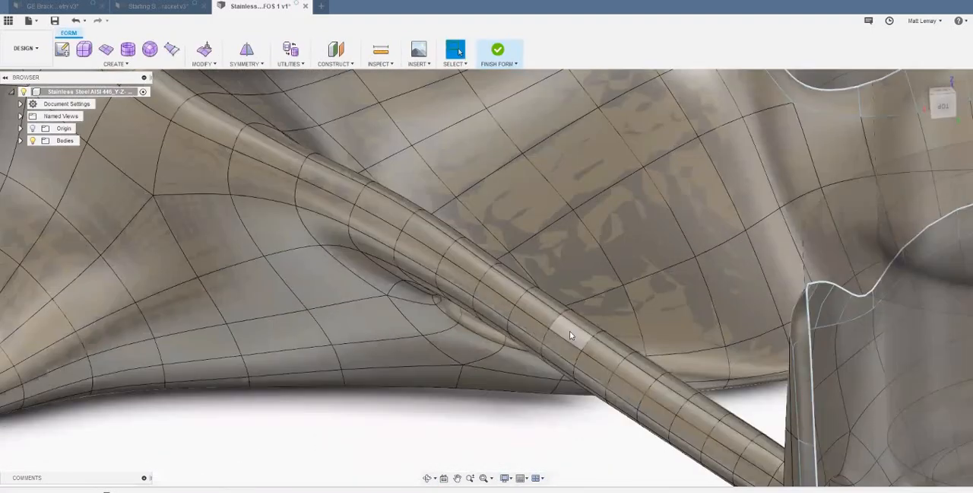
scroll(570, 331, "down", 2)
left_click(575, 332)
right_click(575, 332)
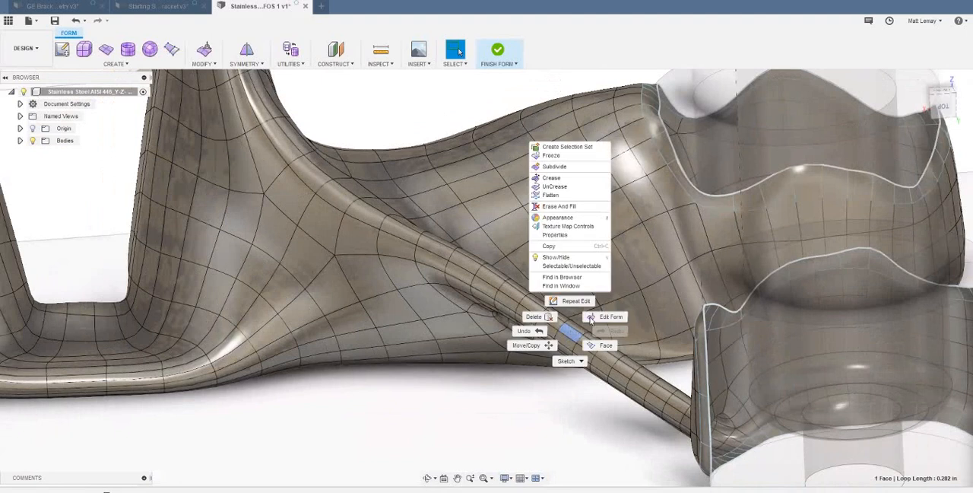
left_click(590, 315)
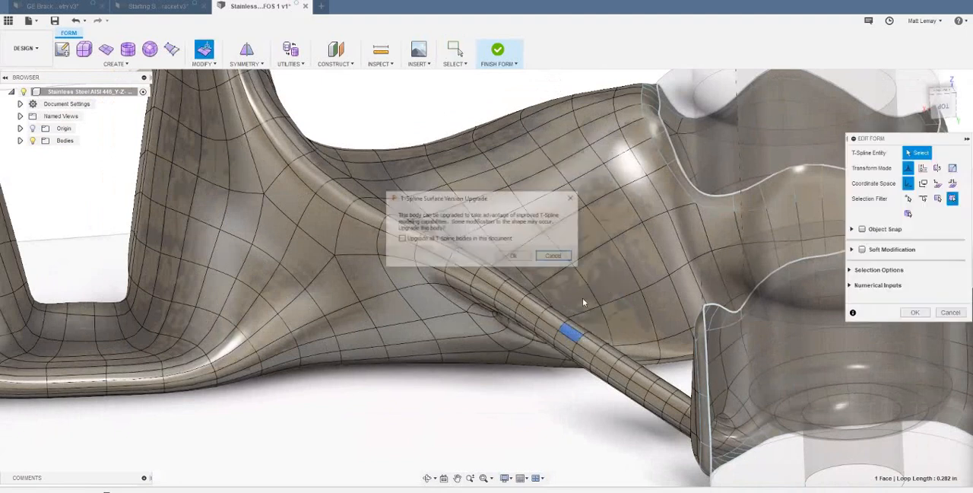
left_click(571, 198)
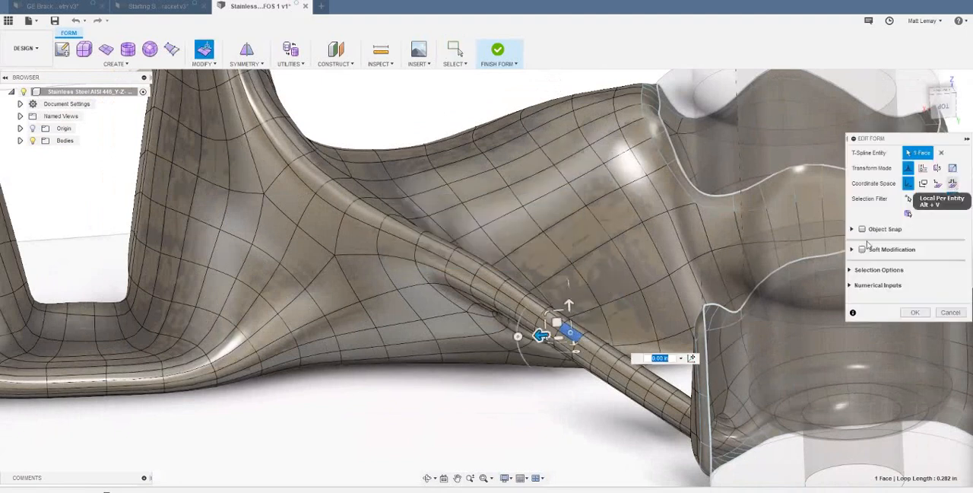
- Use Local Per Entity coordinates and Strut/Hole Selection to select the whole strut, and thicken it by offsetting its faces 0.10 in
left_click(953, 185)
left_click(867, 271)
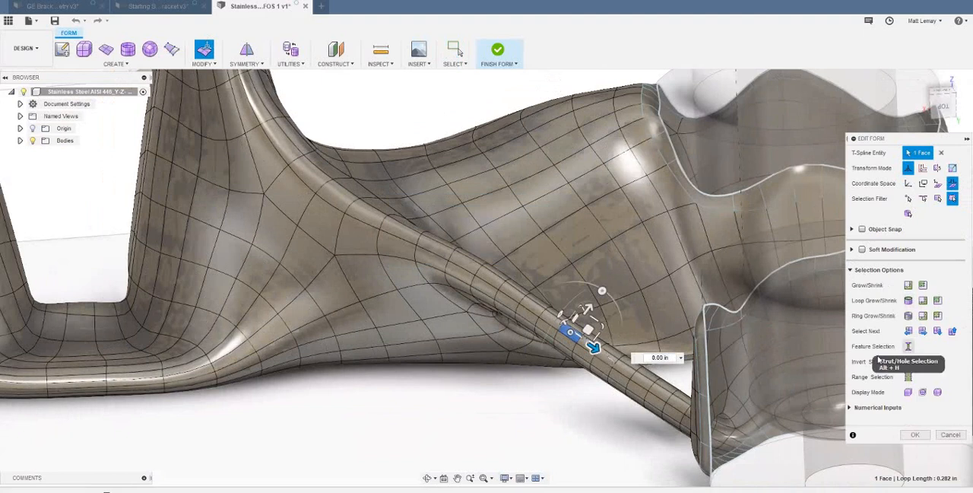
left_click(909, 346)
middle_click_drag(556, 384, 559, 313, "shift")
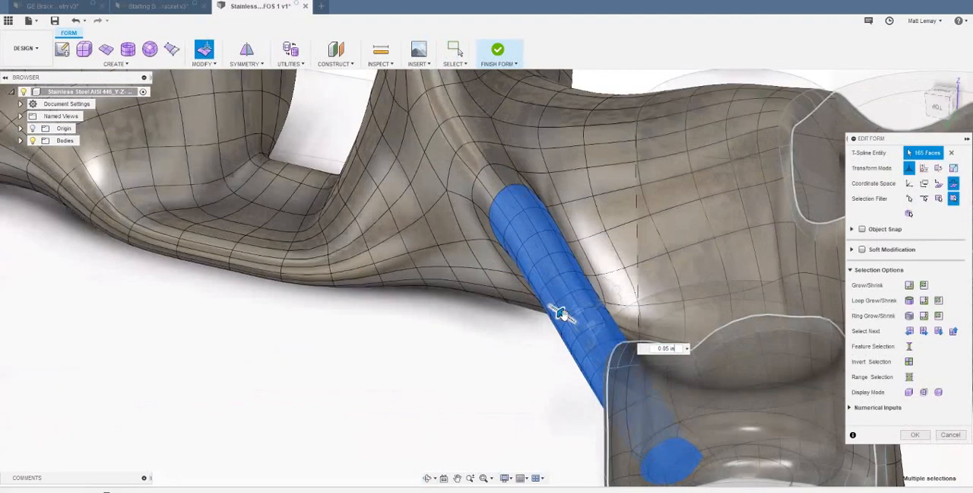
left_click(916, 436)
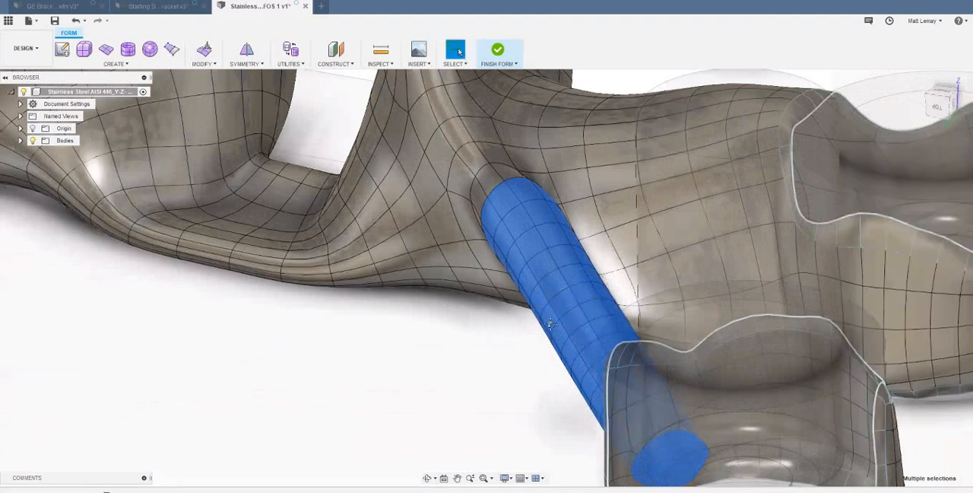
- Clear the strut selection and compare the thickened strut with the opposite thin strut from several angles
scroll(549, 322, "down", 3)
middle_click_drag(510, 311, 511, 276)
scroll(511, 276, "down", 3)
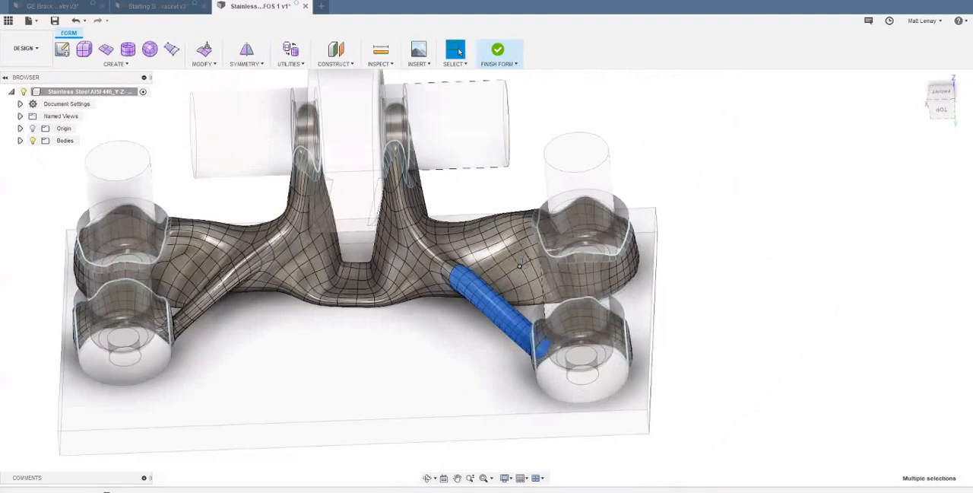
middle_click_drag(361, 268, 403, 327, "shift")
left_click(403, 323)
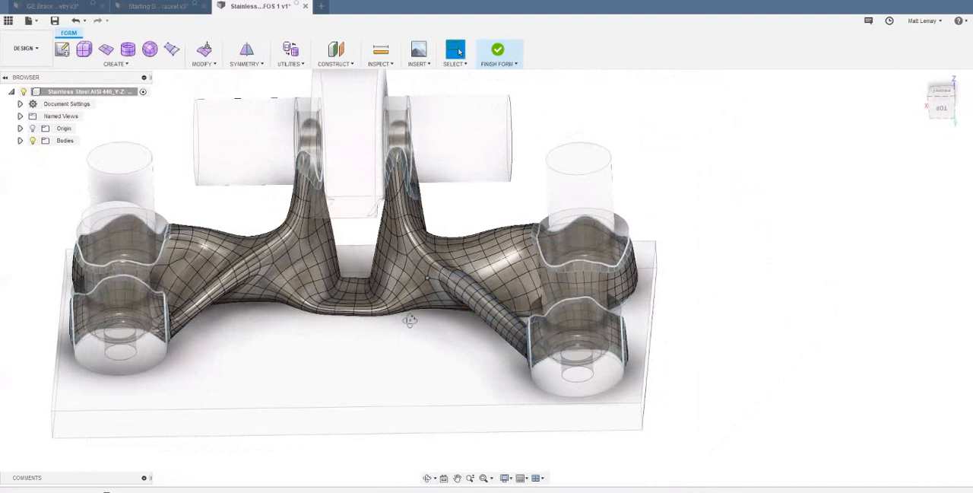
middle_click_drag(403, 278, 481, 265, "shift")
mouse_move(481, 265)
left_mouse_down("shift")
mouse_move(483, 278)
mouse_move(480, 268)
left_mouse_up("shift")
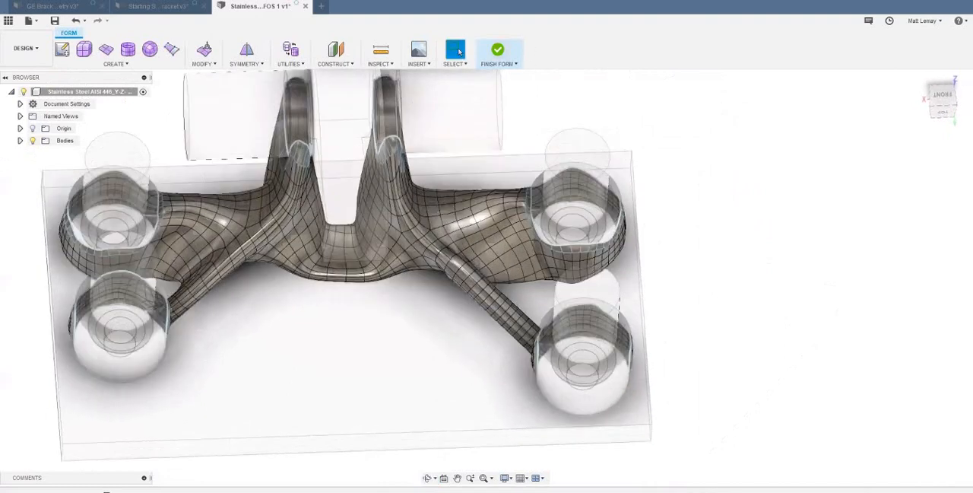
- Leave the form and roll the design history forward to its end, and inspect the rebuilt solid bracket with the edited strut
left_click_drag(129, 491, 136, 491)
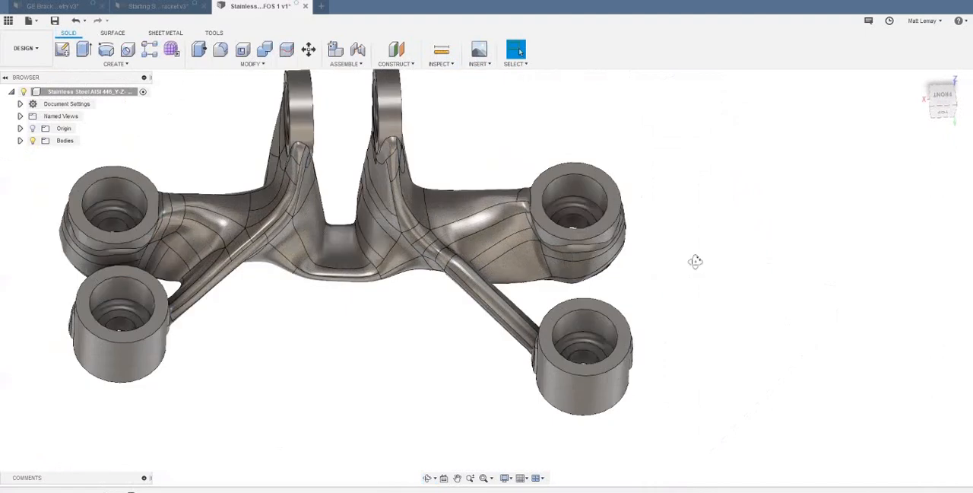
middle_click_drag(692, 261, 614, 297, "shift")
scroll(591, 214, "up", 3)
scroll(616, 229, "down", 2)
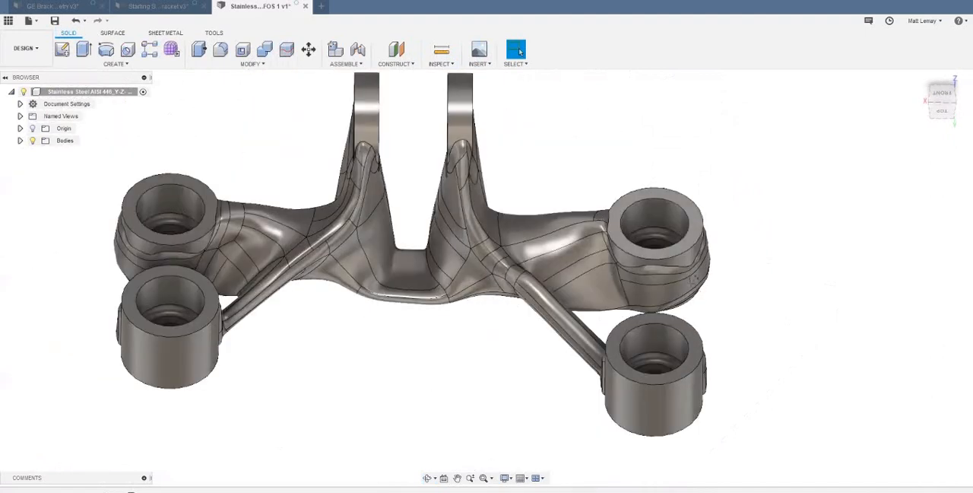
middle_click_drag(719, 293, 715, 319, "shift")
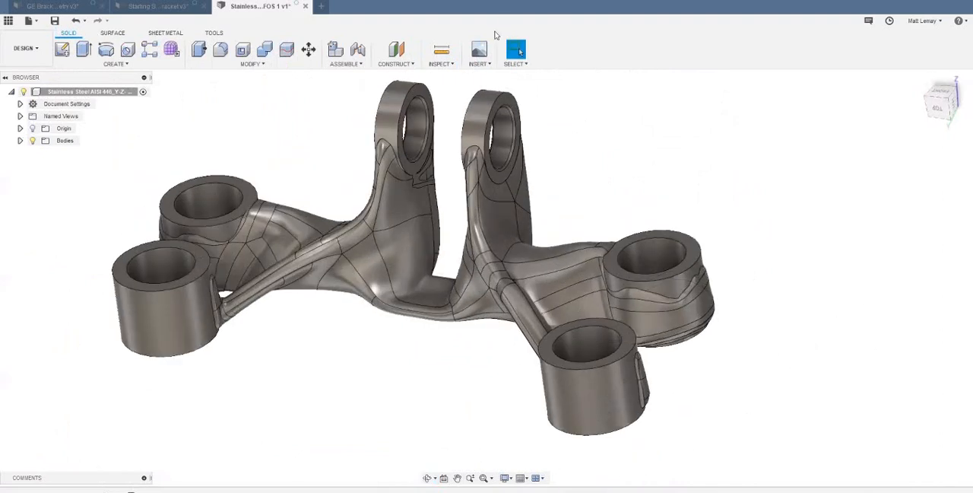
scroll(611, 155, "down", 1)
middle_click_drag(612, 154, 622, 162)
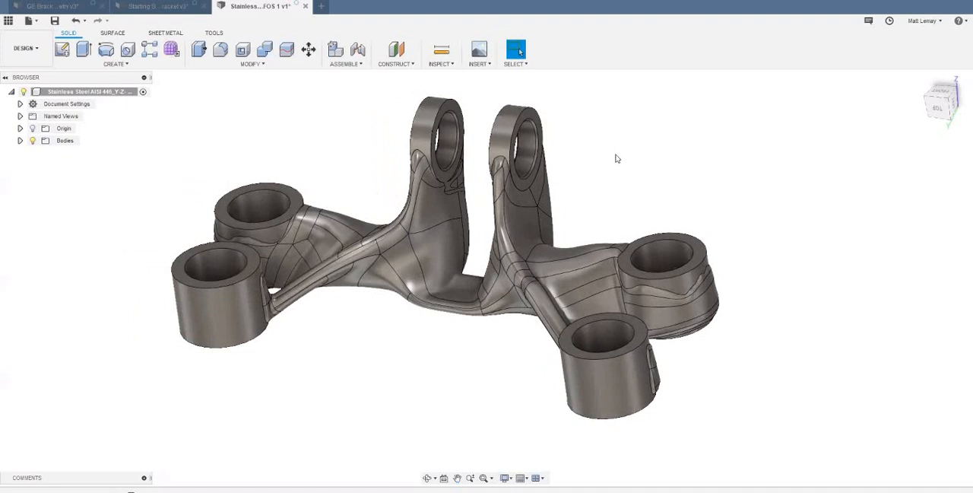
- Switch to the PowerPoint slide show and advance past the agenda to the "Generative Design – Getting Started" slide
mouse_move(459, 492)
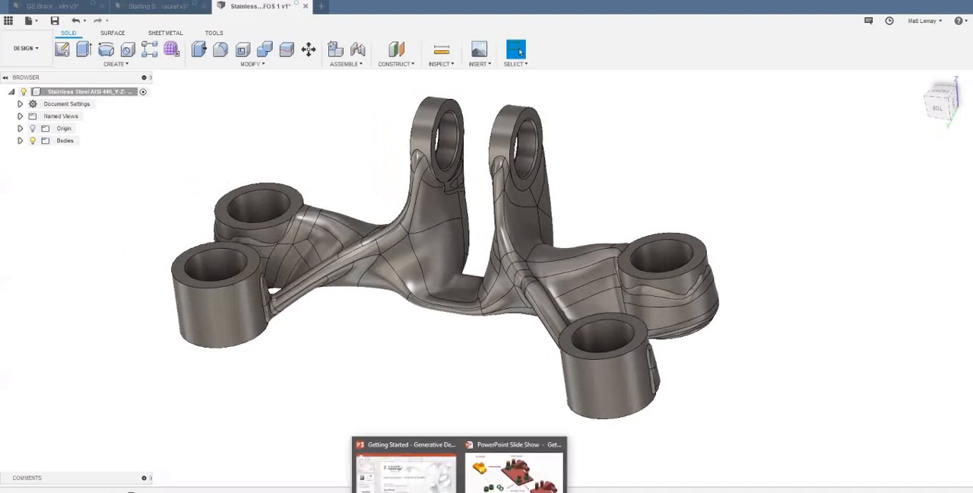
left_click(514, 469)
key("Right")
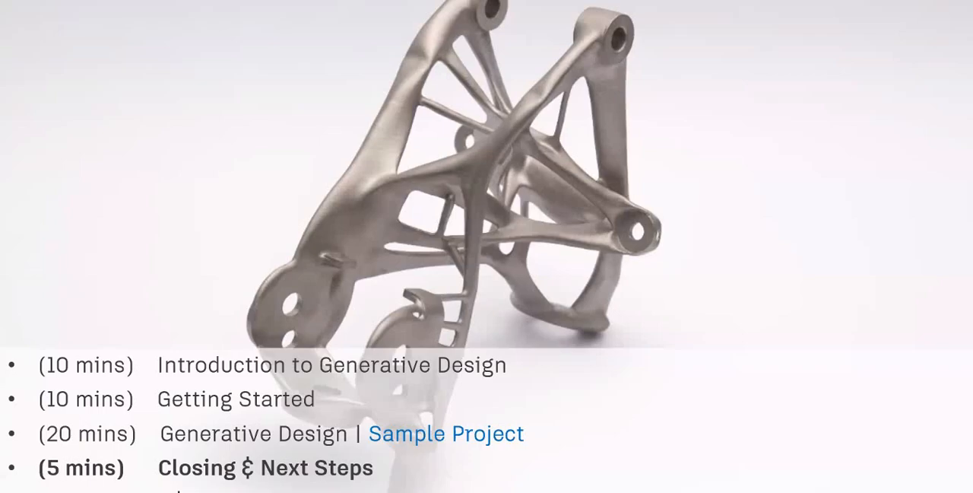
key("Right")
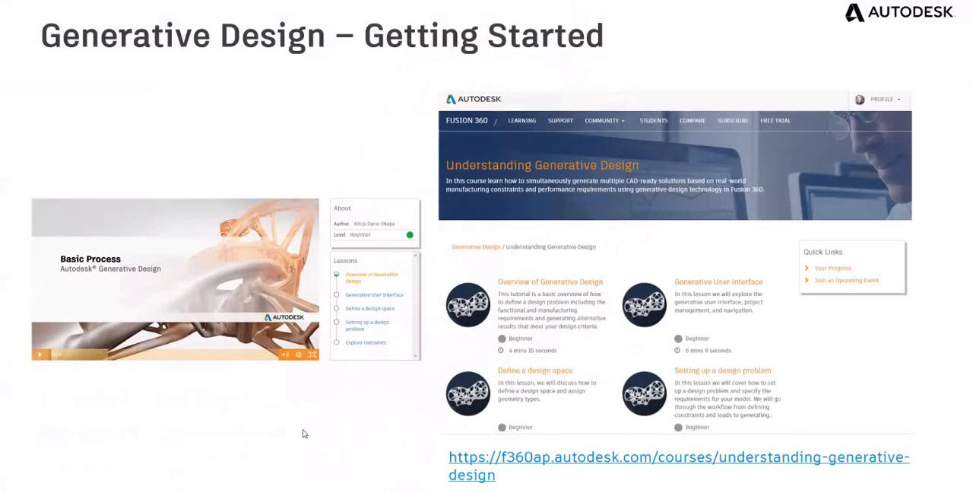
key("Right")
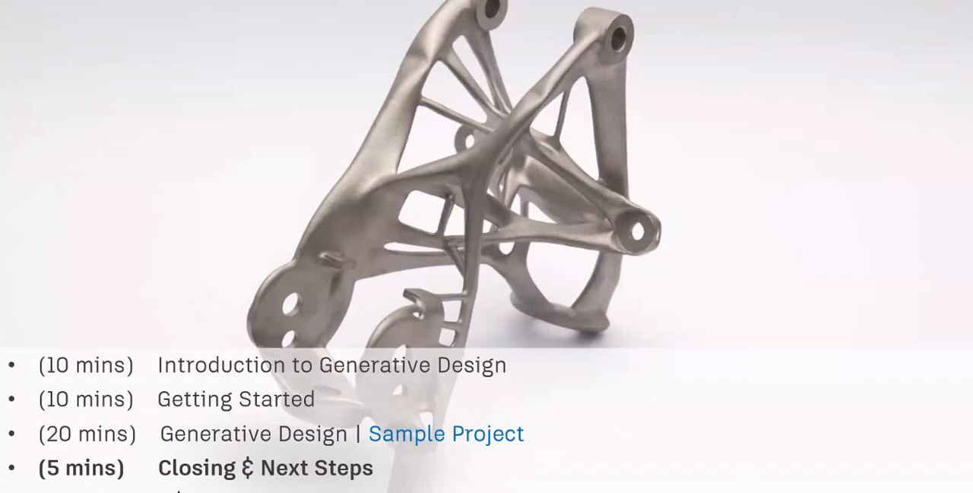
key("Right")
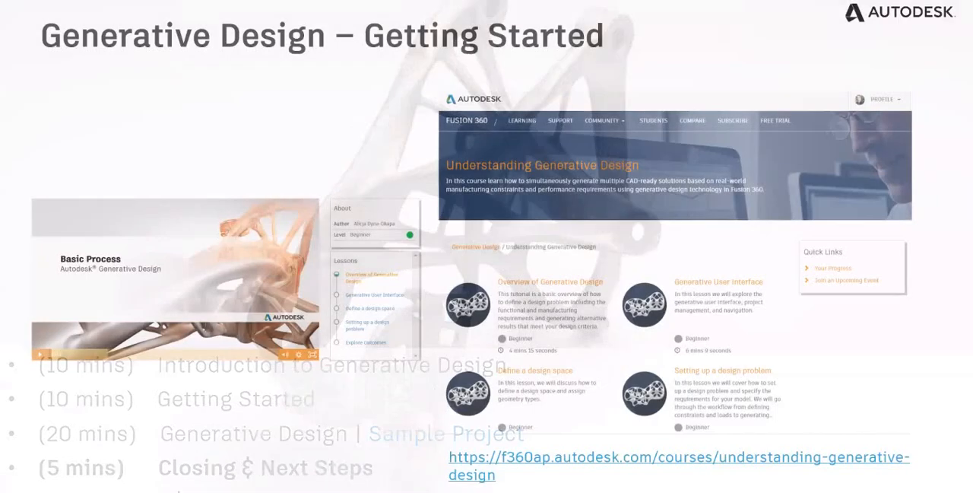